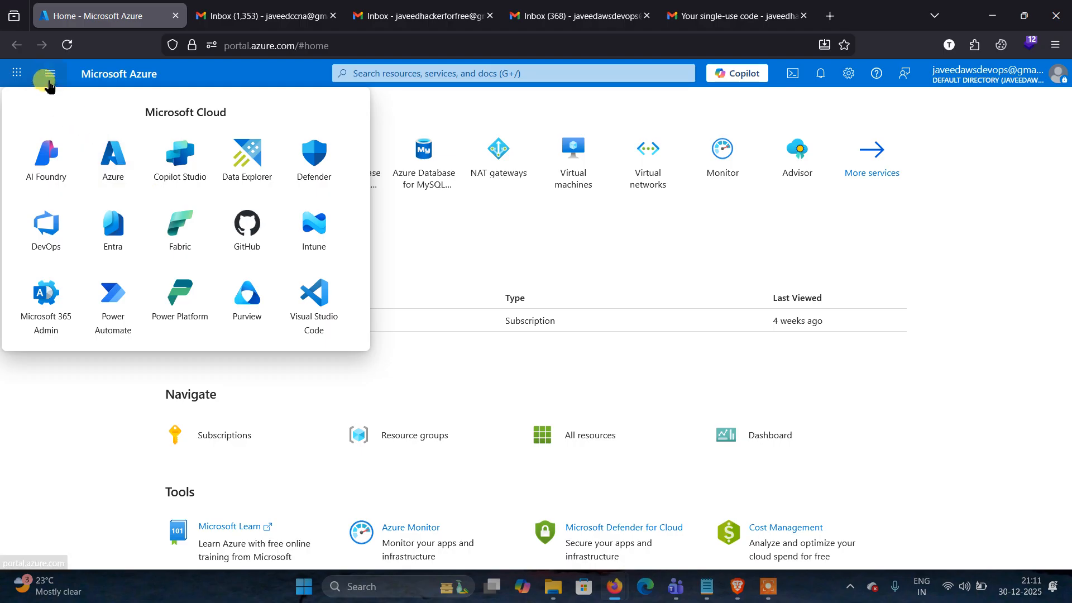
Browse the portal menu's favorites, then close the menu to return to the Azure home page.
click(48, 73)
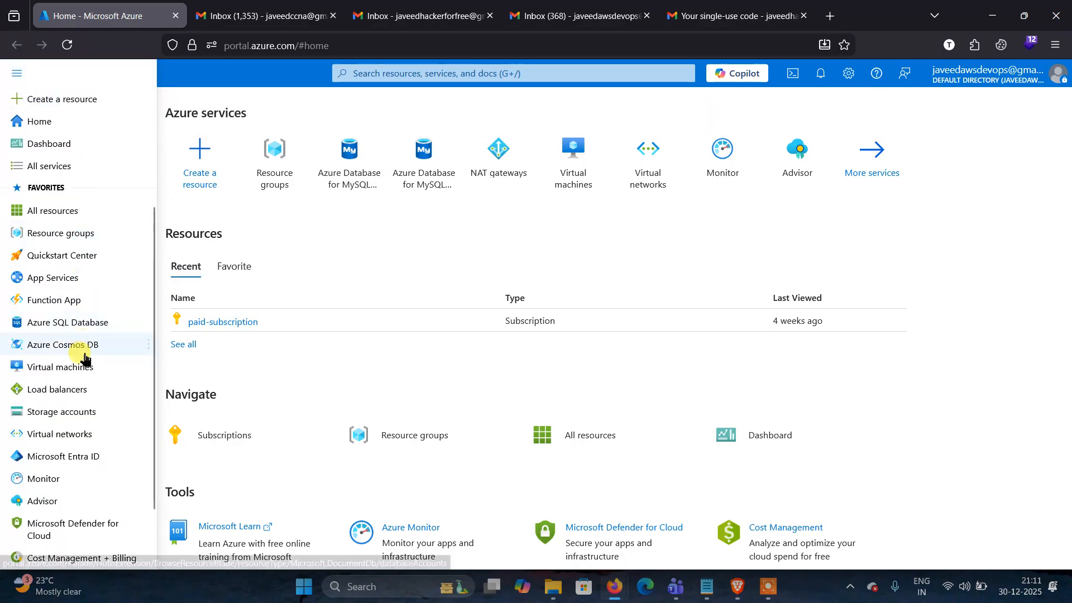
scroll(85, 350, down, 2)
scroll(84, 349, up, 2)
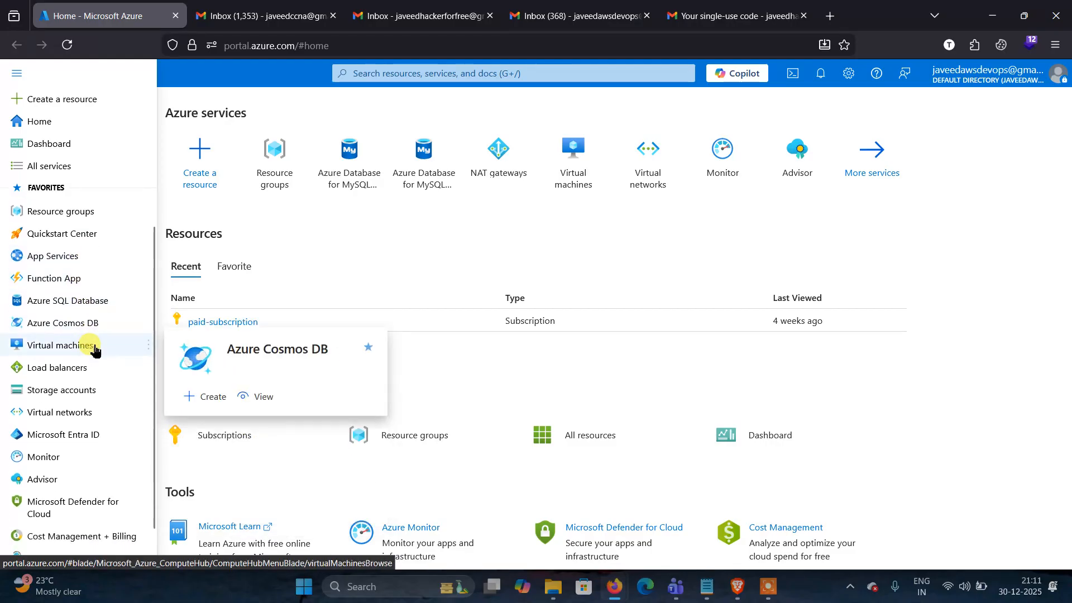
scroll(94, 366, down, 1)
scroll(94, 370, down, 1)
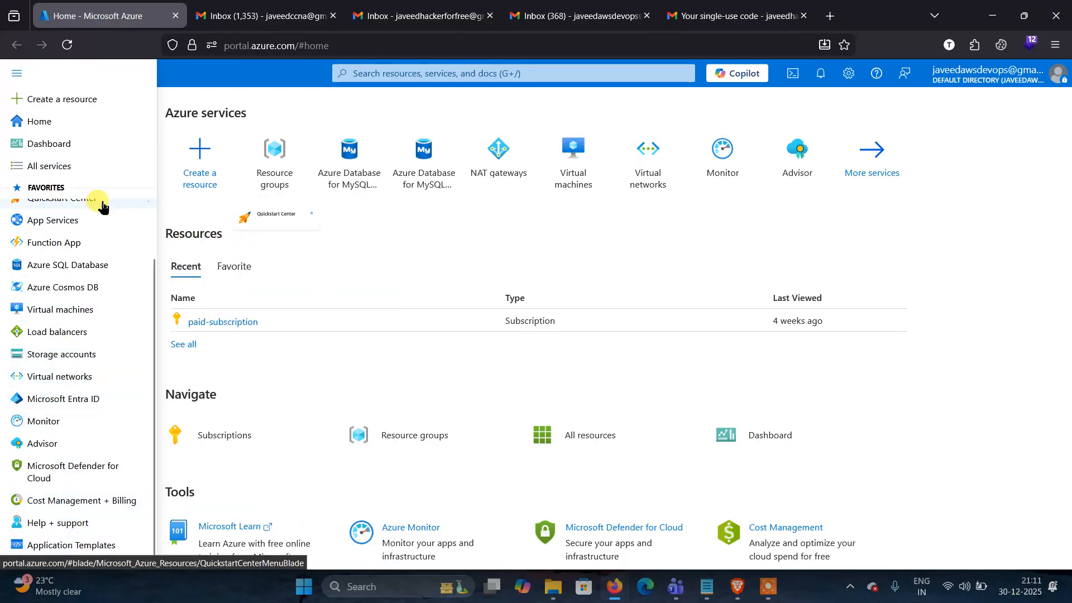
mouse_move(96, 204)
click(412, 237)
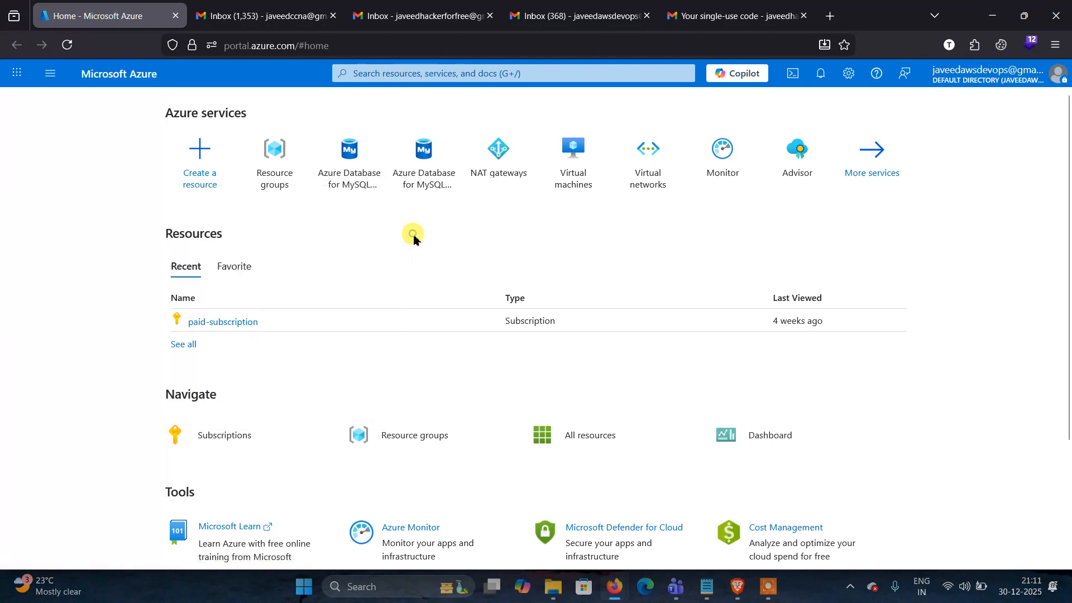
Open Resource groups and tick, then untick, the NetworkWatcherRG checkbox.
click(283, 159)
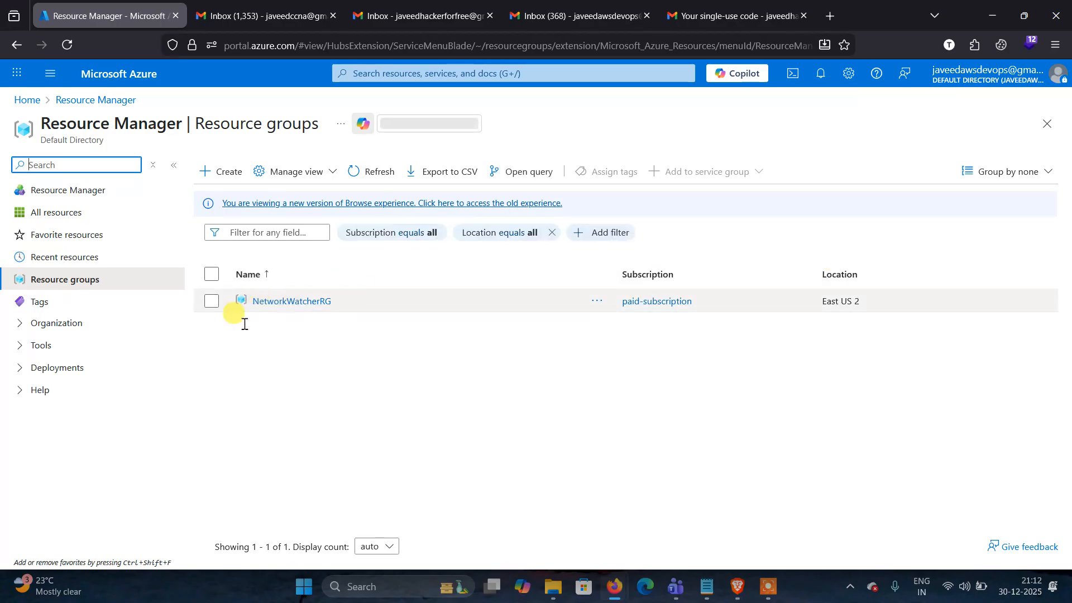
click(212, 302)
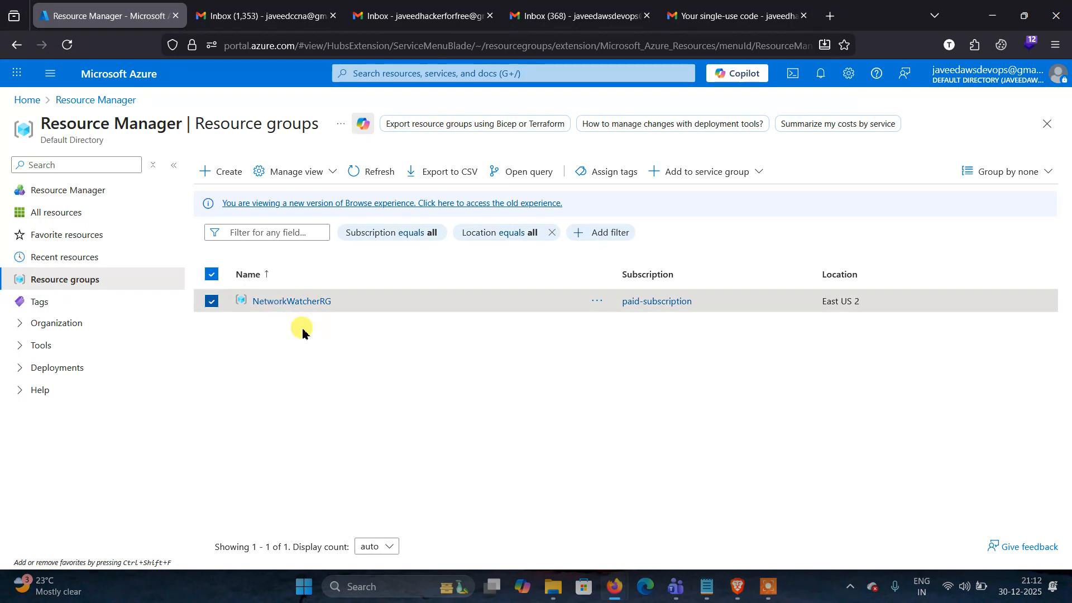
click(212, 275)
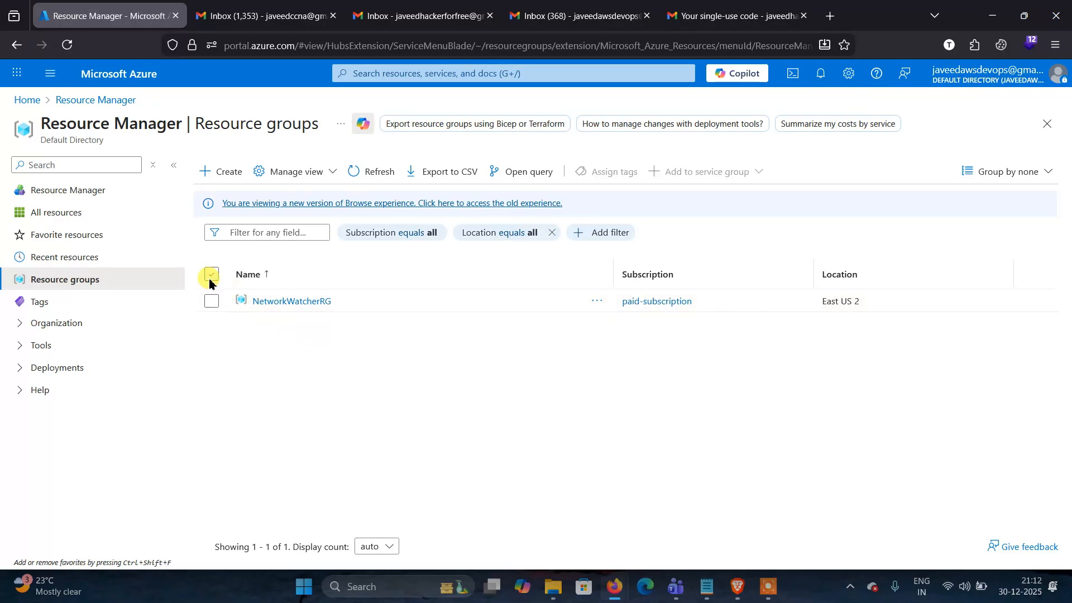
Begin a new resource group named zuhaib-rg under paid-subscription and check the Region choices.
click(229, 180)
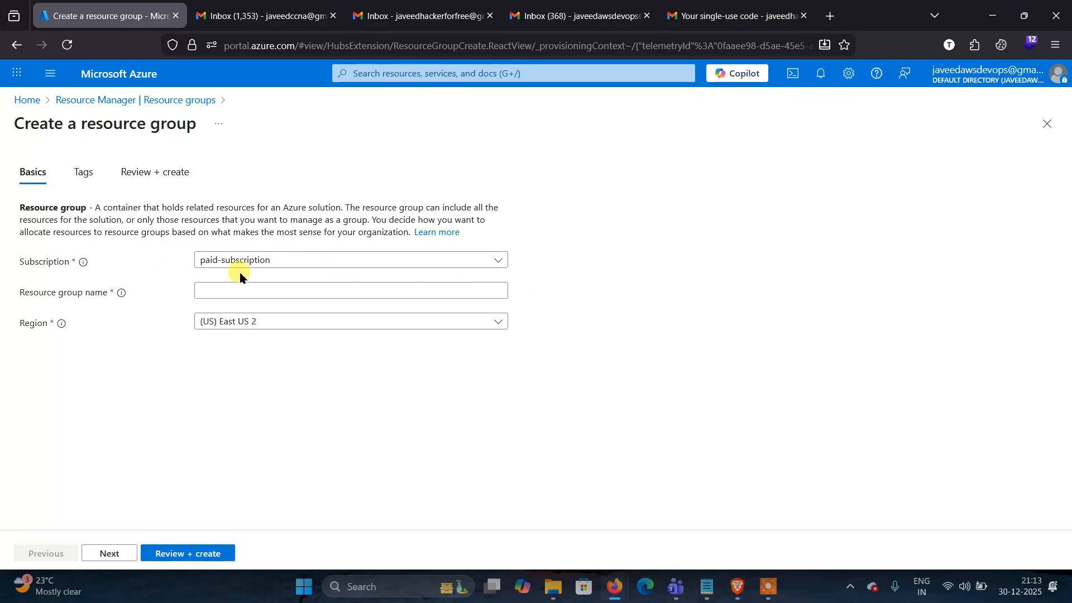
click(332, 288)
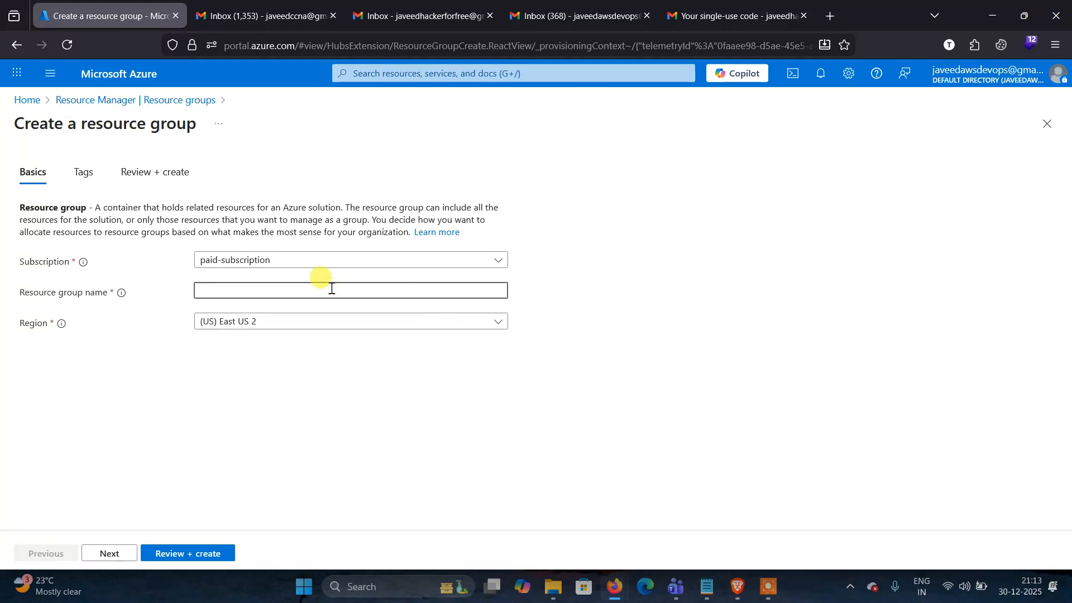
text(zu)
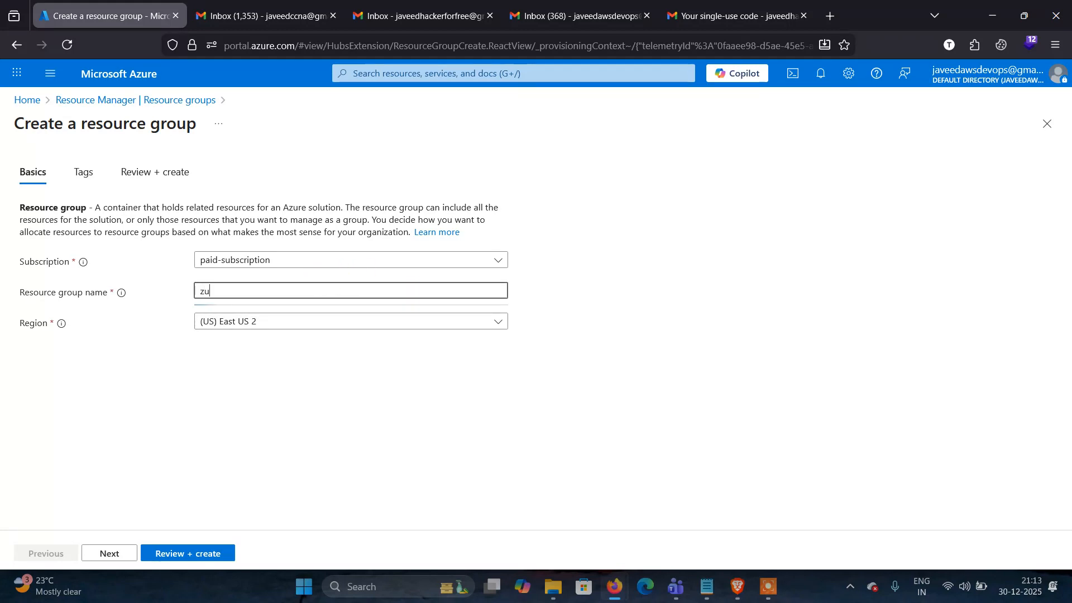
text(haib-rg)
click(495, 322)
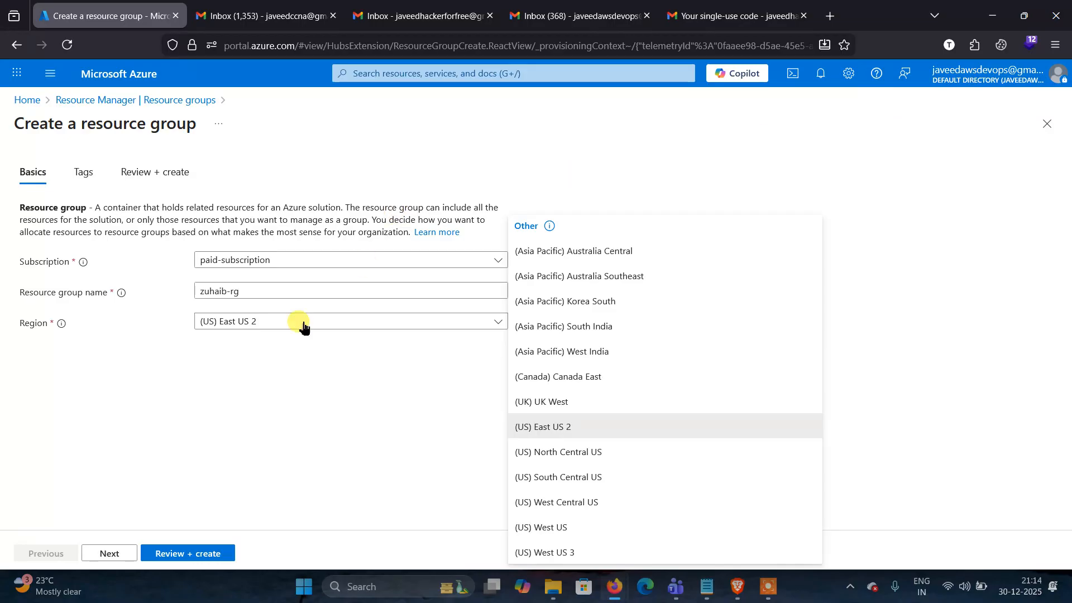
Keep the zuhaib-rg region at (US) East US 2 and proceed to Review + create.
click(266, 331)
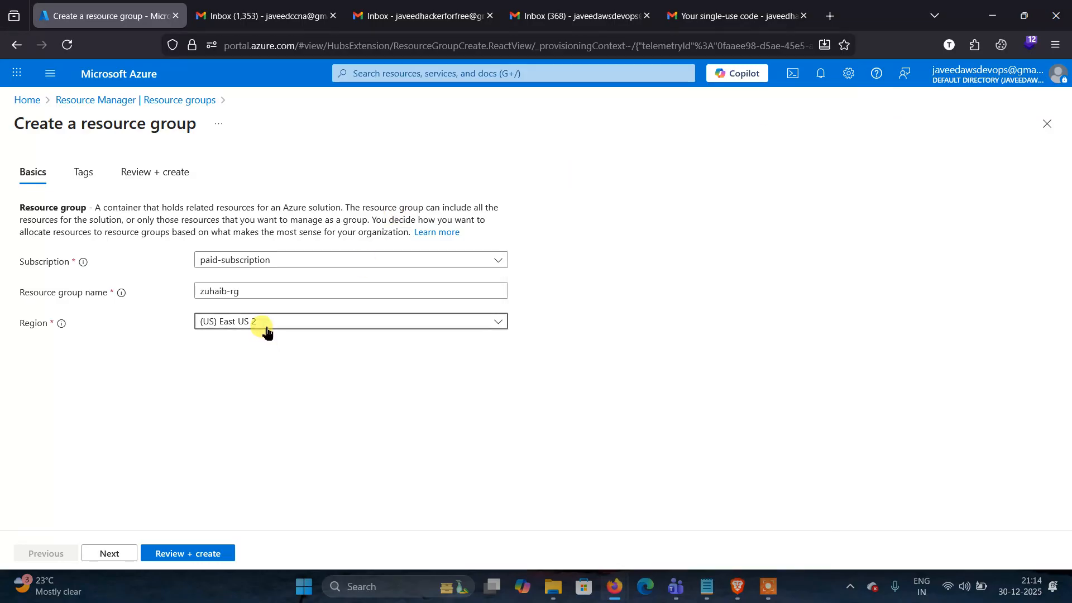
click(493, 322)
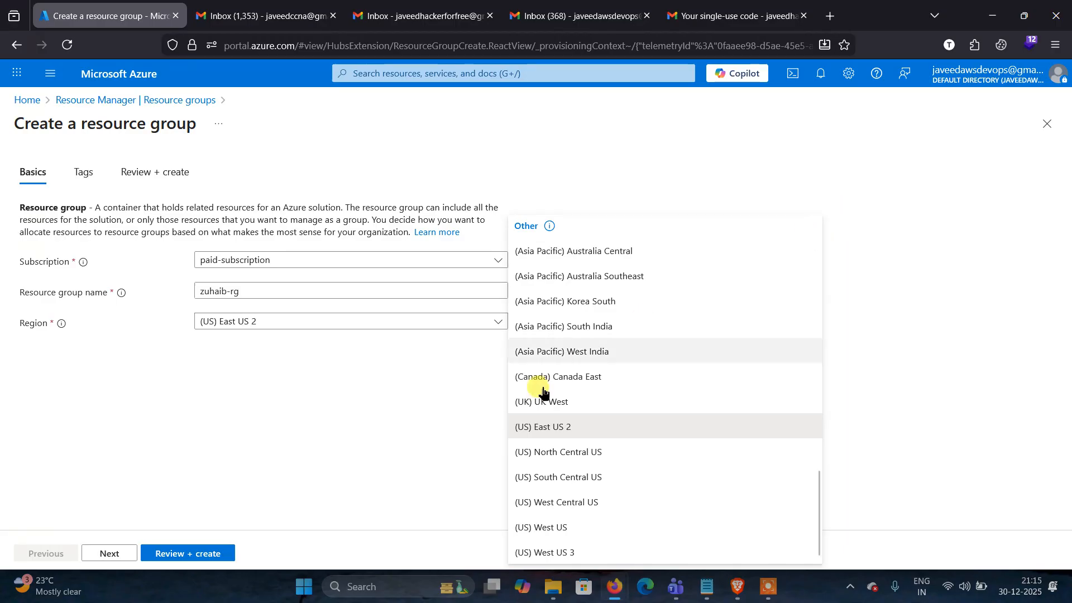
click(412, 401)
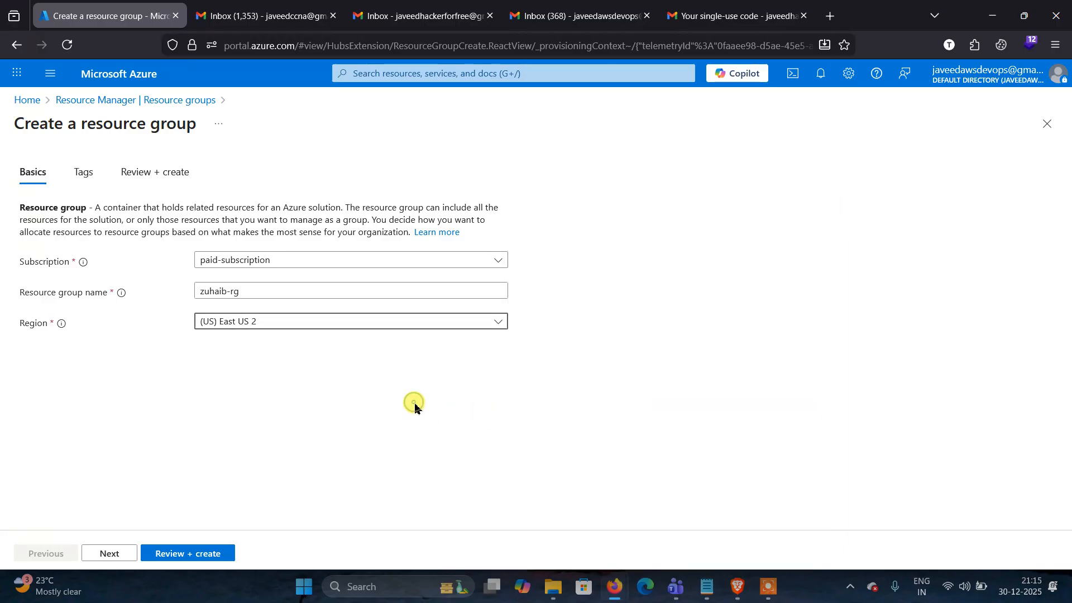
click(499, 326)
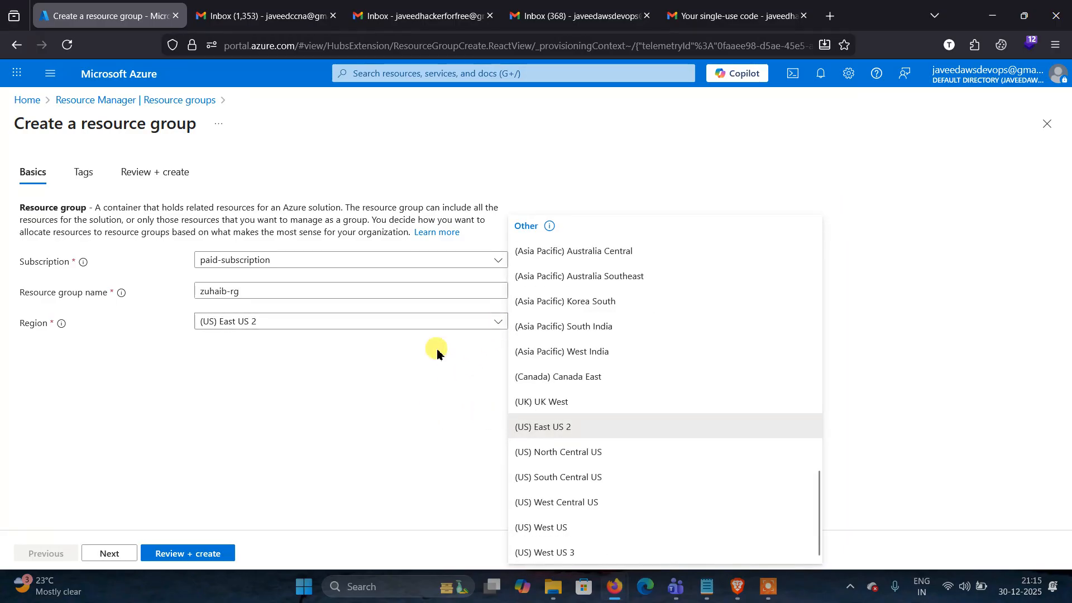
click(364, 378)
click(268, 291)
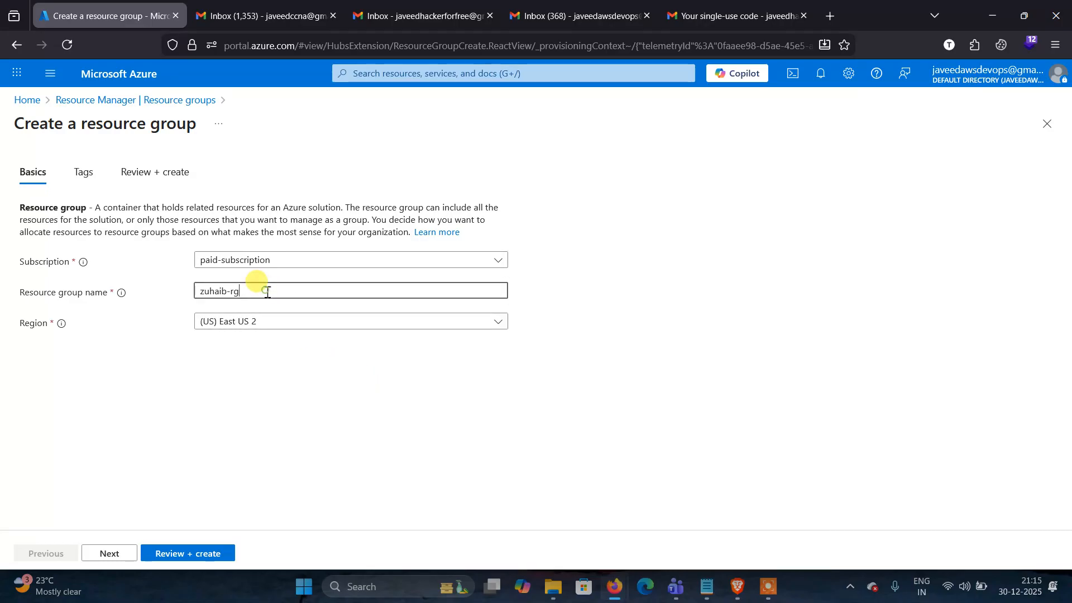
click(201, 546)
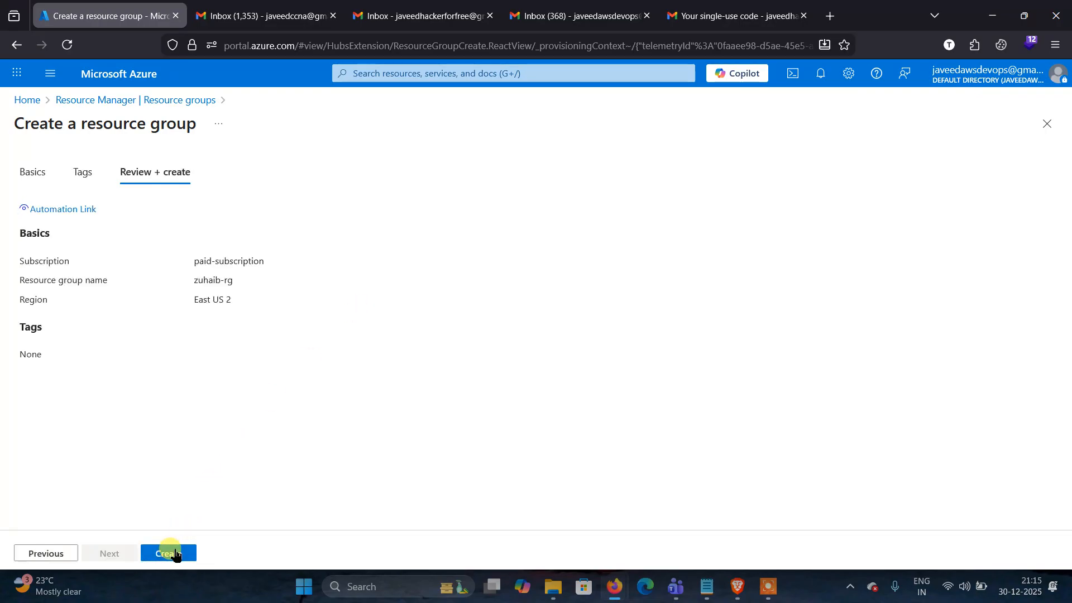
Create the zuhaib-rg resource group once validation passes.
click(170, 553)
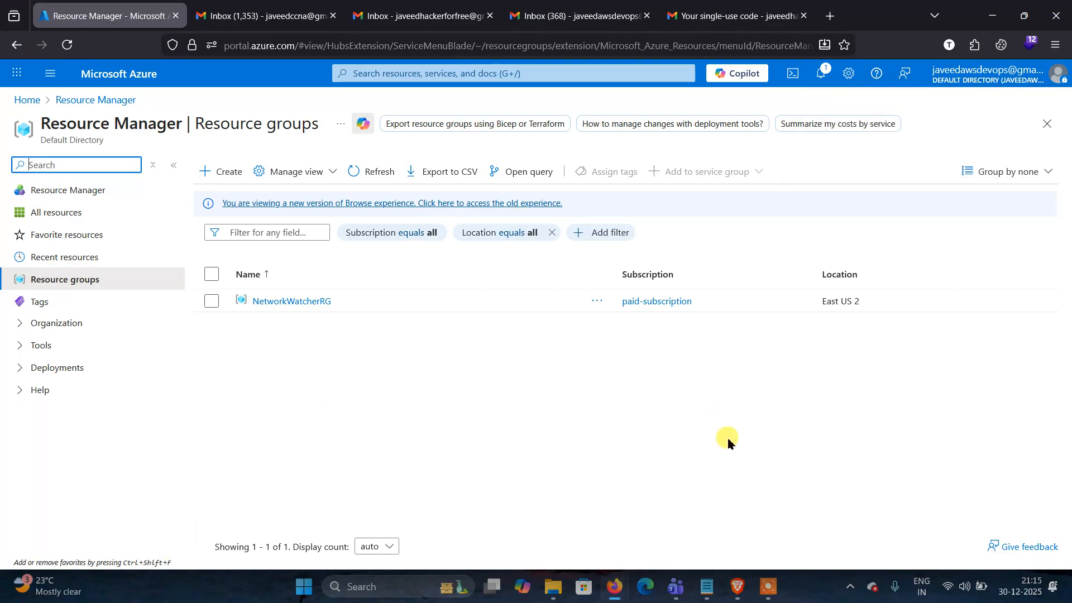
Reload the Resource groups page so zuhaib-rg is listed next to NetworkWatcherRG.
click(67, 45)
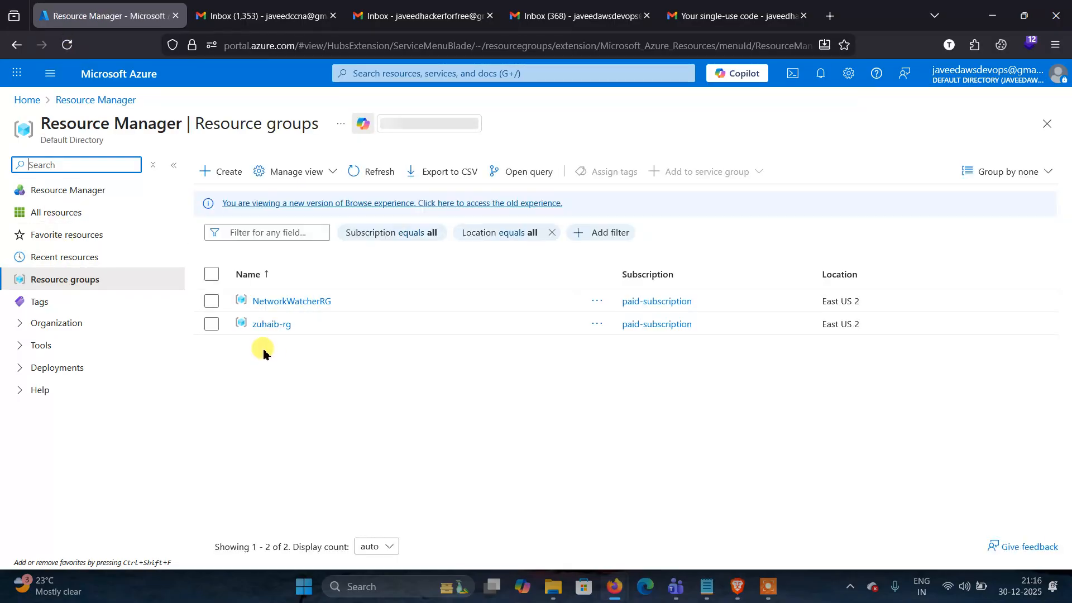
mouse_move(296, 331)
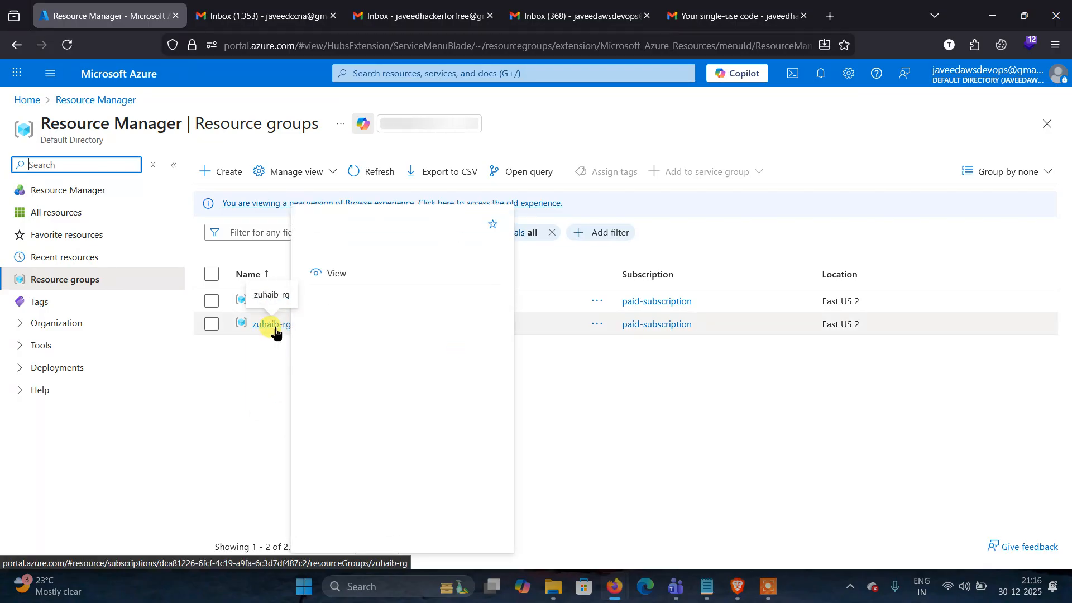
Go to Virtual machines from the portal menu and start creating a single virtual machine.
click(22, 76)
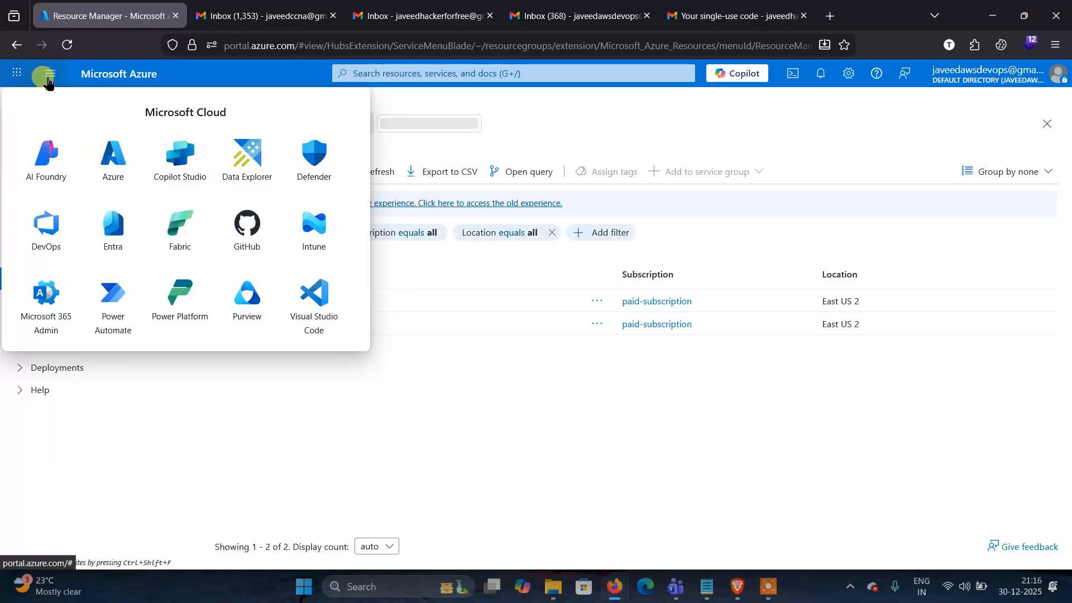
click(47, 76)
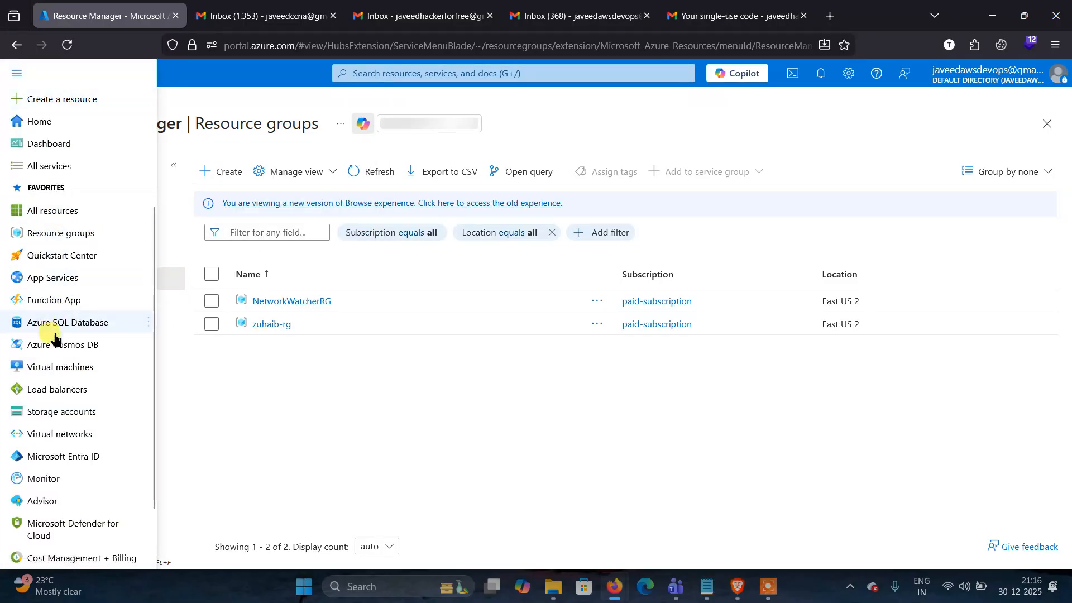
mouse_move(79, 373)
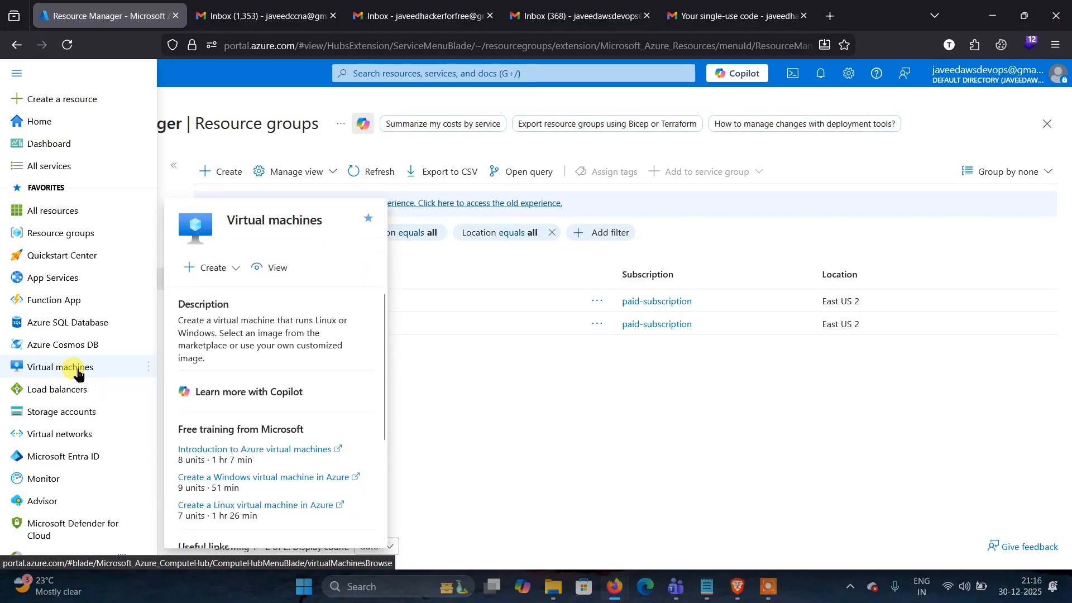
click(78, 373)
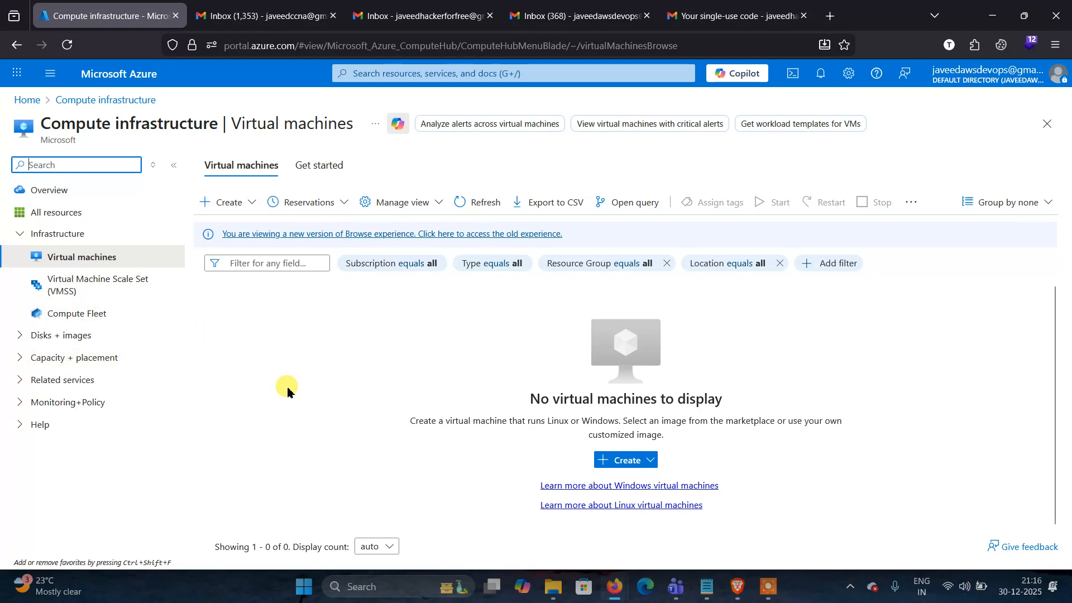
click(253, 204)
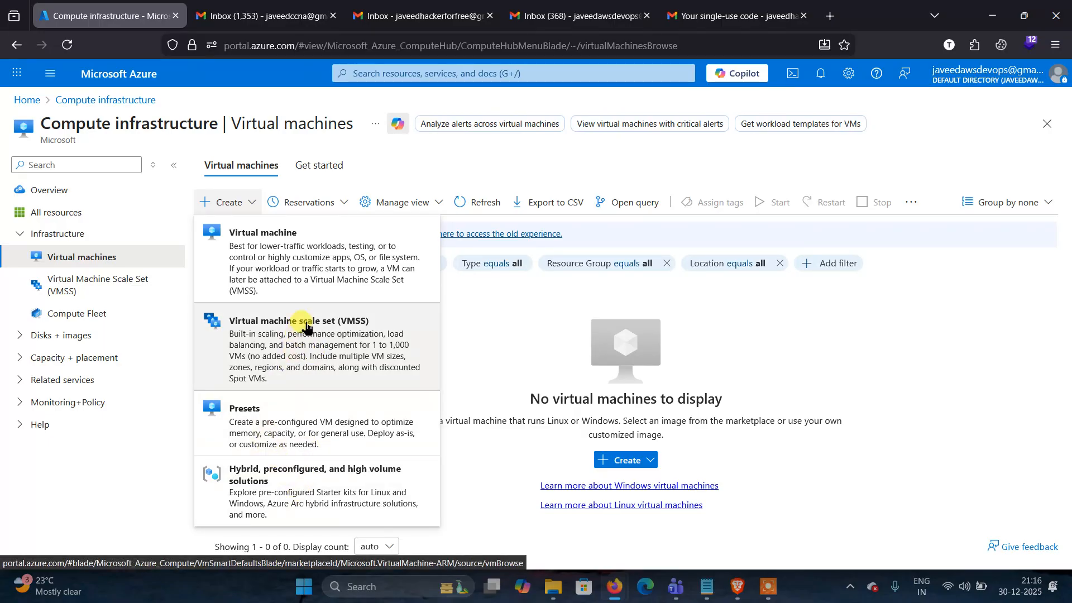
click(248, 246)
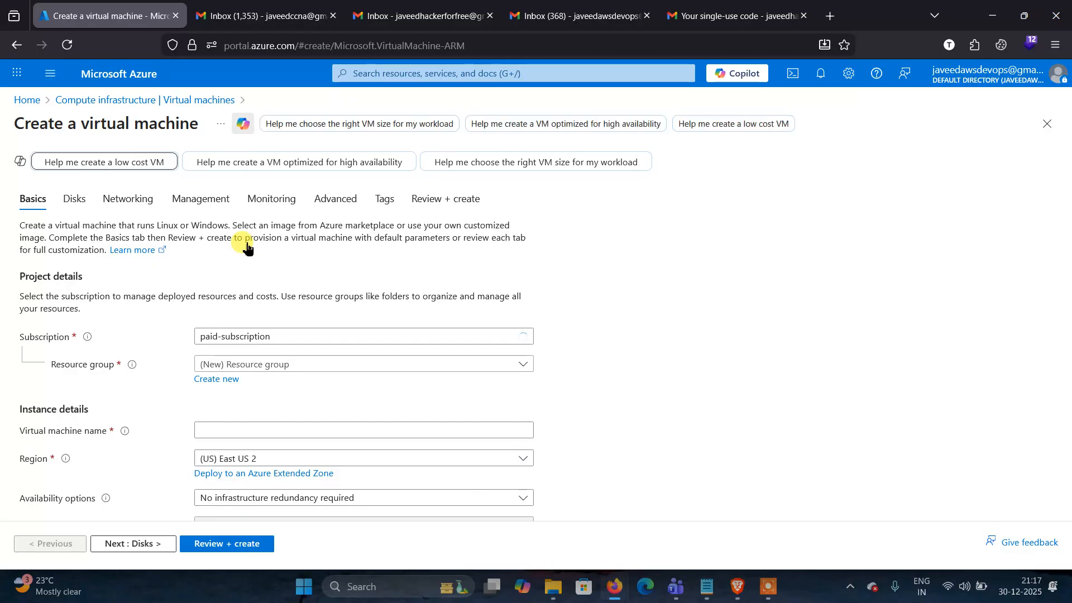
Choose resource group zuhaib-rg and name the virtual machine zuhaib-vm.
scroll(772, 391, down, 2)
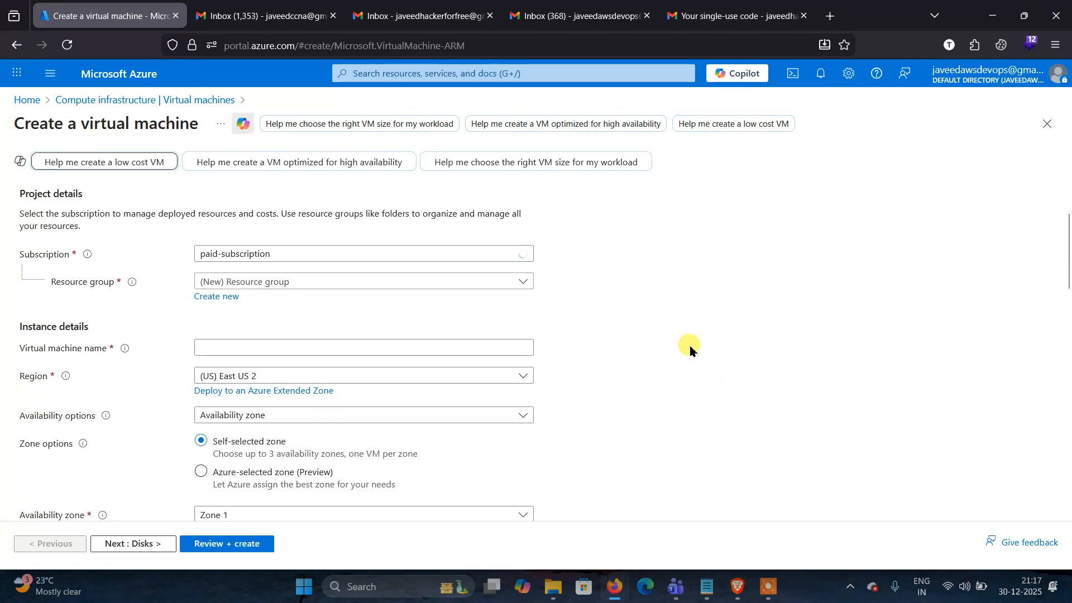
click(522, 286)
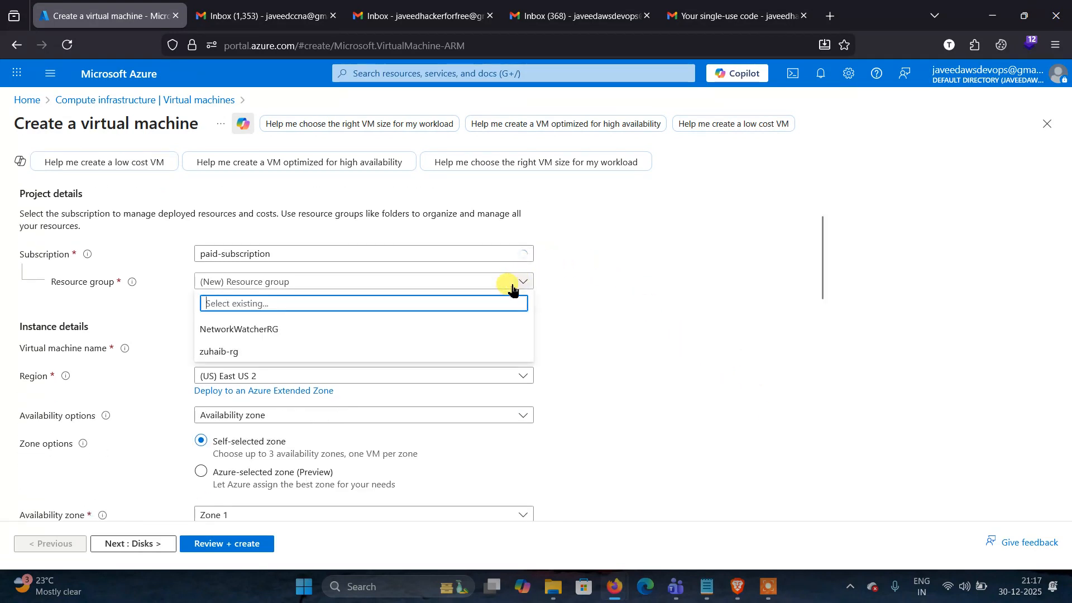
click(241, 353)
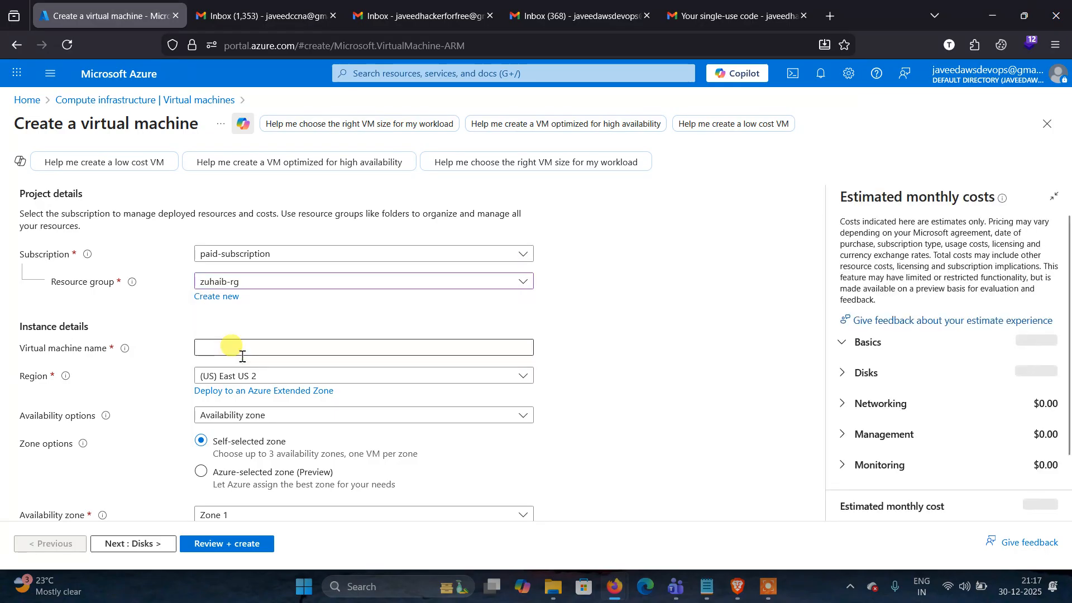
click(274, 349)
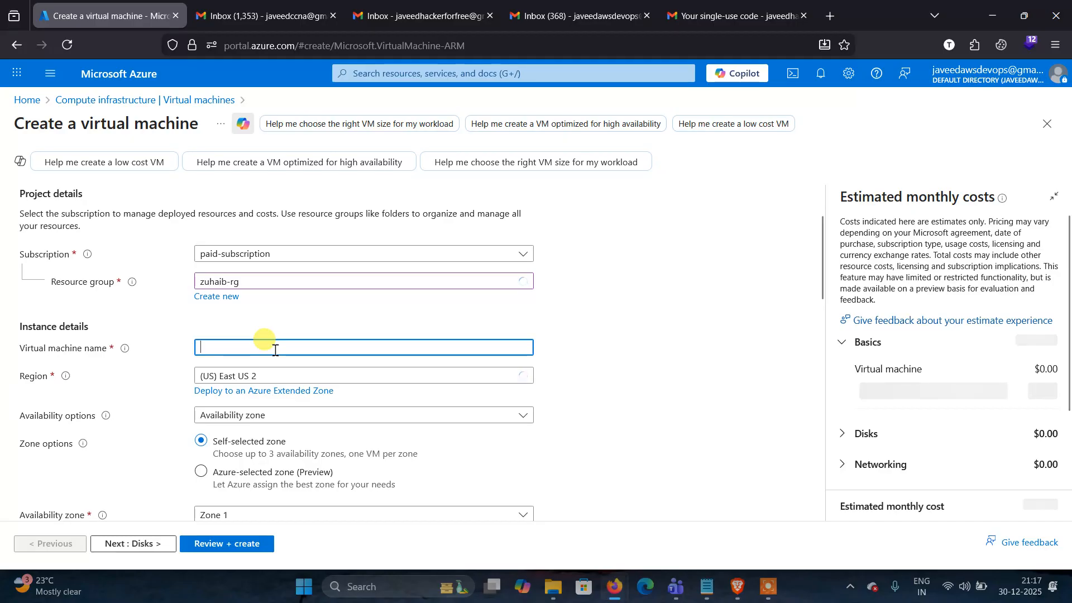
text(z)
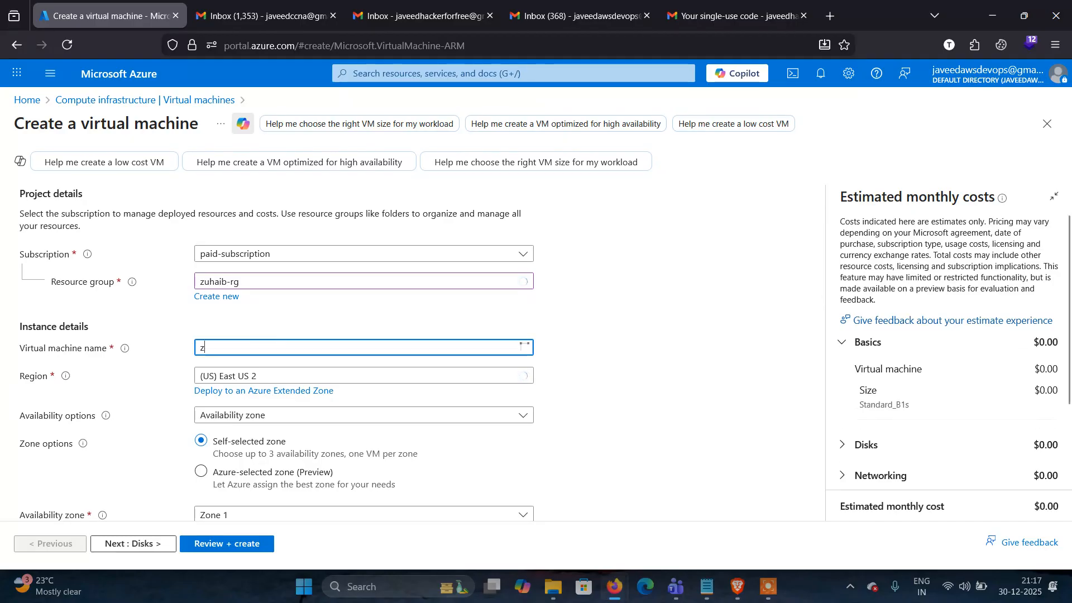
text(uhaib-v)
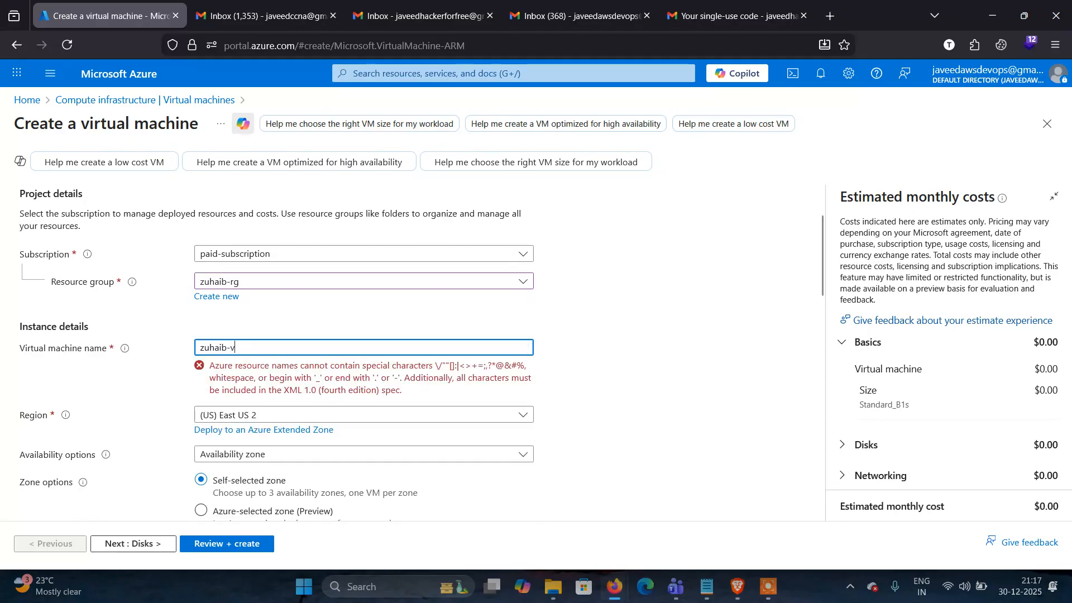
text(m)
Review the Availability options, keeping Availability zone selected.
scroll(566, 293, down, 2)
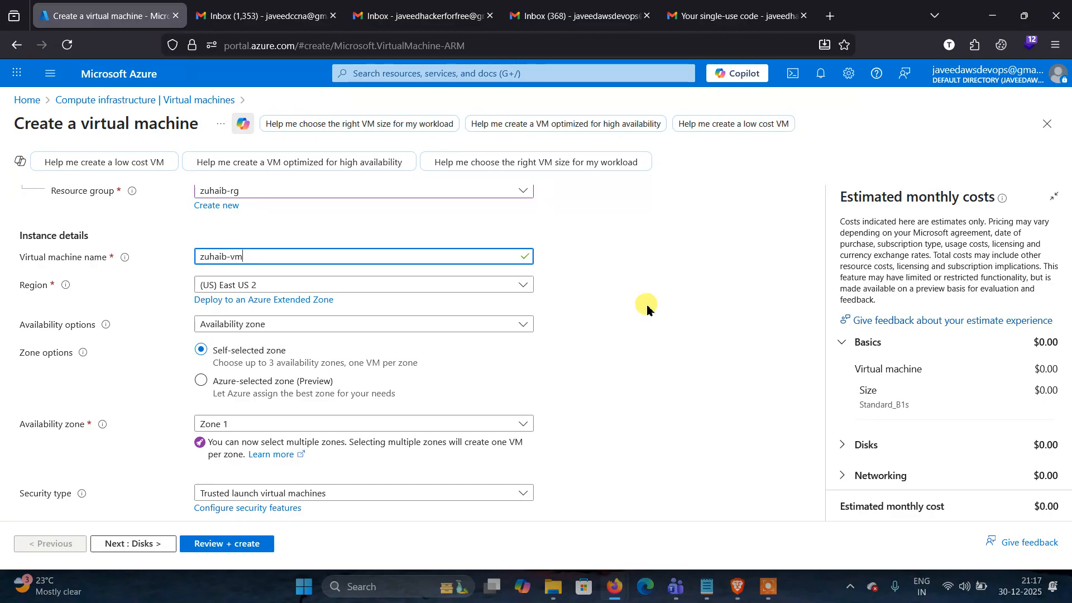
click(522, 325)
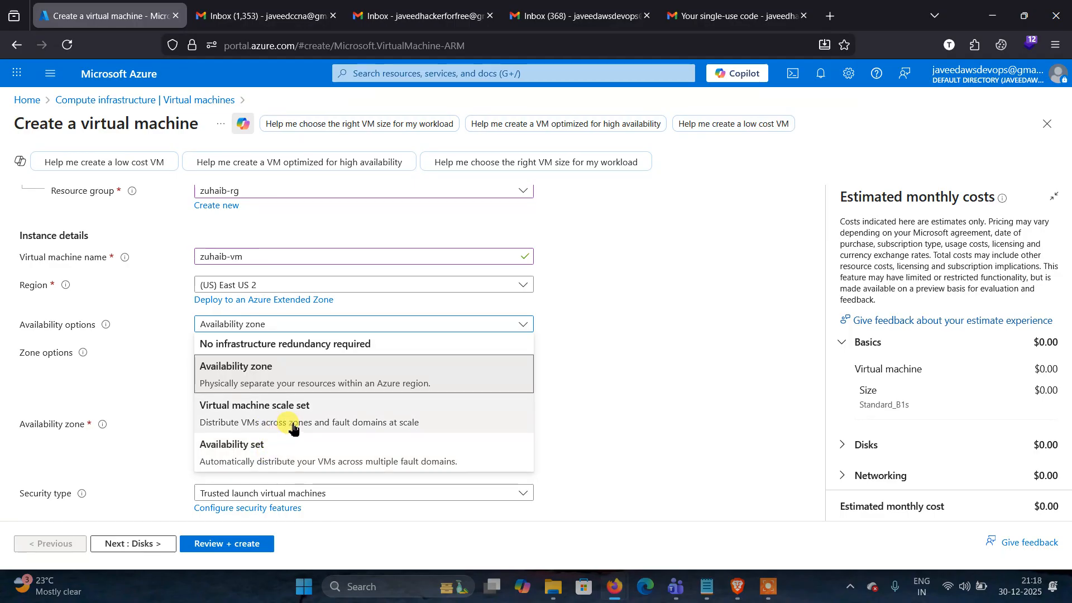
click(529, 326)
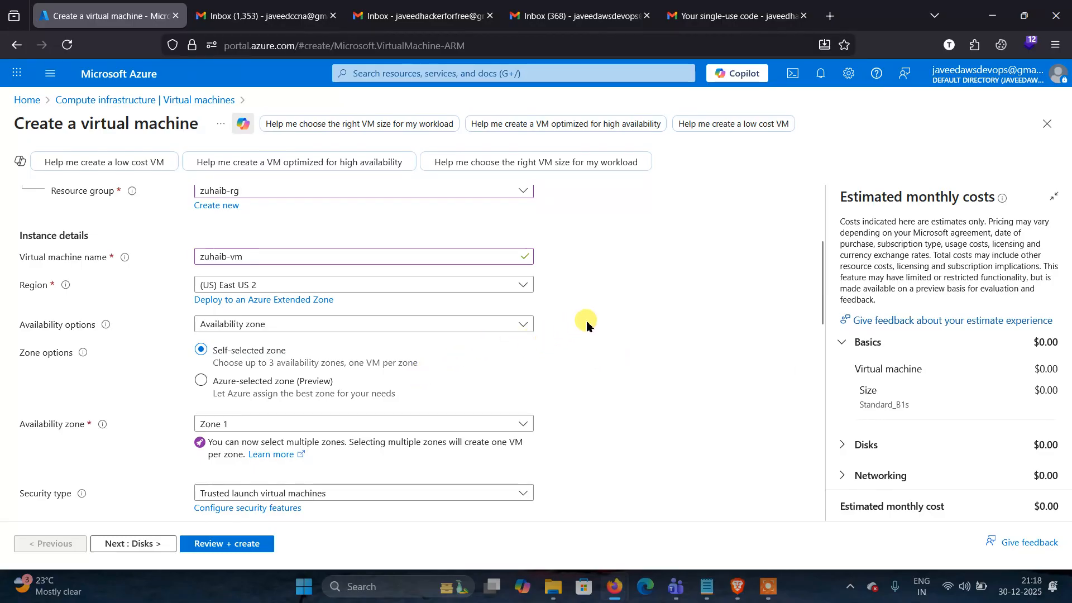
scroll(583, 321, down, 1)
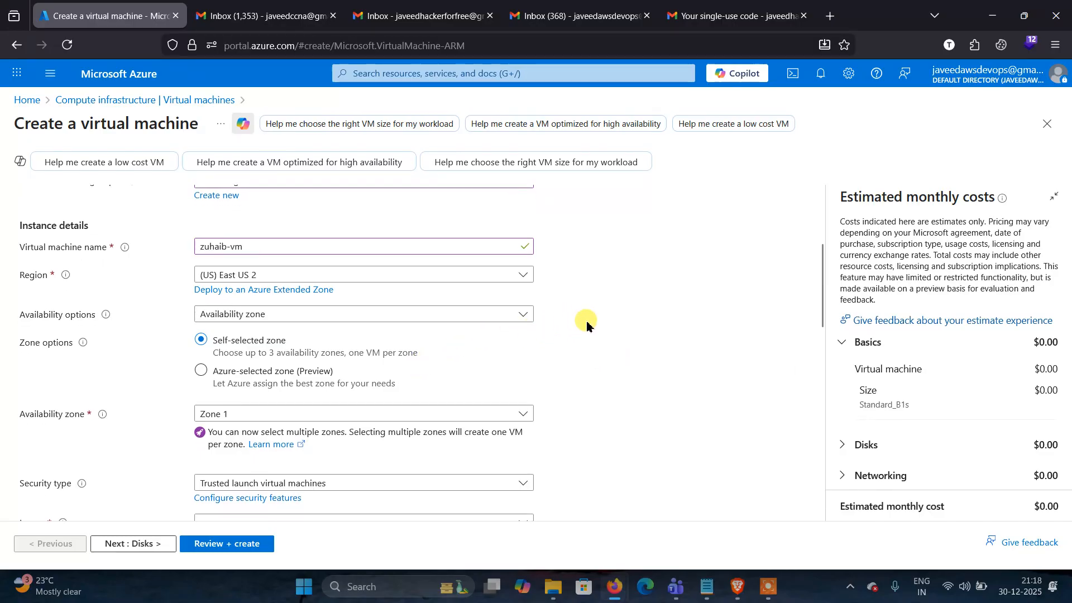
click(523, 315)
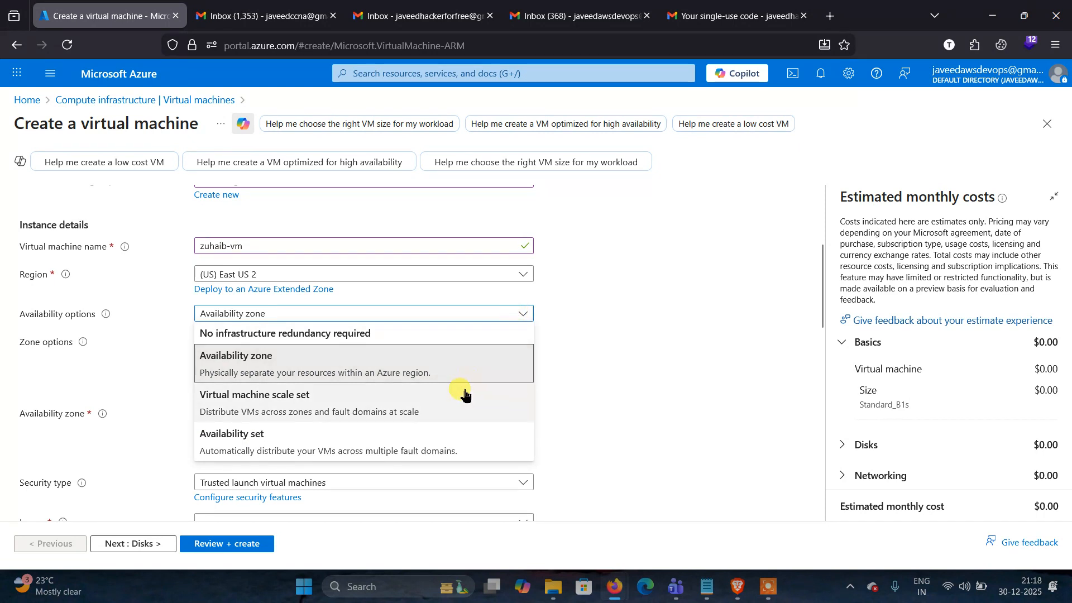
Deselect Zone 1 so no availability zone is chosen.
click(624, 383)
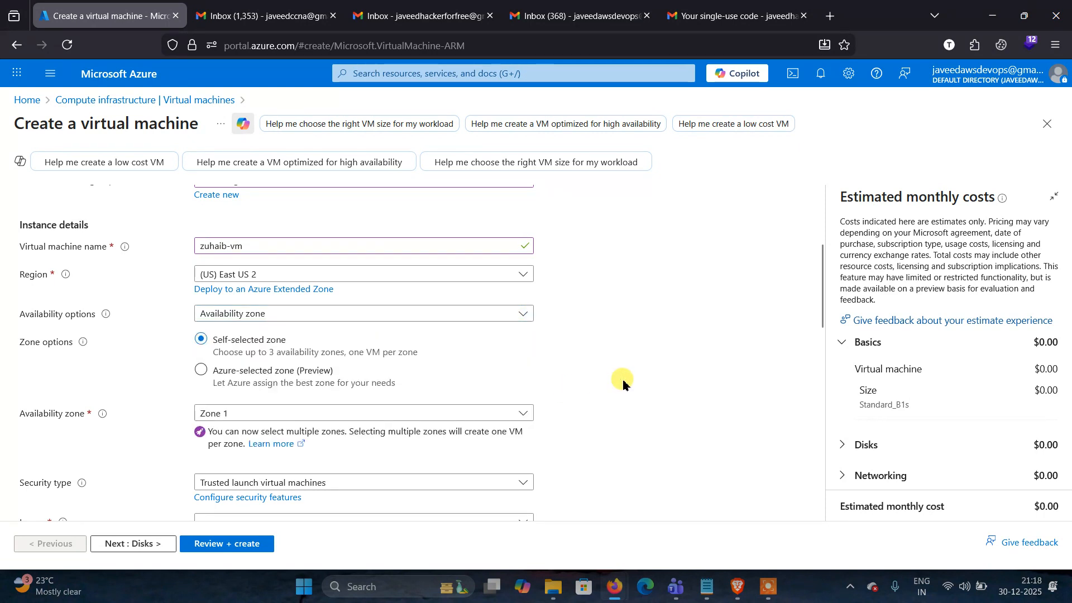
click(315, 376)
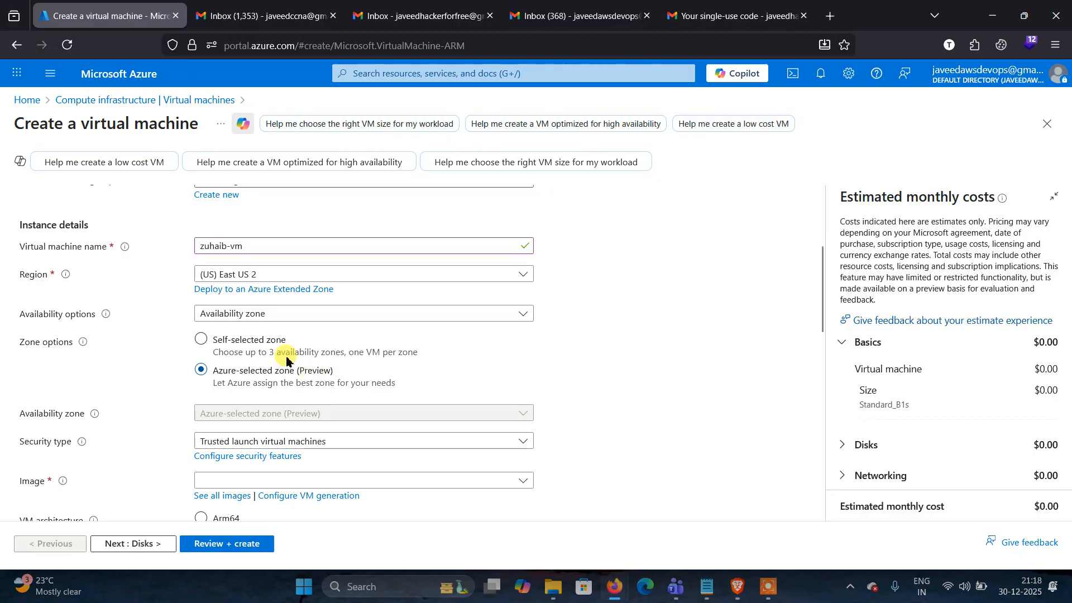
click(245, 339)
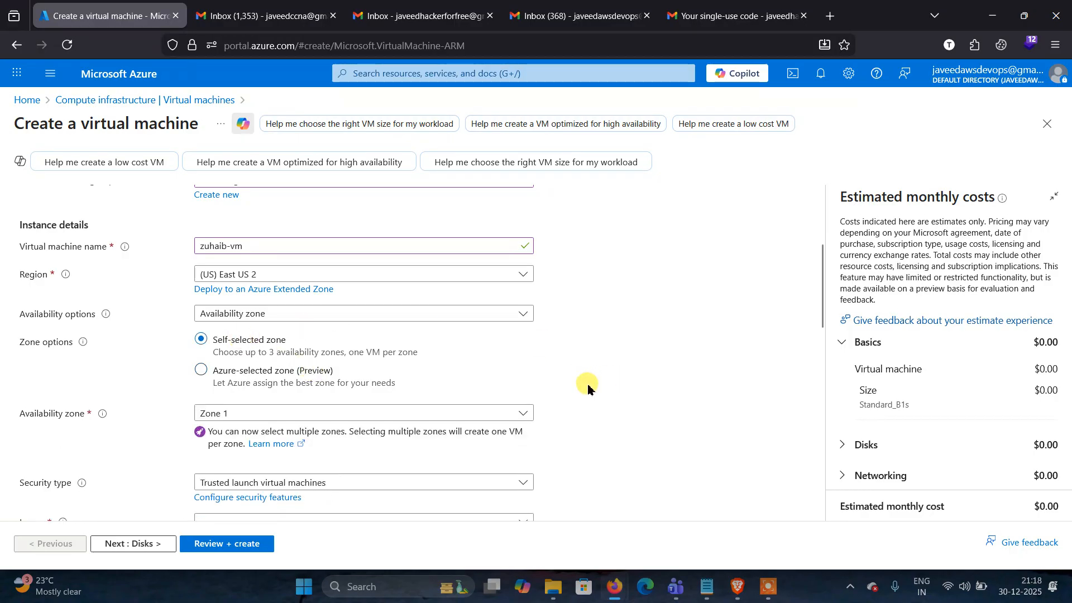
click(523, 416)
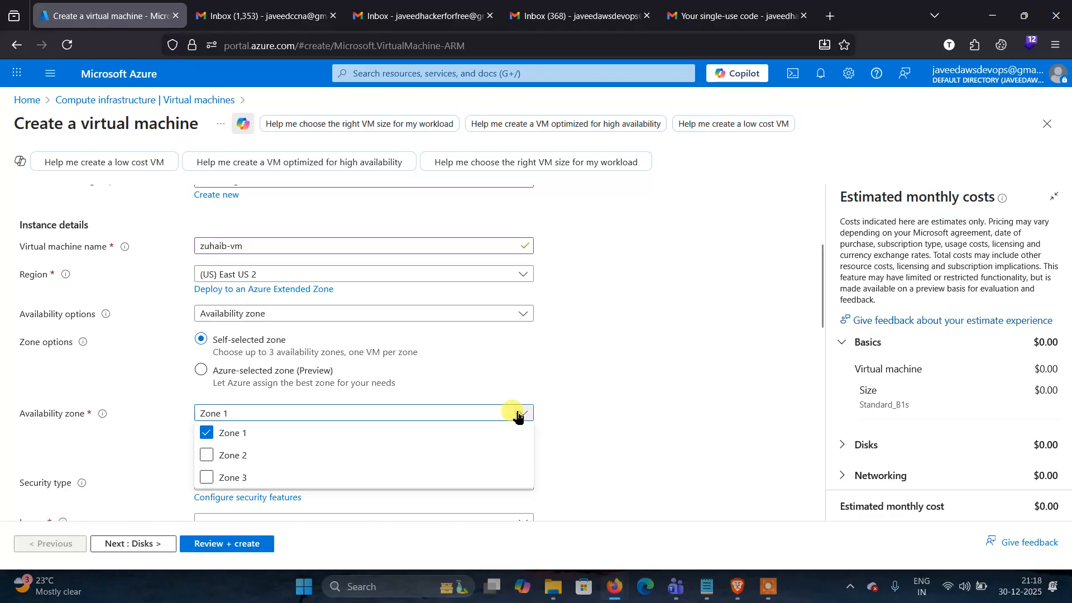
click(206, 433)
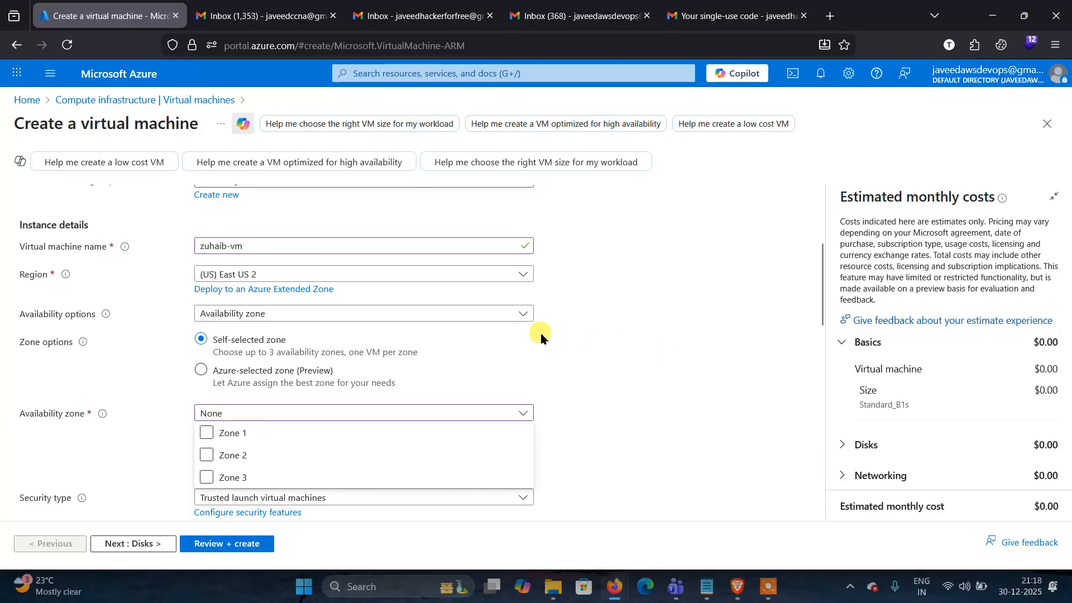
click(522, 312)
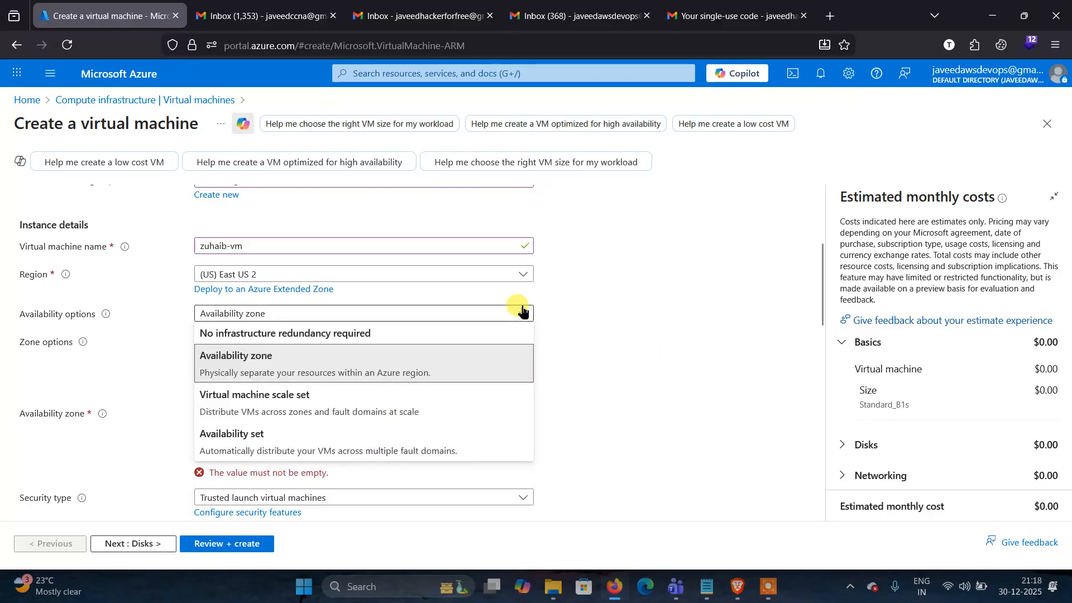
click(583, 437)
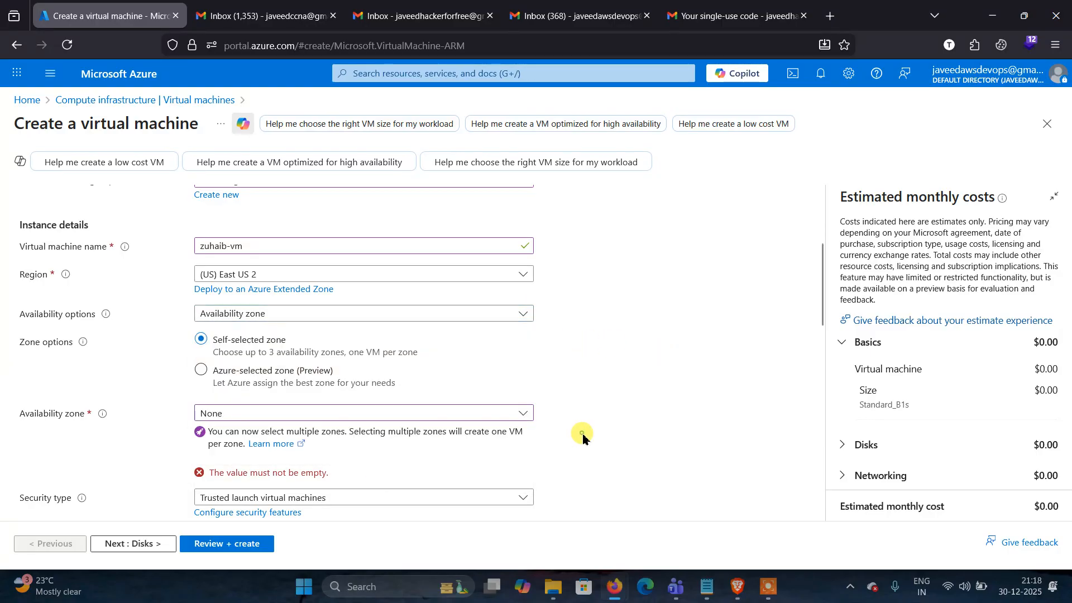
scroll(583, 438, down, 3)
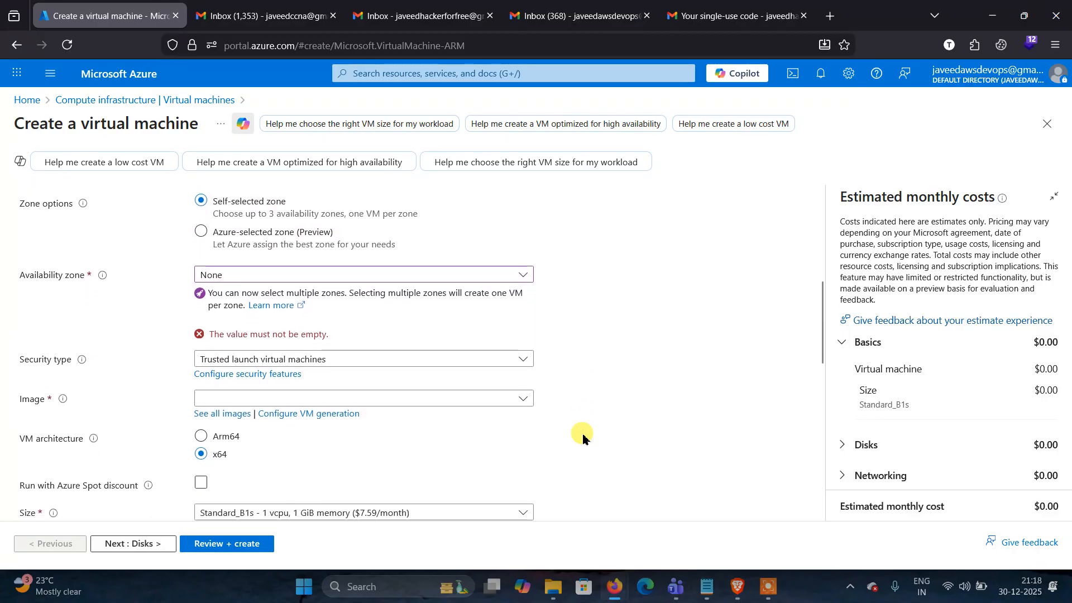
Set the VM's Security type to Standard, leaving the availability zone at None.
click(521, 360)
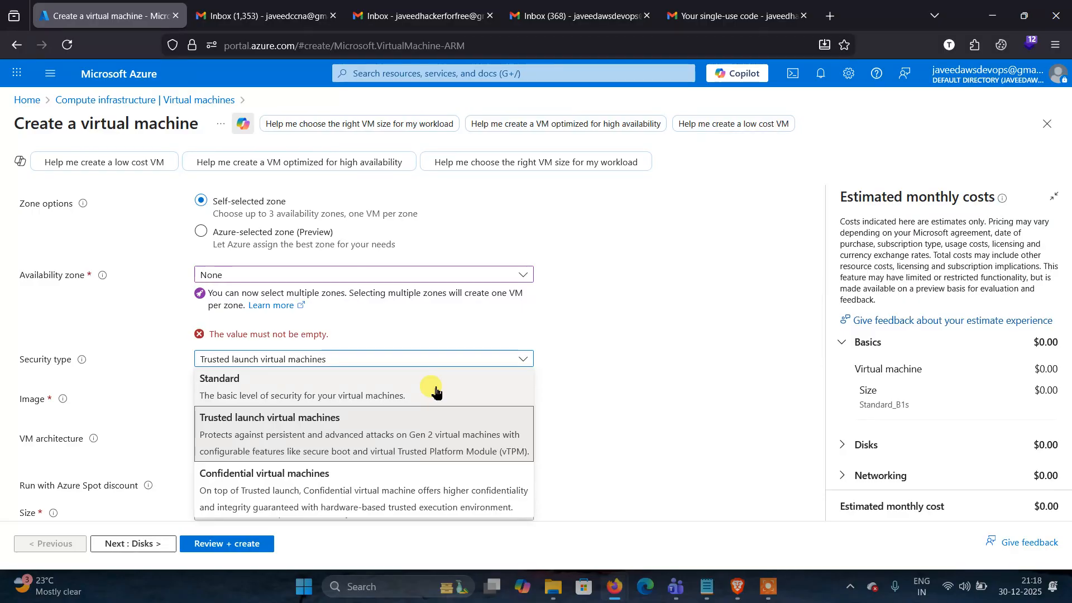
click(634, 349)
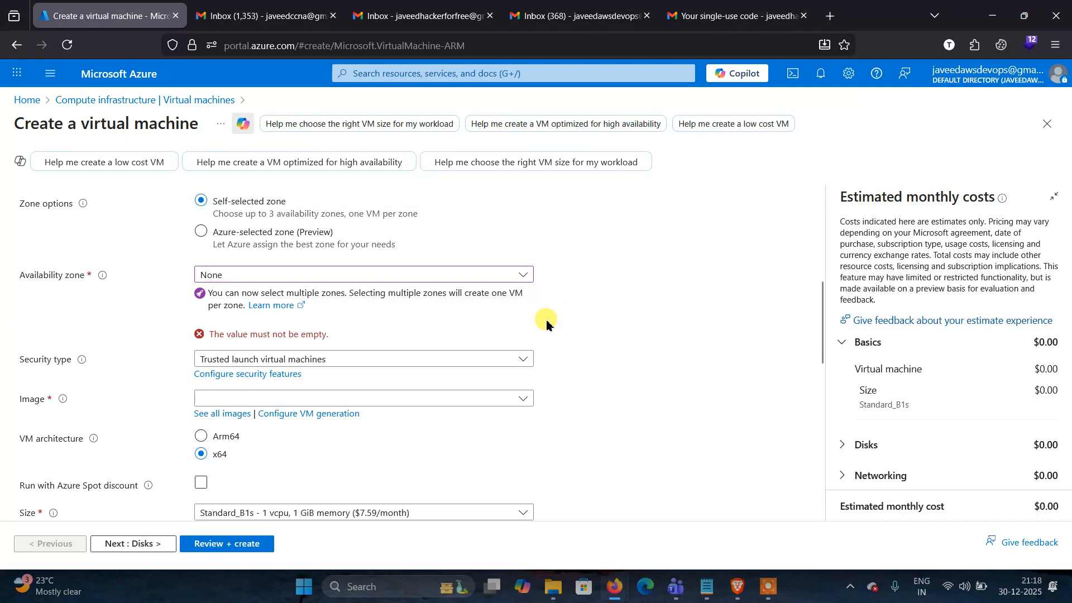
click(521, 358)
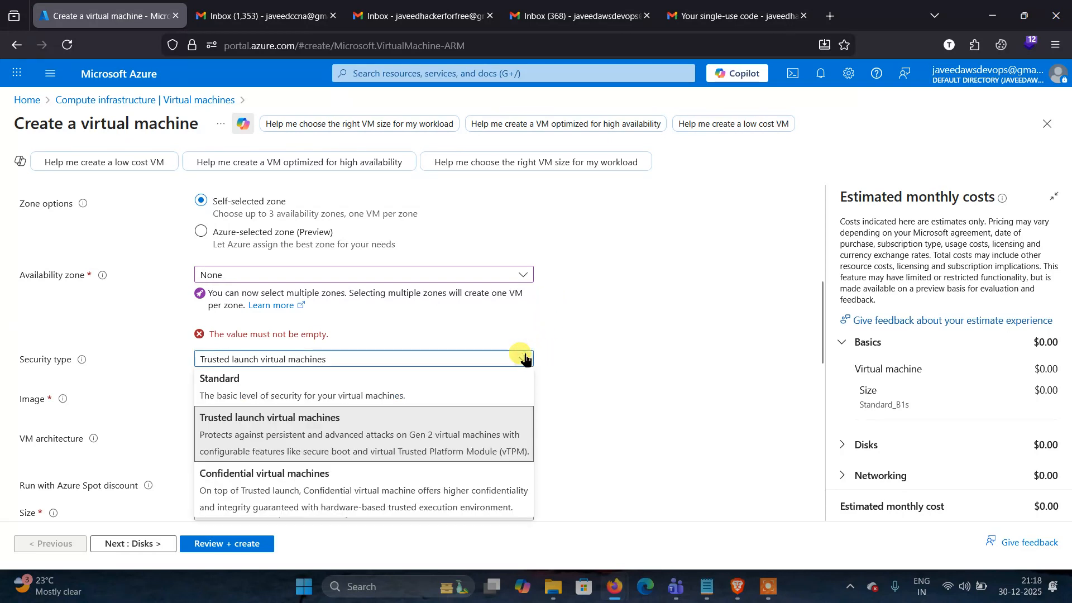
click(287, 389)
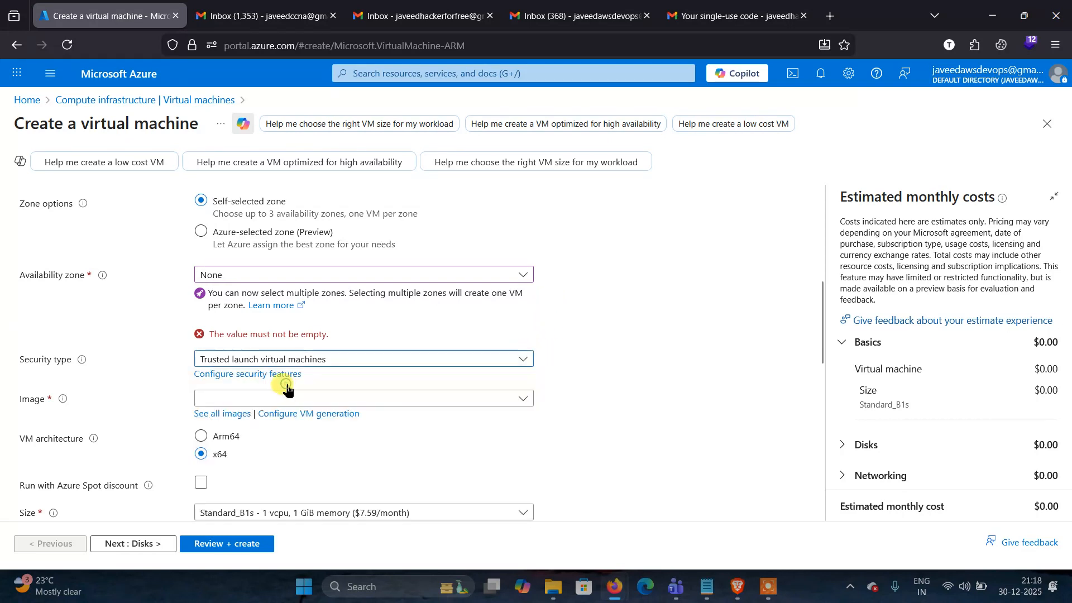
click(318, 277)
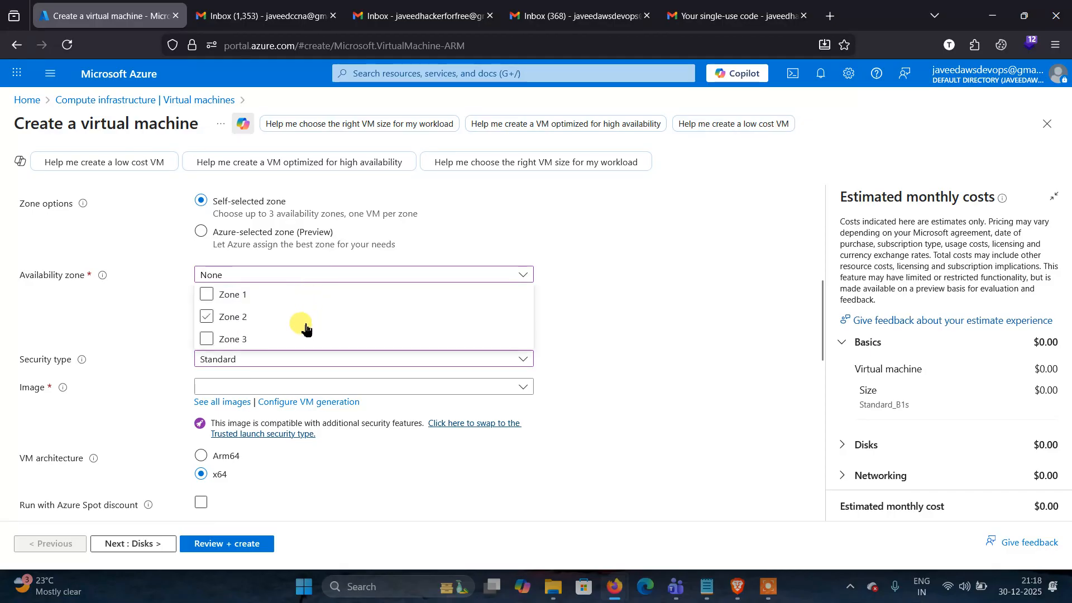
click(590, 331)
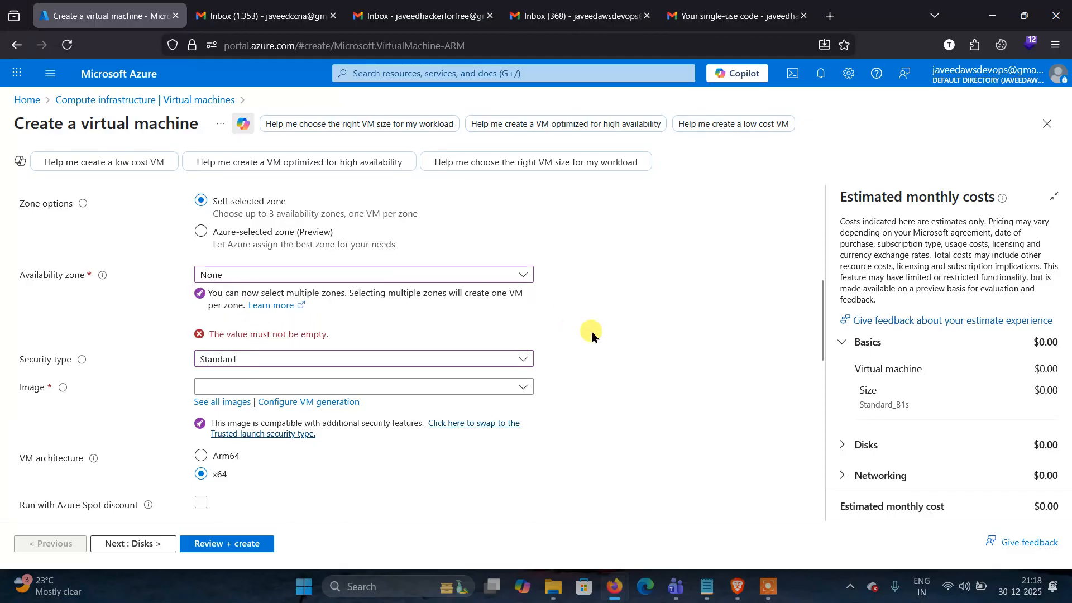
scroll(564, 265, up, 5)
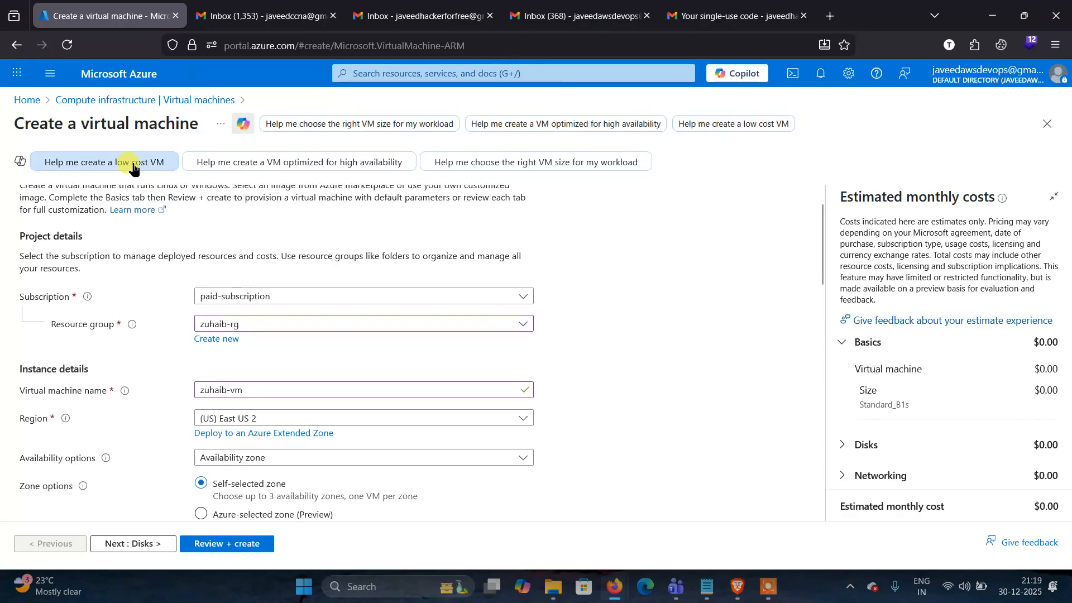
Discard the unsaved VM edits via Home and open a fresh Create a virtual machine form.
click(24, 102)
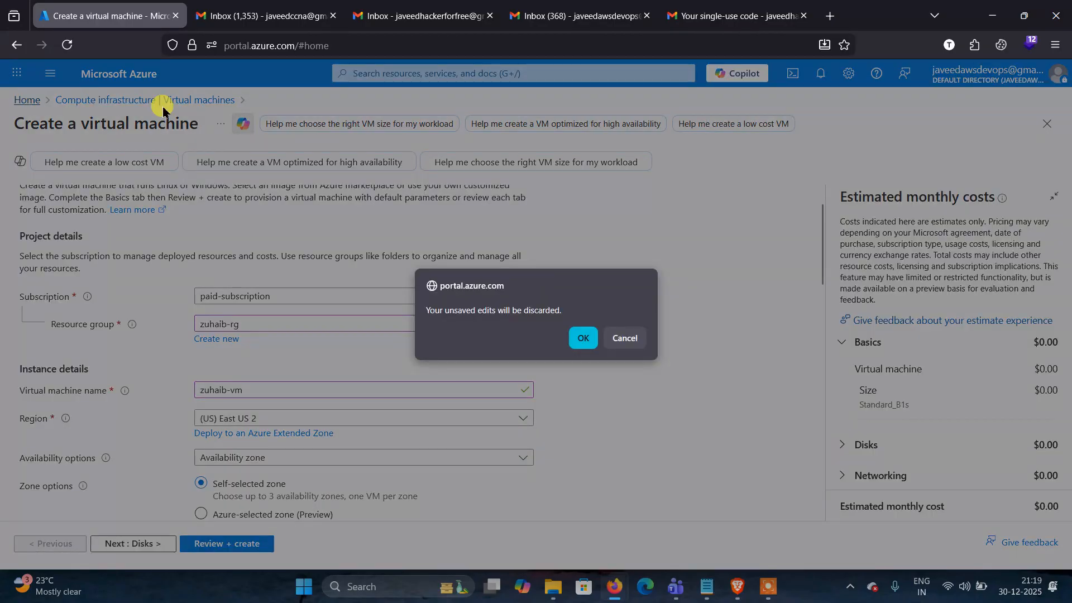
click(581, 338)
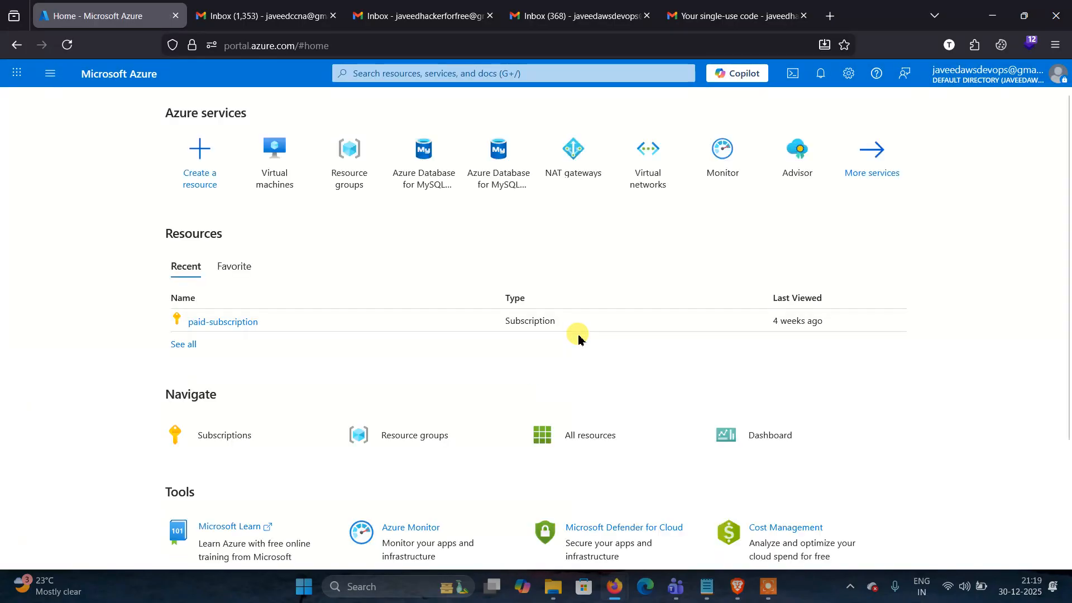
click(280, 170)
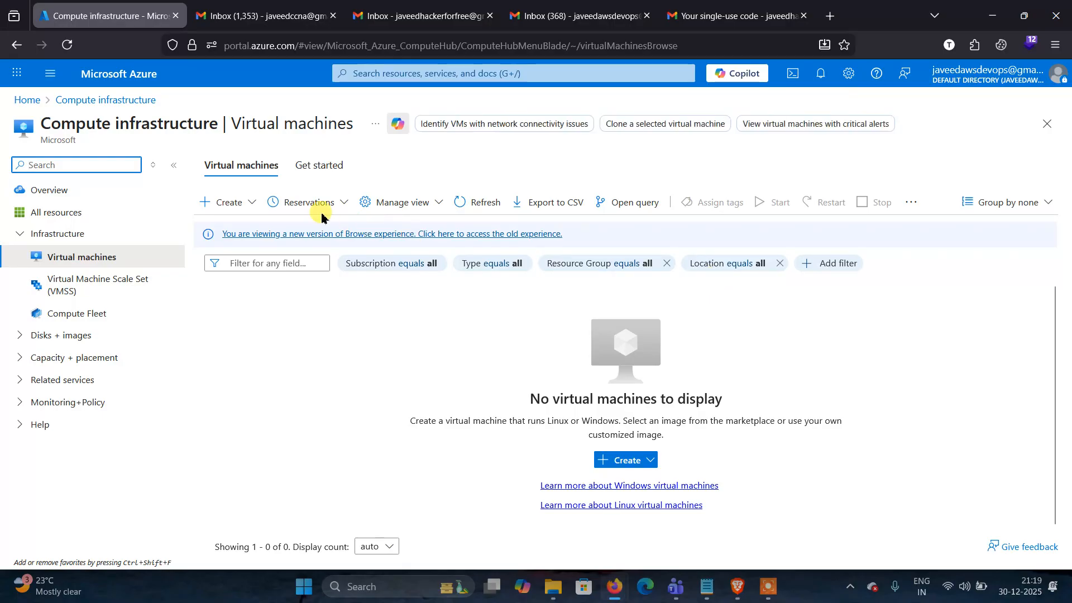
click(254, 203)
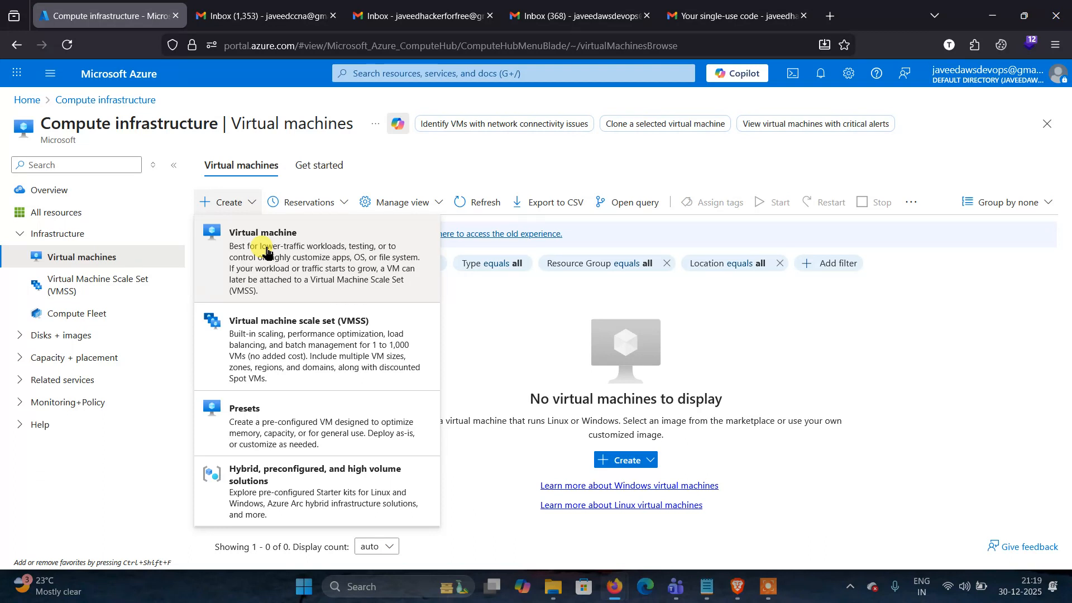
click(267, 252)
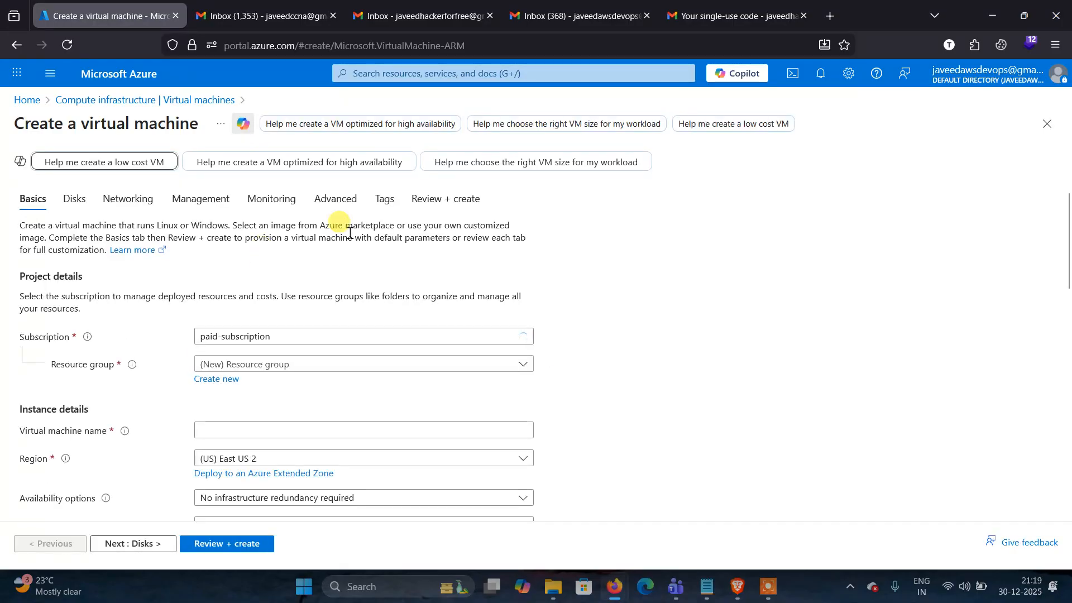
Put the VM in resource group zuhaib-rg, leaving the availability option unchanged.
click(528, 363)
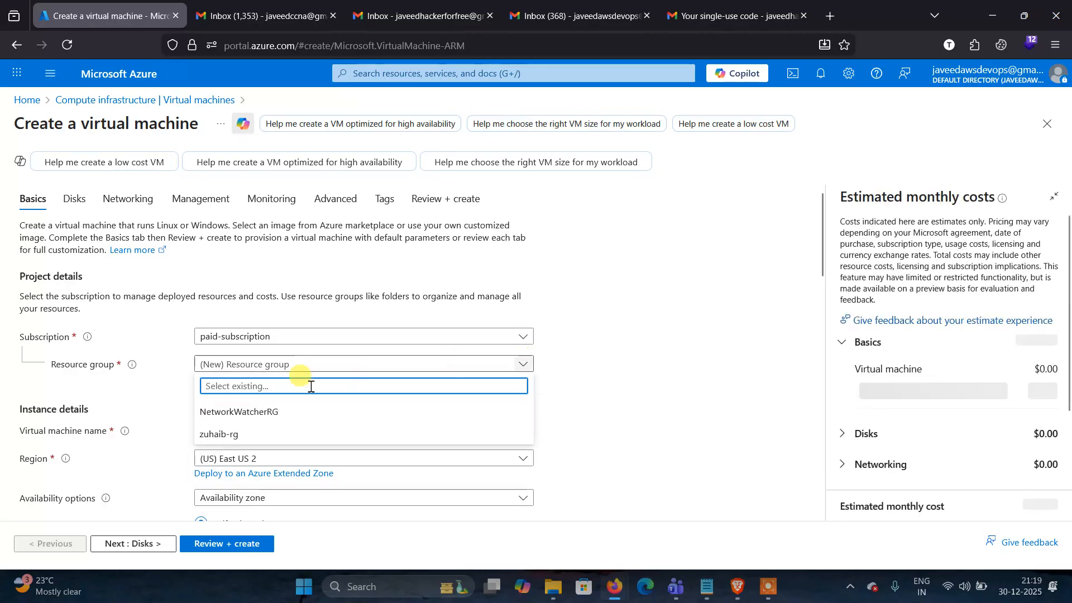
click(262, 437)
scroll(611, 366, down, 3)
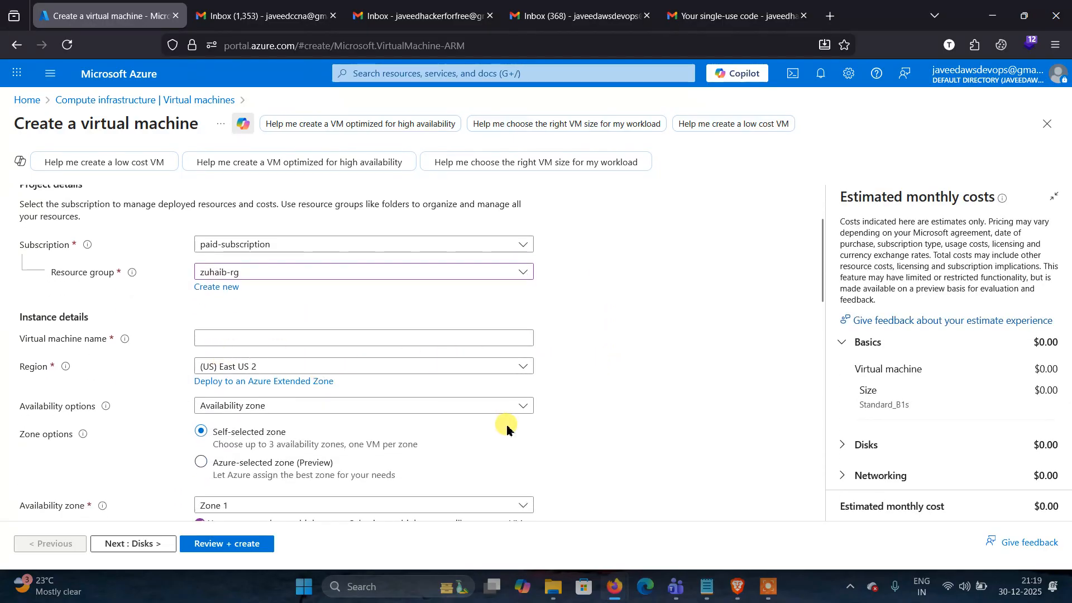
click(519, 410)
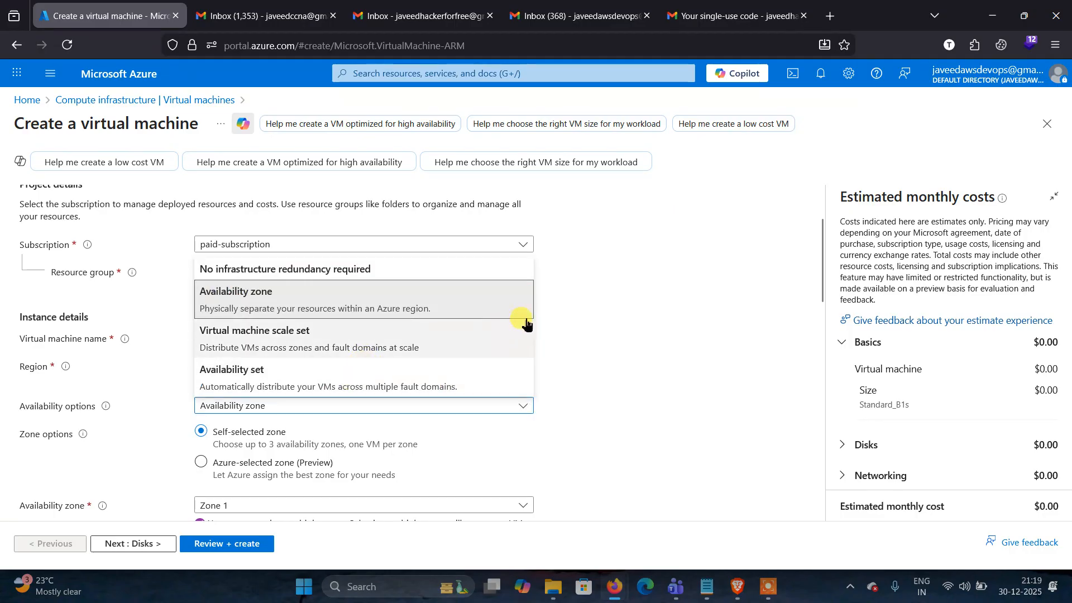
click(559, 321)
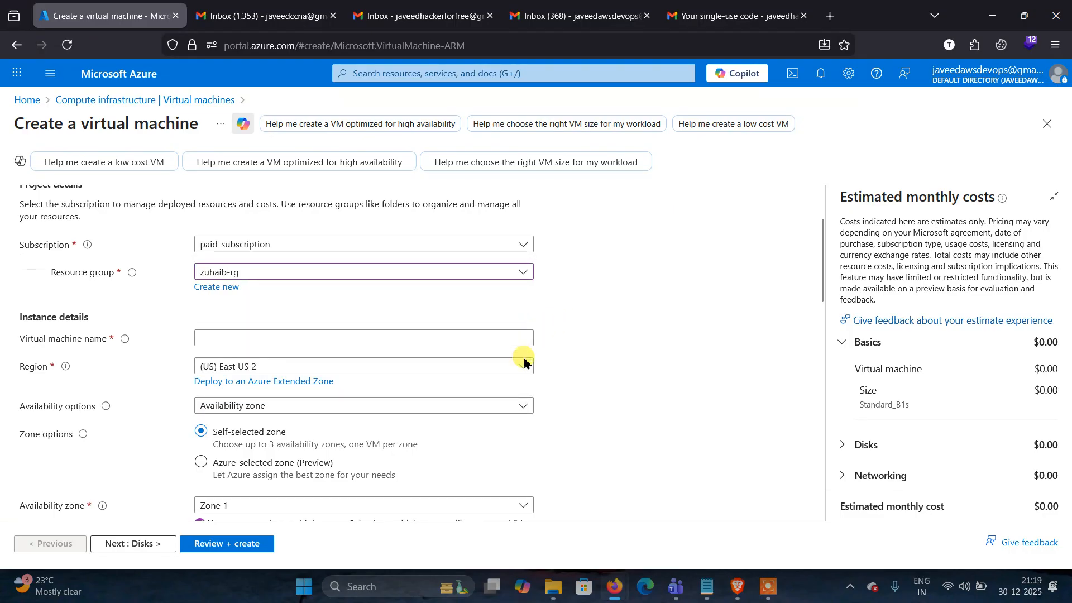
Name the VM zuhaib-vm, removing the stray leading '=', and keep region East US 2.
click(384, 342)
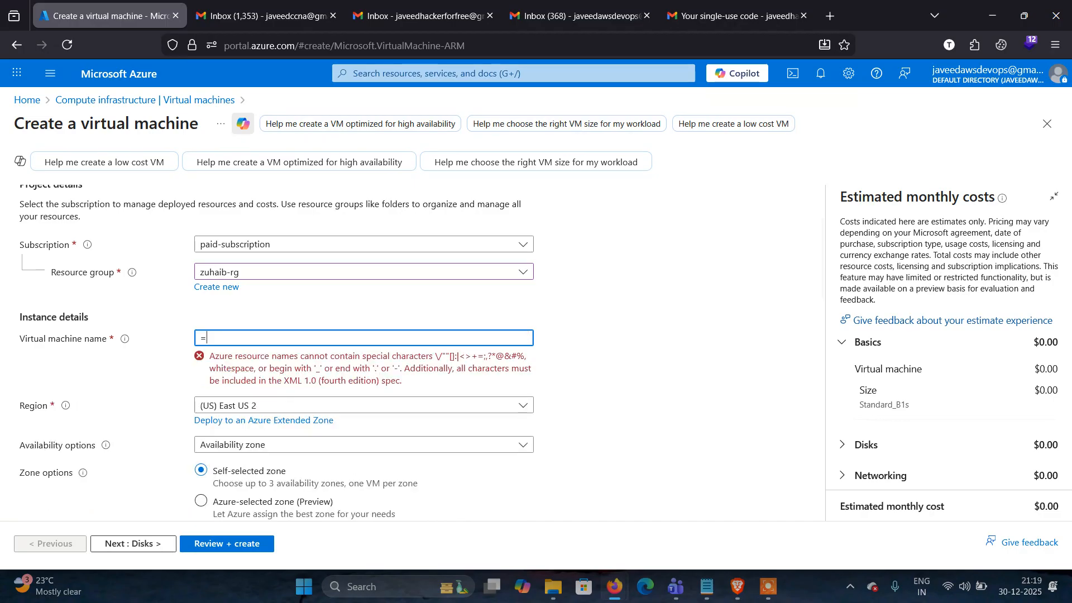
text(=zuhai)
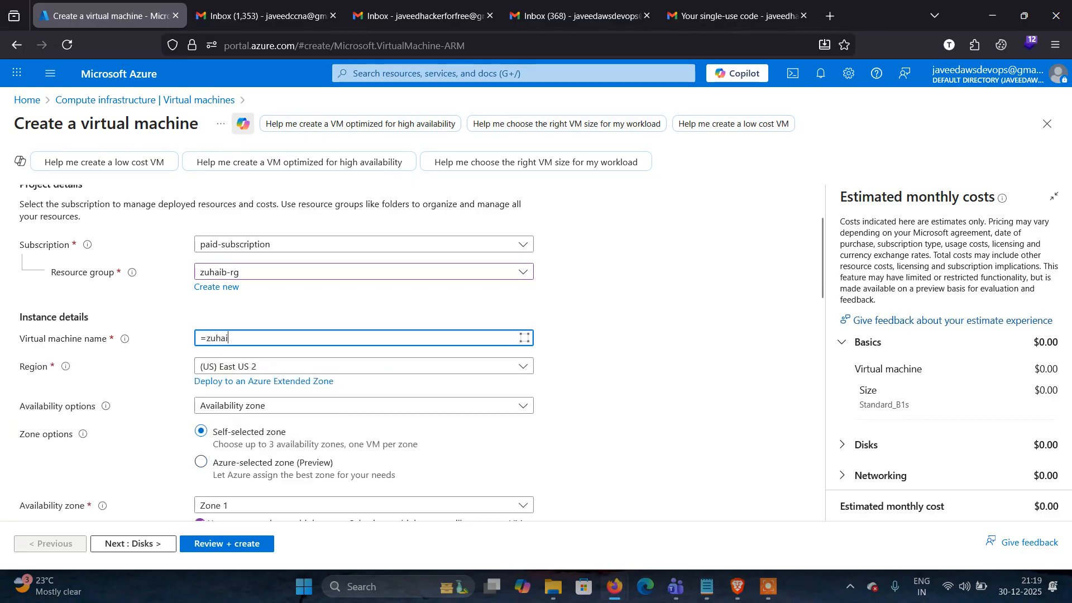
text(b-vm)
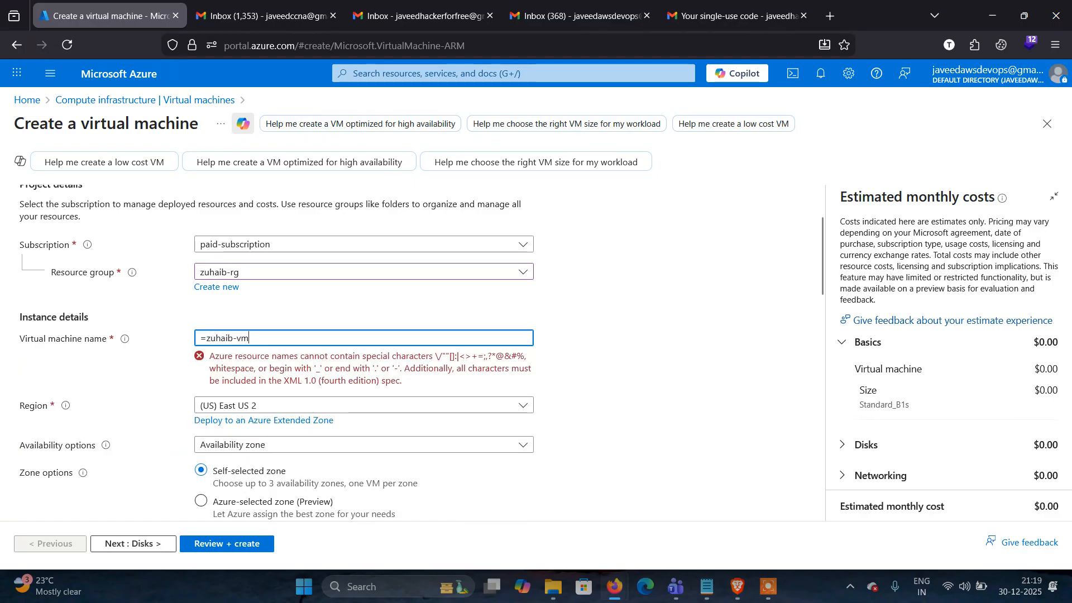
click(215, 339)
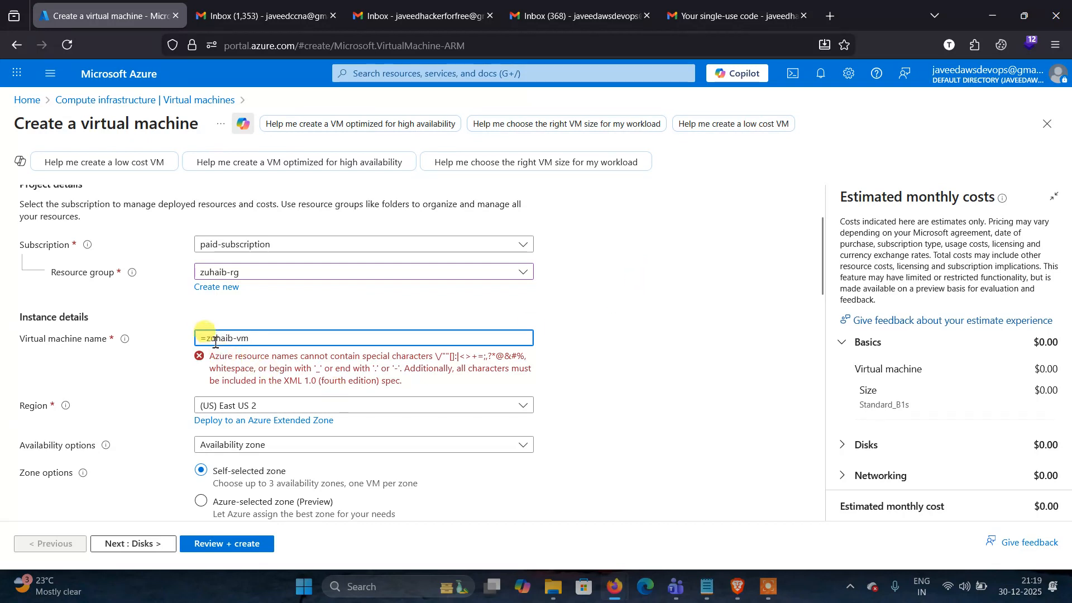
key(BackSpace)
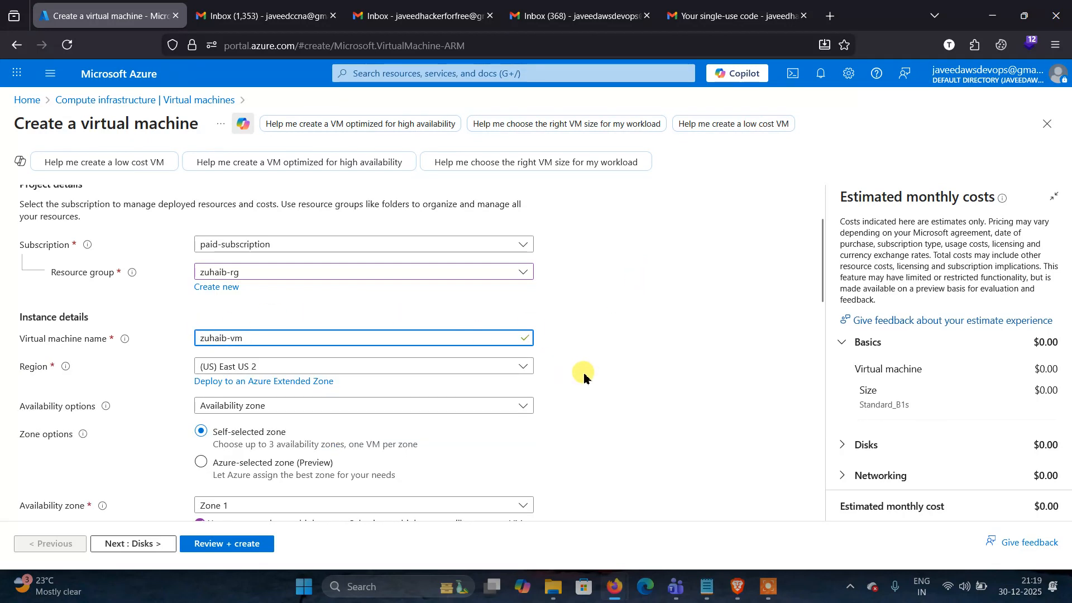
click(523, 367)
click(592, 334)
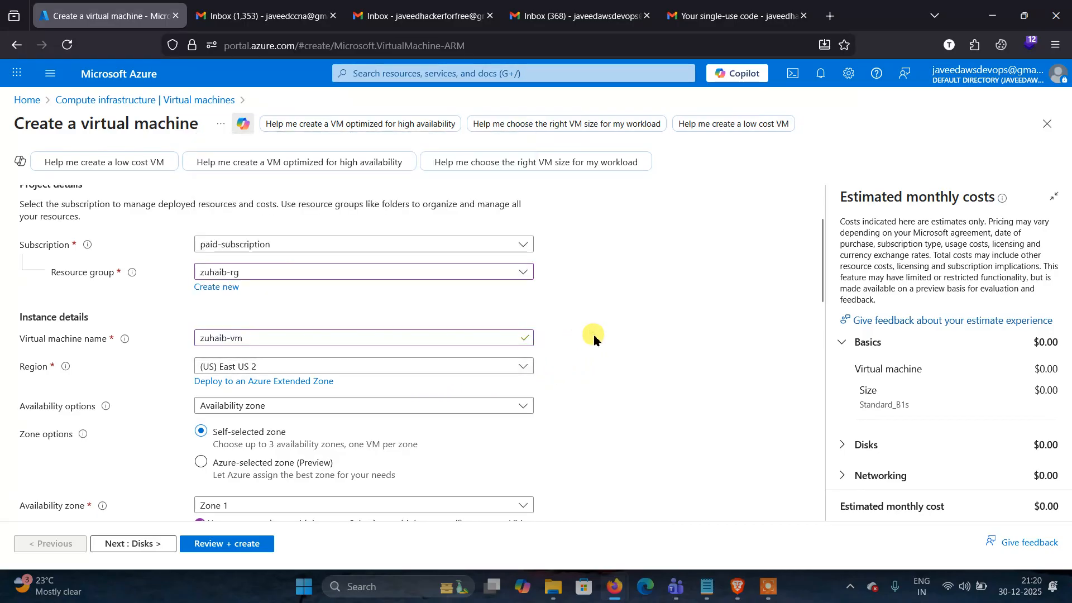
scroll(576, 394, down, 1)
Keep Availability zone with Zone 1, then move to the Gmail tab's address bar.
scroll(576, 394, down, 2)
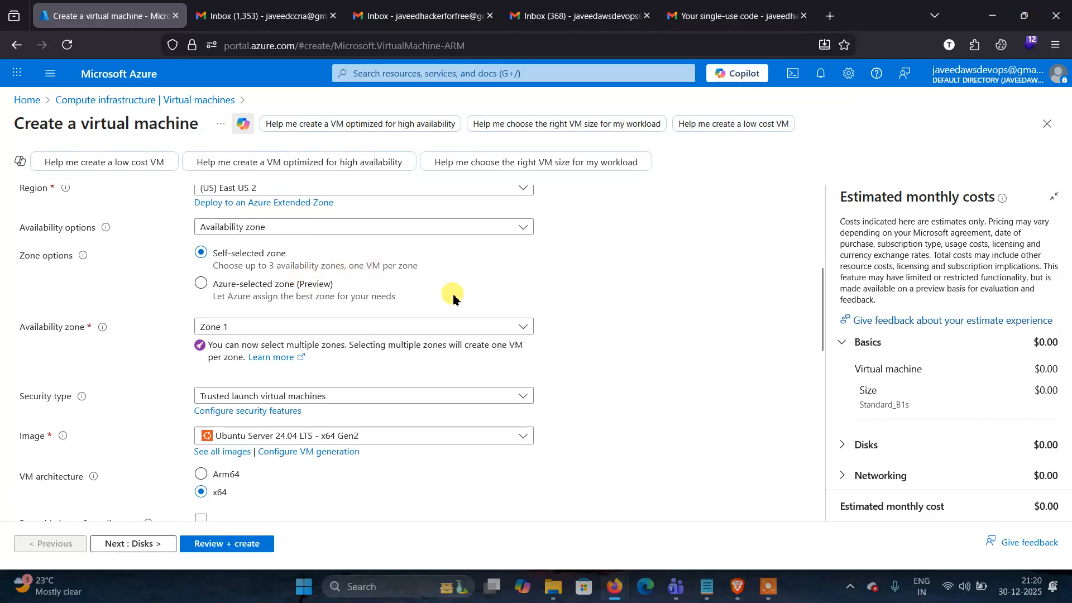
scroll(451, 296, up, 1)
click(528, 277)
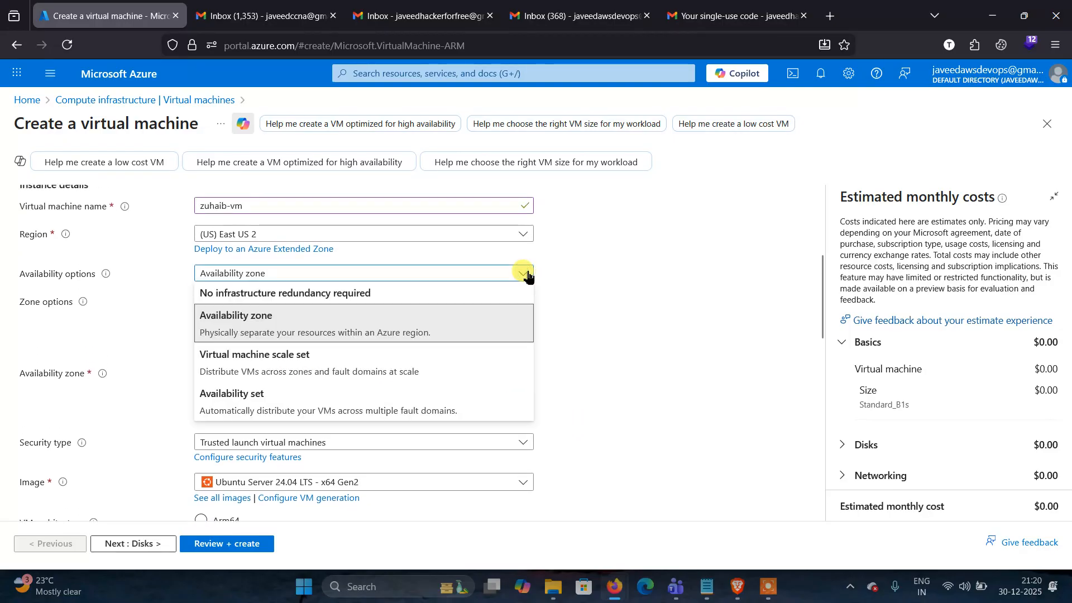
click(569, 321)
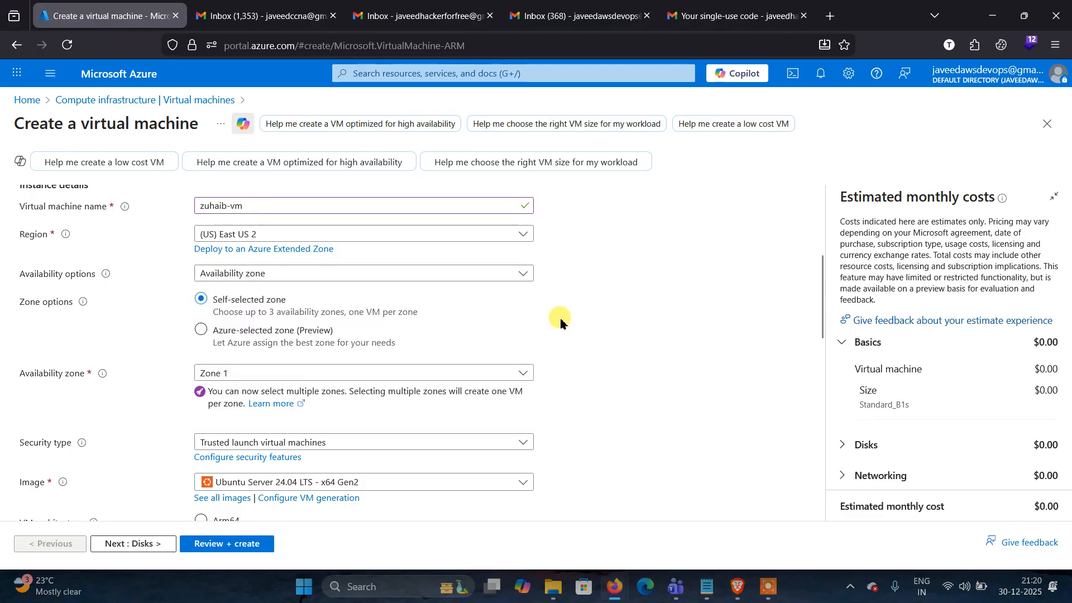
click(521, 374)
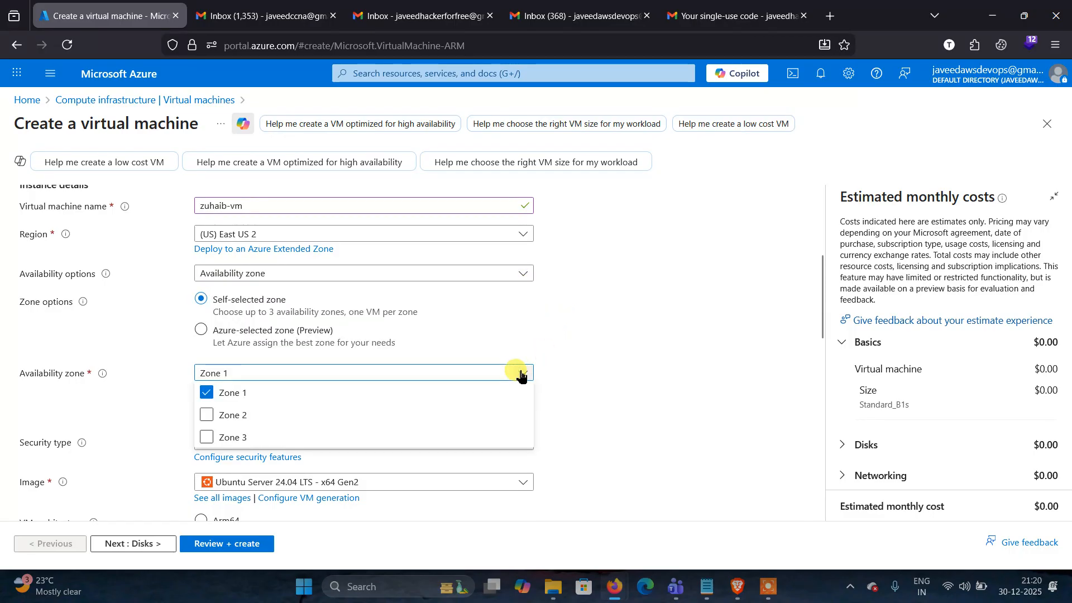
click(585, 371)
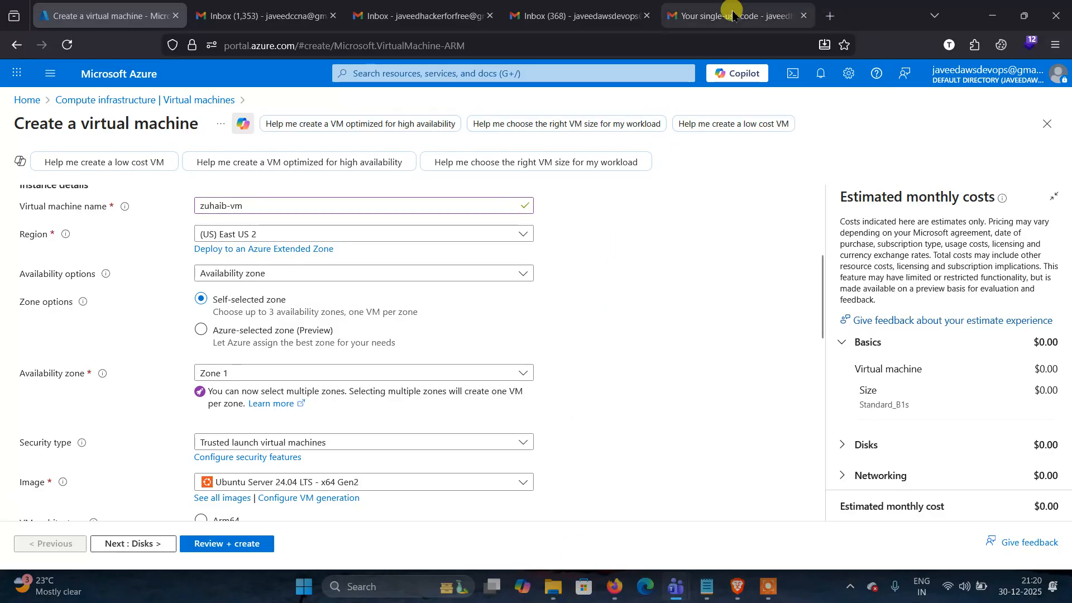
click(708, 15)
click(395, 45)
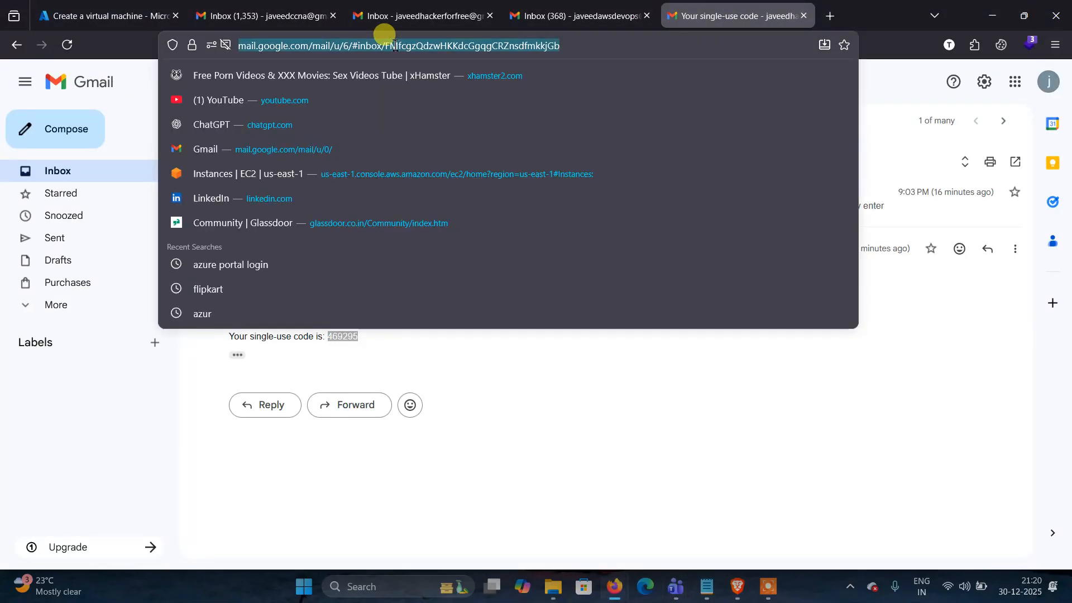
Go to google.com and search for 'azure global infrastructure' from the 'azure glob' suggestions.
text(google.com/)
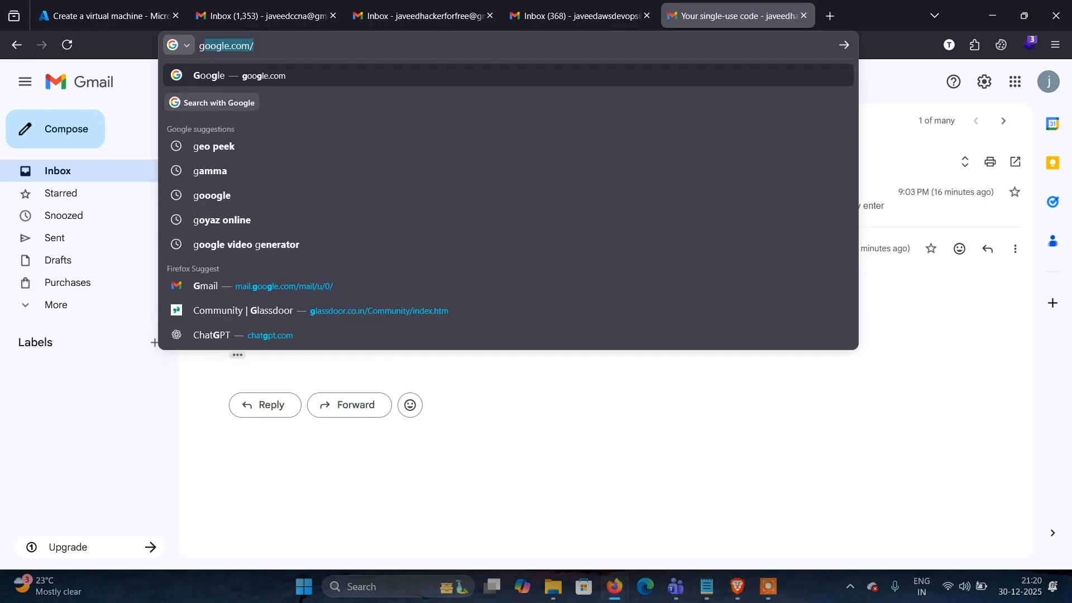
click(227, 81)
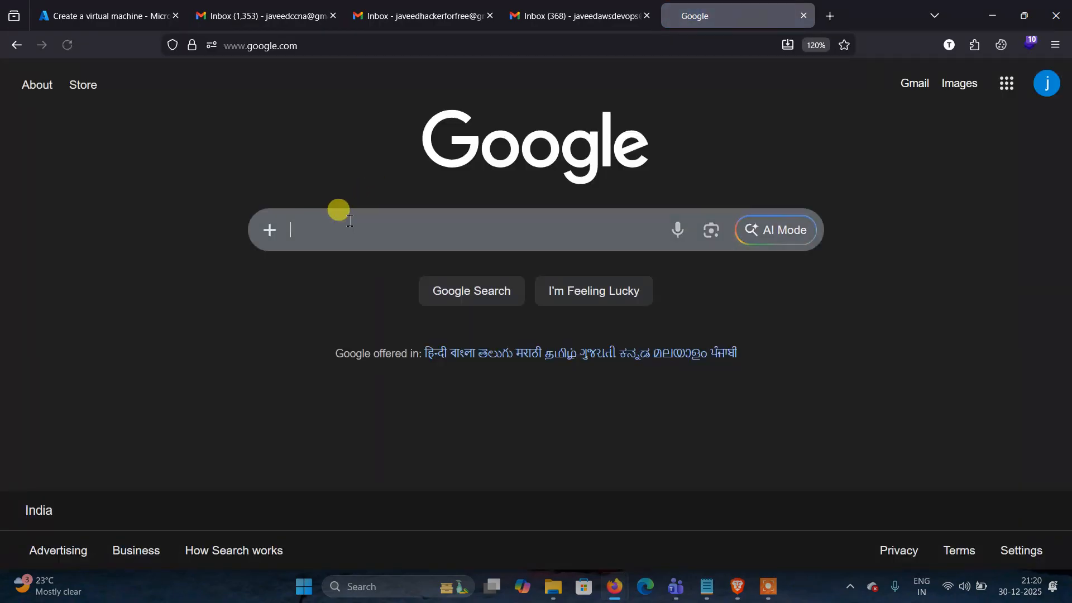
click(350, 228)
text(a)
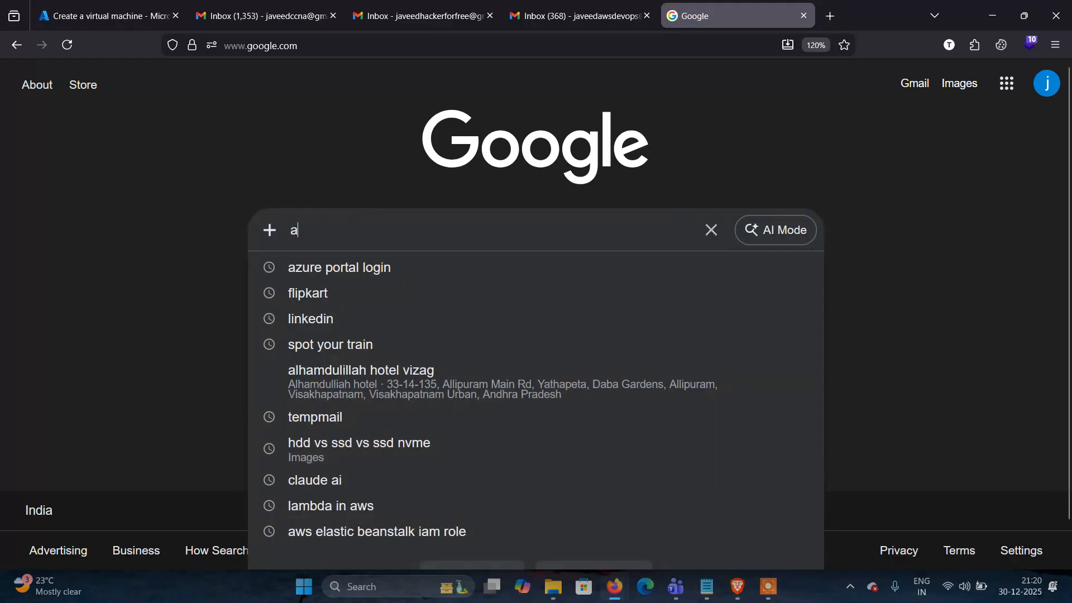
text(zure)
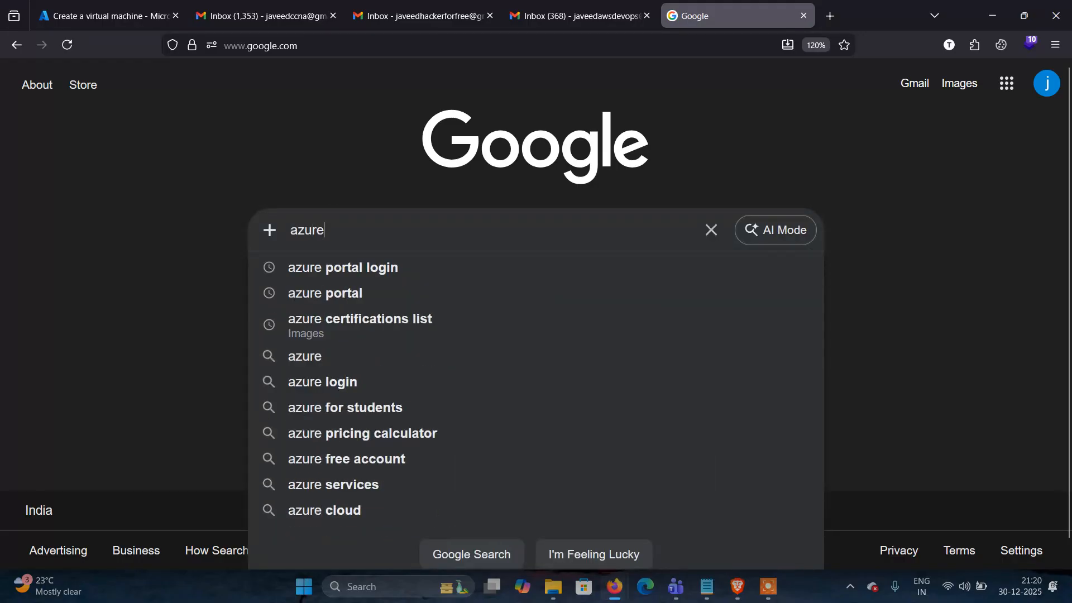
text( gl)
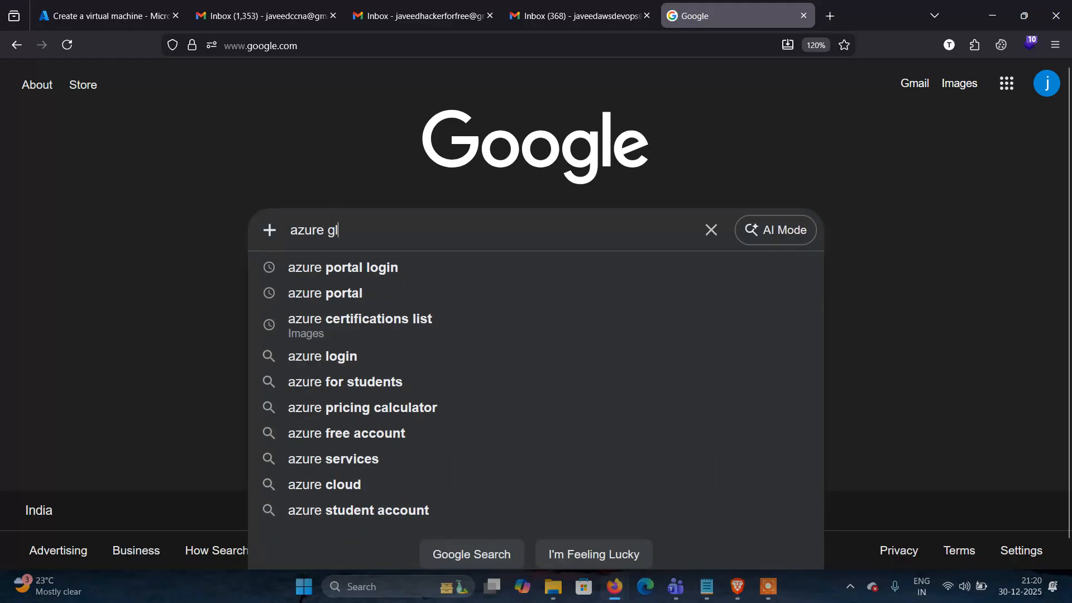
text(ob)
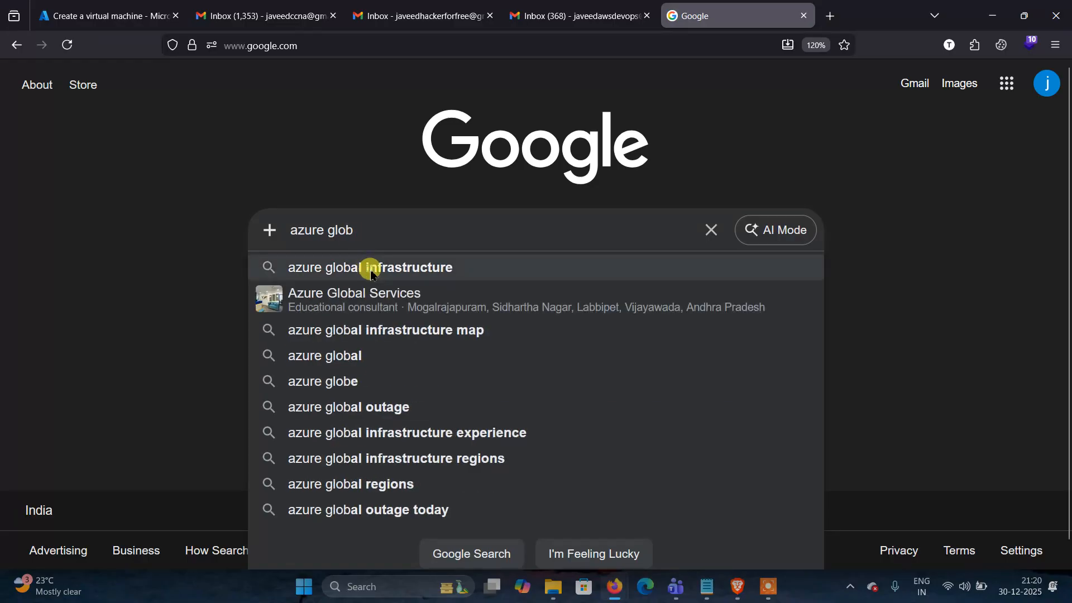
click(371, 268)
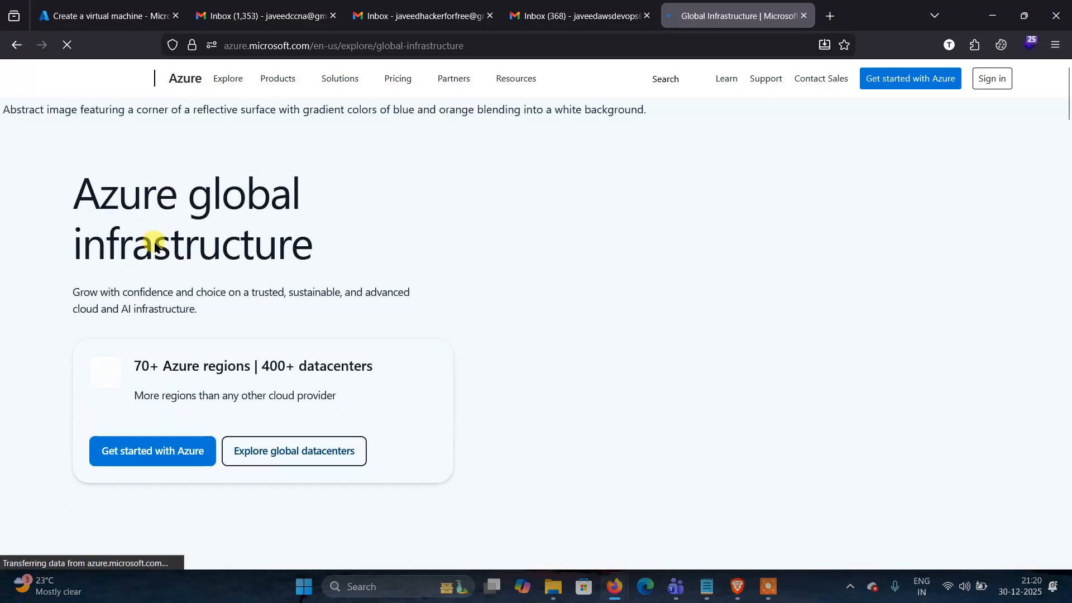
Highlight the '70+ Azure regions' and '400+ datacenters' figures on the global infrastructure page.
scroll(567, 189, down, 1)
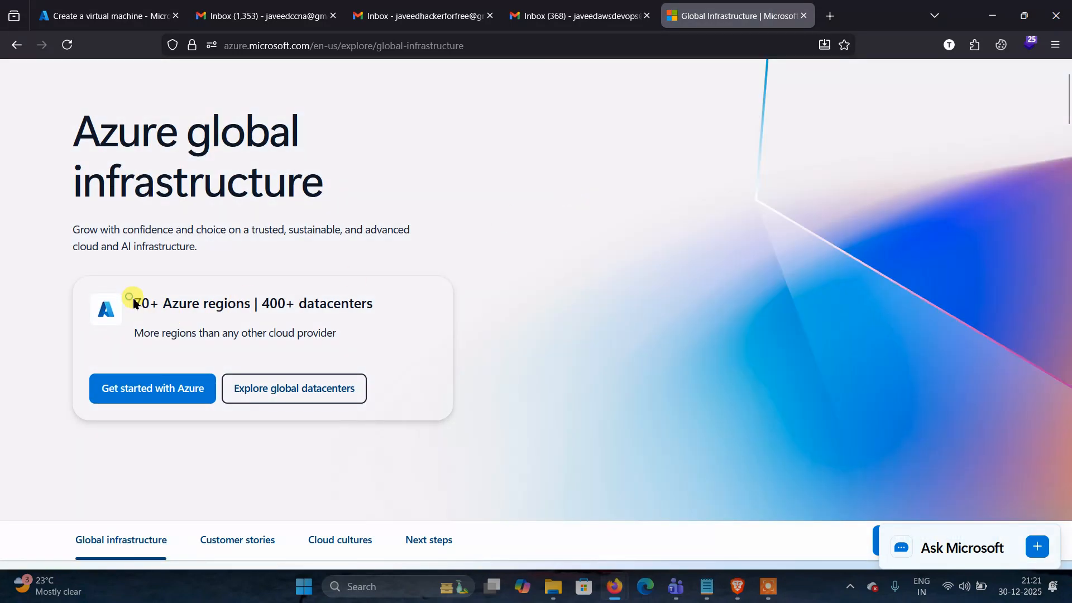
drag(134, 303, 241, 311)
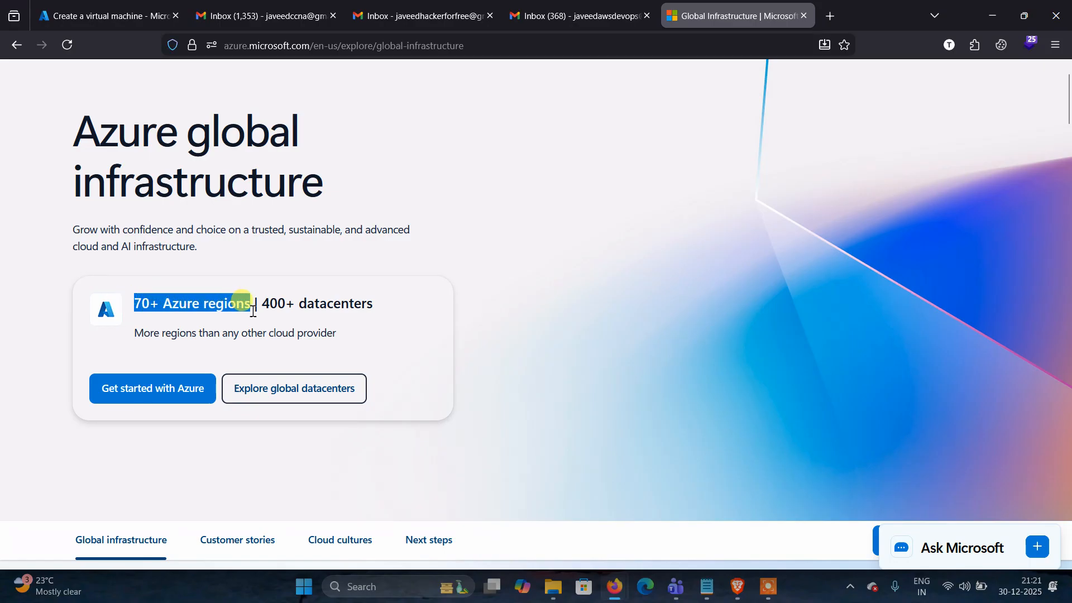
click(532, 312)
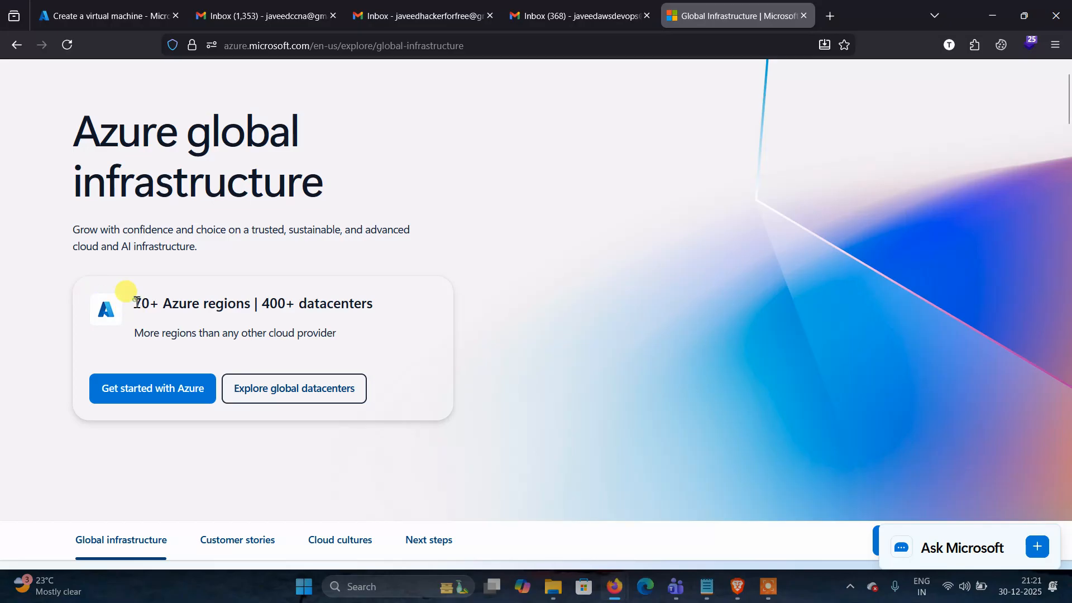
drag(137, 303, 253, 307)
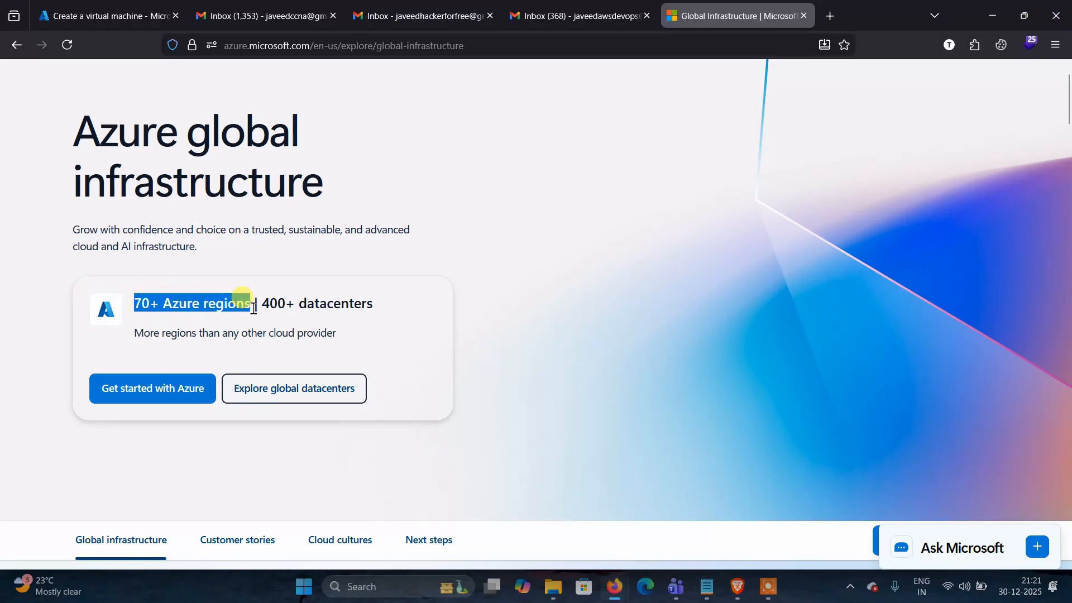
click(443, 279)
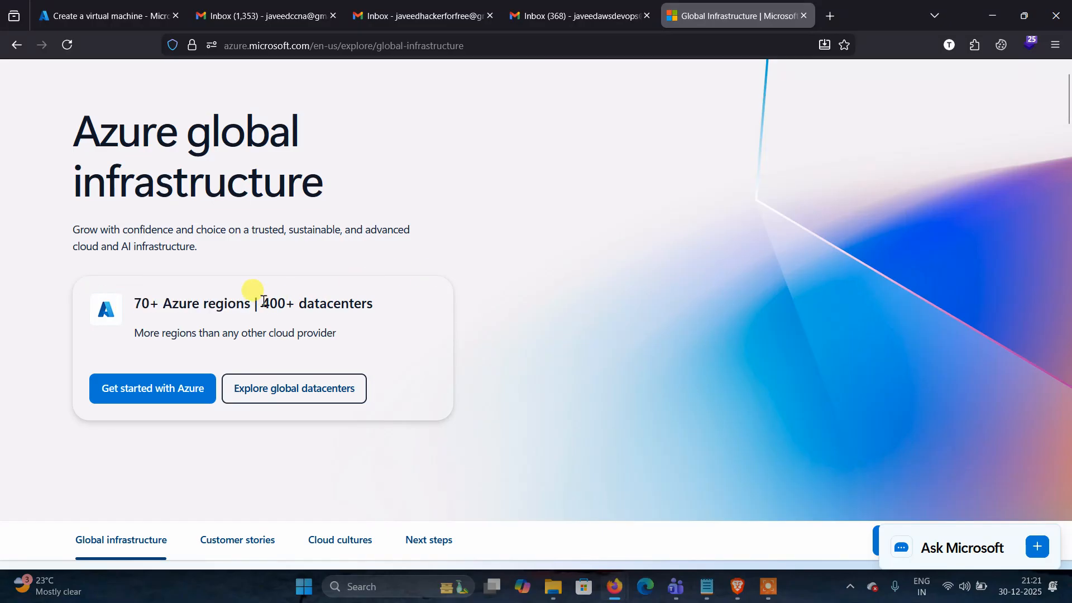
drag(264, 302, 393, 320)
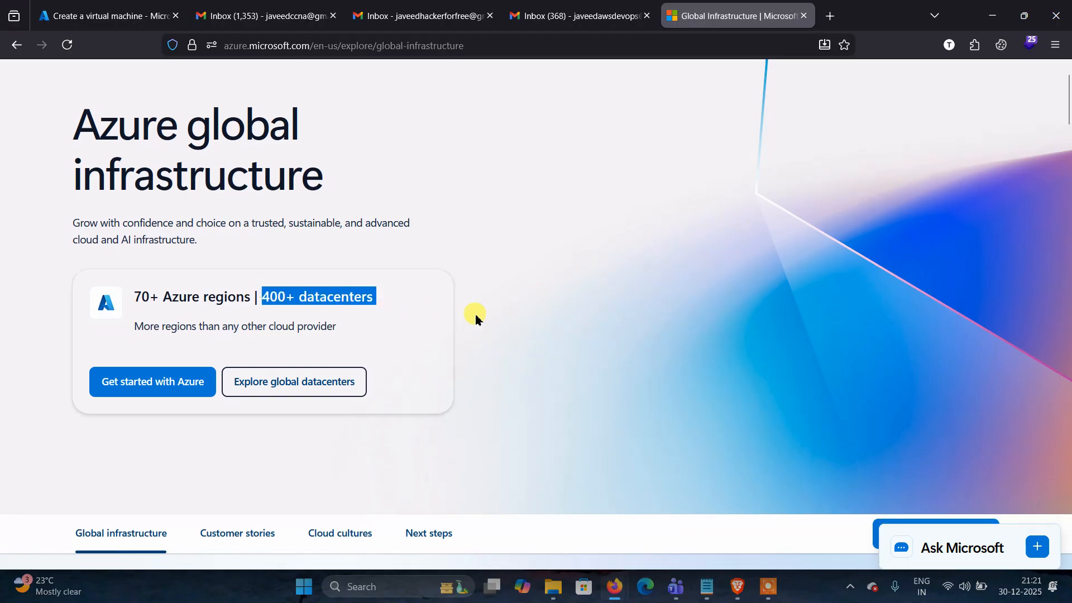
scroll(476, 319, down, 2)
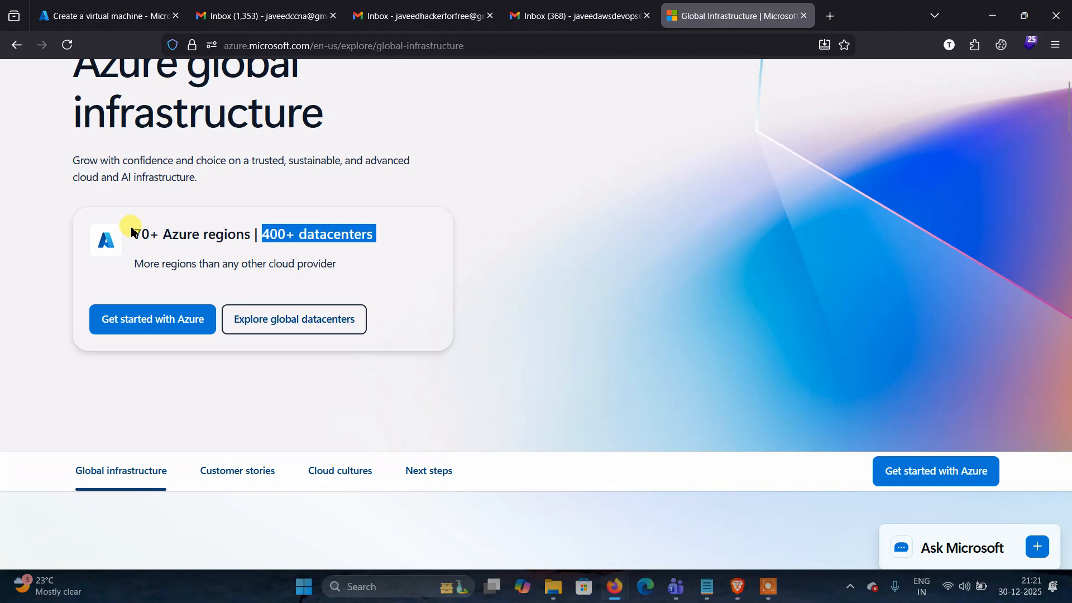
drag(132, 231, 244, 235)
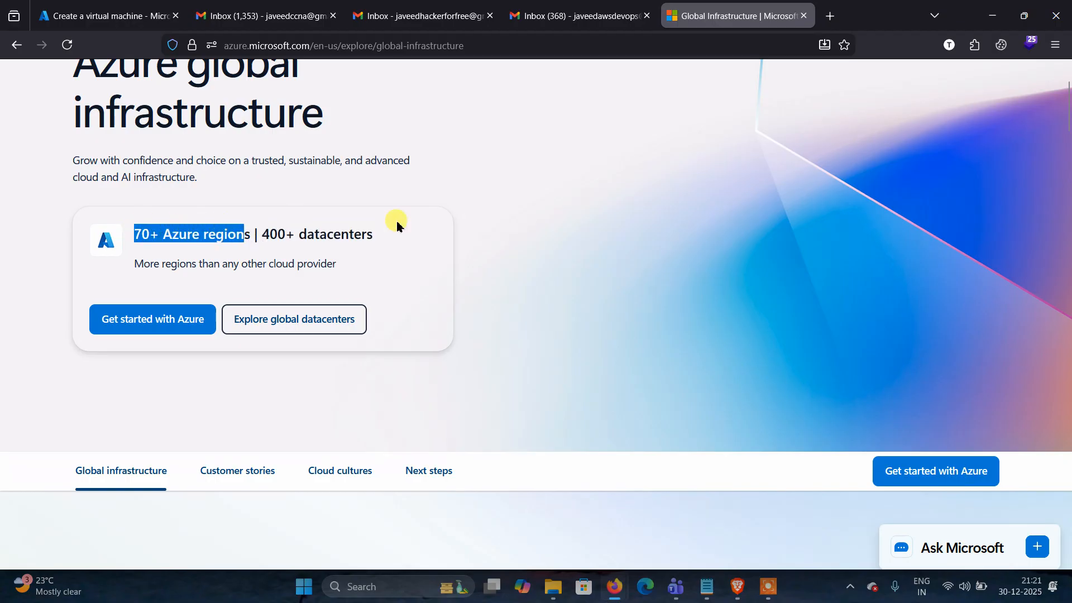
Scroll down the page and open Explore global datacenters in a new tab.
scroll(565, 254, down, 5)
scroll(565, 254, down, 4)
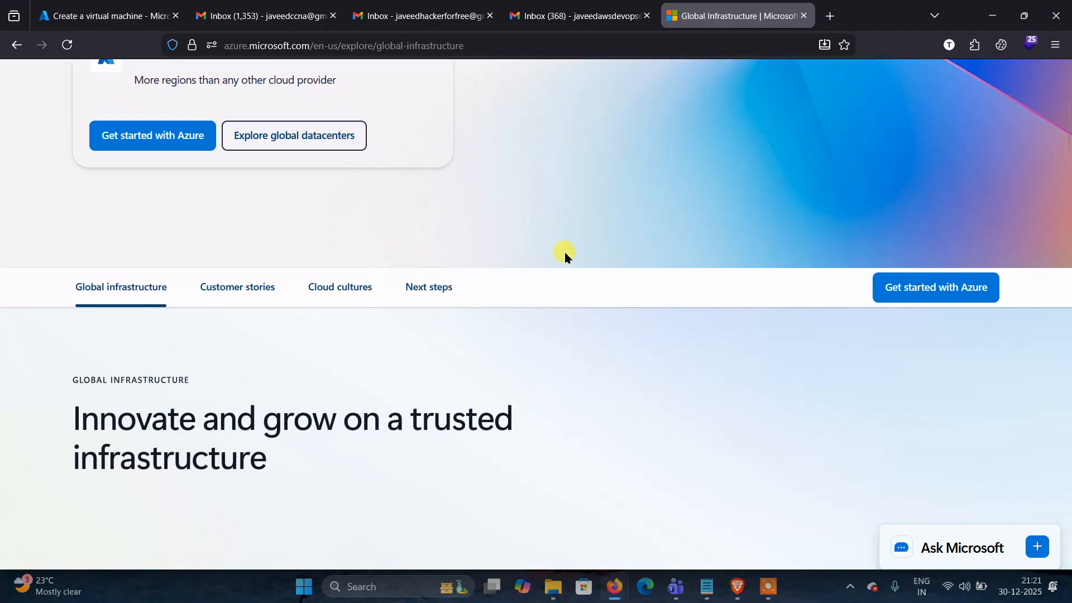
scroll(565, 254, down, 5)
scroll(565, 255, up, 10)
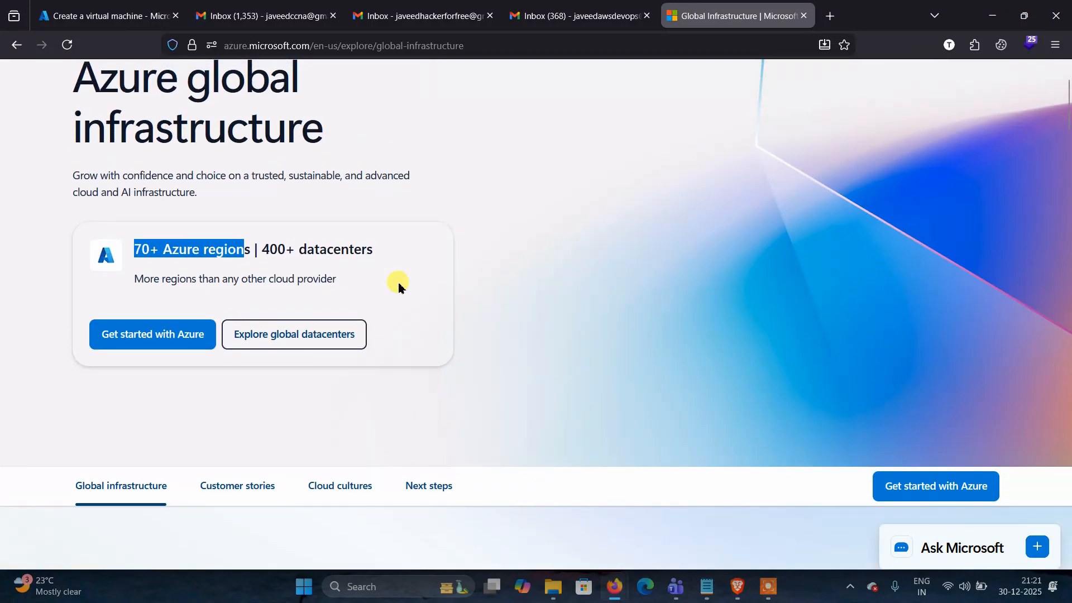
click(295, 333)
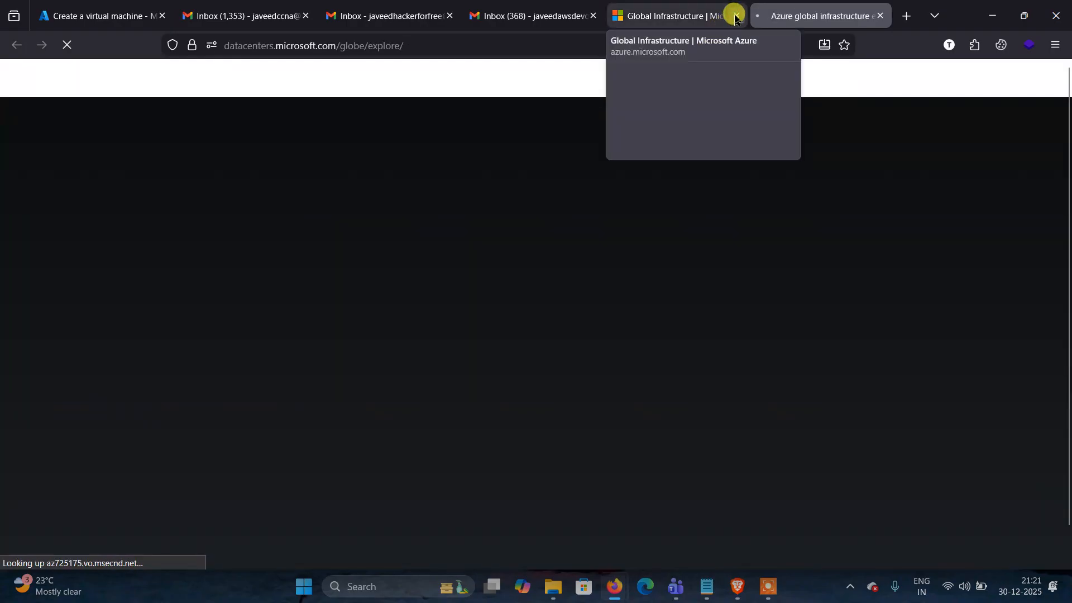
Close the Global Infrastructure tab and go back to the Create a virtual machine form.
click(735, 17)
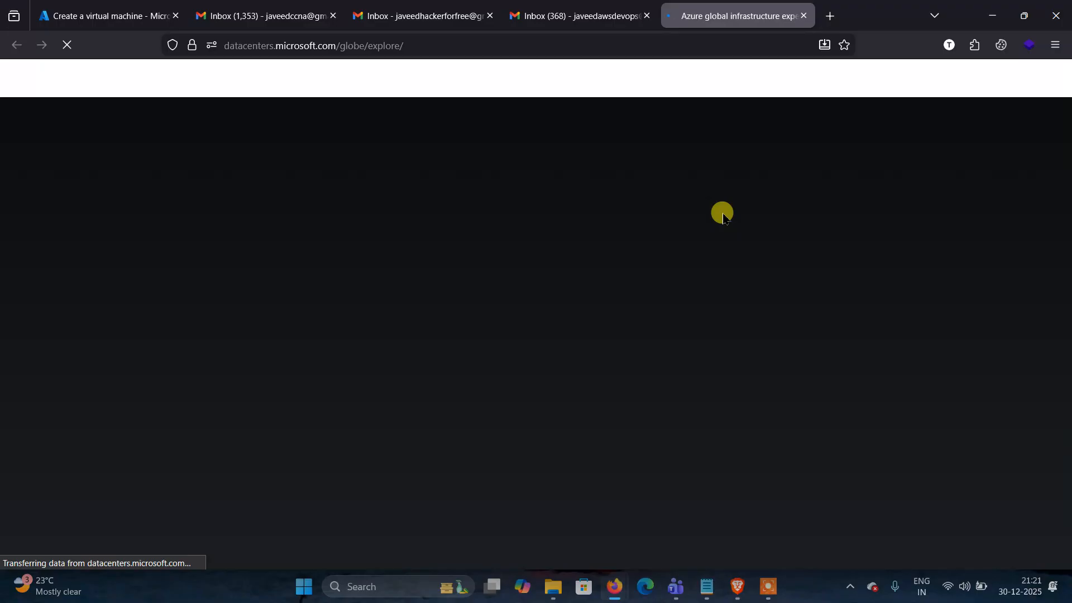
click(116, 10)
scroll(690, 301, down, 1)
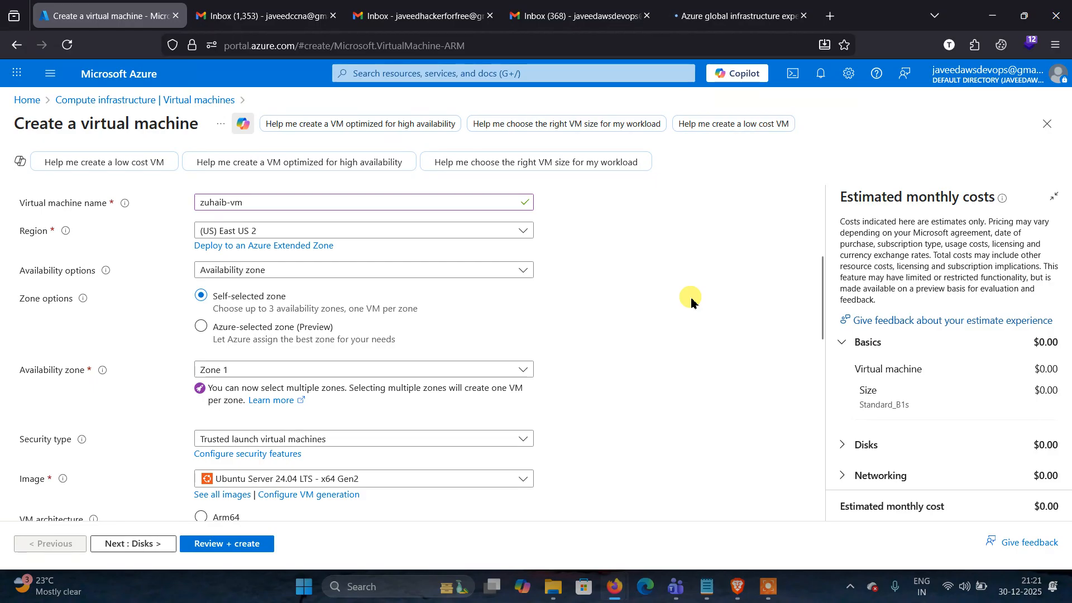
Change Availability options to 'No infrastructure redundancy required', then switch to the datacenters globe tab.
click(524, 370)
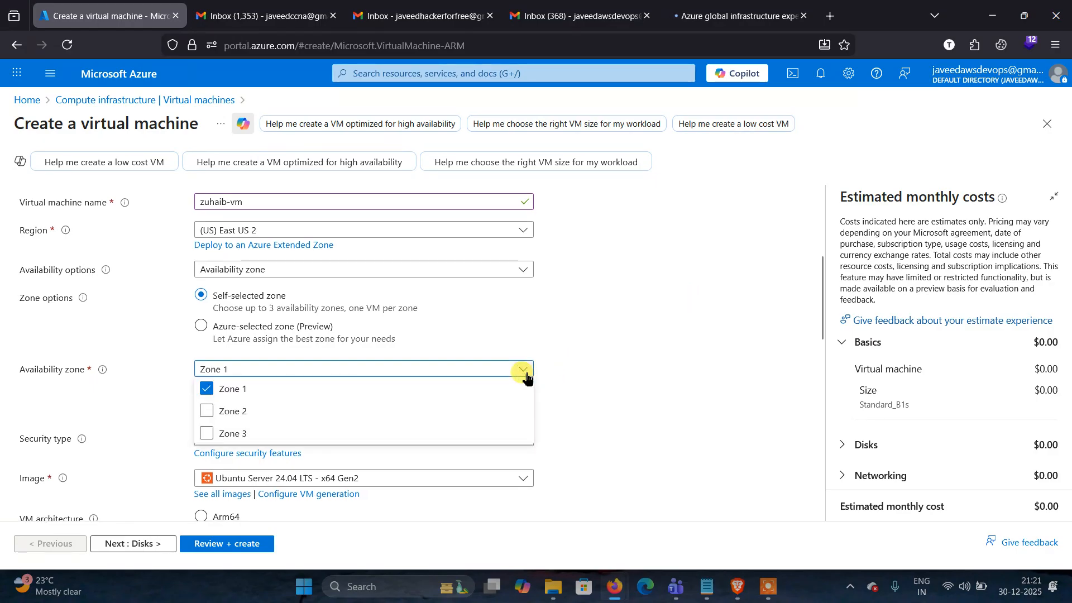
click(592, 355)
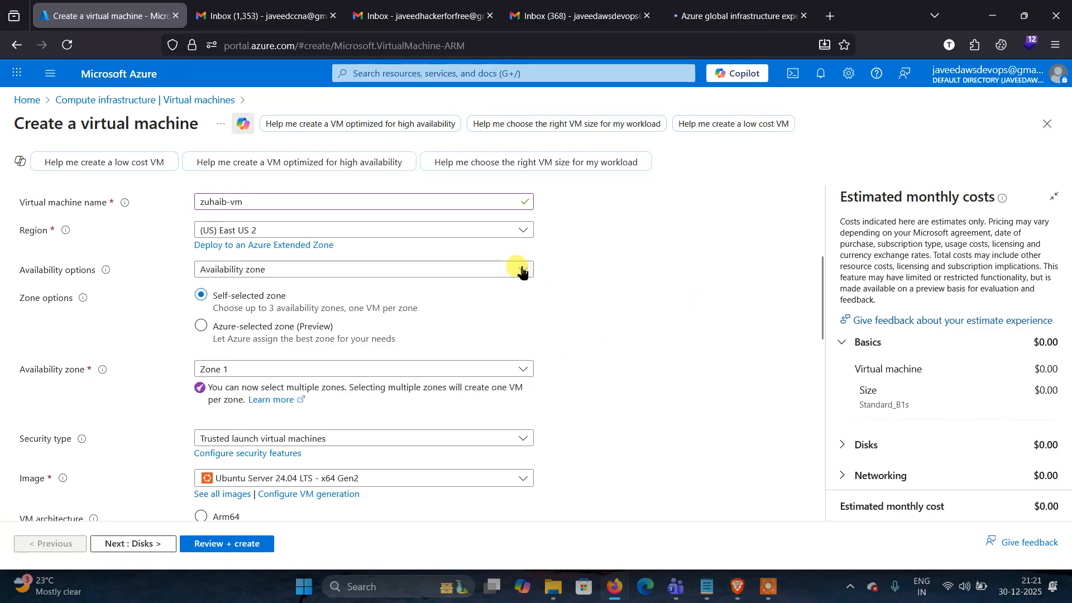
click(522, 270)
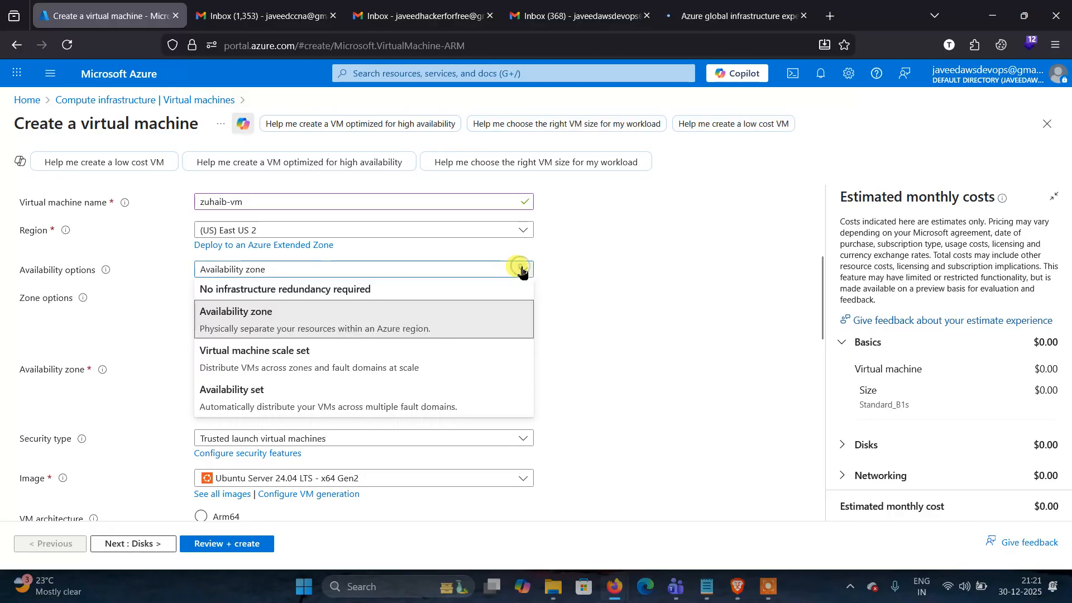
click(365, 291)
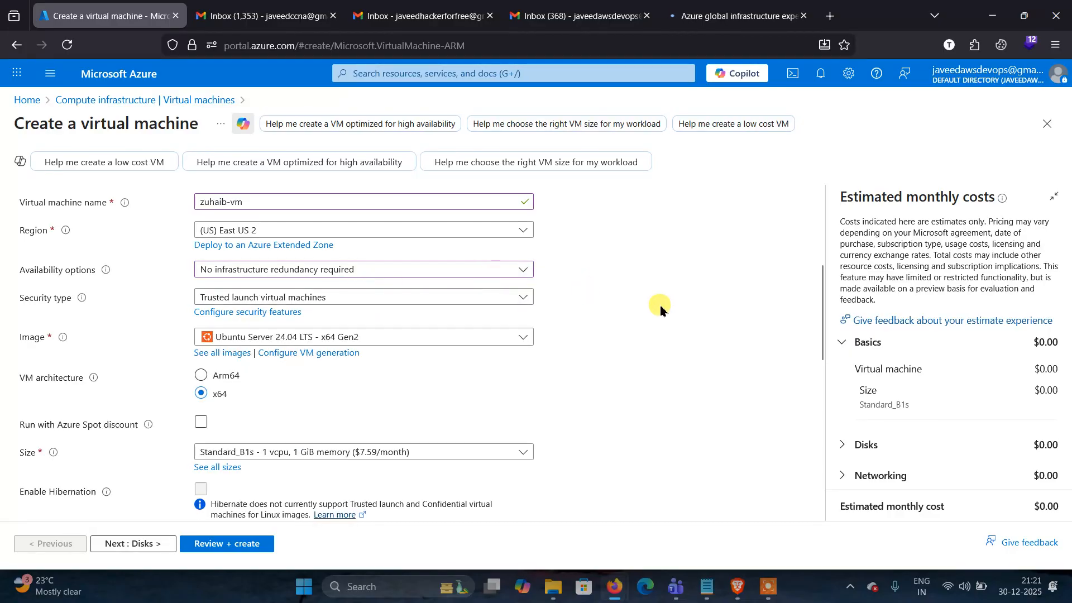
click(719, 18)
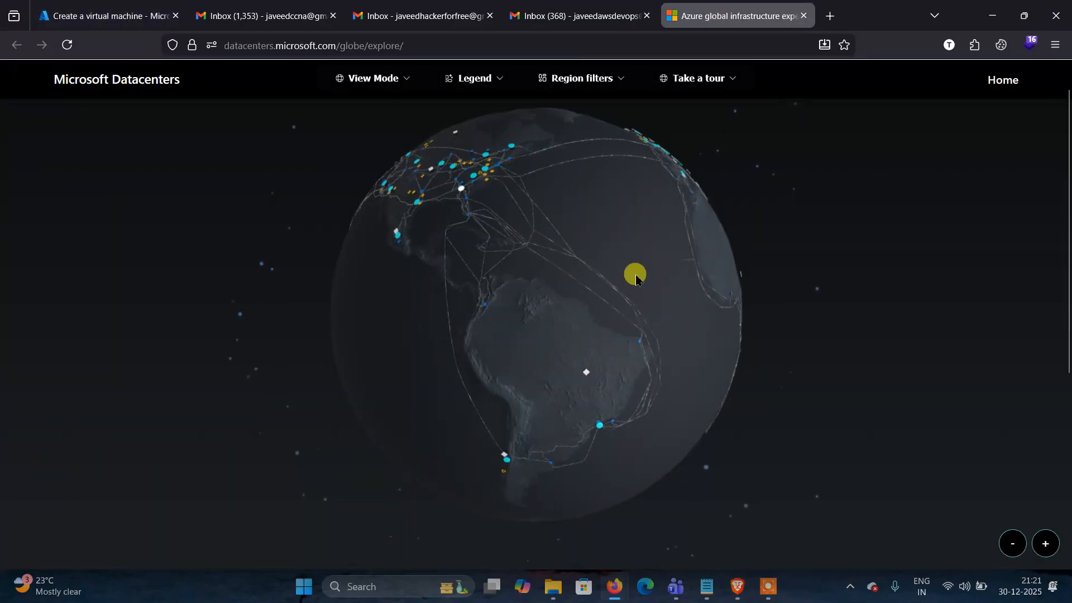
drag(635, 276, 374, 304)
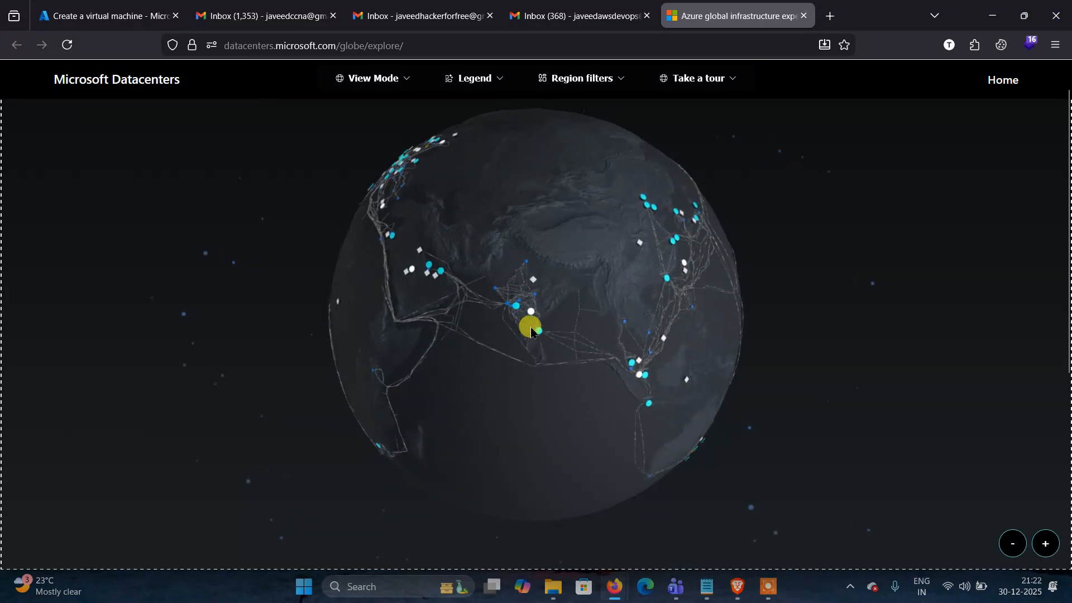
mouse_move(532, 332)
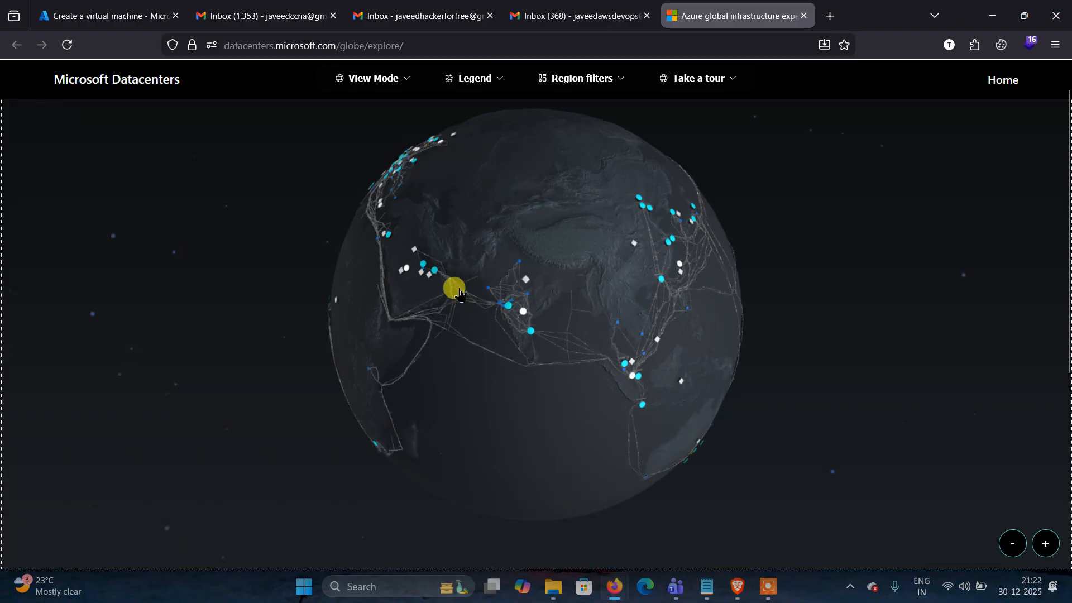
drag(600, 306, 677, 335)
drag(454, 293, 634, 294)
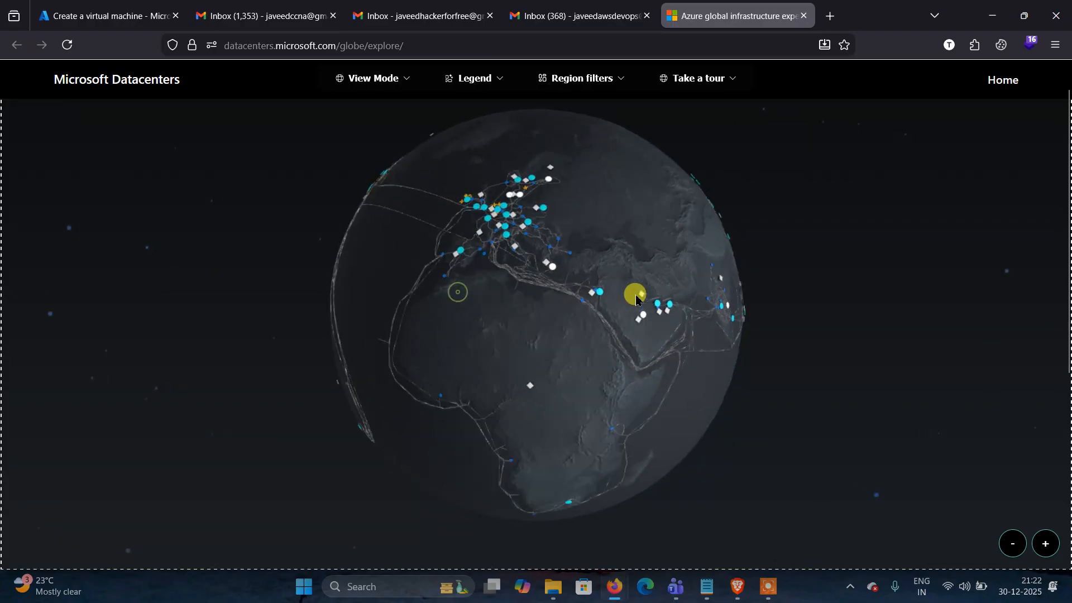
drag(447, 318, 541, 320)
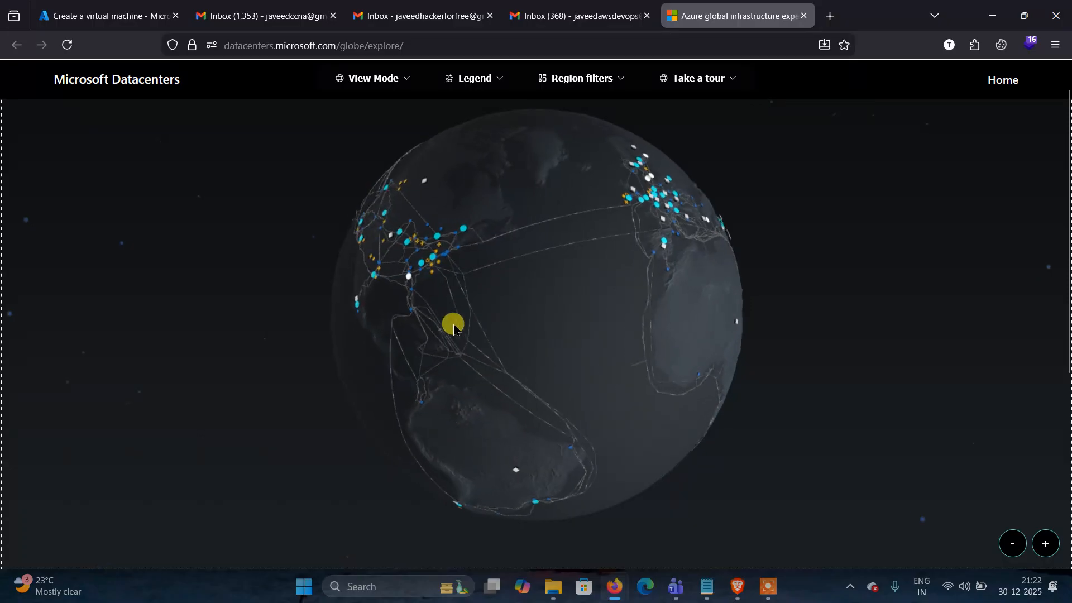
drag(452, 320, 604, 327)
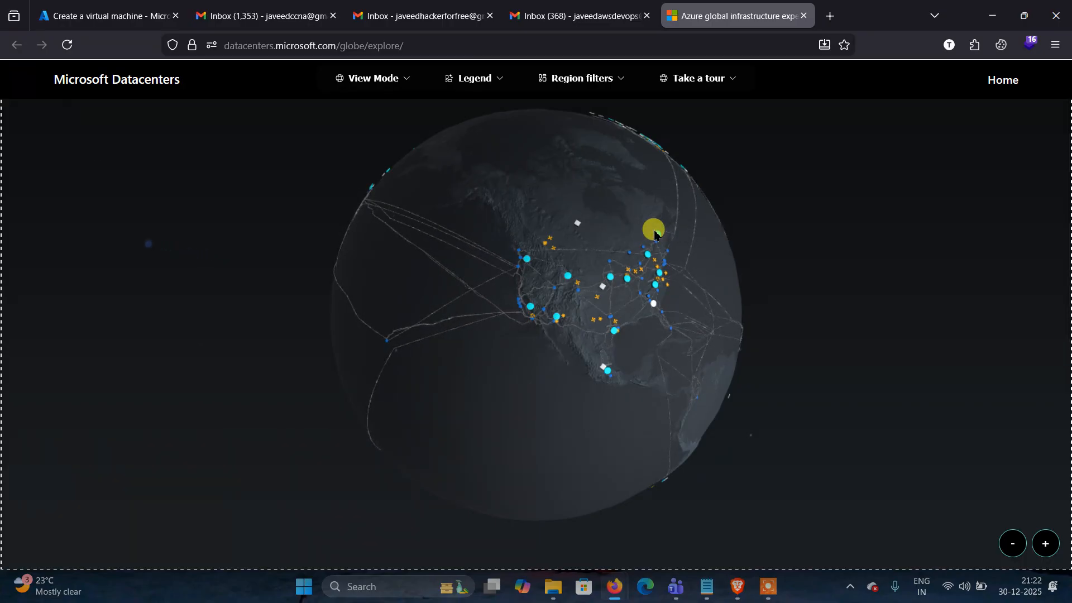
Back on the VM form, review security types and keep 'No infrastructure redundancy required'.
click(106, 15)
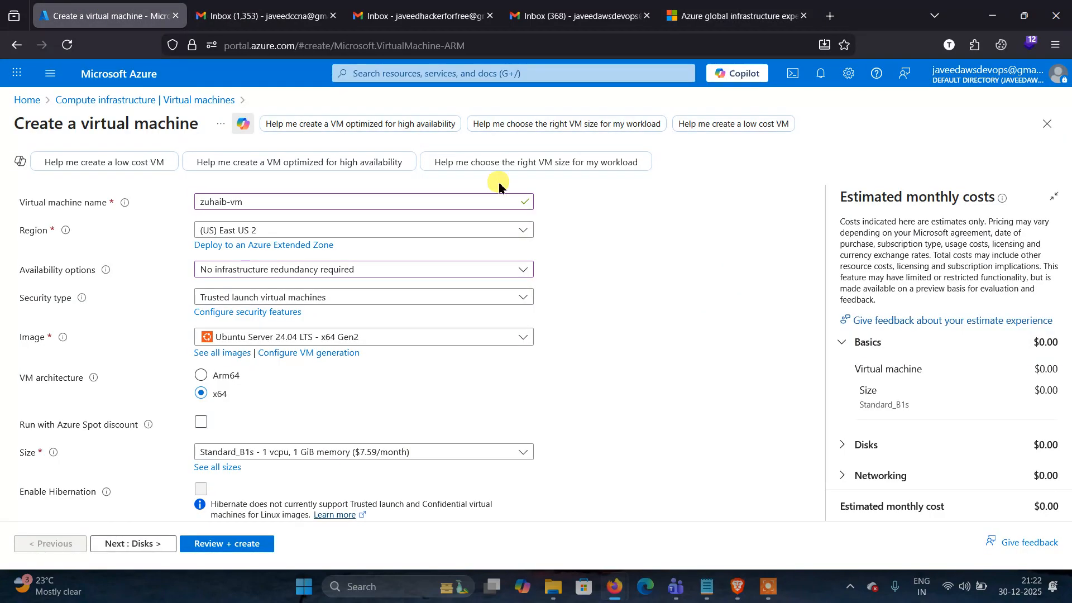
click(524, 300)
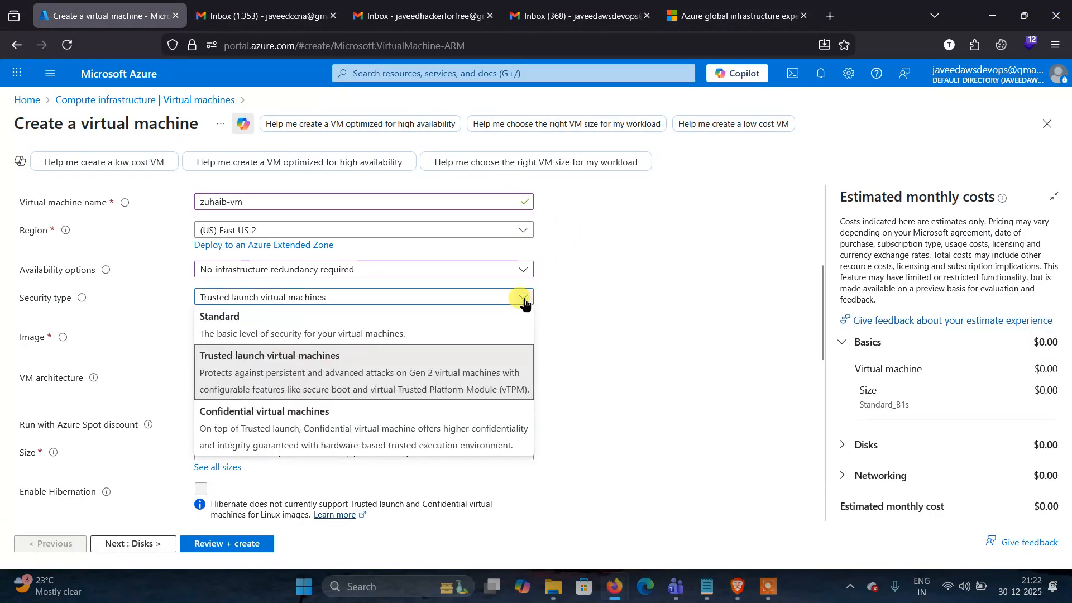
click(602, 290)
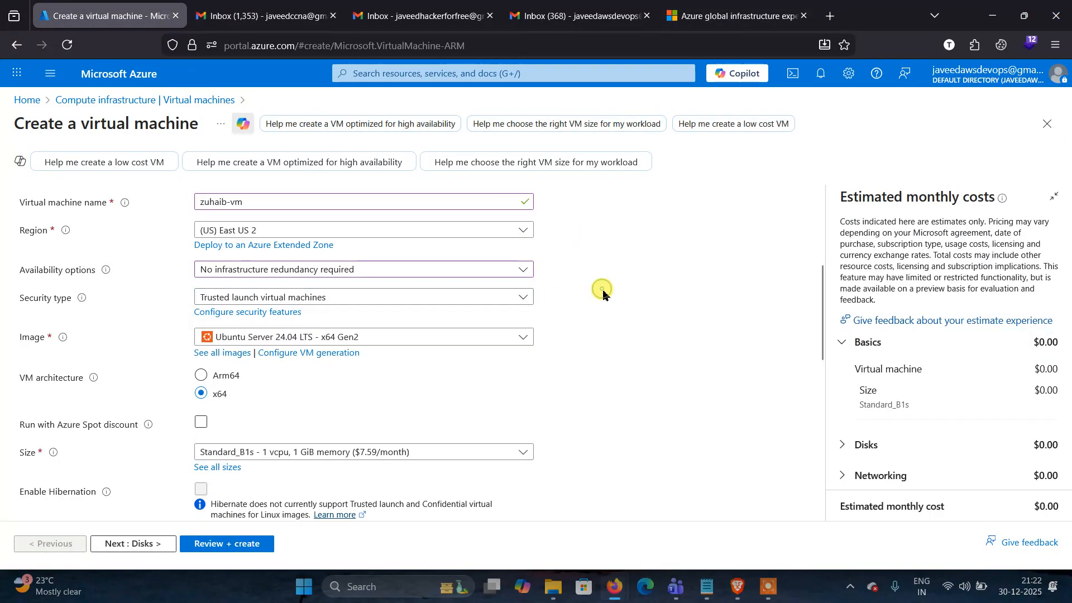
click(526, 275)
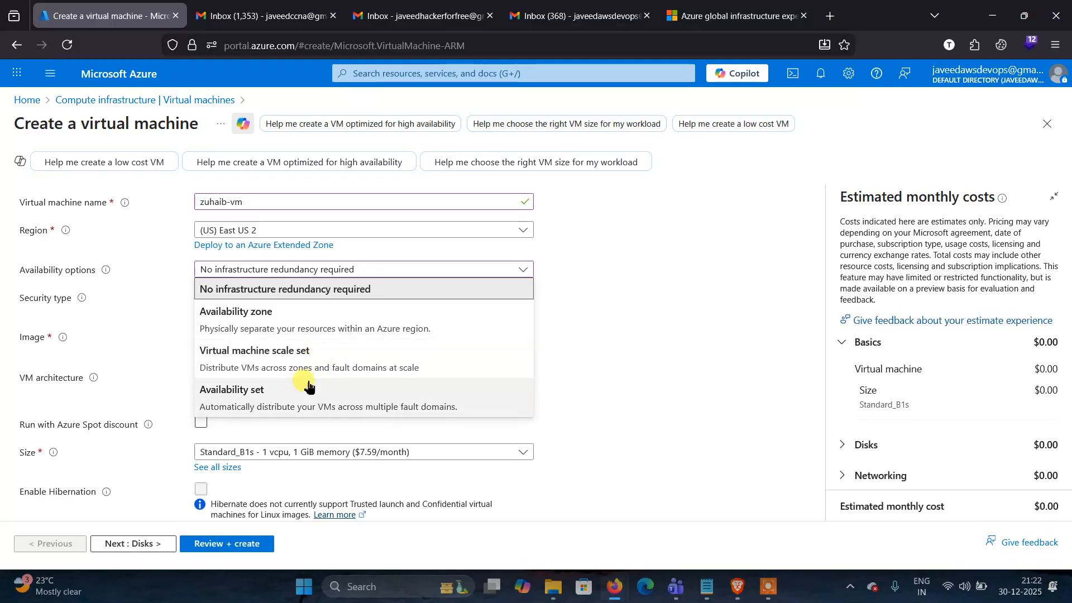
click(605, 290)
click(522, 277)
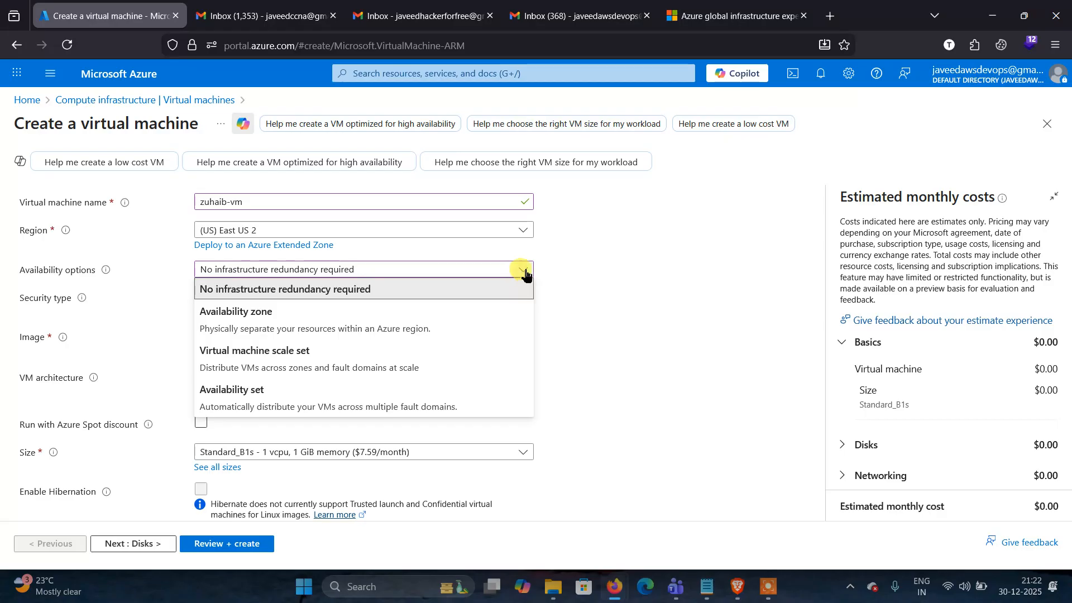
click(603, 270)
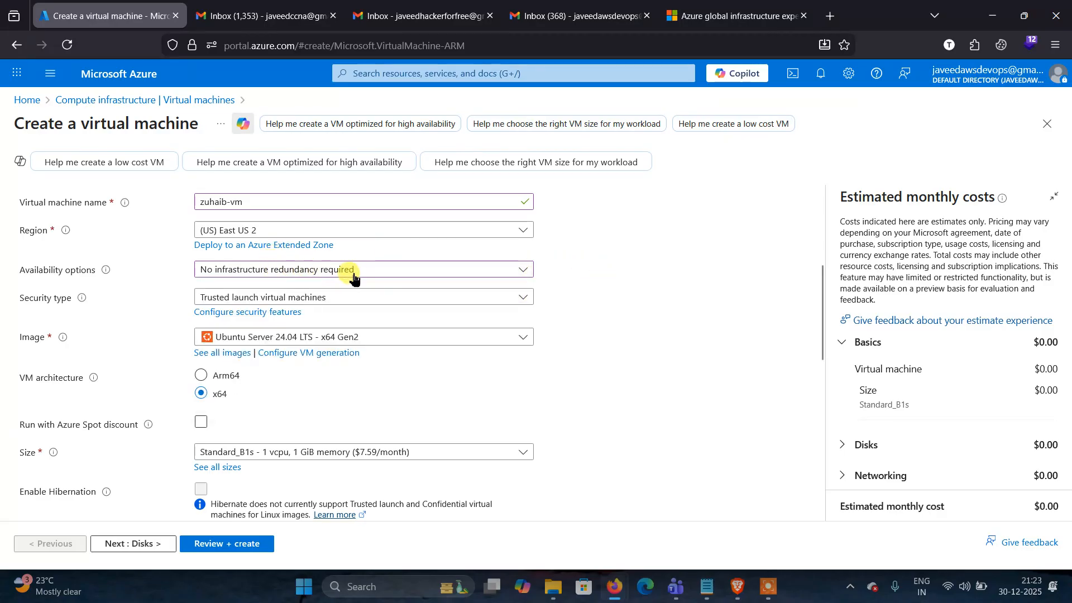
click(416, 271)
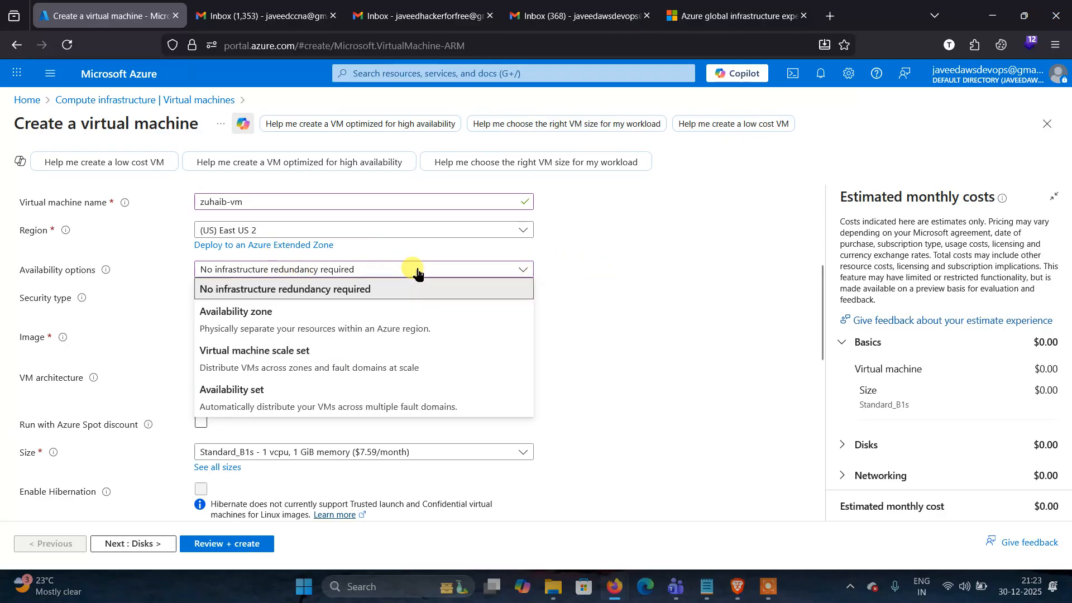
click(354, 290)
Change the Security type from Trusted launch to Standard.
click(522, 299)
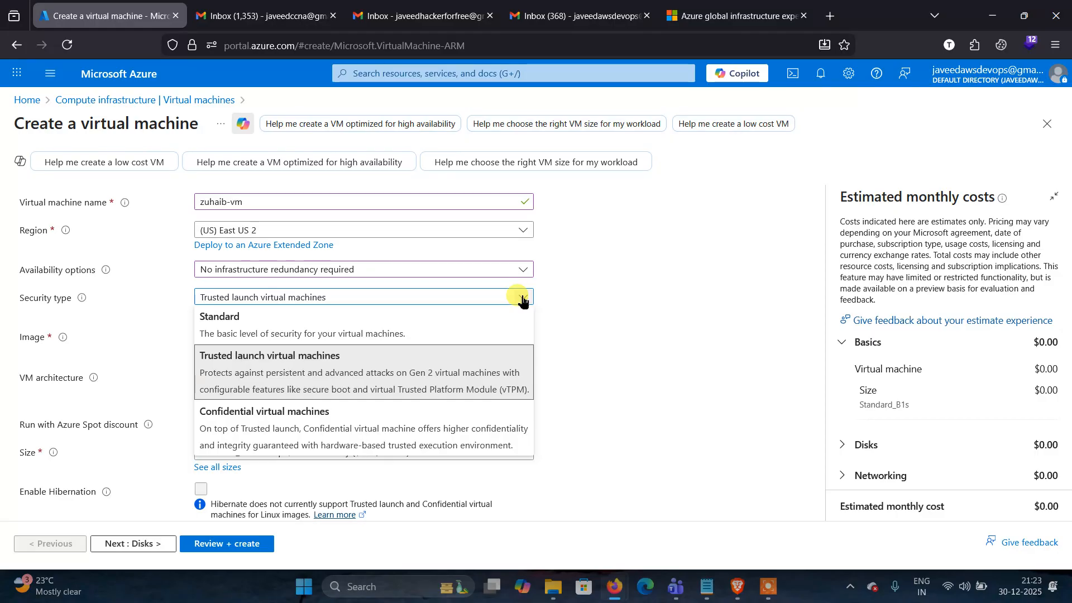
click(389, 361)
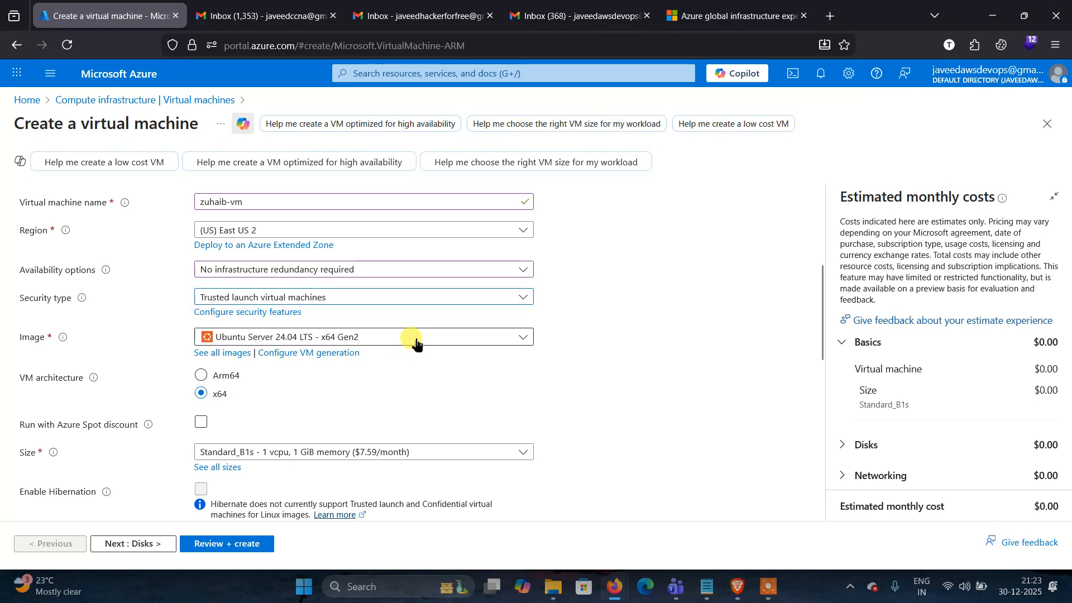
click(442, 300)
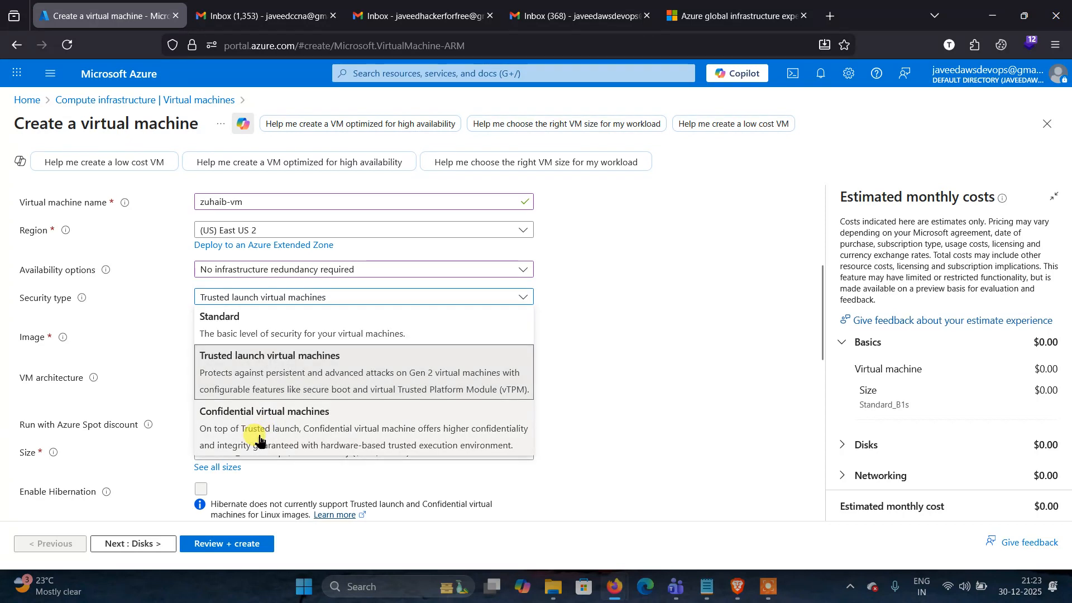
click(234, 337)
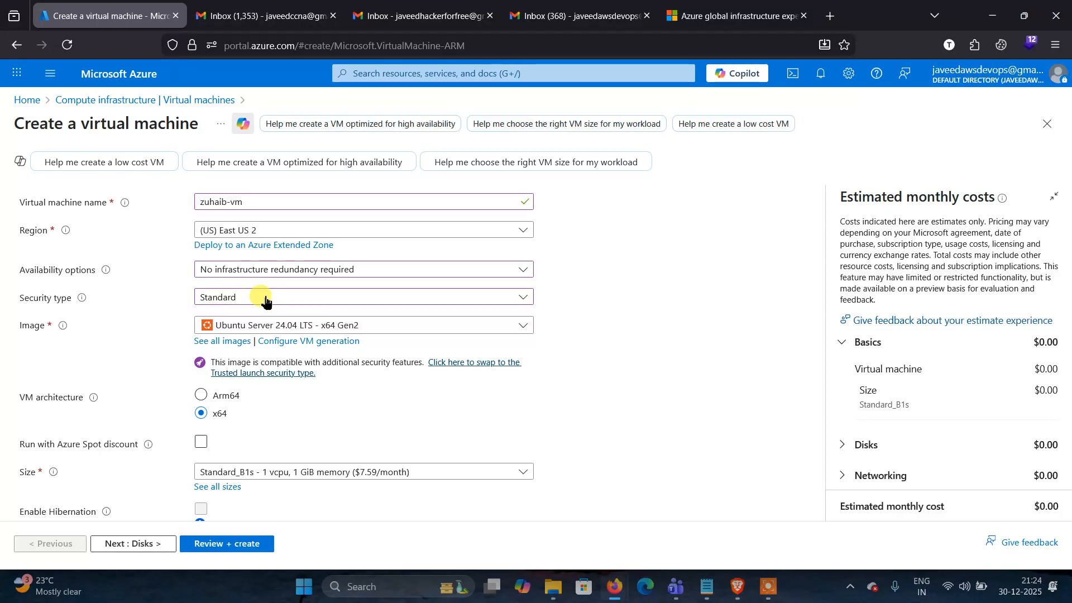
click(522, 299)
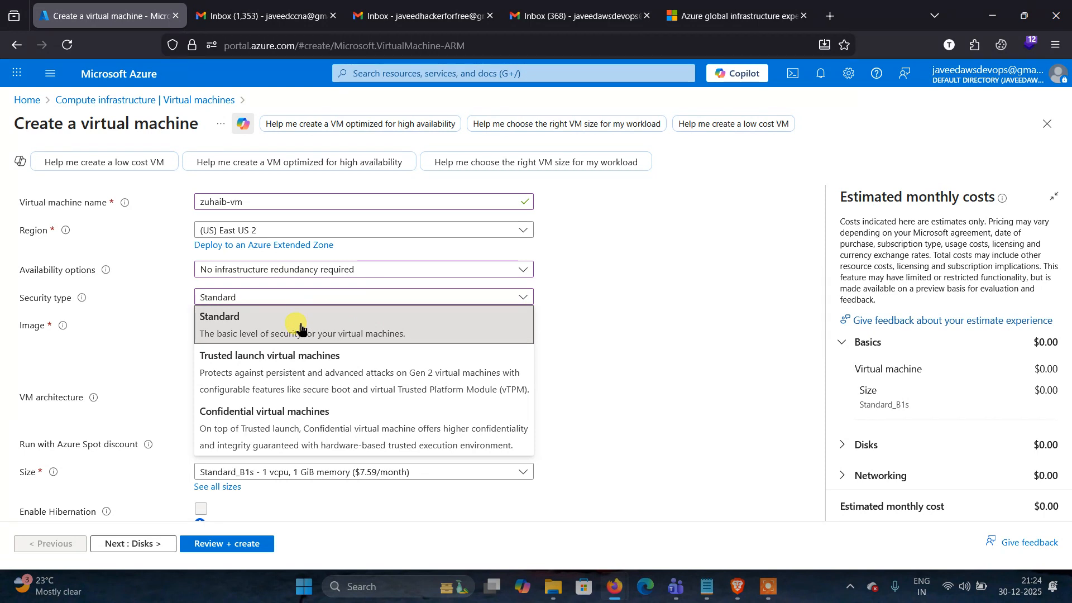
click(608, 309)
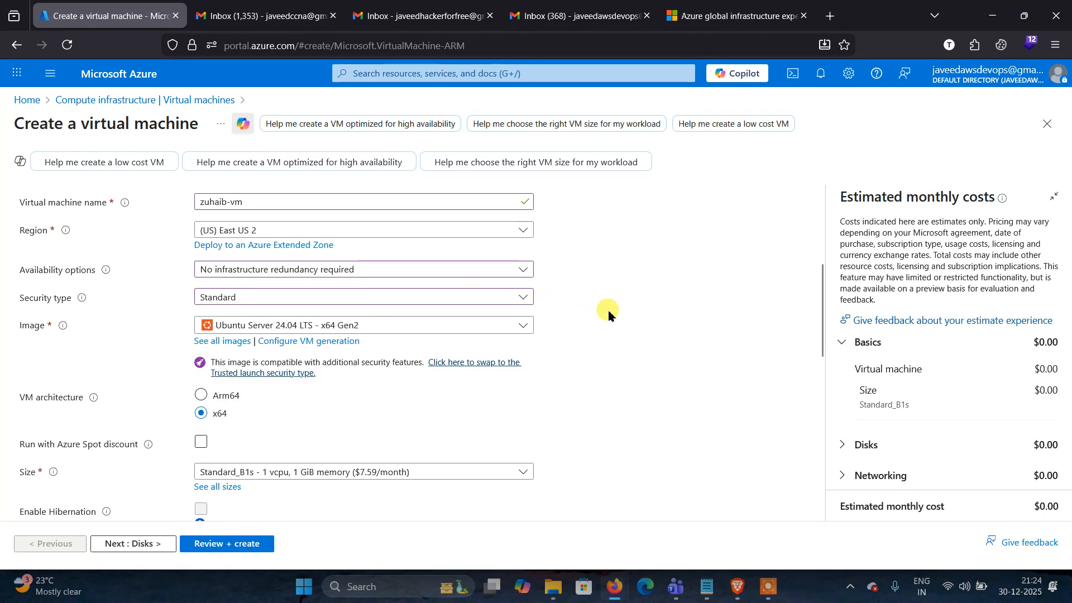
scroll(609, 314, down, 1)
Select the 'Windows Server 2019 Datacenter - x64 Gen2' image from the recently used list.
click(523, 306)
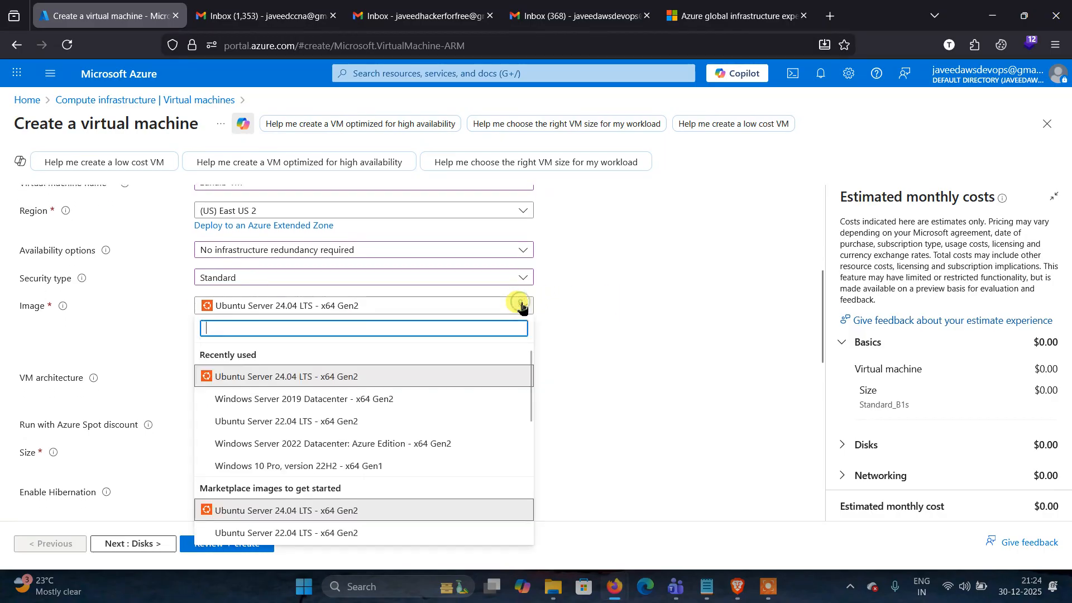
mouse_move(529, 363)
mouse_down()
mouse_move(516, 505)
mouse_move(517, 350)
mouse_up()
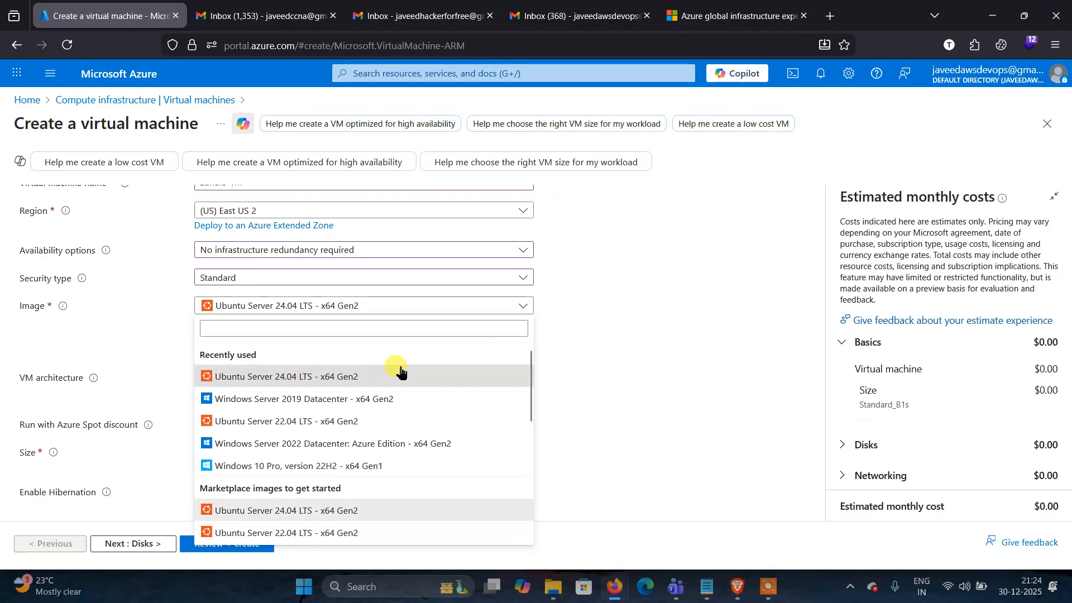
click(394, 401)
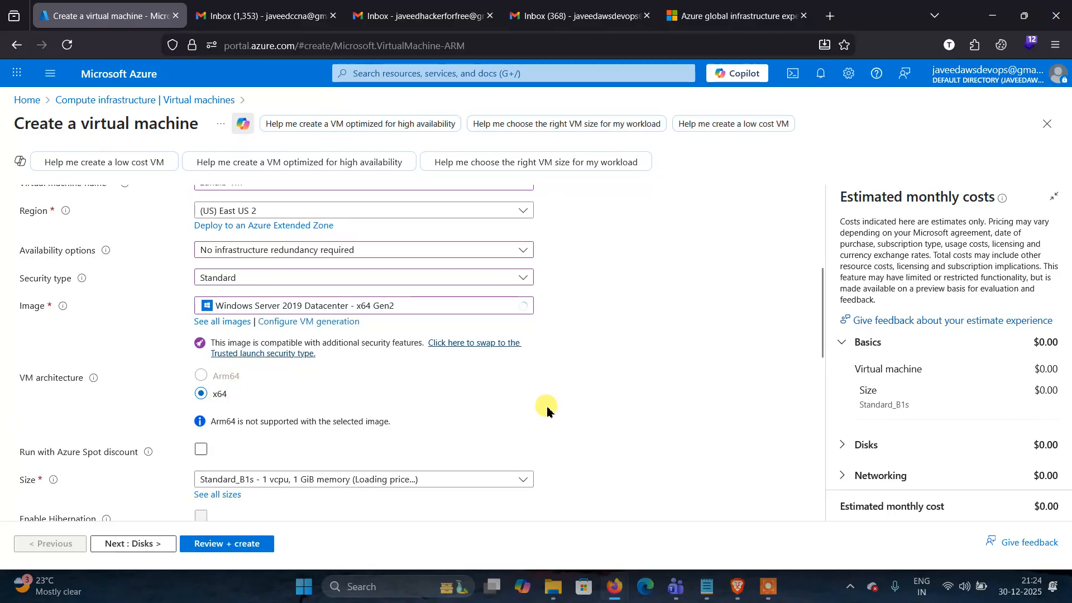
scroll(548, 407, down, 1)
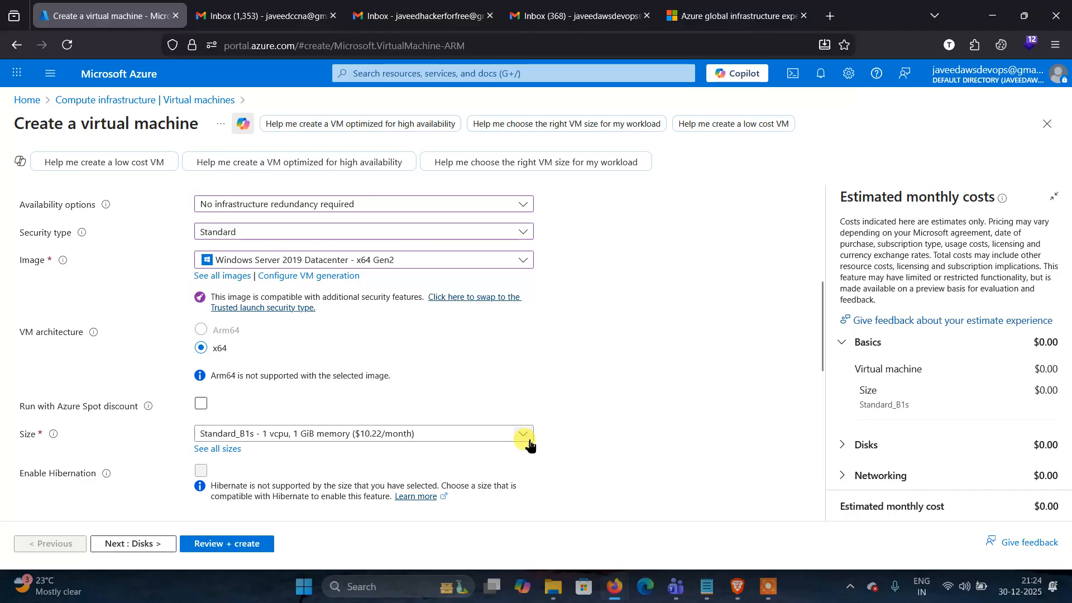
Open the full VM size list and scroll through the 1034 sizes available in East US 2.
click(217, 449)
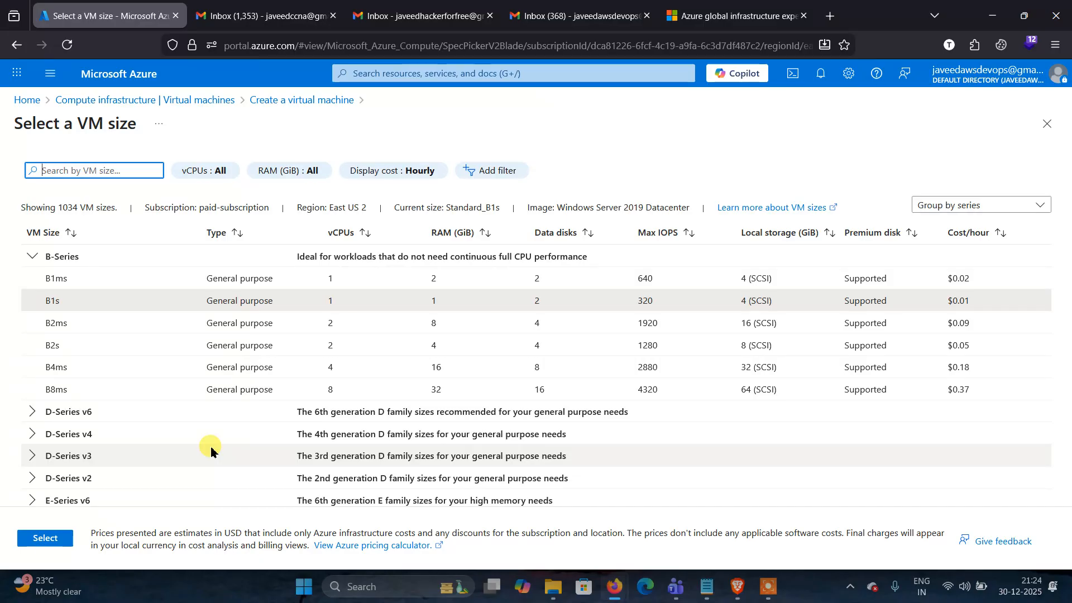
scroll(211, 451, down, 2)
scroll(211, 451, down, 12)
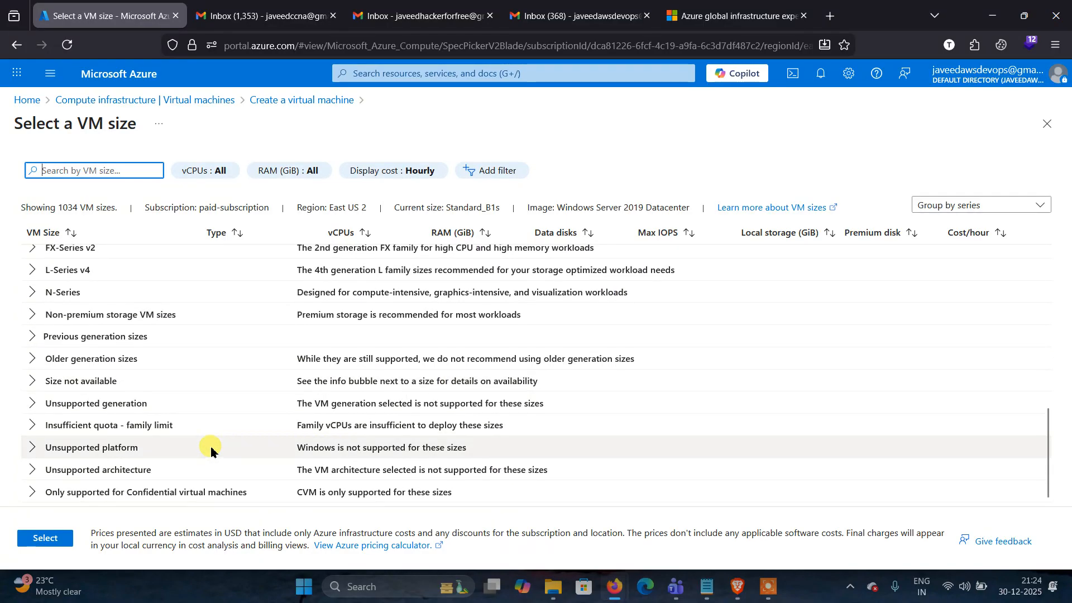
scroll(211, 450, up, 15)
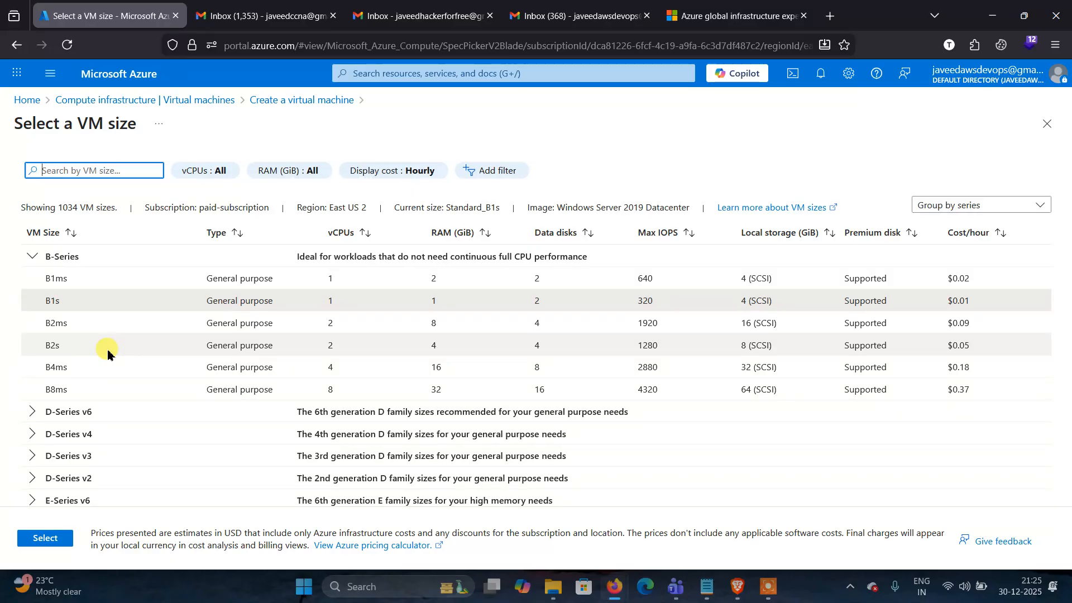
scroll(150, 353, down, 1)
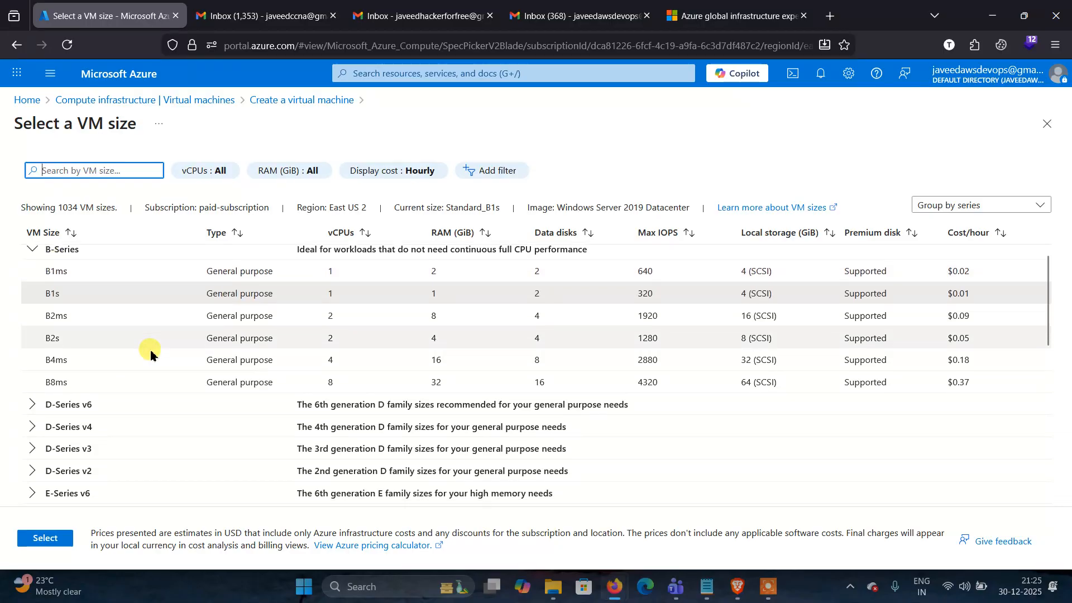
scroll(148, 353, down, 1)
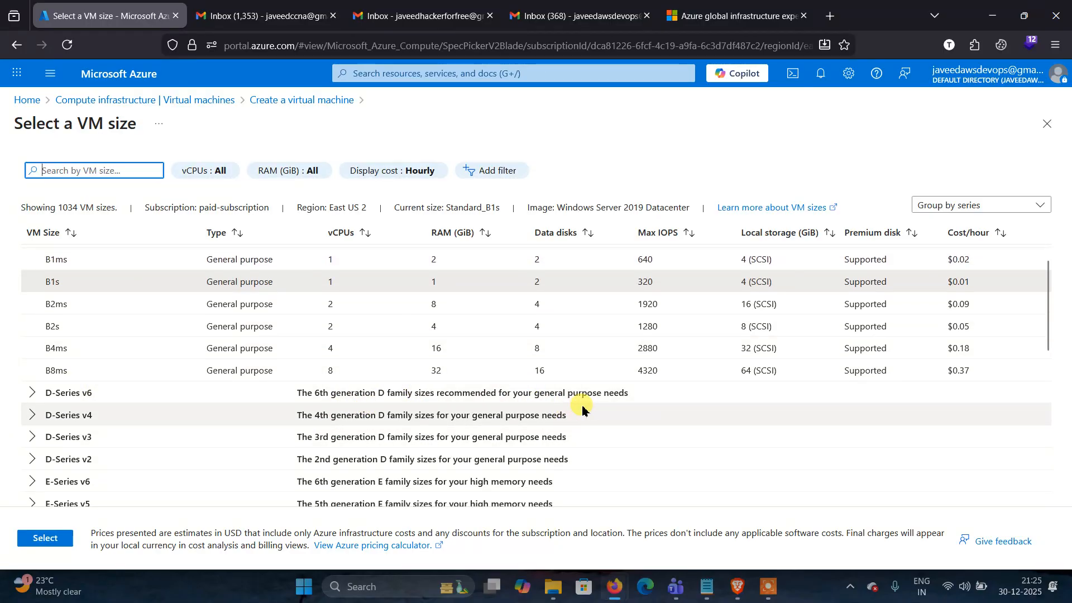
scroll(587, 409, down, 3)
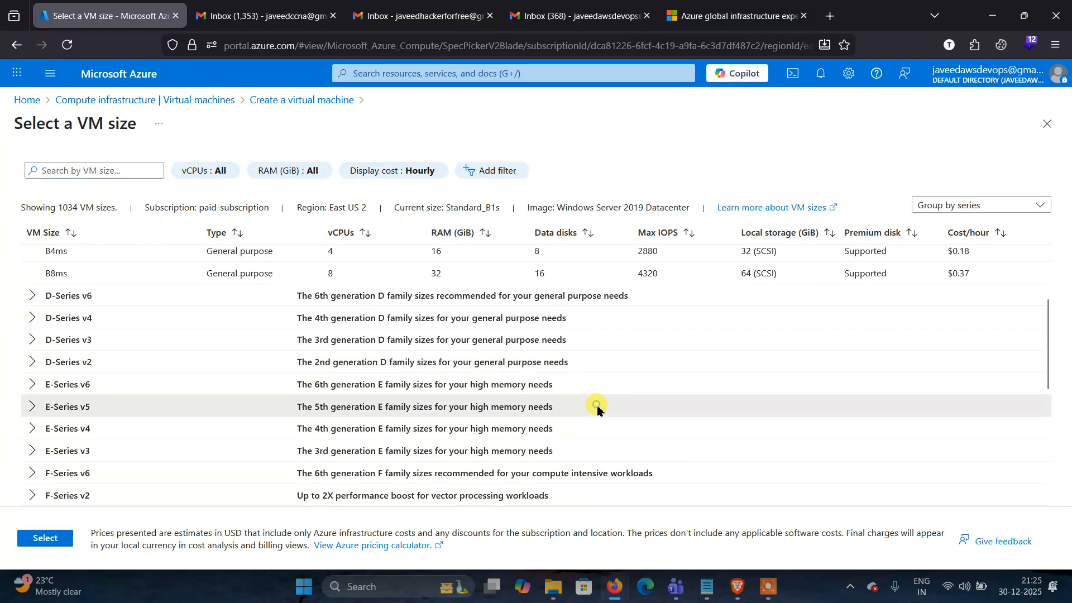
scroll(597, 409, down, 5)
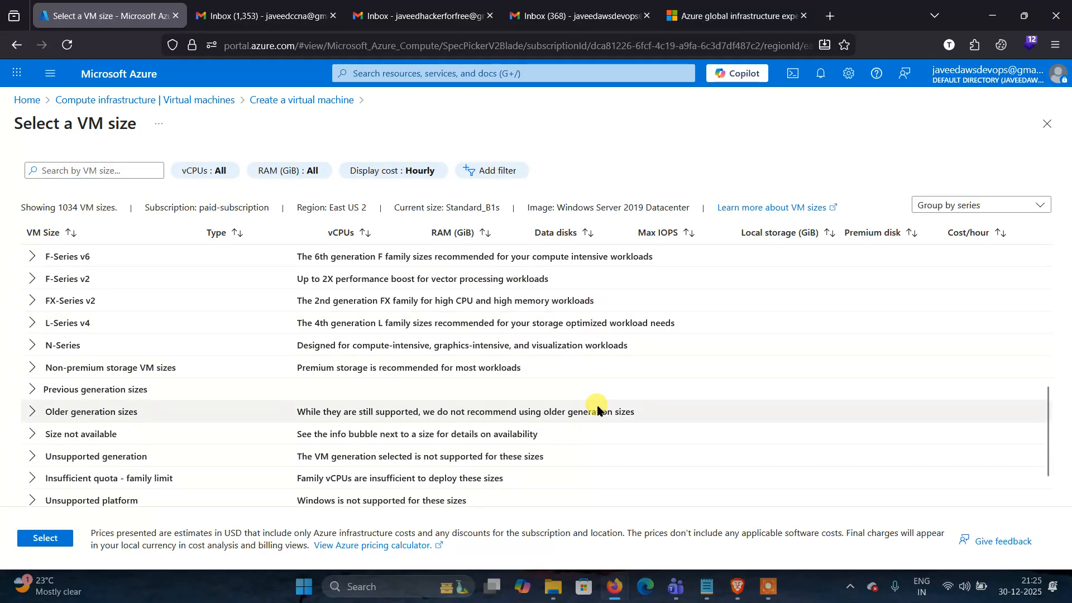
Expand the N-Series, L-Series v4, FX-Series v2 and F-Series v2 size groups, then scroll back up.
click(34, 349)
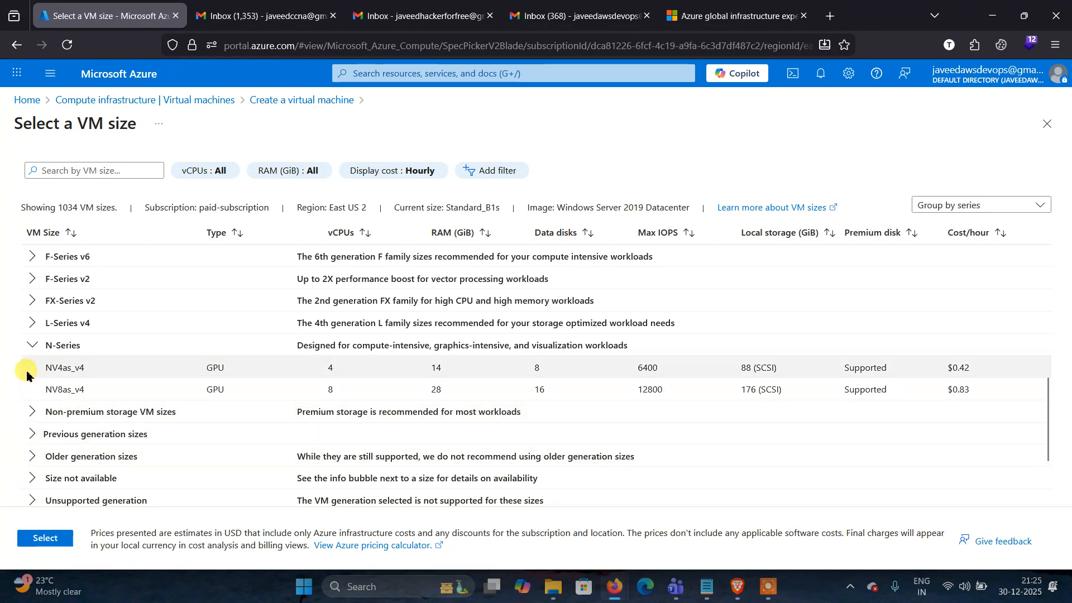
click(31, 324)
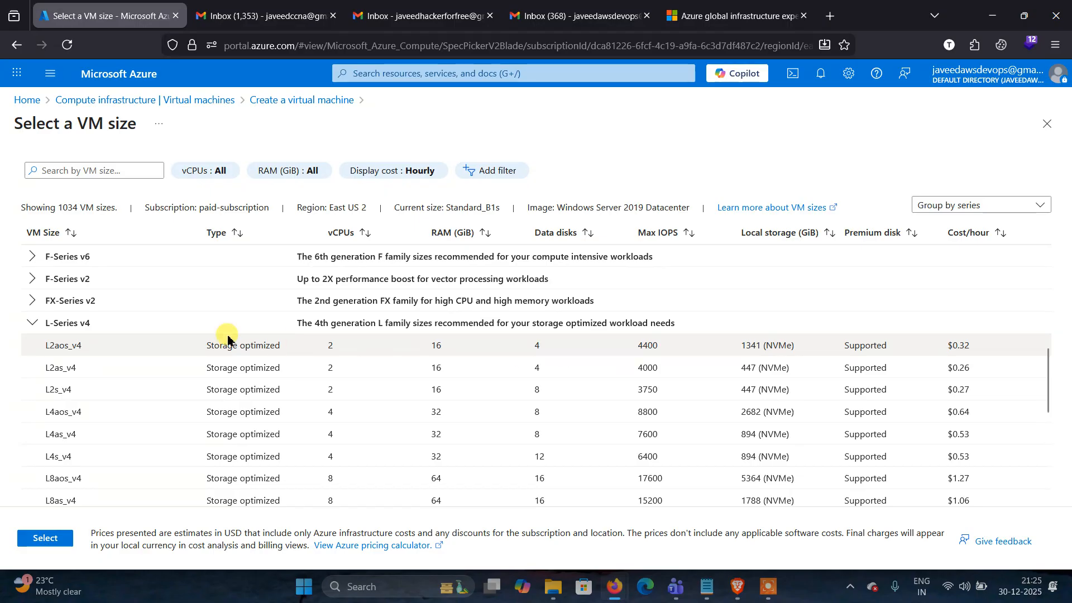
click(31, 305)
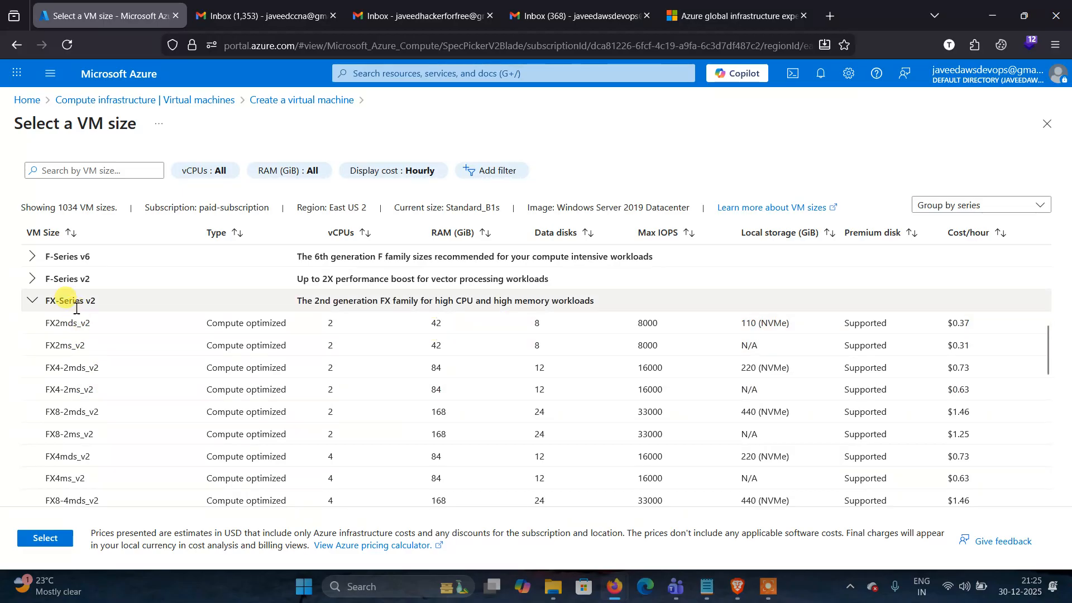
click(28, 285)
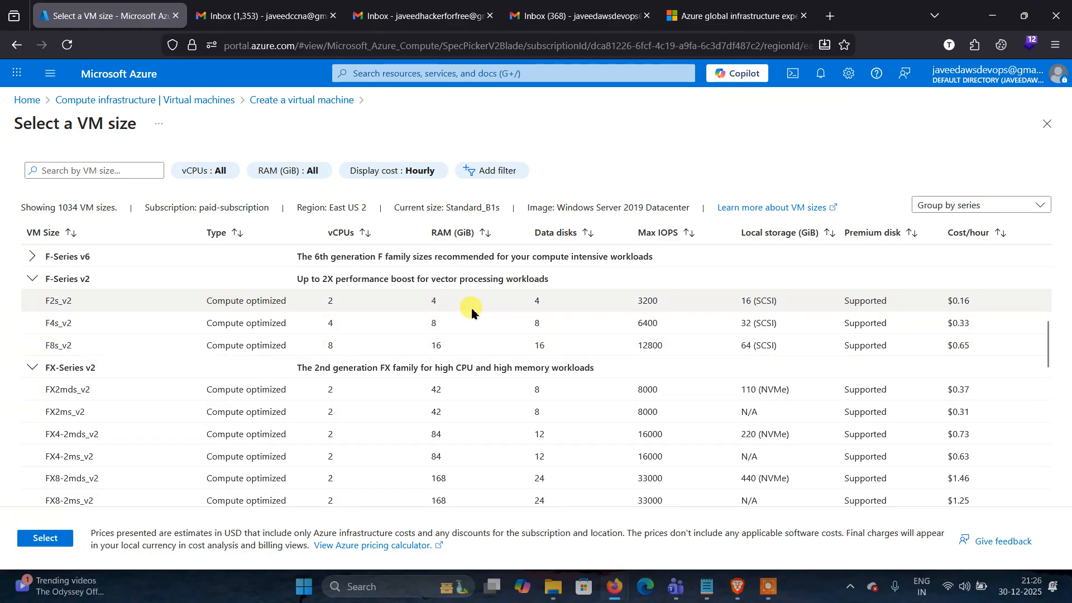
scroll(472, 310, up, 3)
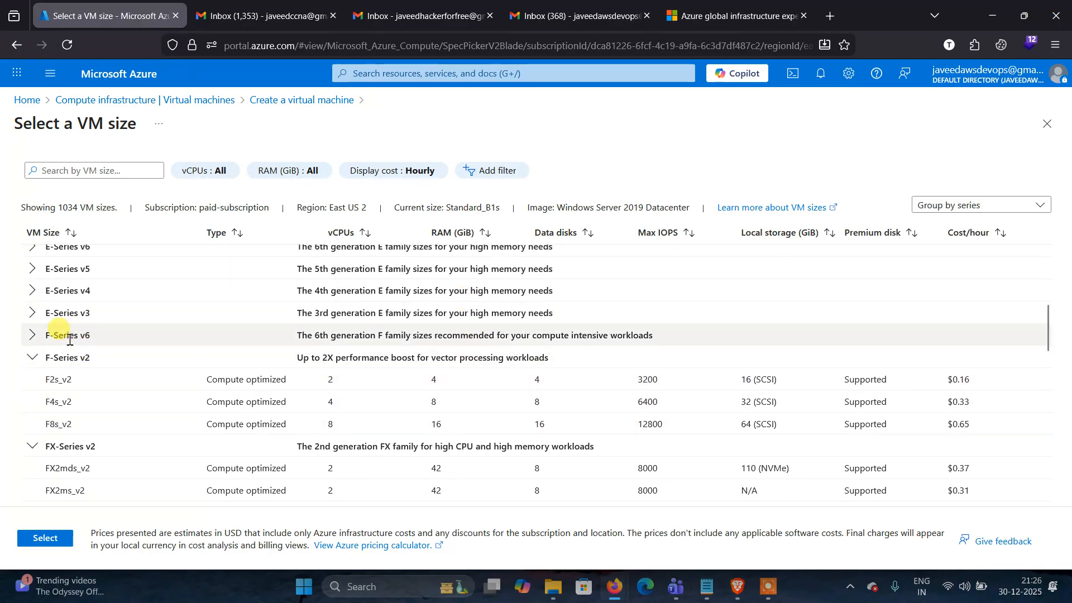
scroll(126, 332, up, 5)
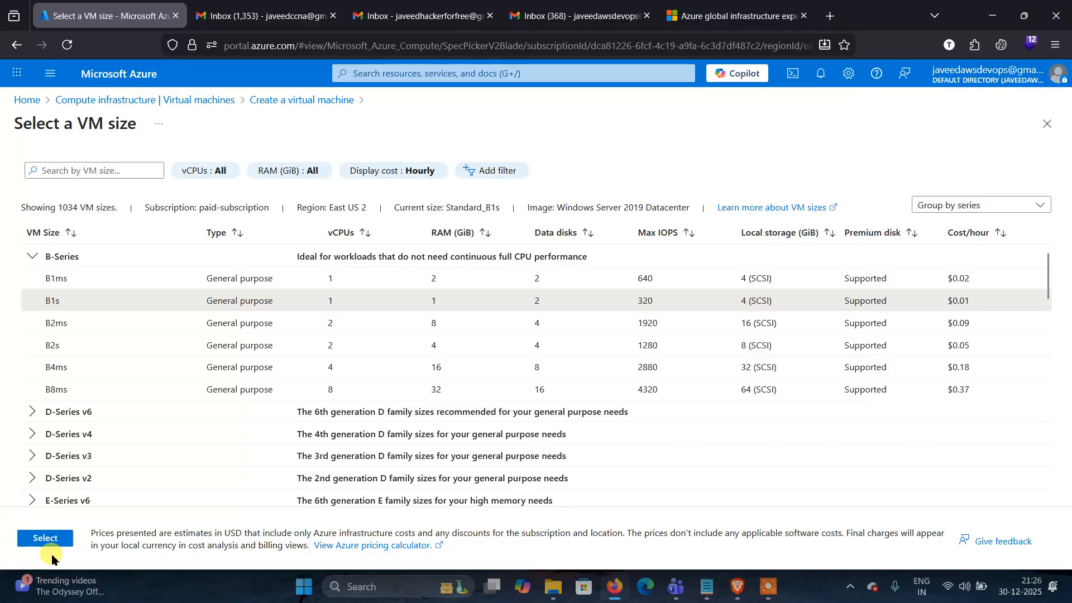
Confirm Standard_B1s as the size and scroll down to the Administrator account section.
click(47, 540)
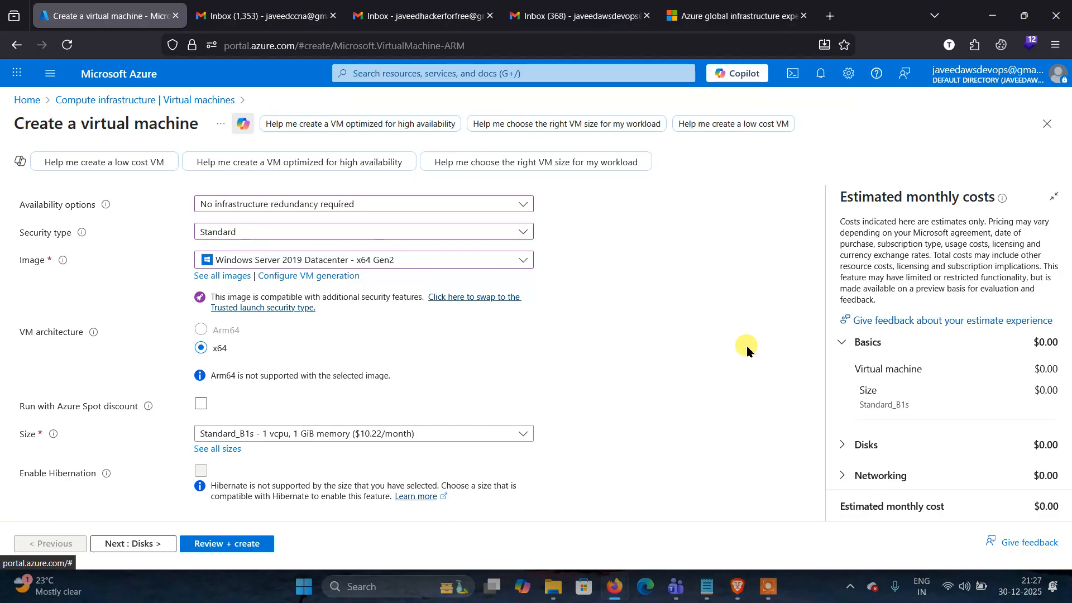
scroll(748, 350, down, 1)
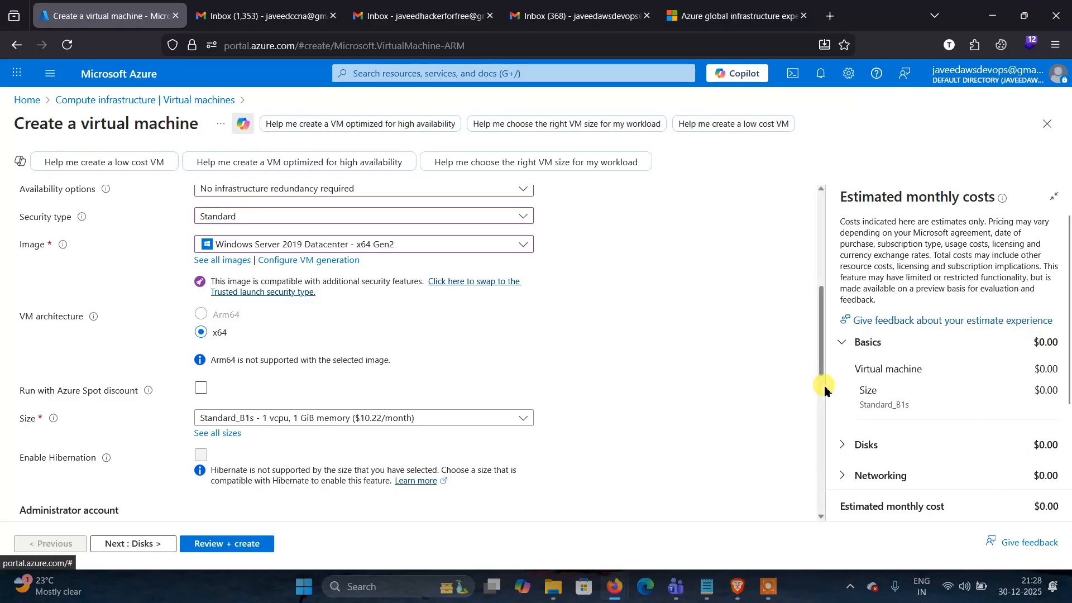
scroll(1057, 403, down, 2)
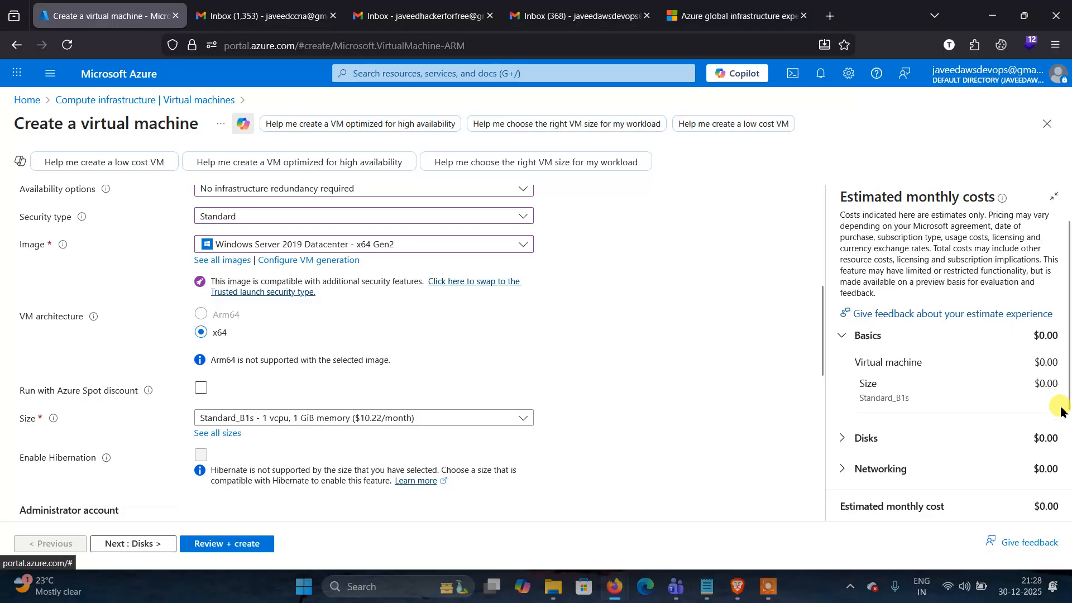
scroll(1061, 411, down, 1)
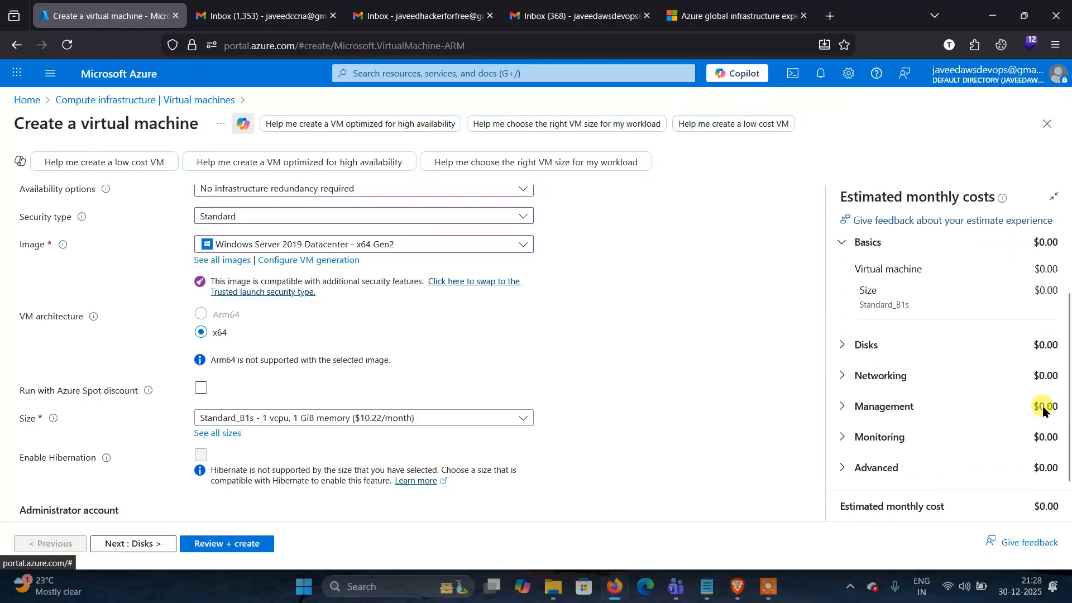
scroll(813, 352, down, 3)
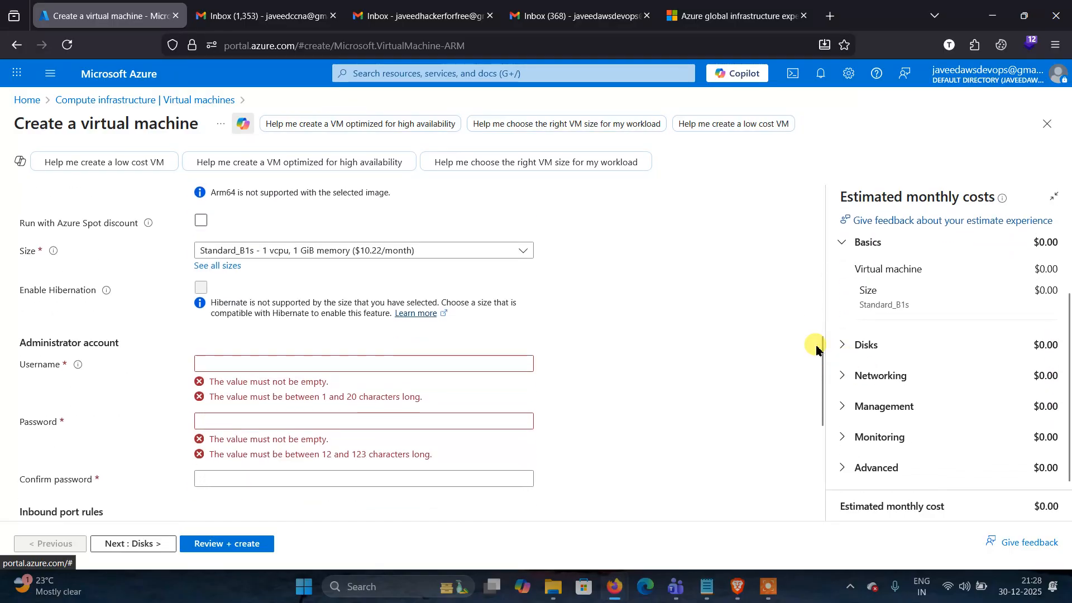
Enter azureuser as the VM's administrator username.
click(253, 363)
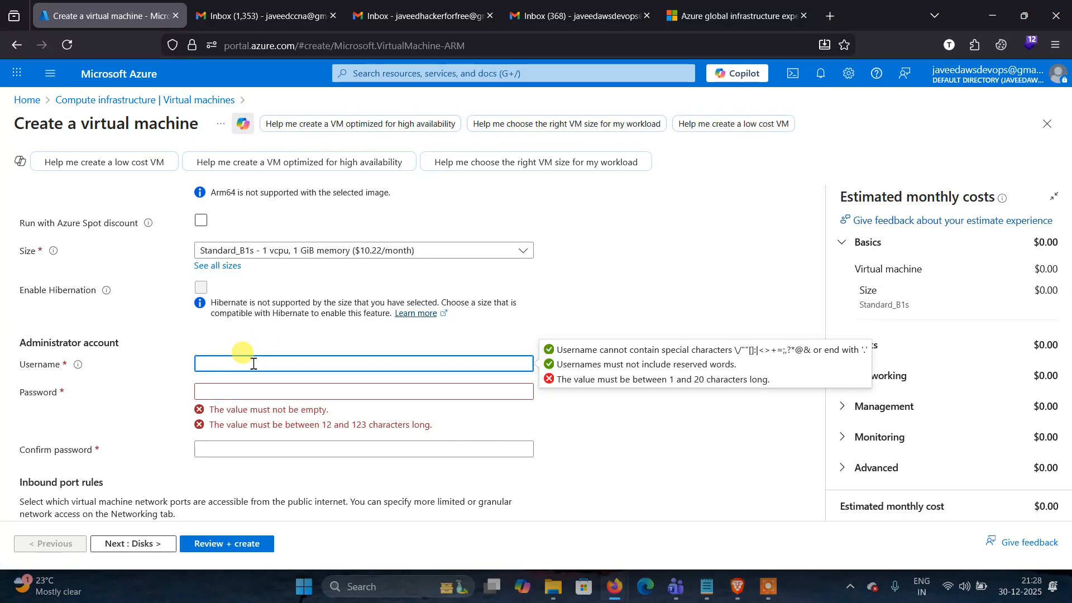
click(254, 363)
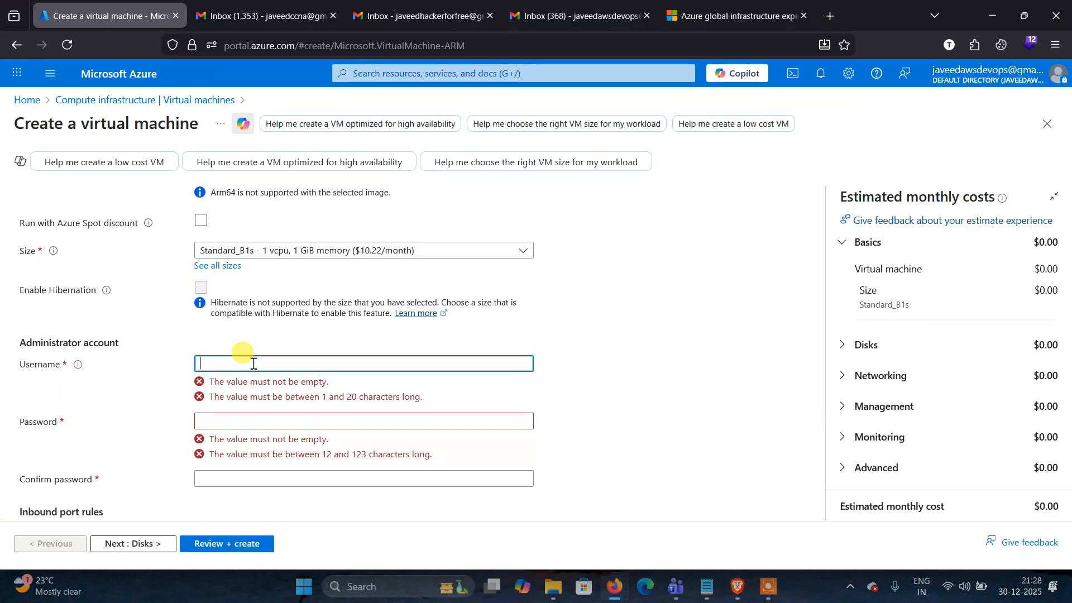
click(253, 364)
text(azureuser)
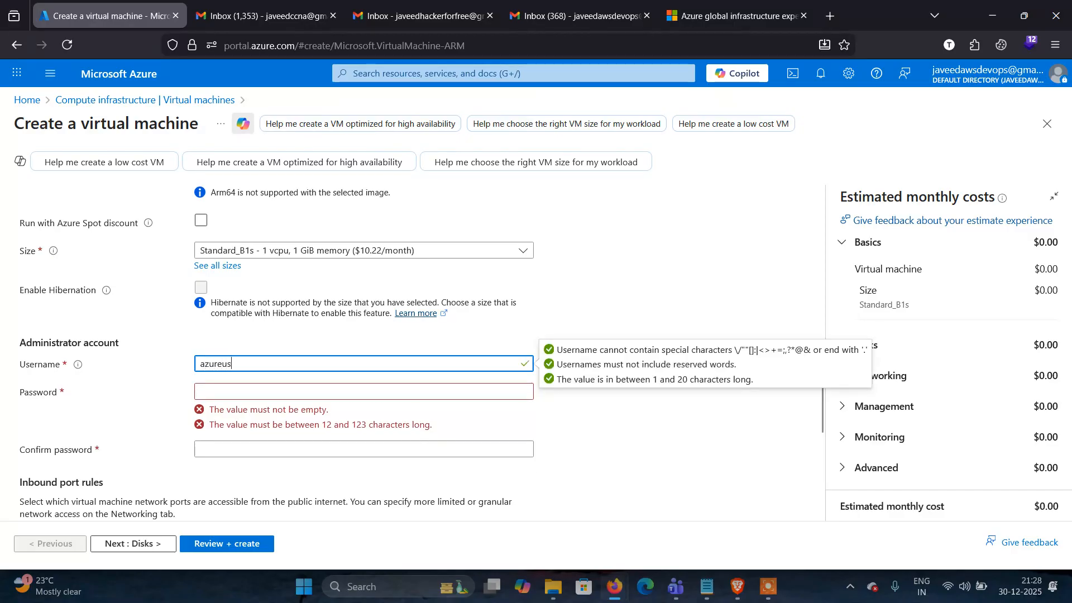
click(641, 268)
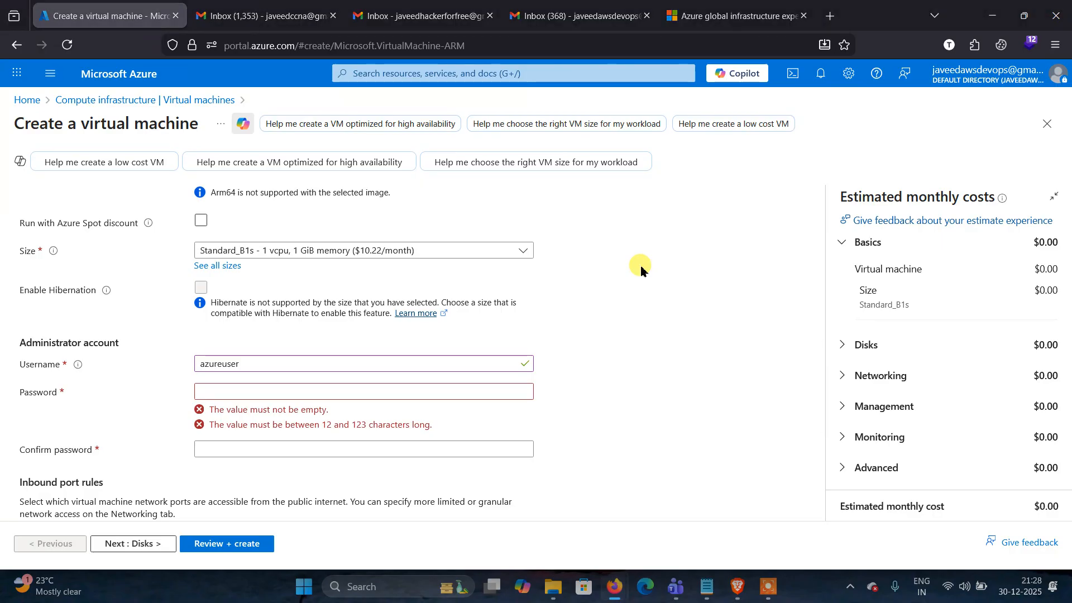
Launch Notepad from the Run box with the notepad command.
key(super+r)
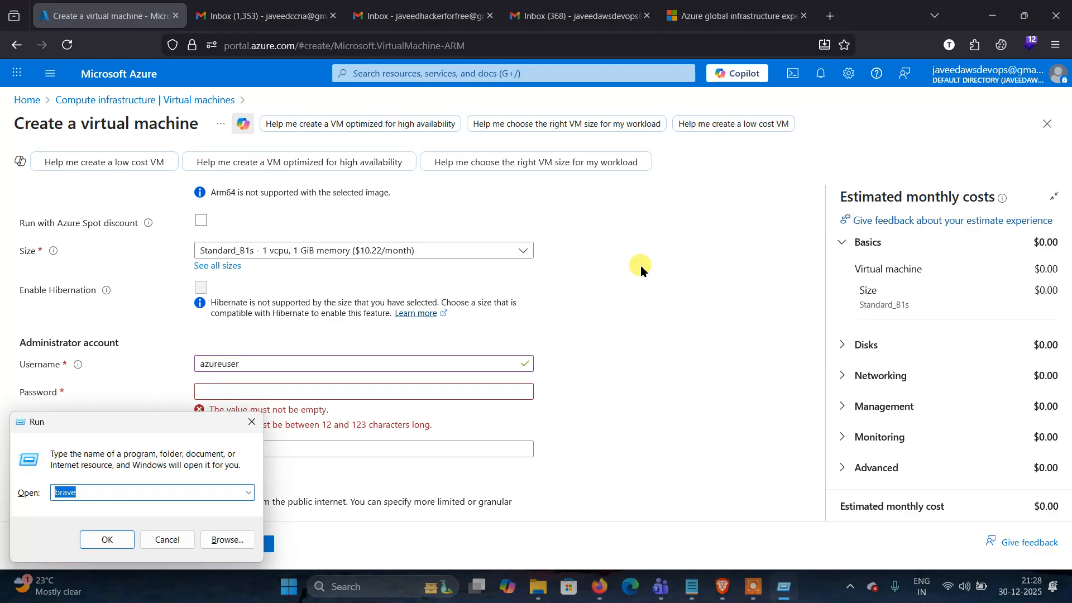
text(n)
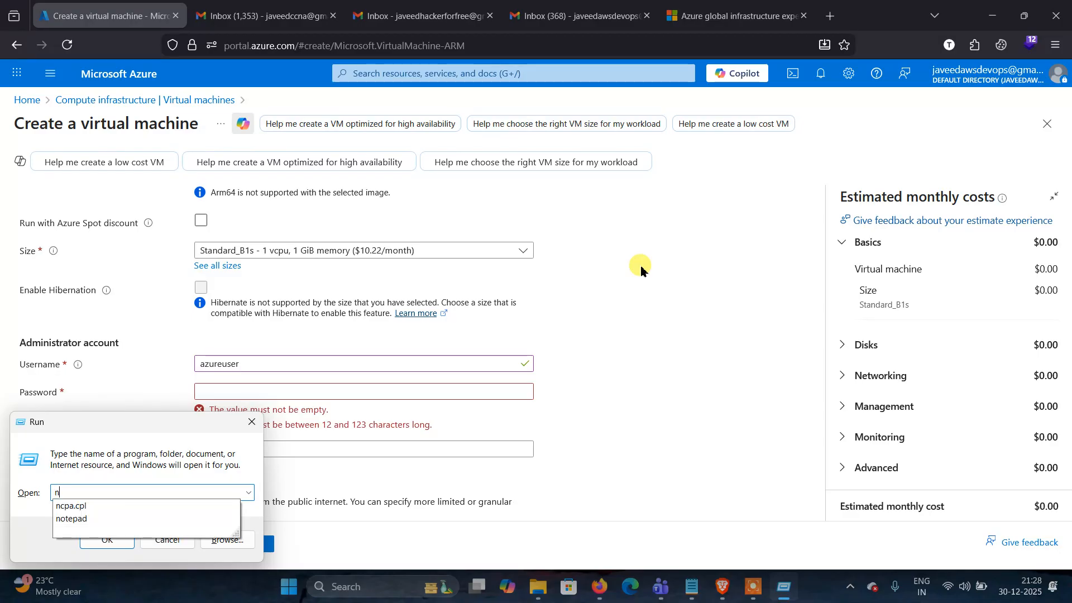
text(otepad)
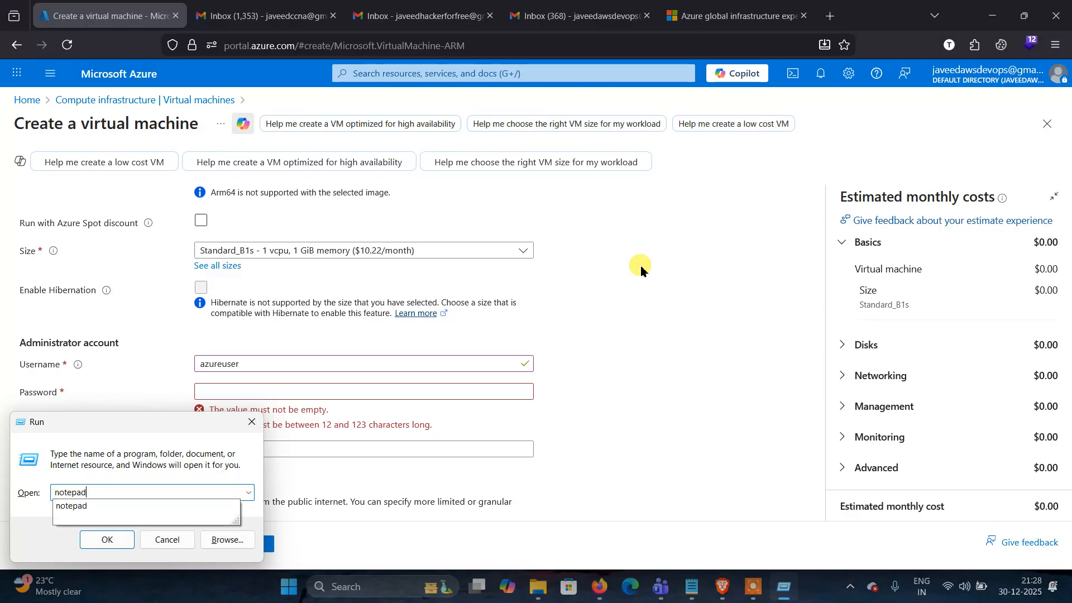
click(107, 539)
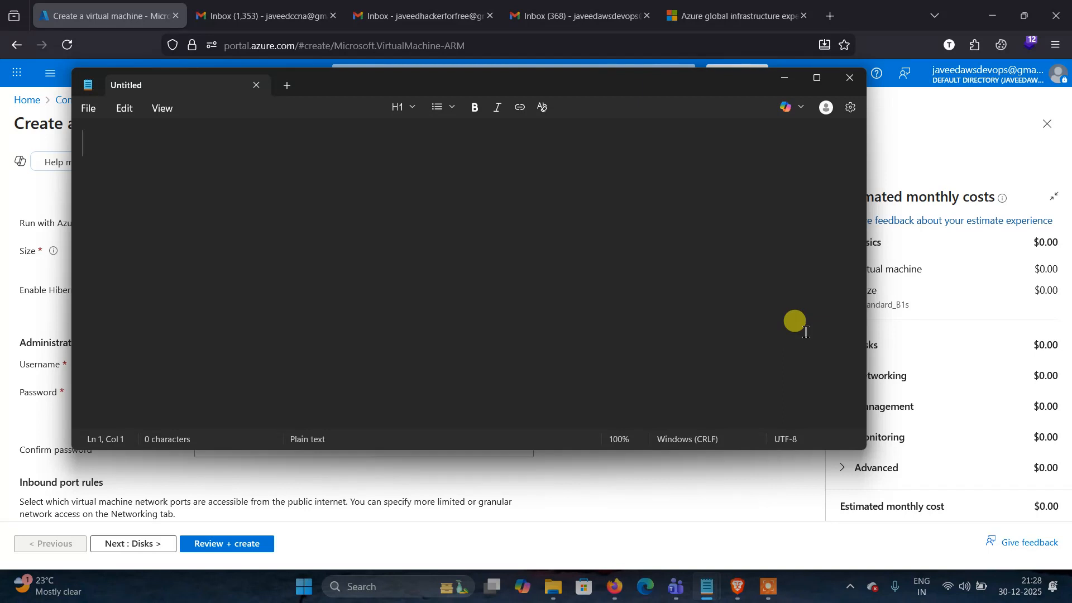
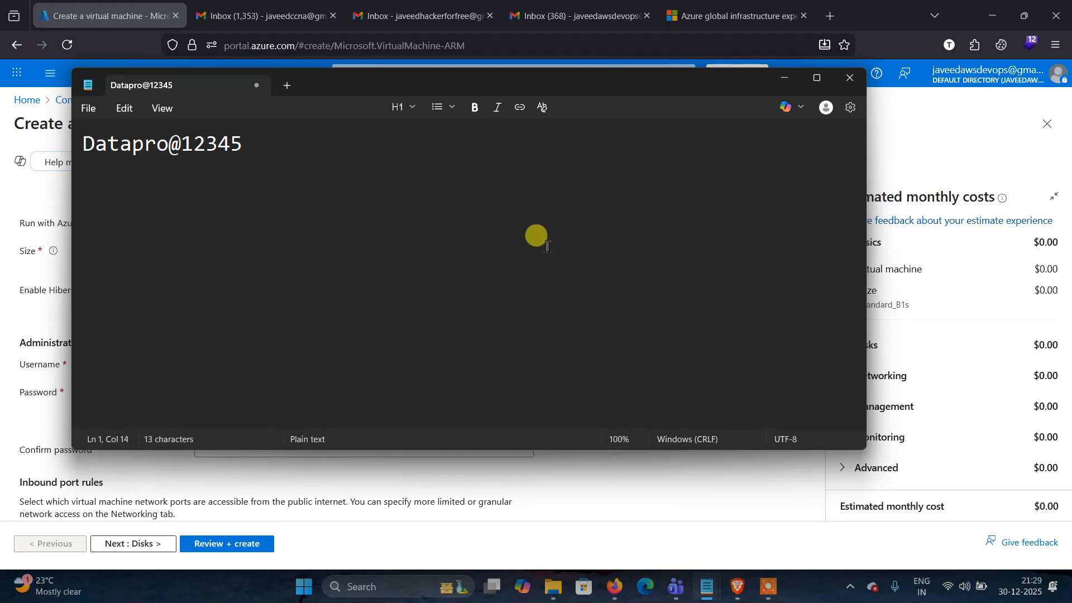
Write the 13-character admin password in Notepad, copy it, and minimize Notepad.
drag(246, 144, 72, 152)
right_click(178, 145)
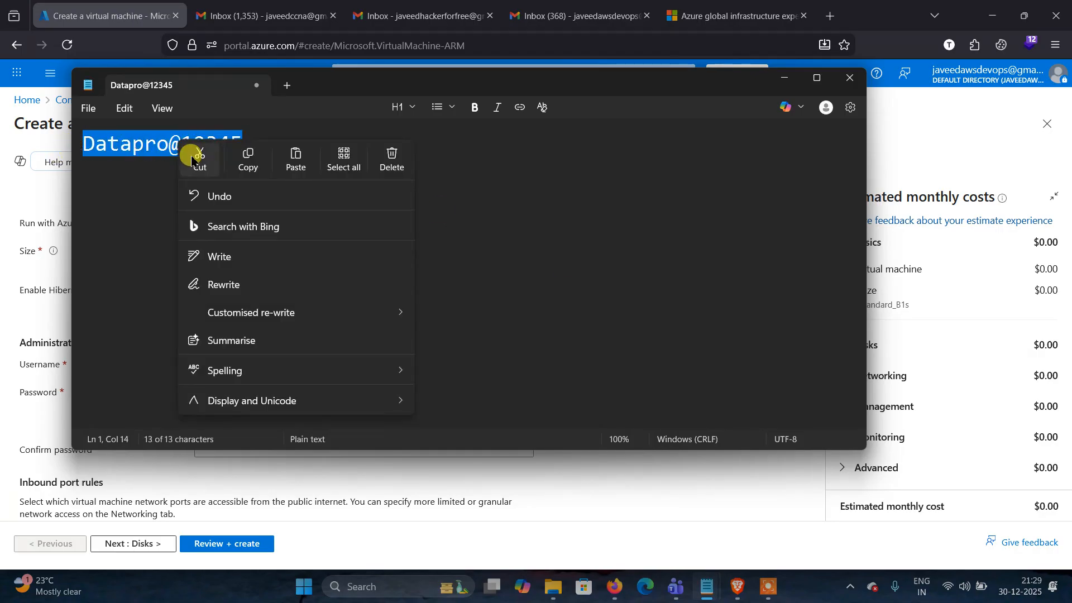
click(248, 155)
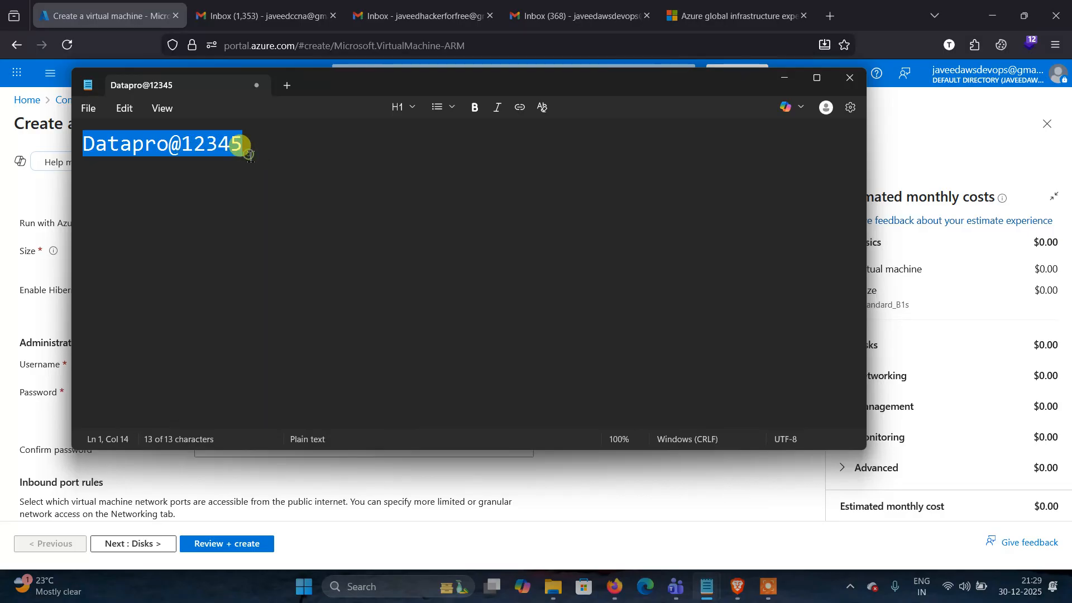
click(784, 77)
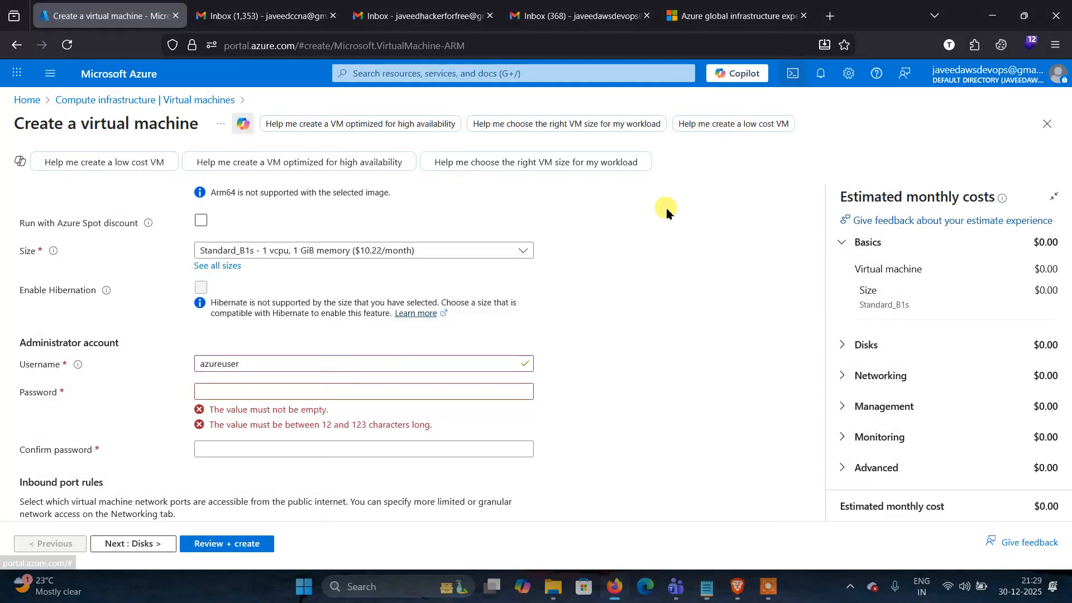
Paste the copied admin password into both the Password and Confirm password fields.
click(287, 364)
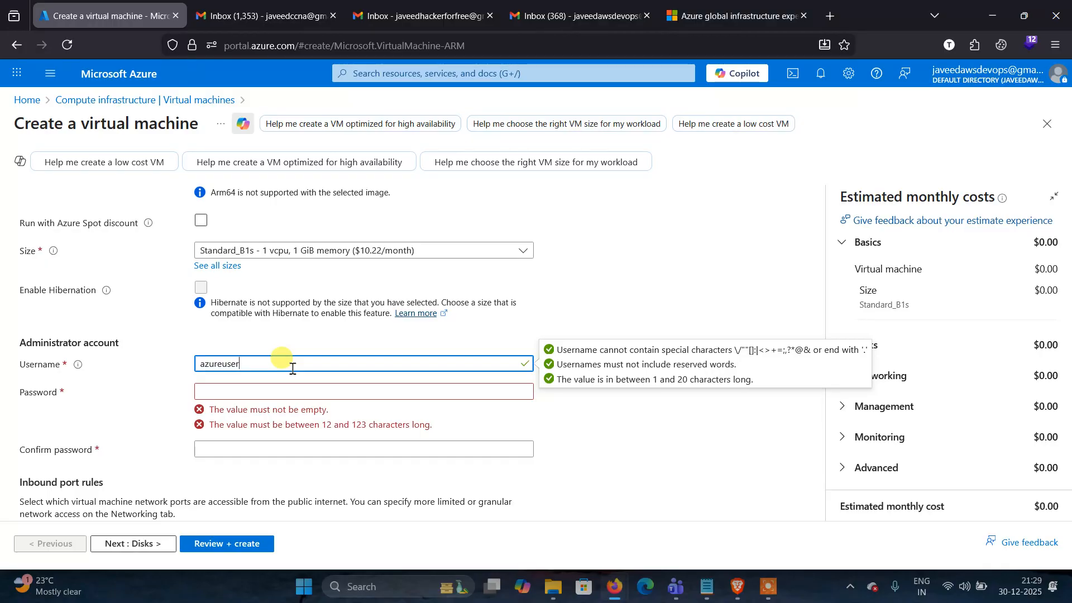
click(248, 390)
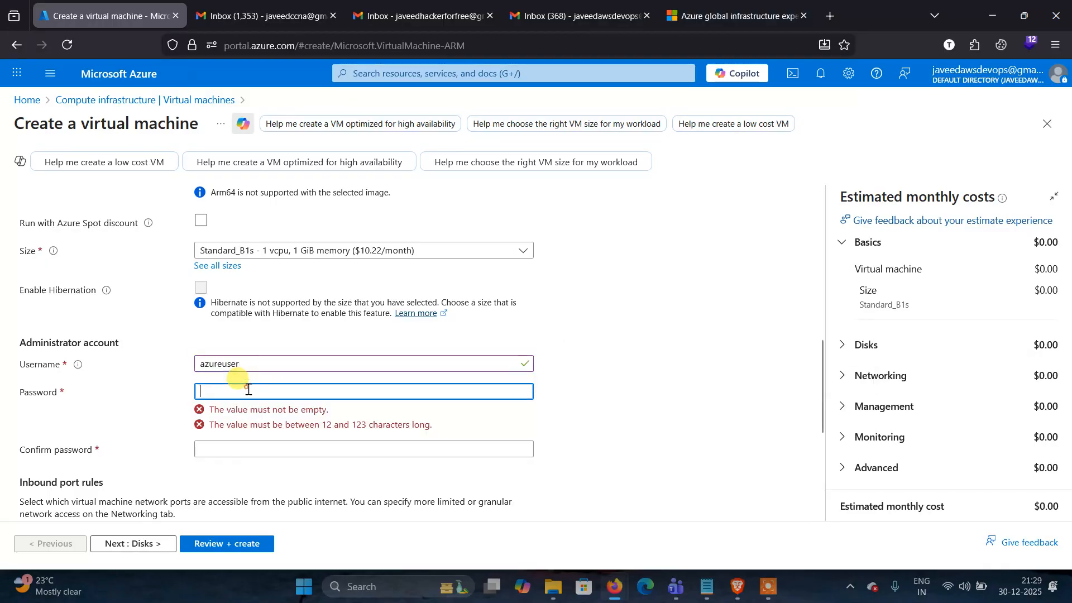
right_click(248, 389)
click(277, 220)
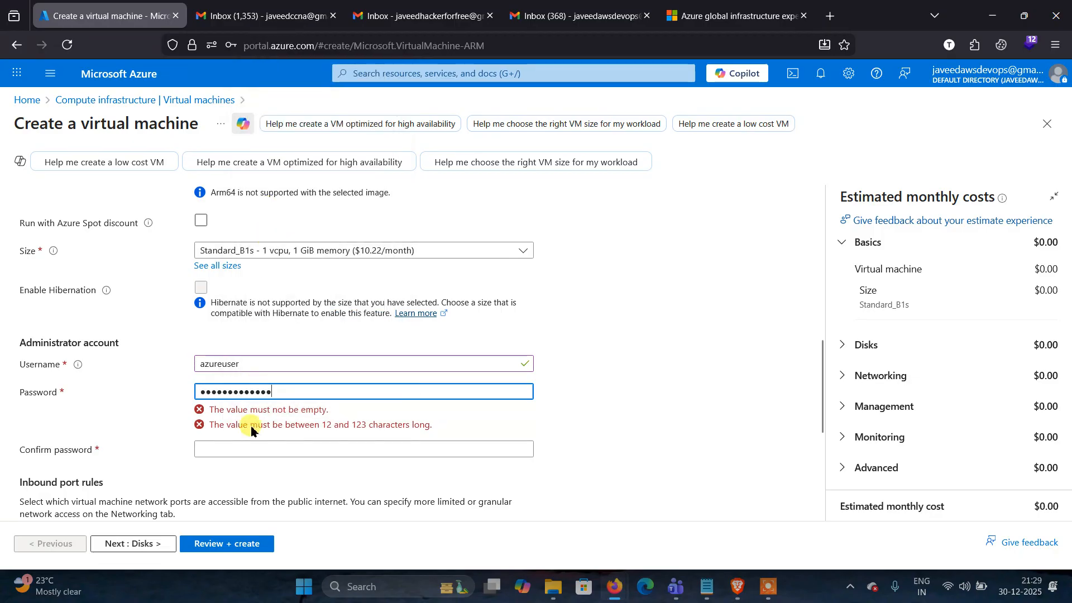
click(221, 417)
right_click(222, 417)
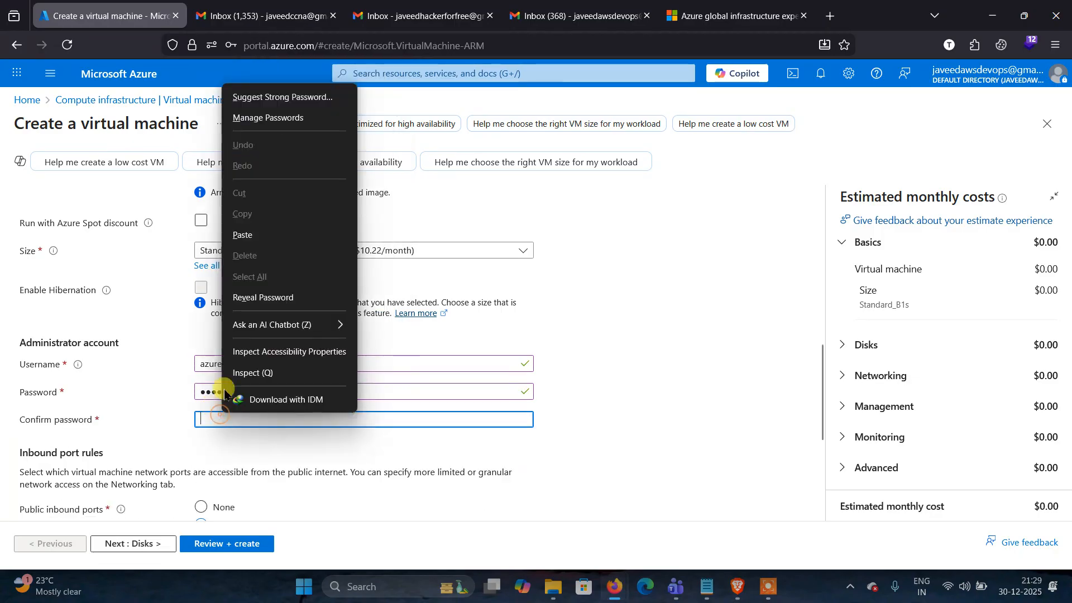
click(242, 234)
scroll(687, 351, down, 3)
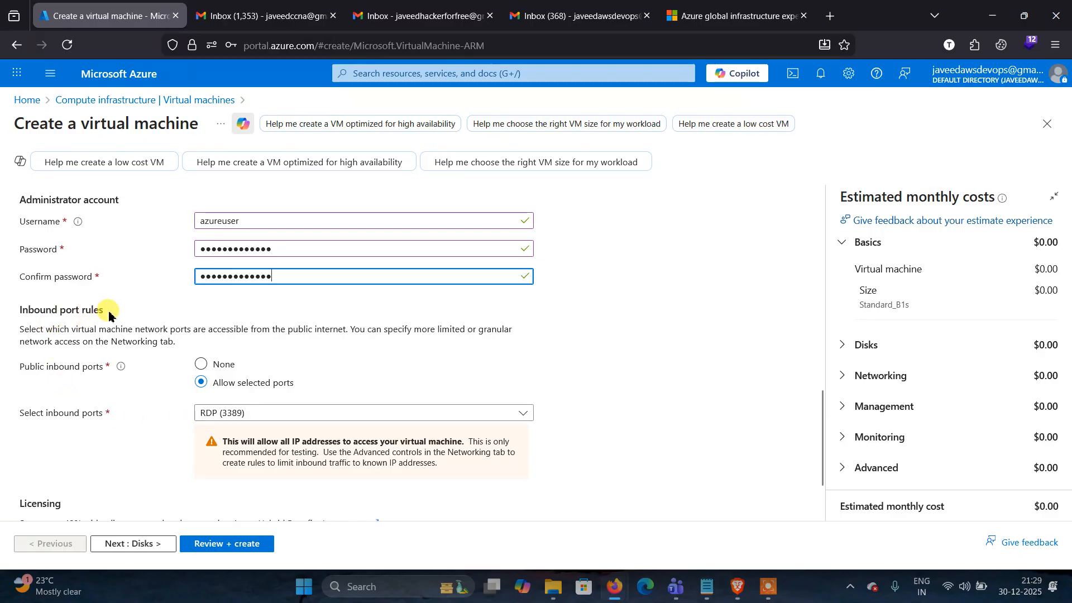
drag(109, 316, 8, 321)
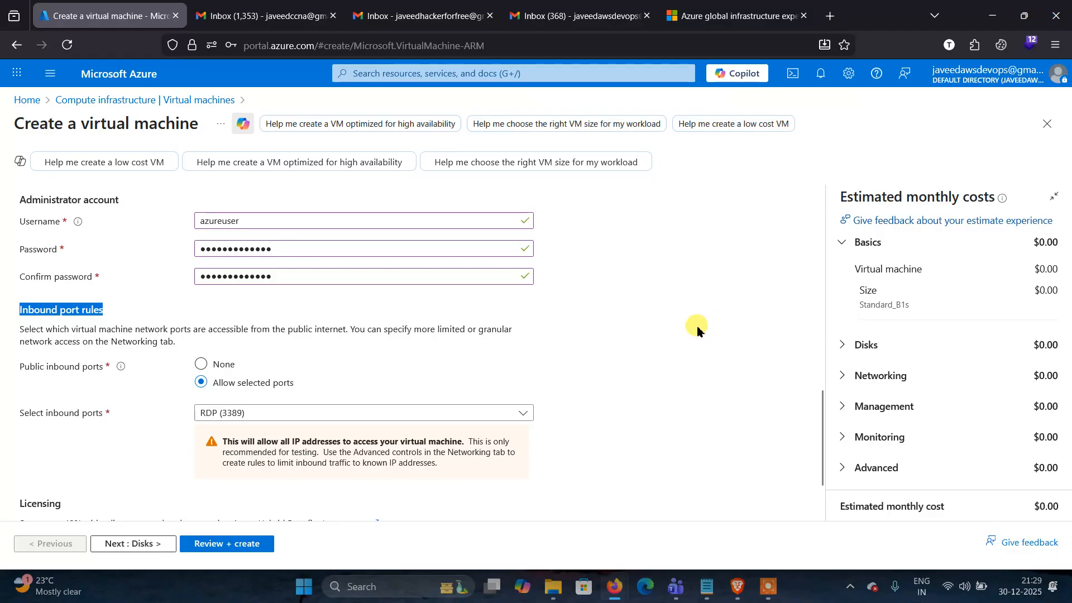
scroll(633, 381, down, 2)
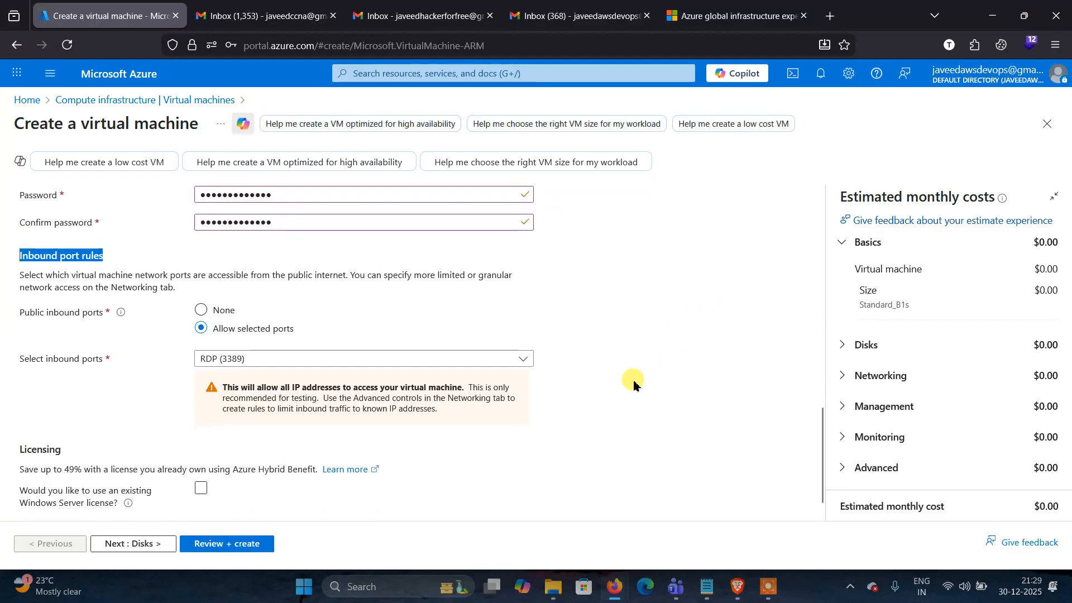
click(519, 362)
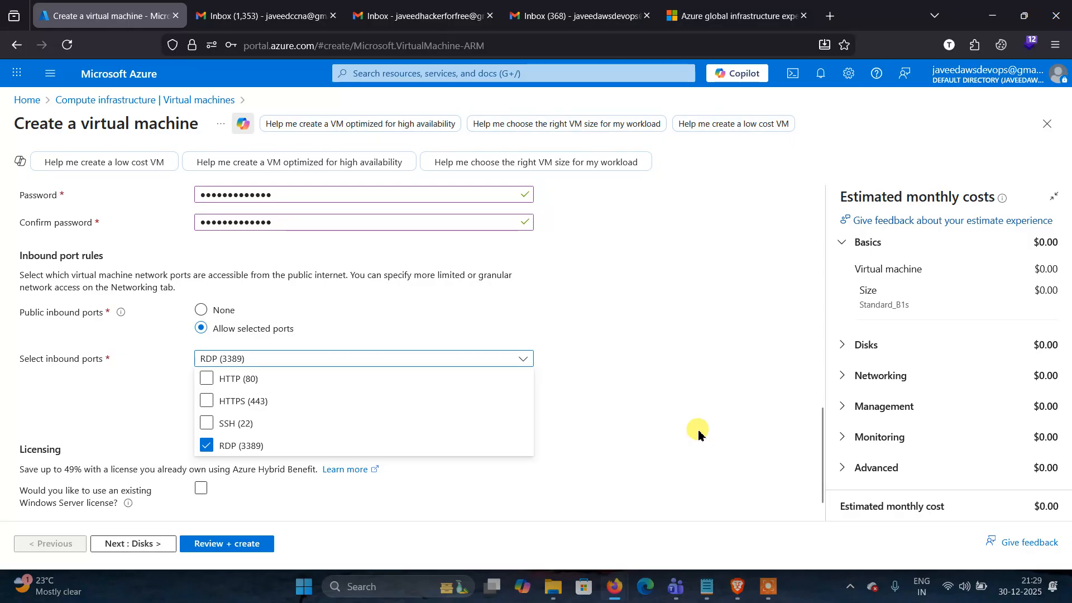
scroll(699, 435, down, 1)
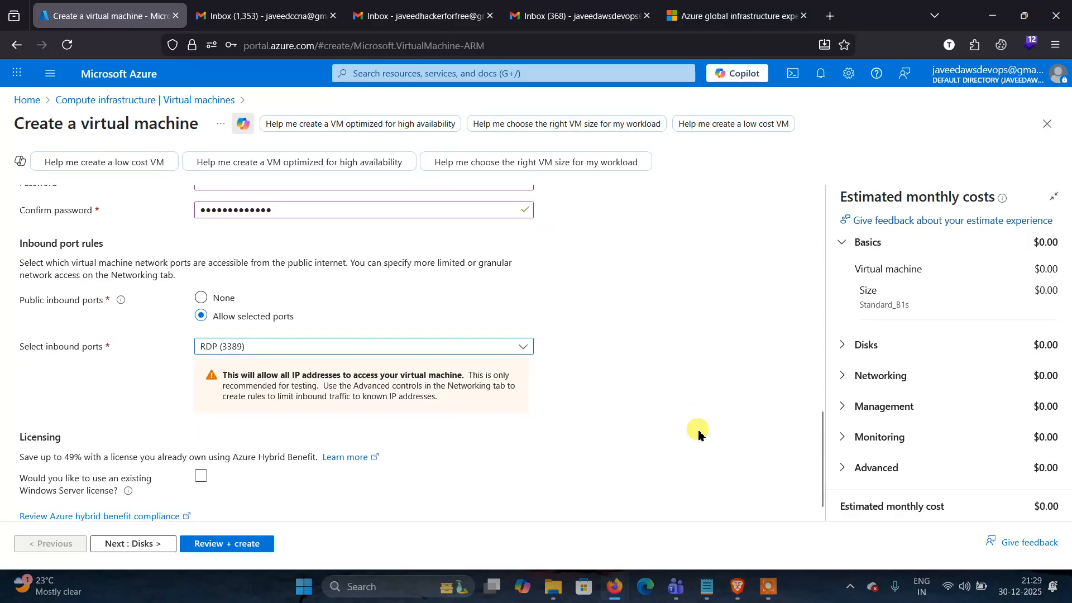
click(529, 352)
click(208, 389)
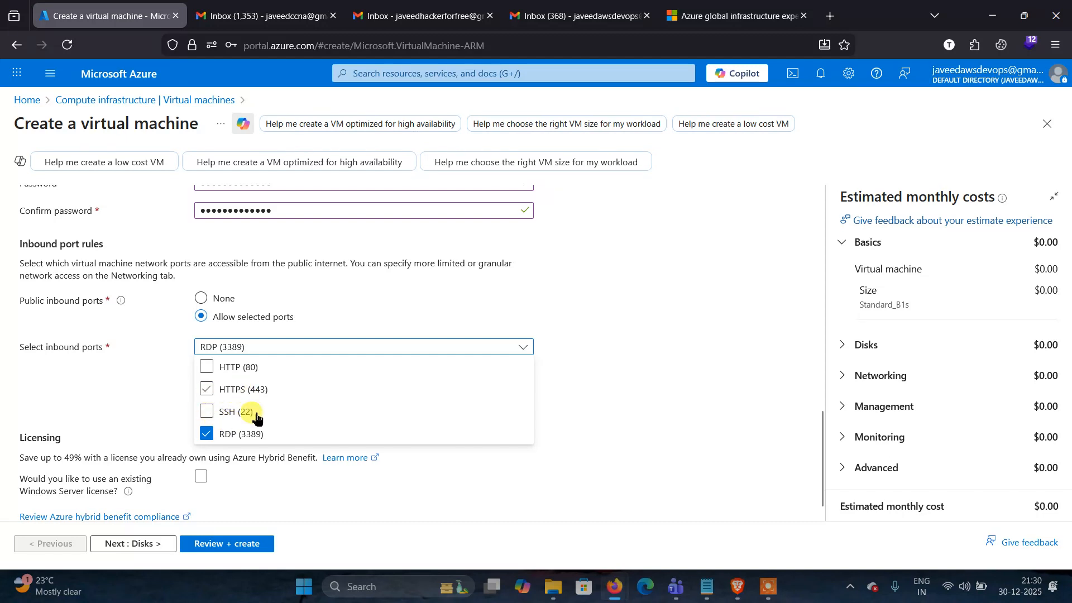
click(238, 390)
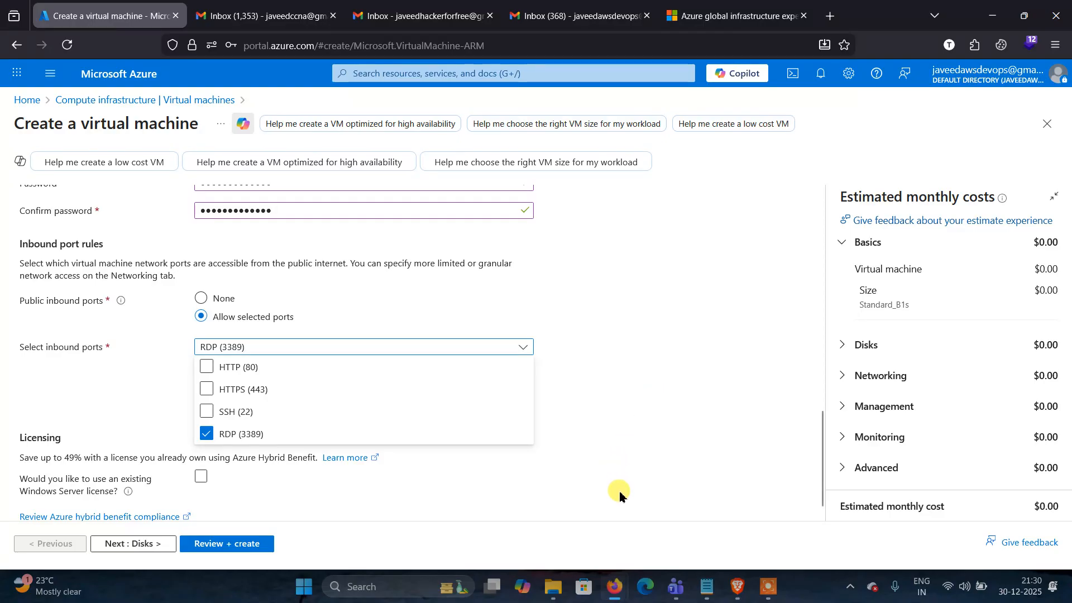
click(231, 394)
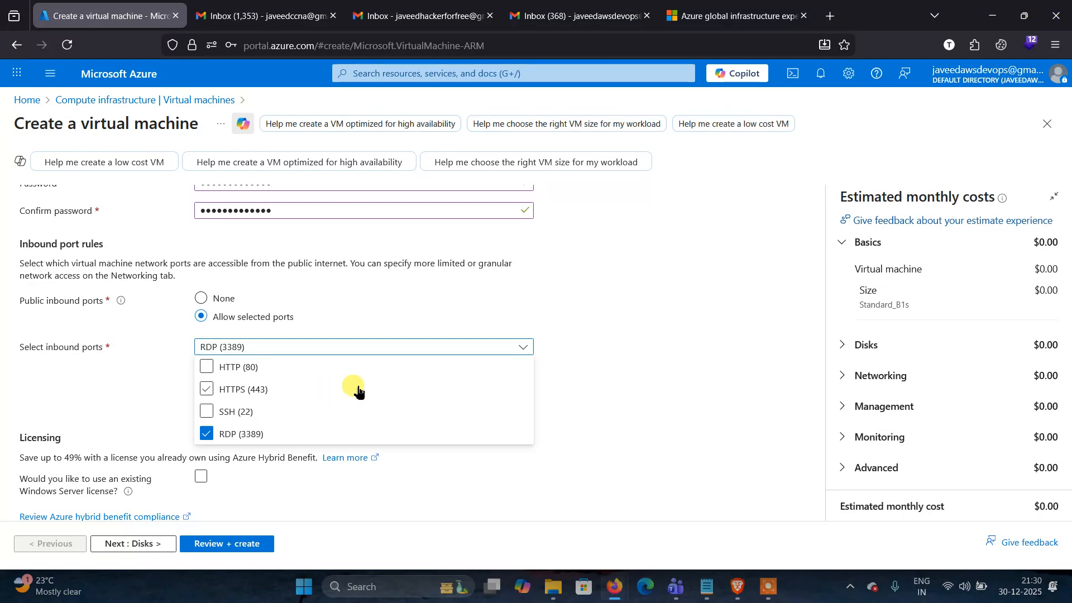
click(388, 385)
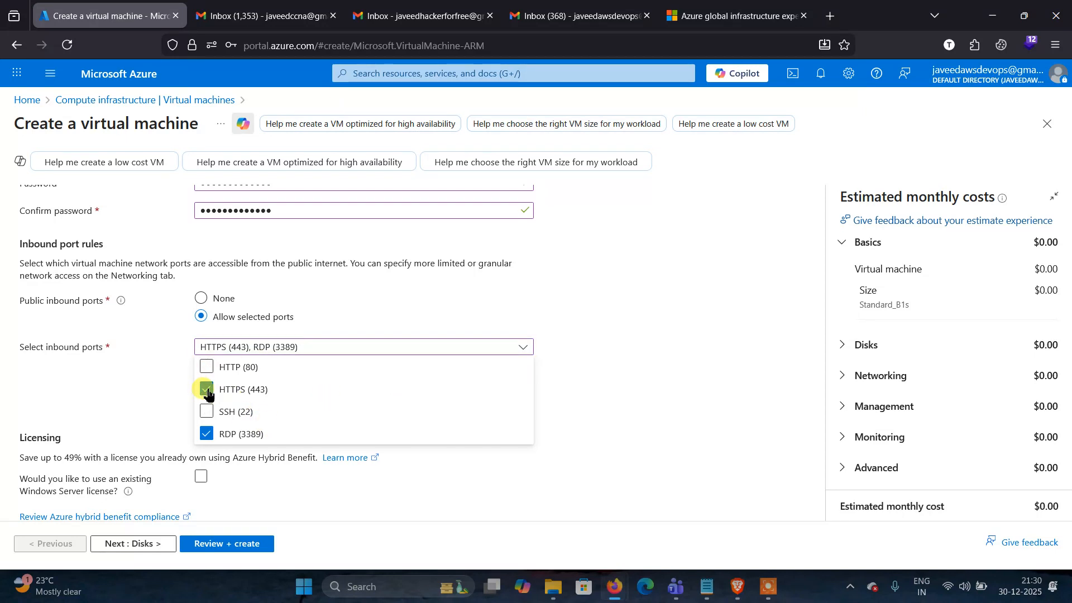
click(206, 389)
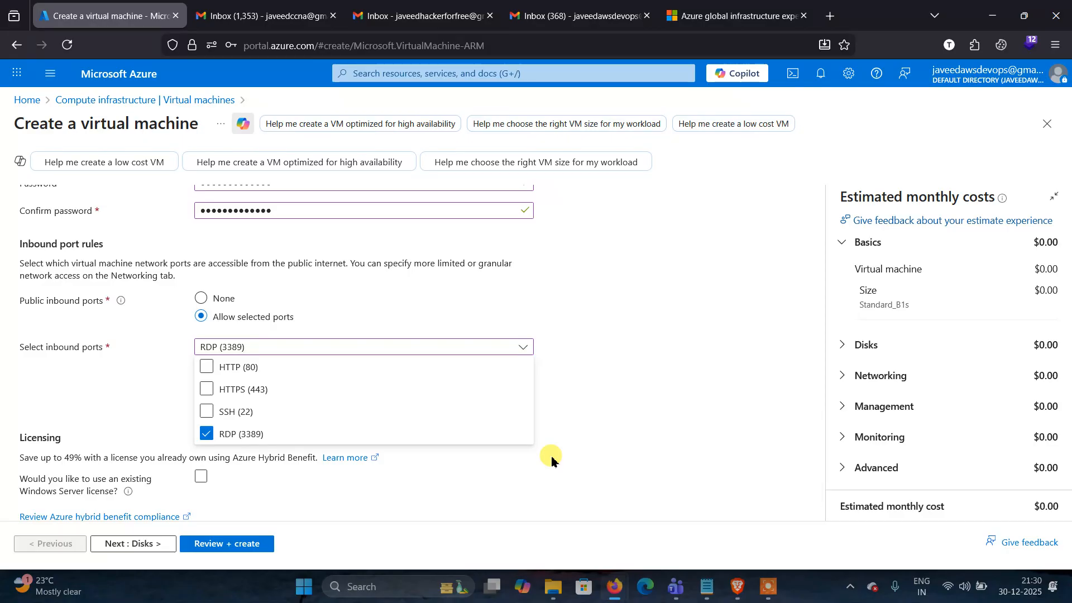
click(202, 480)
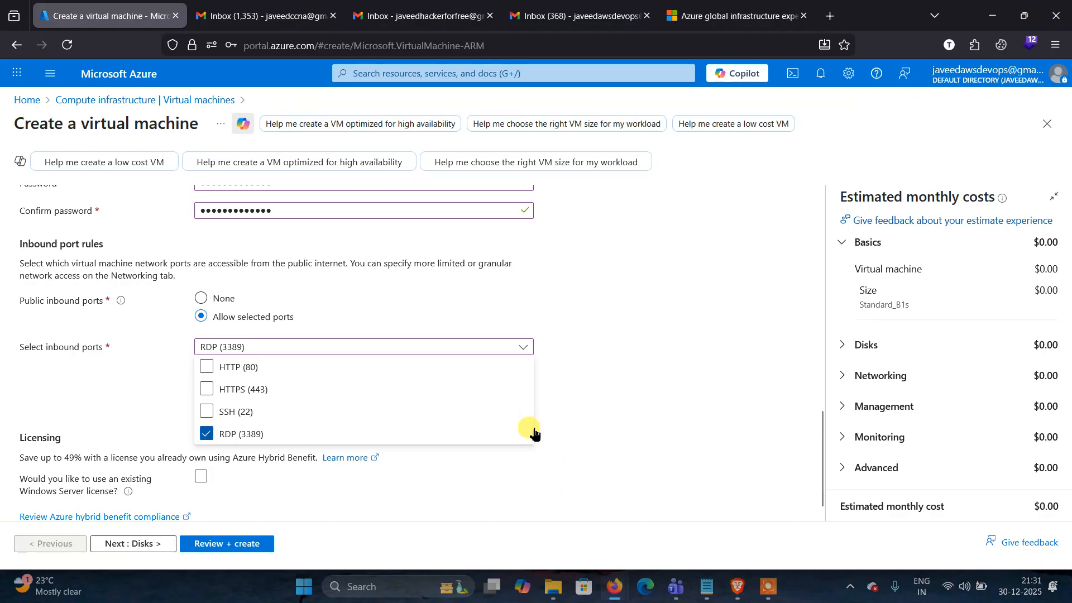
click(203, 478)
click(204, 479)
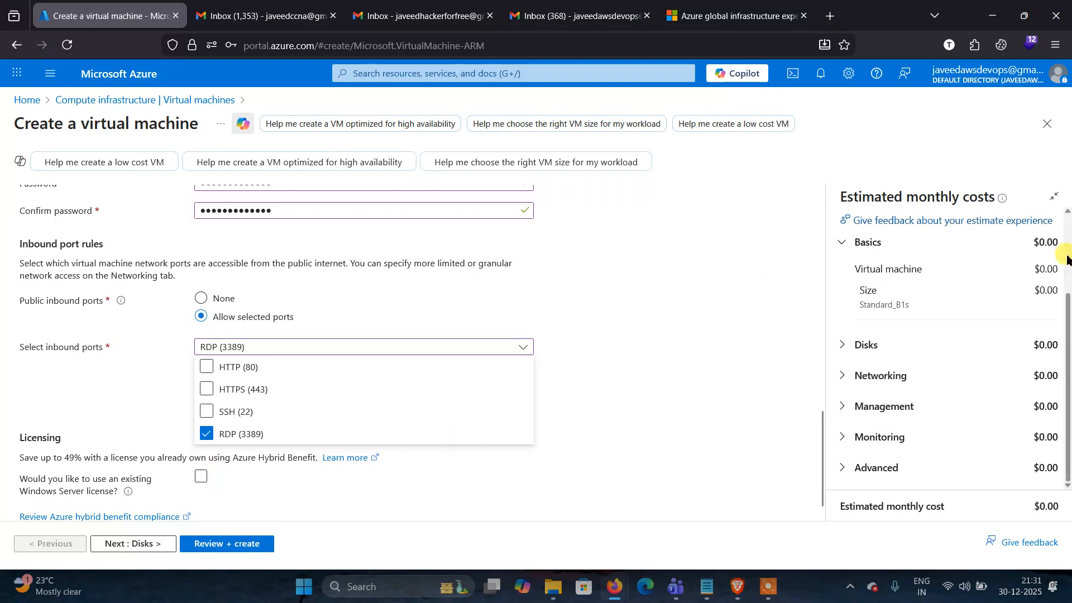
Close the inbound ports list and go to the Disks step.
drag(1068, 318, 1057, 109)
click(693, 210)
scroll(692, 212, up, 10)
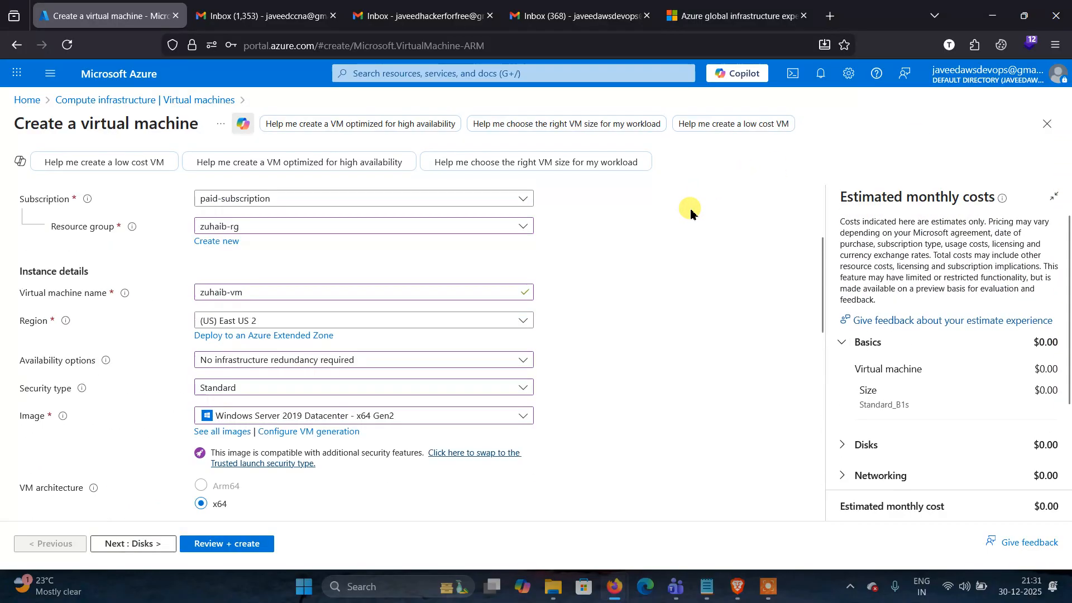
scroll(692, 212, down, 1)
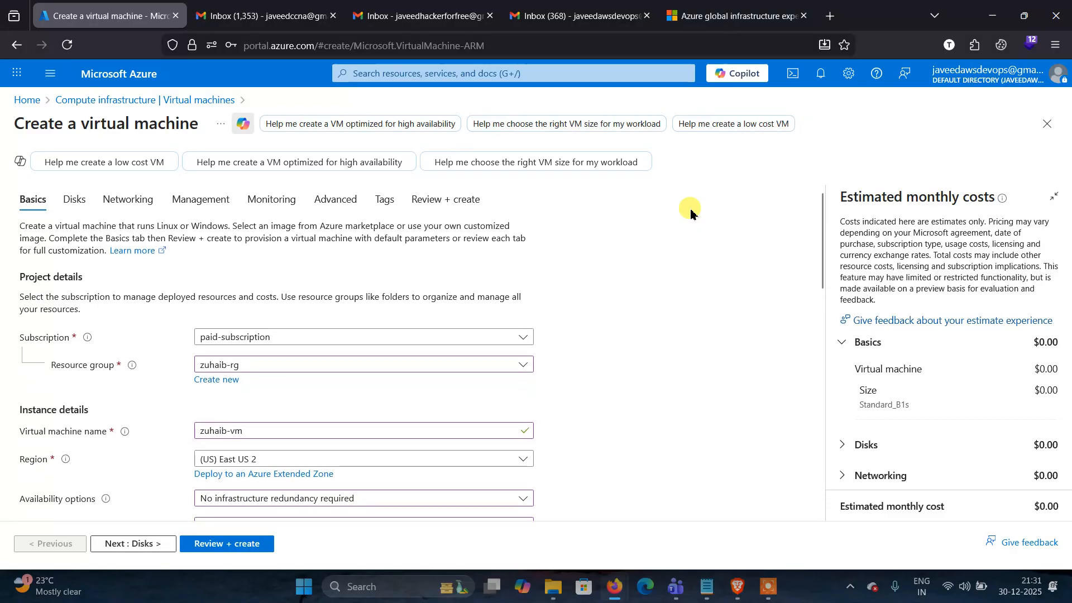
click(77, 200)
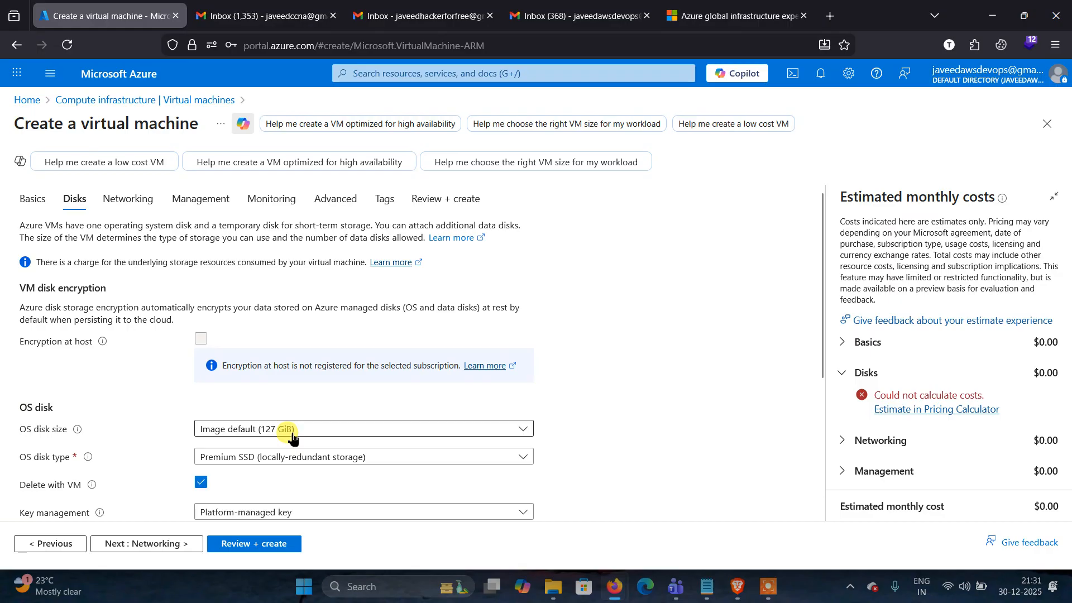
Keep the OS disk type at Premium SSD with the 127 GiB default size.
scroll(624, 398, down, 2)
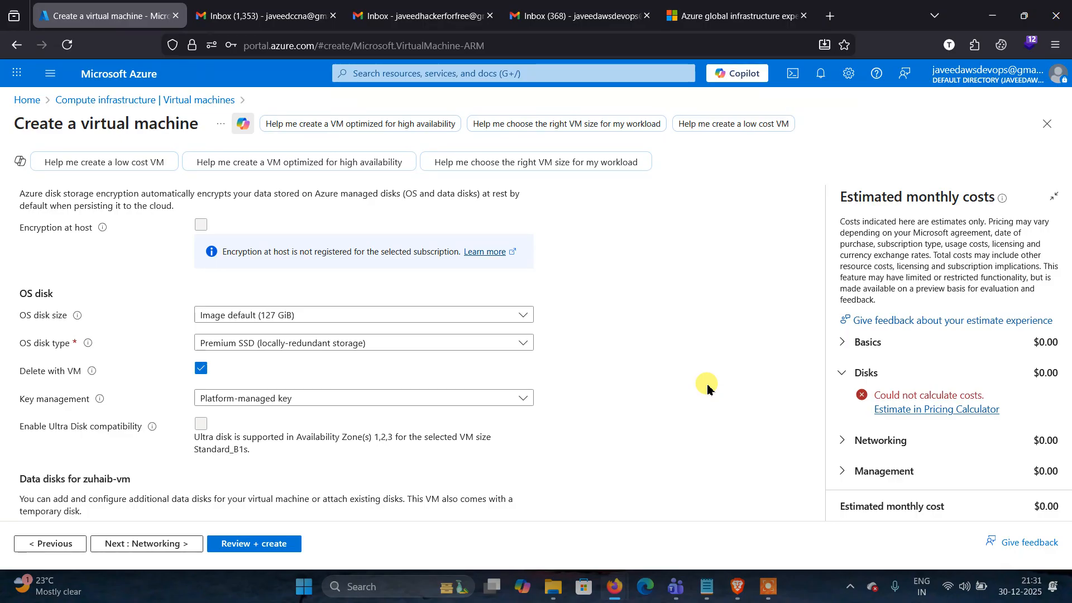
click(525, 344)
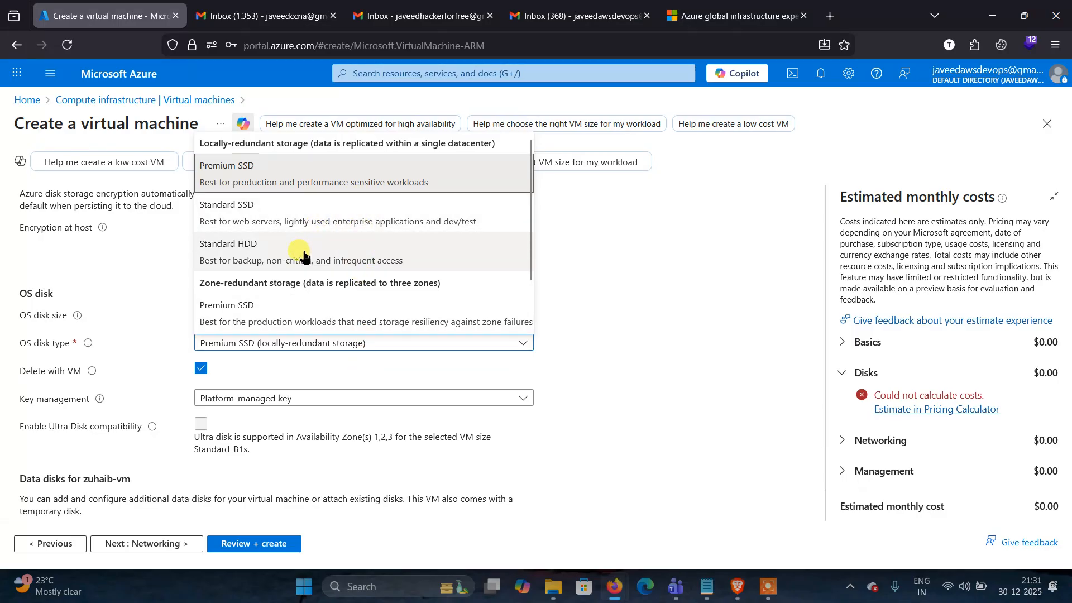
click(661, 271)
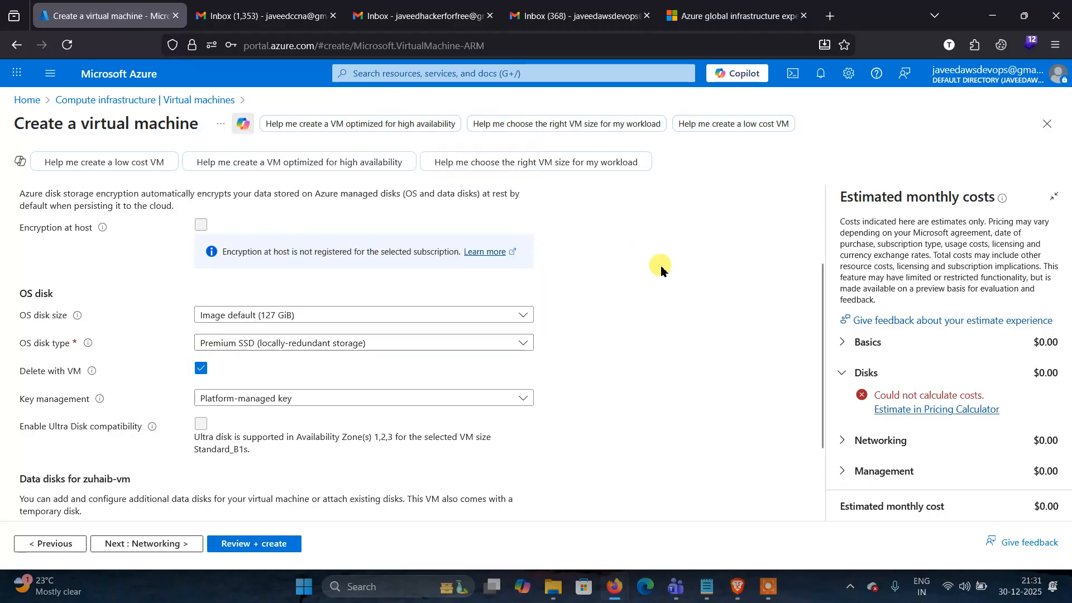
click(523, 347)
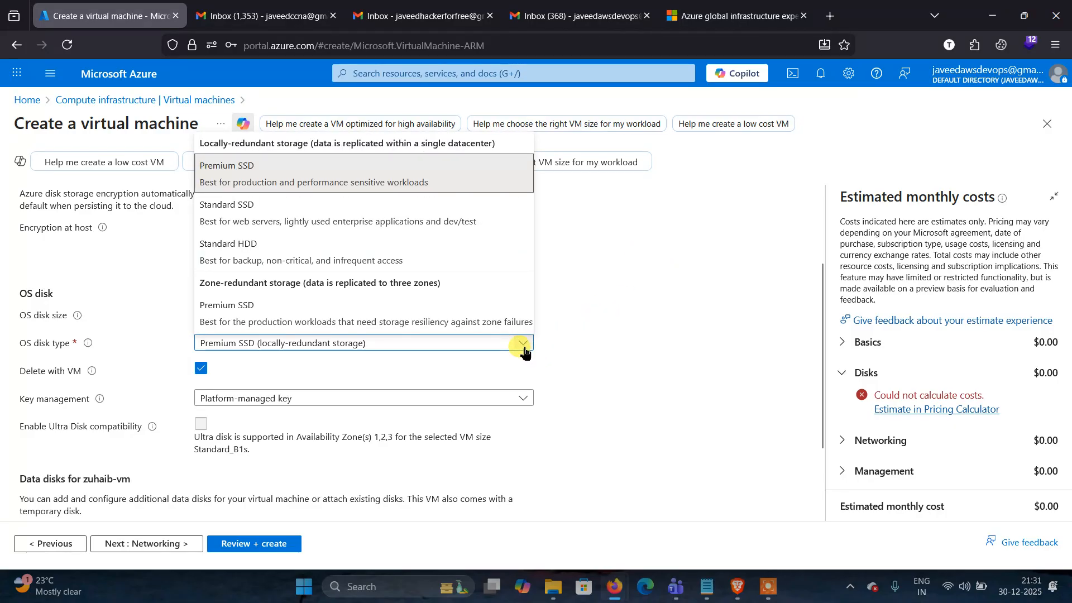
click(620, 309)
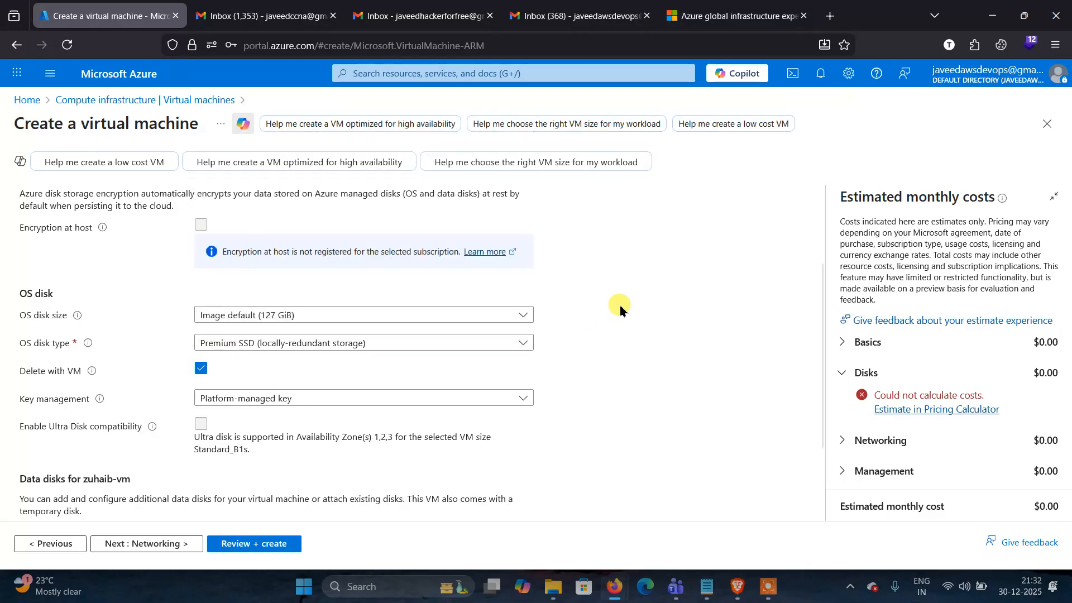
scroll(620, 308, down, 2)
scroll(620, 309, up, 4)
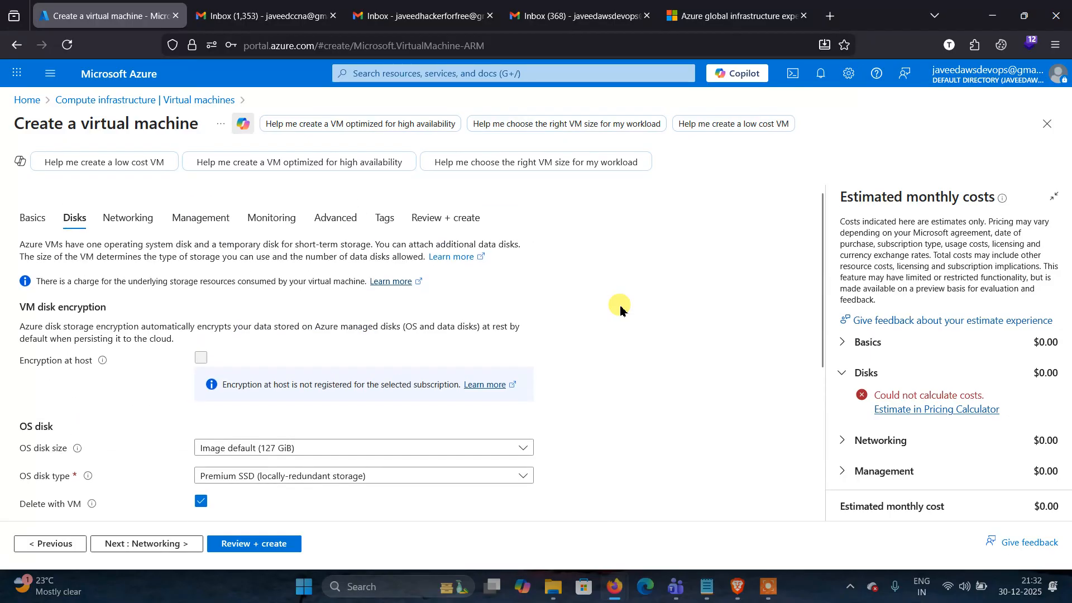
Review the Networking step's new zuhaib-vm-vnet, 10.0.0.0/24 subnet and zuhaib-vm-ip public IP.
click(114, 212)
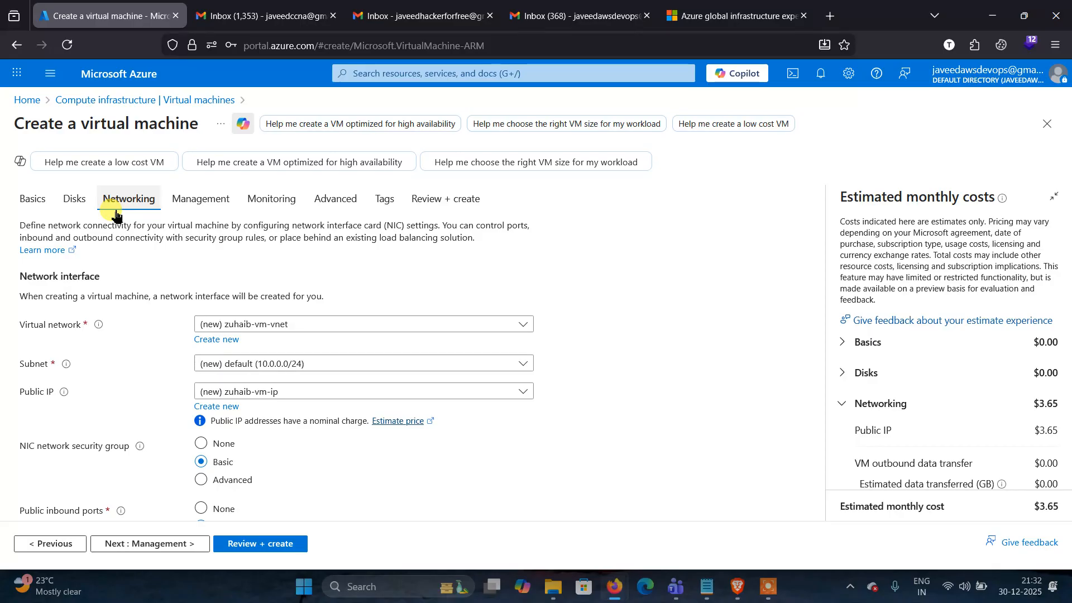
scroll(537, 313, down, 1)
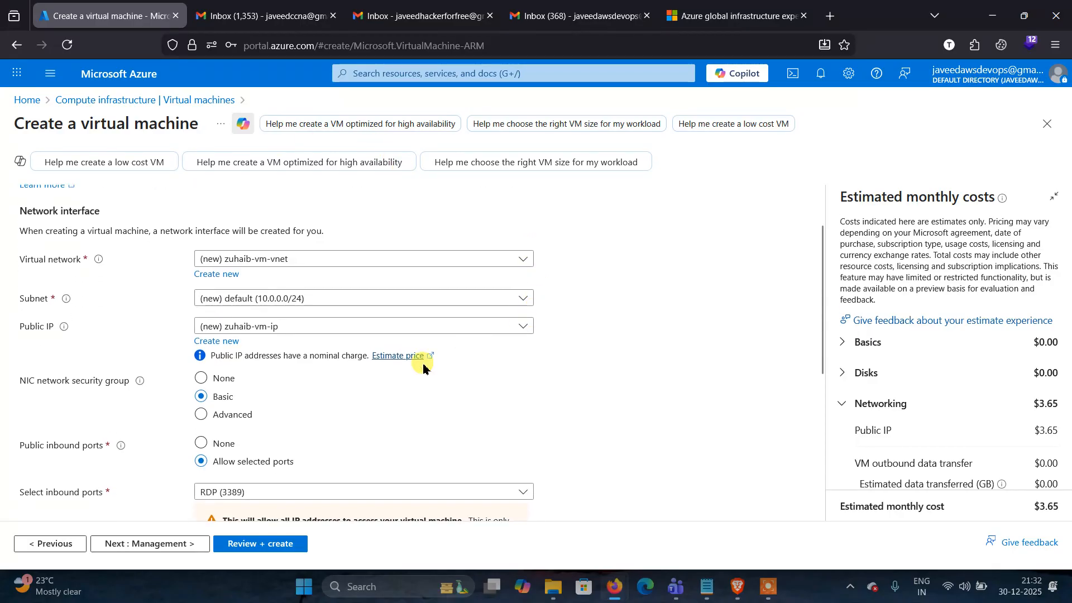
scroll(391, 396, up, 2)
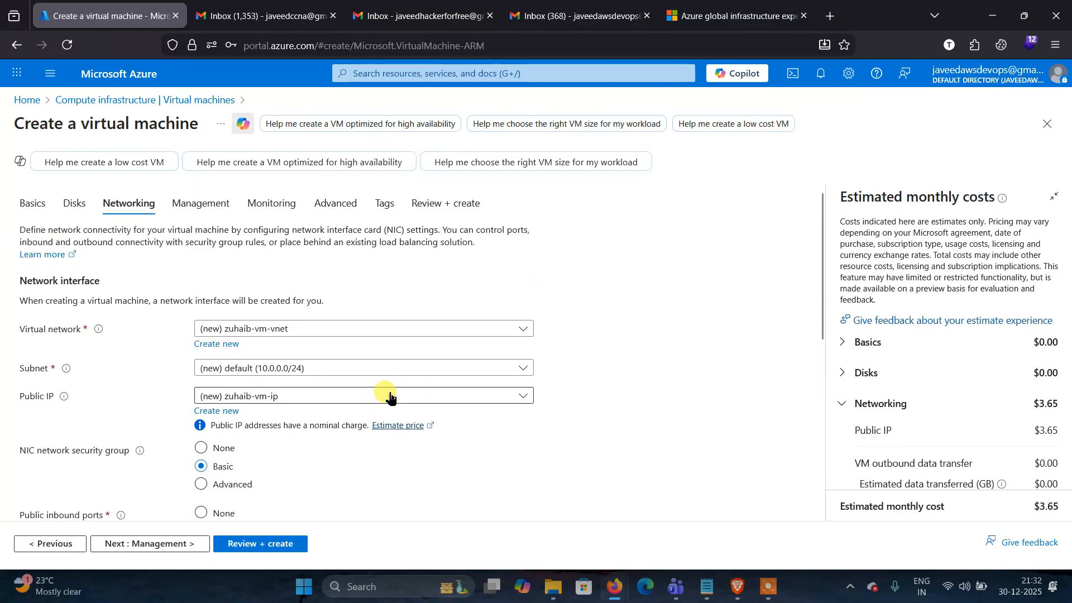
Pass through Management and Monitoring to Review + create, then Create the validated B1s VM.
click(221, 196)
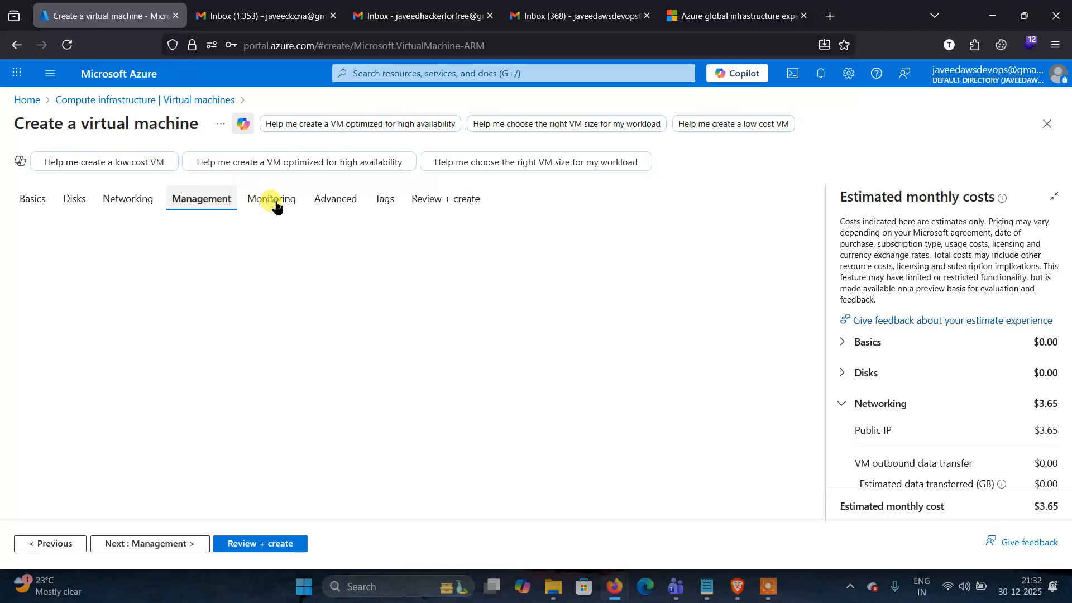
click(276, 207)
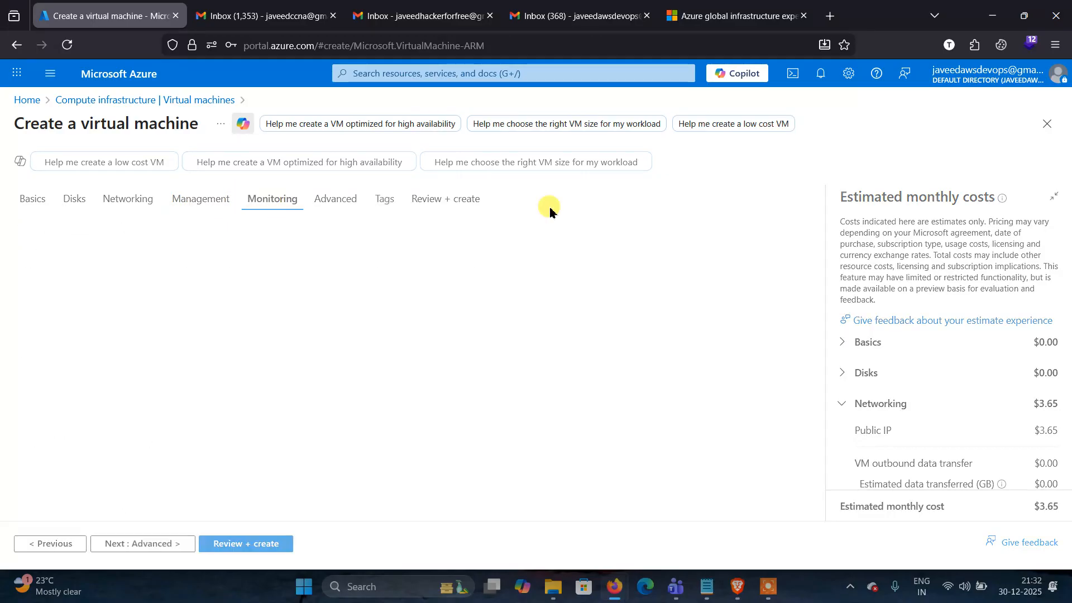
click(450, 202)
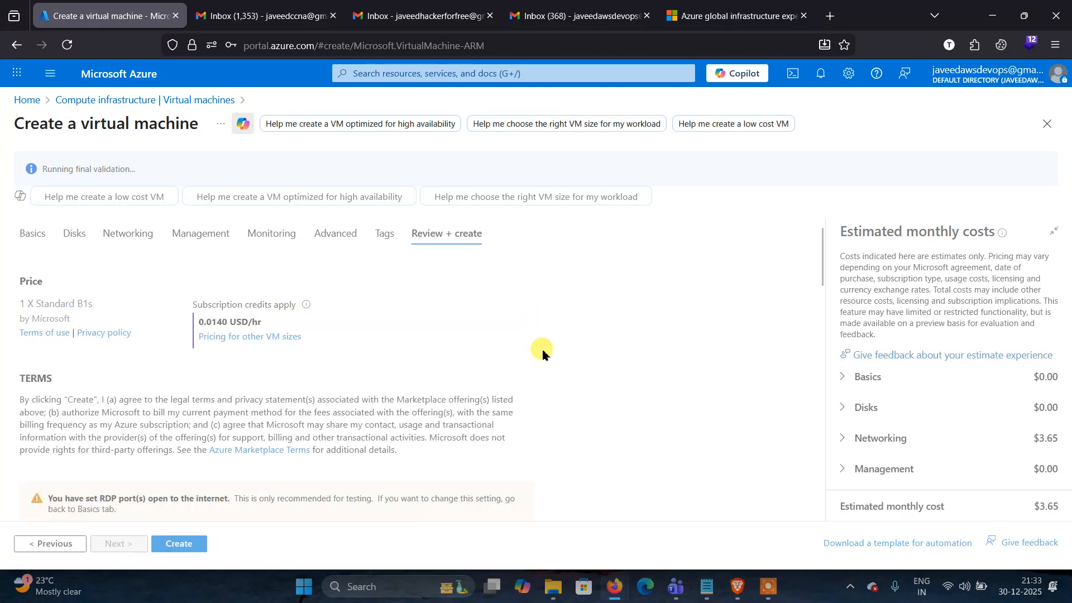
click(172, 546)
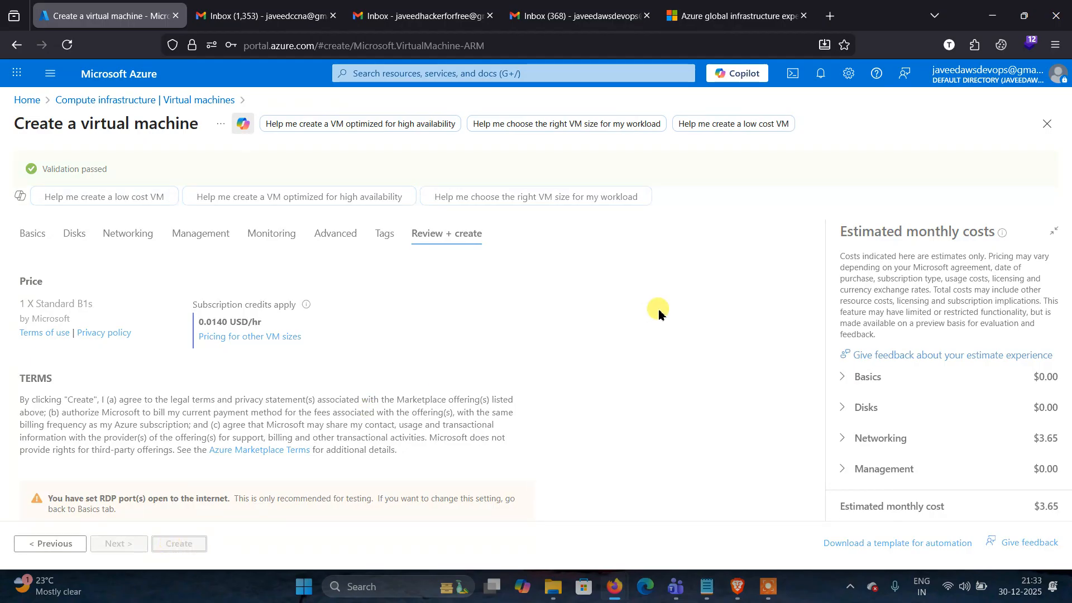
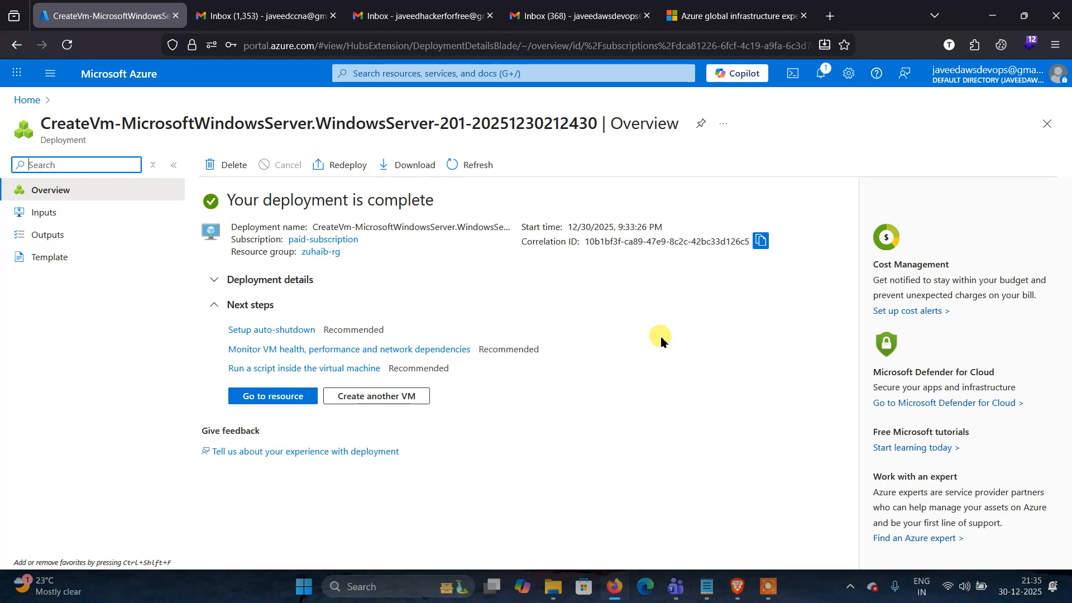
Open the overview page of the newly deployed zuhaib-vm virtual machine.
click(257, 397)
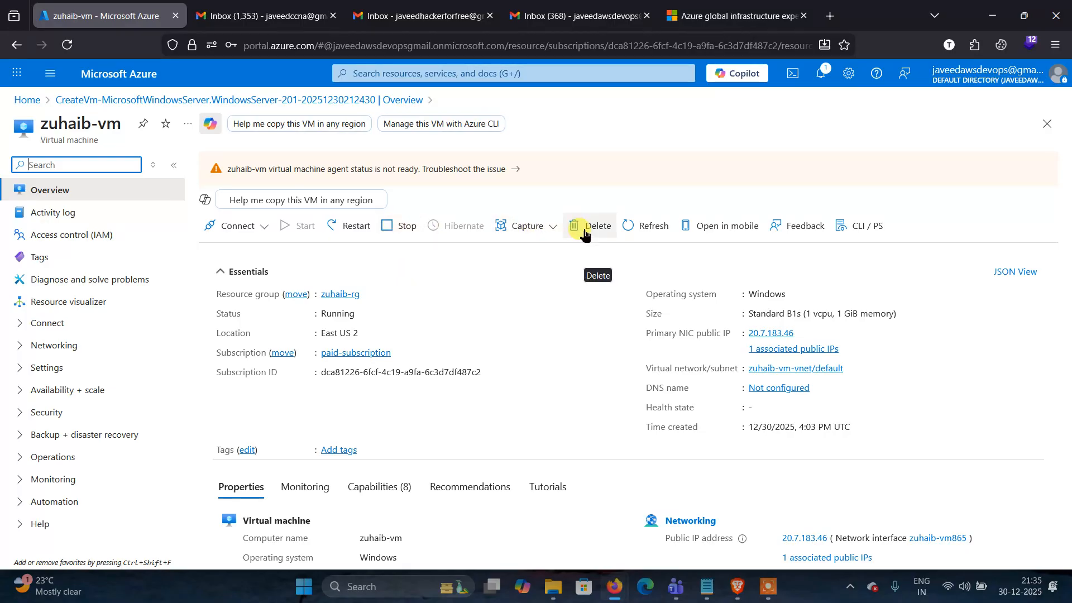
scroll(960, 327, down, 1)
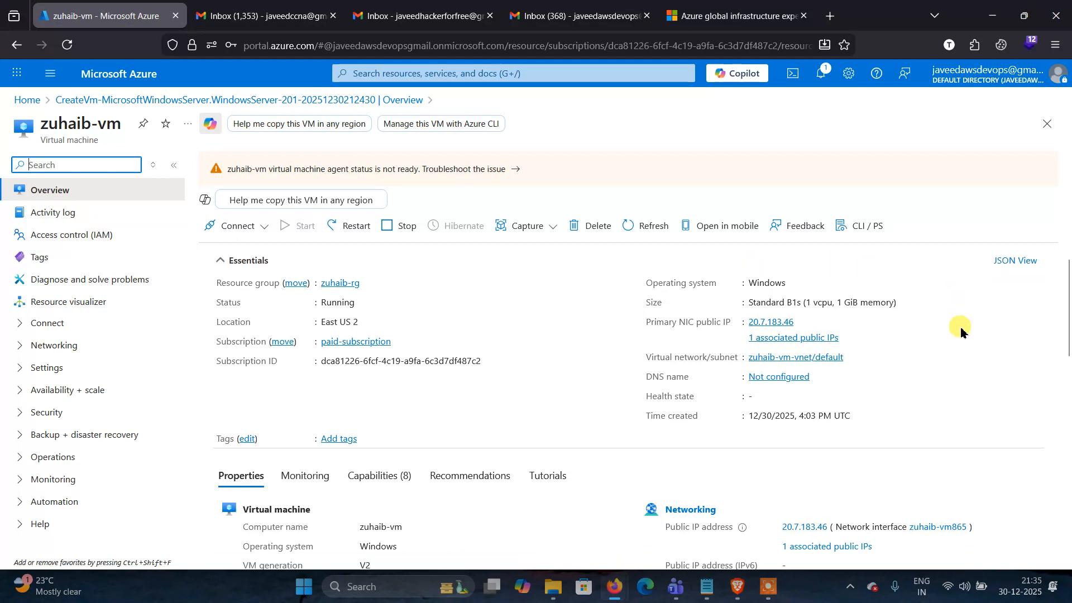
scroll(958, 328, up, 1)
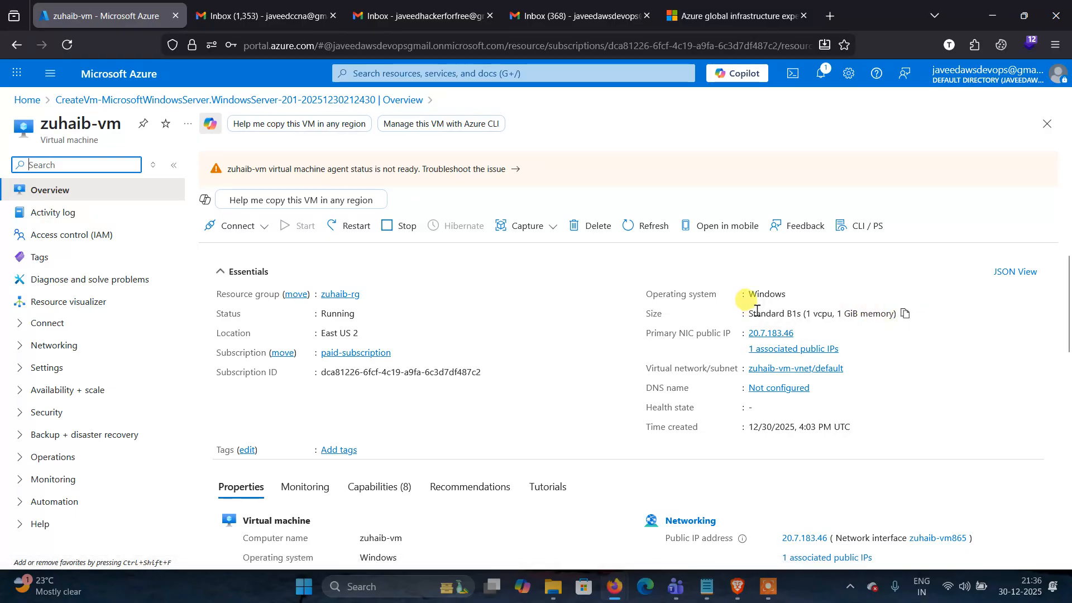
scroll(930, 339, down, 1)
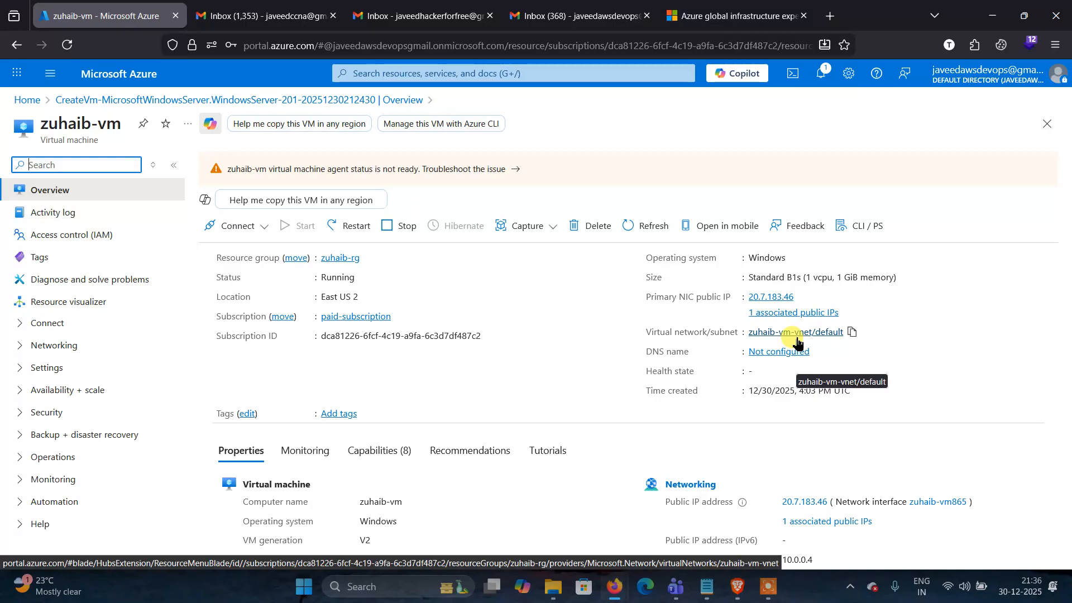
scroll(926, 329, down, 3)
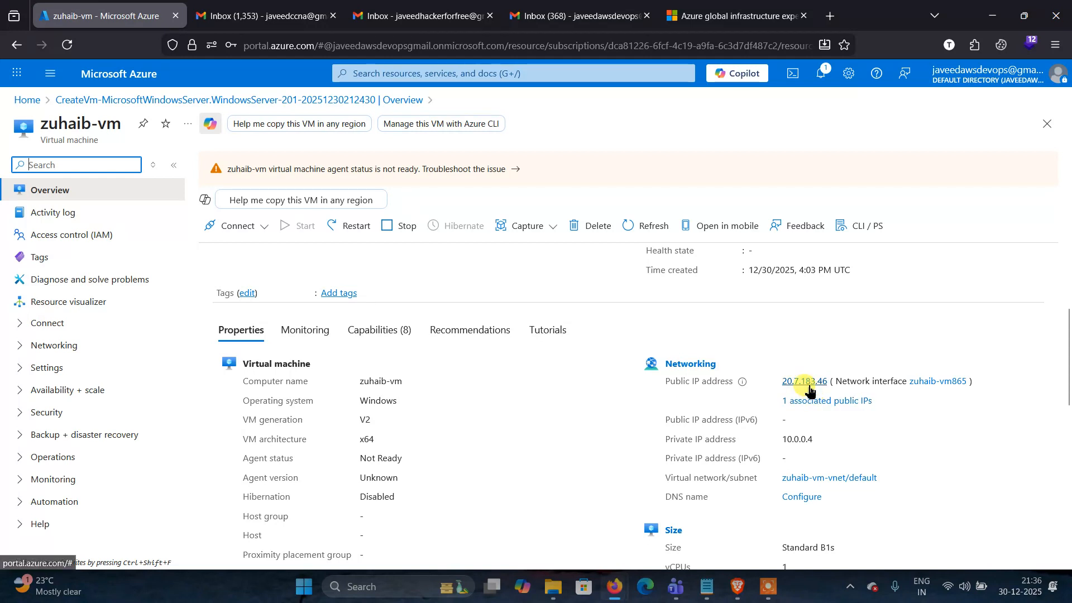
scroll(1038, 366, down, 3)
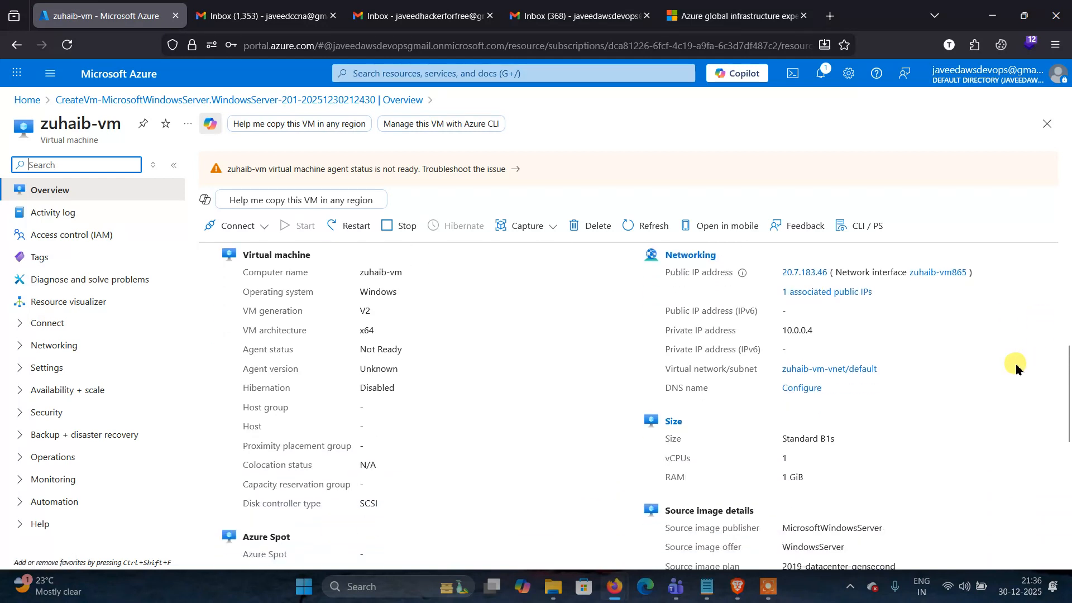
click(817, 330)
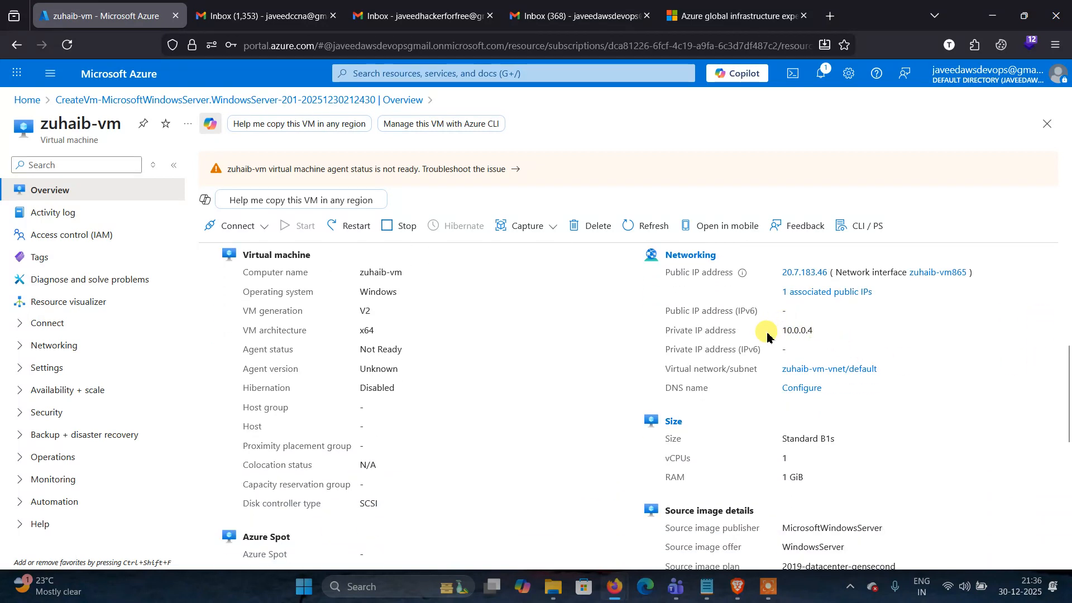
scroll(974, 306, down, 5)
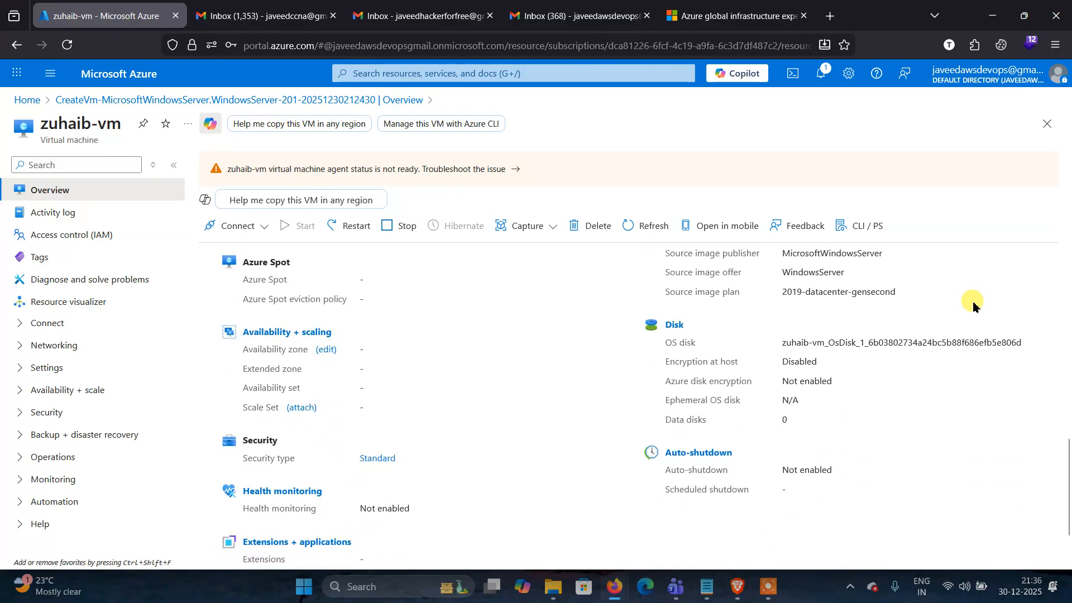
scroll(973, 307, up, 12)
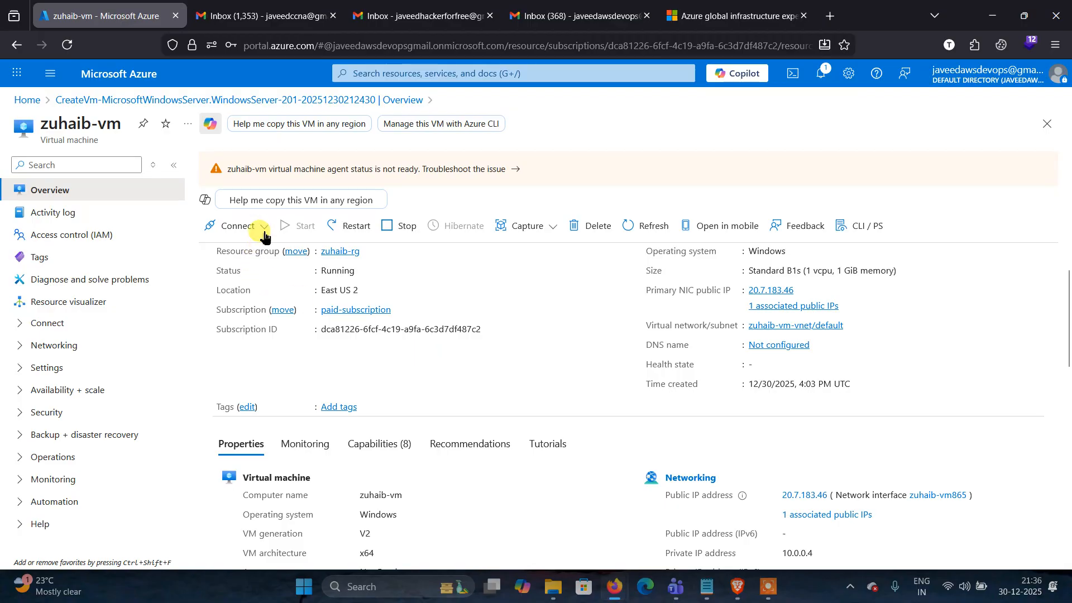
Go from Home through Virtual machines to zuhaib-vm's Connect page for native RDP.
click(42, 105)
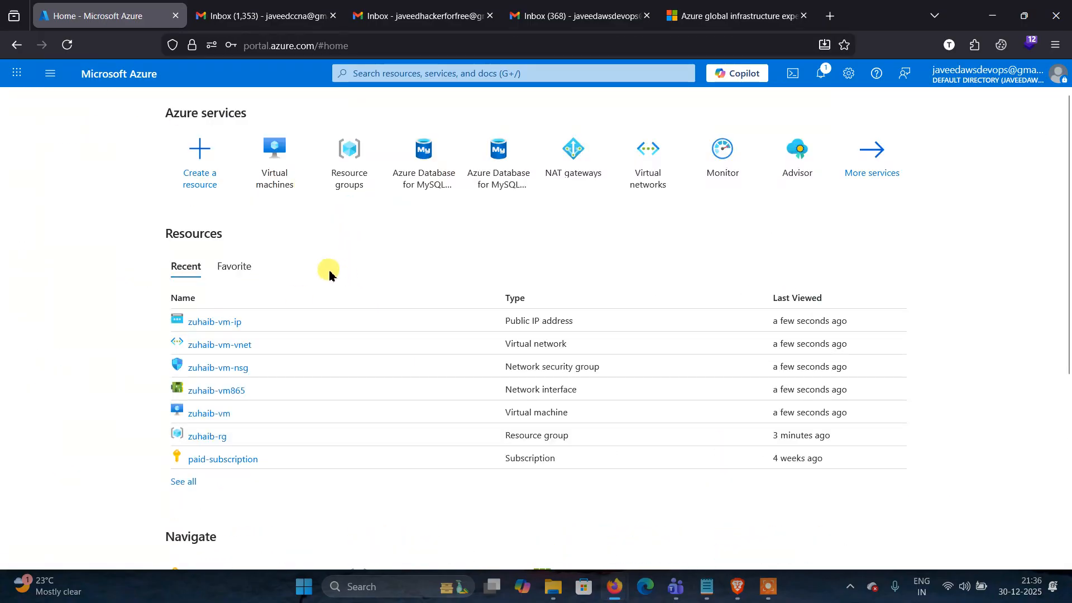
click(277, 169)
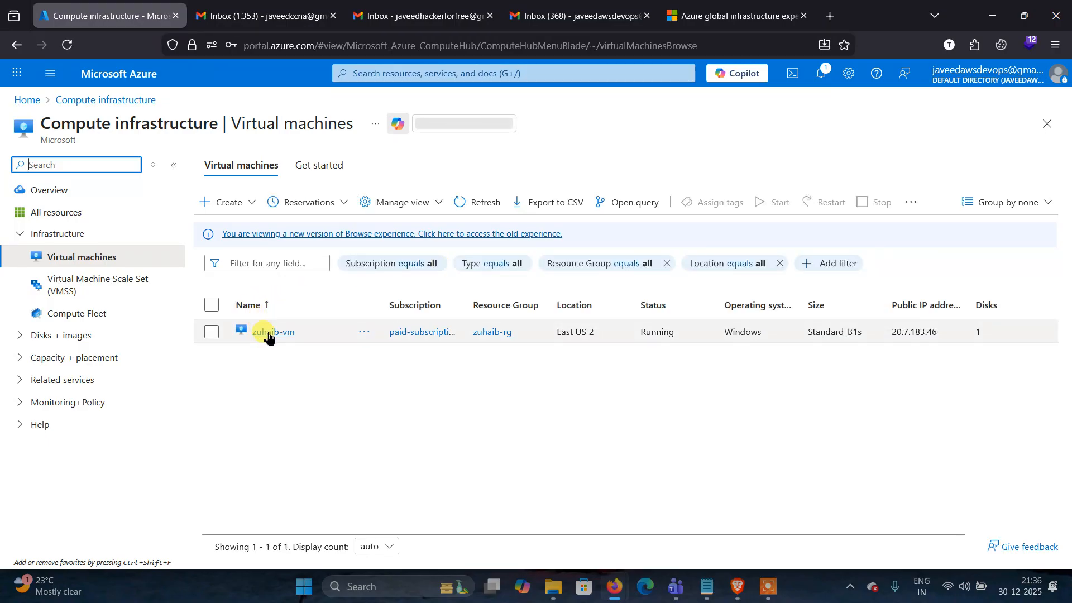
click(268, 334)
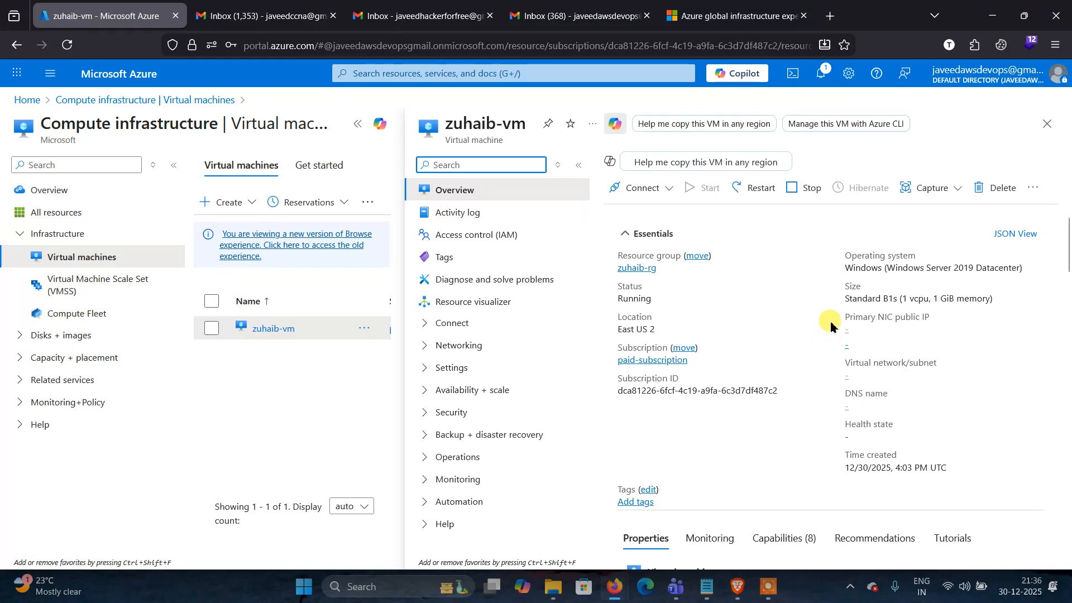
click(668, 190)
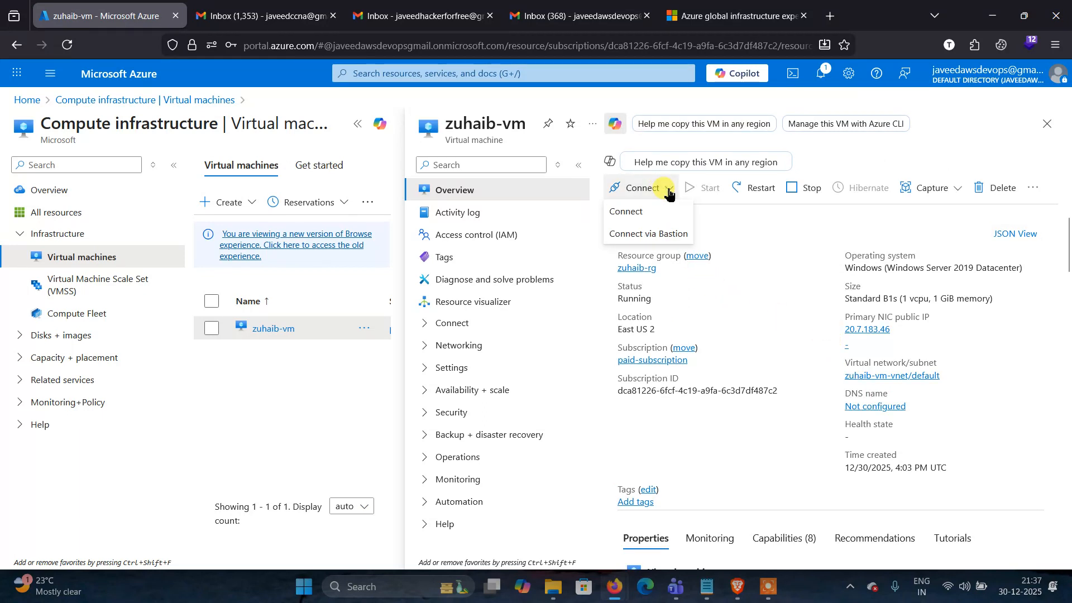
click(640, 216)
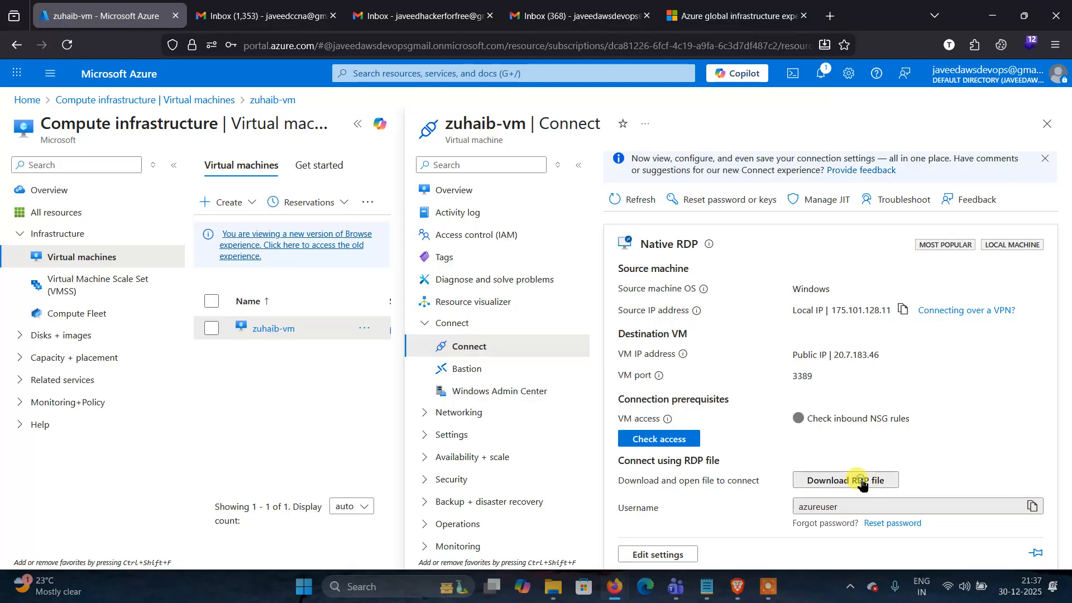
Download and launch zuhaib-vm.rdp, accepting the unknown-publisher warning to connect to 20.7.183.46.
click(862, 482)
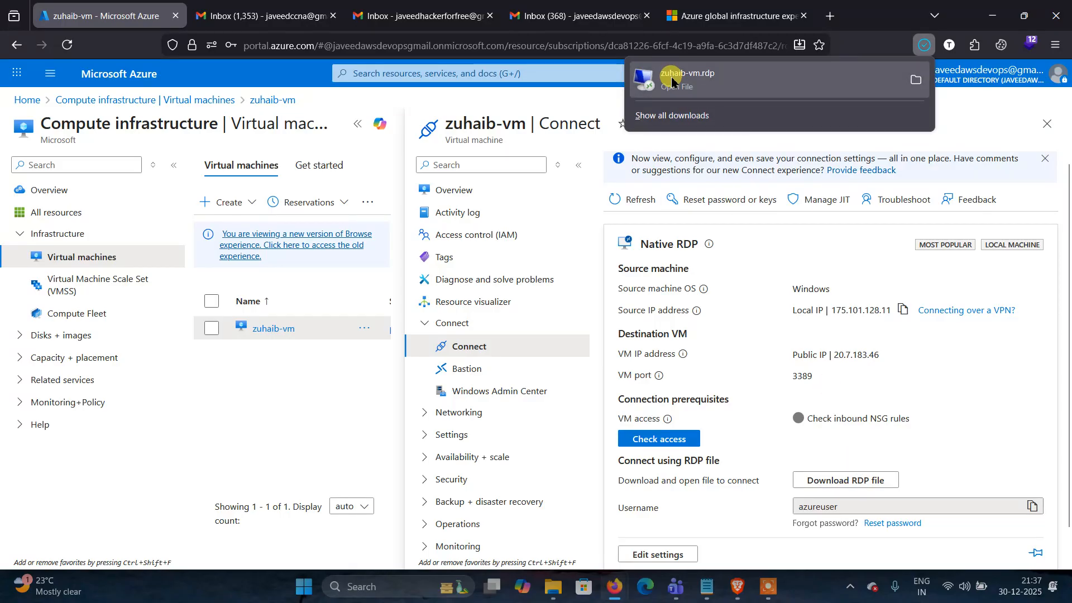
click(672, 81)
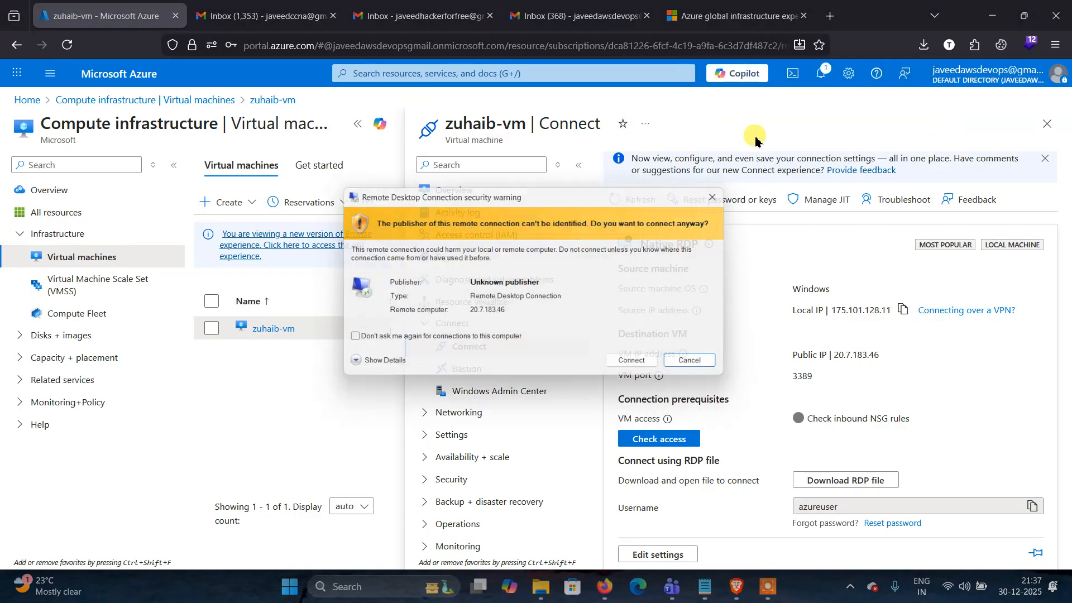
click(639, 366)
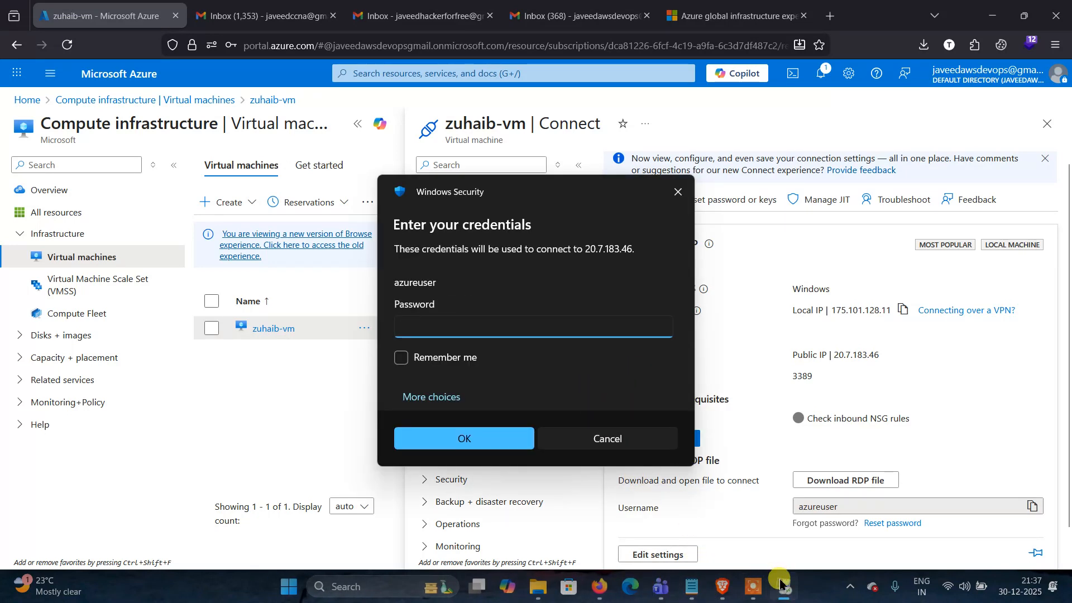
Copy the VM password from the saved note, paste it into the credentials prompt, and submit.
click(480, 590)
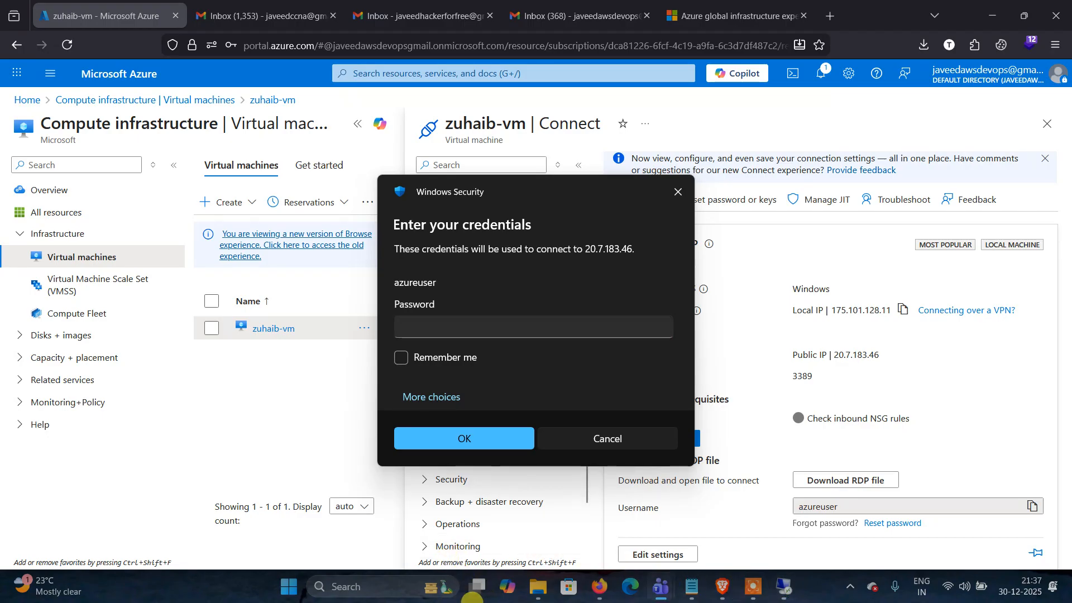
mouse_move(691, 588)
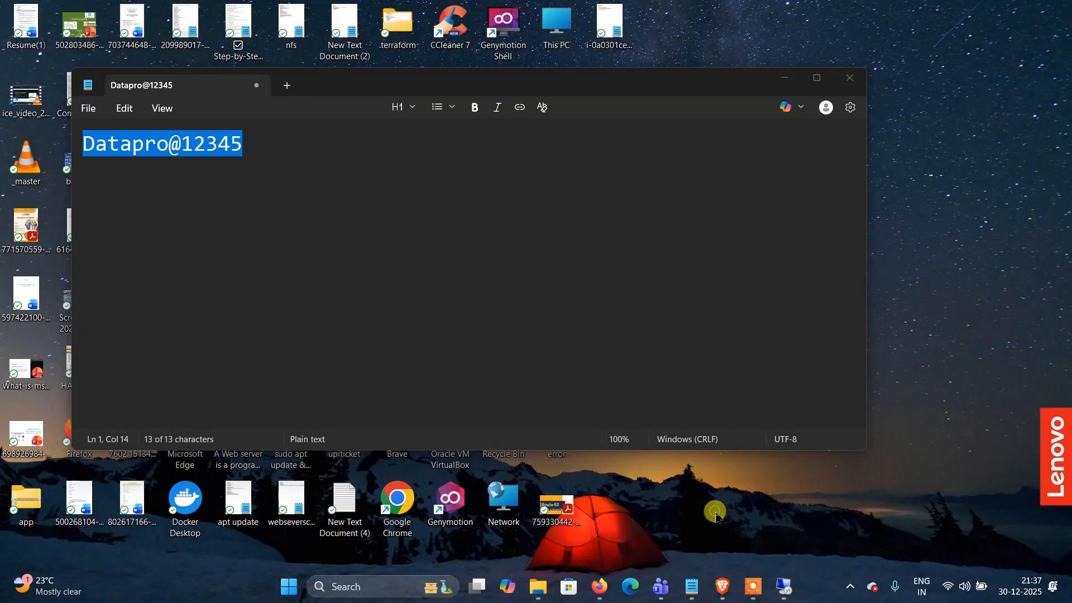
click(713, 510)
right_click(196, 160)
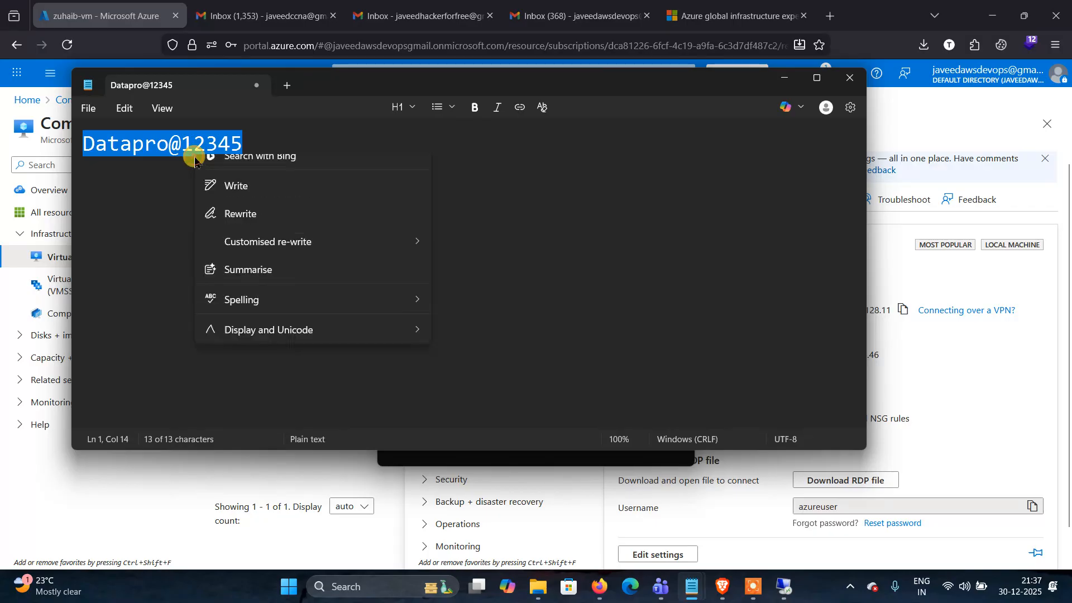
click(260, 175)
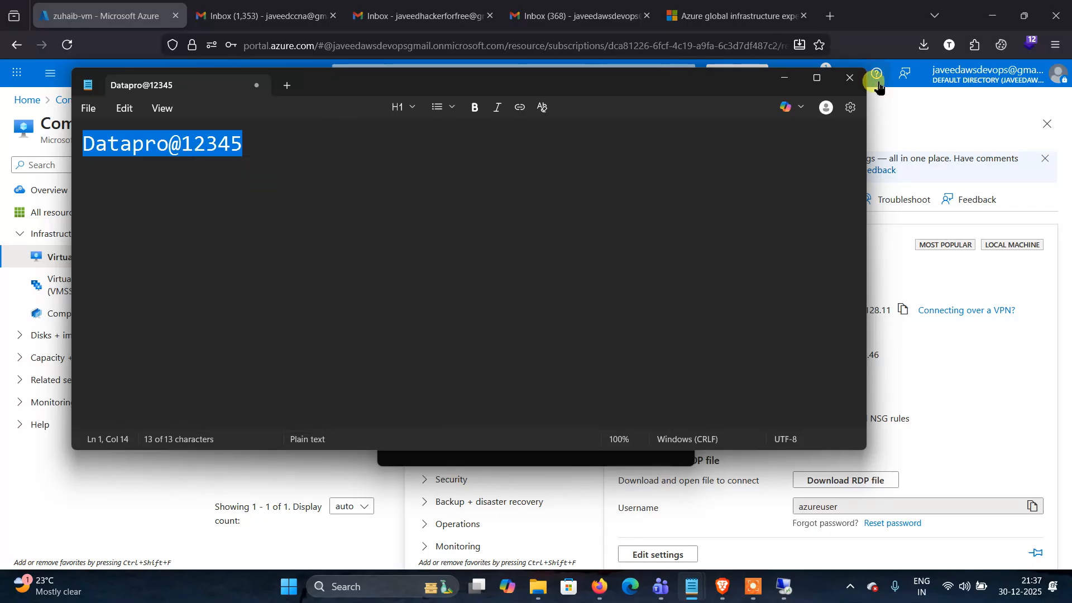
click(784, 80)
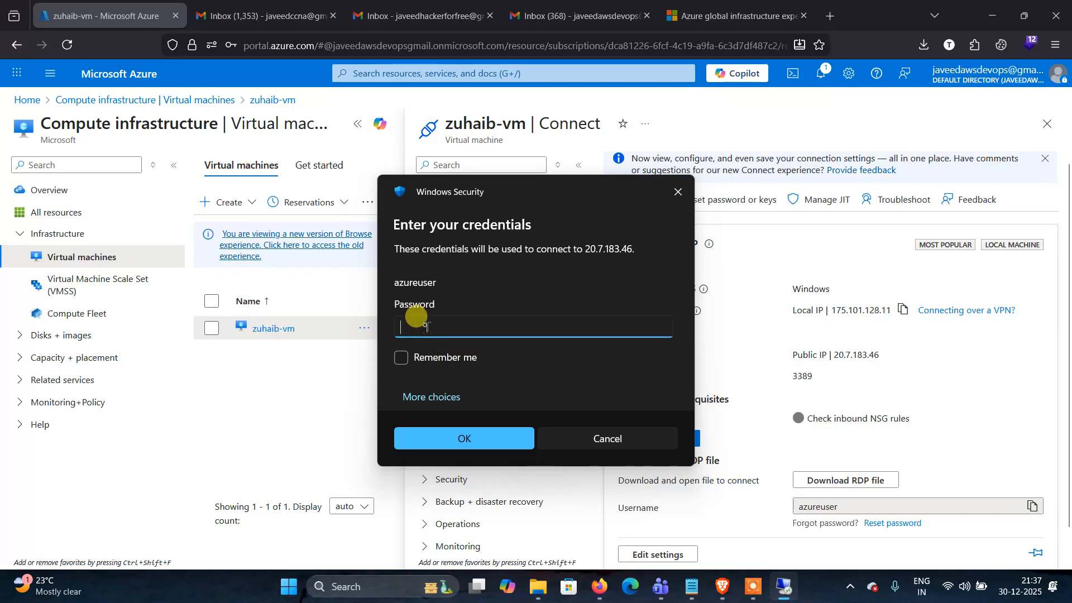
key(ctrl+v)
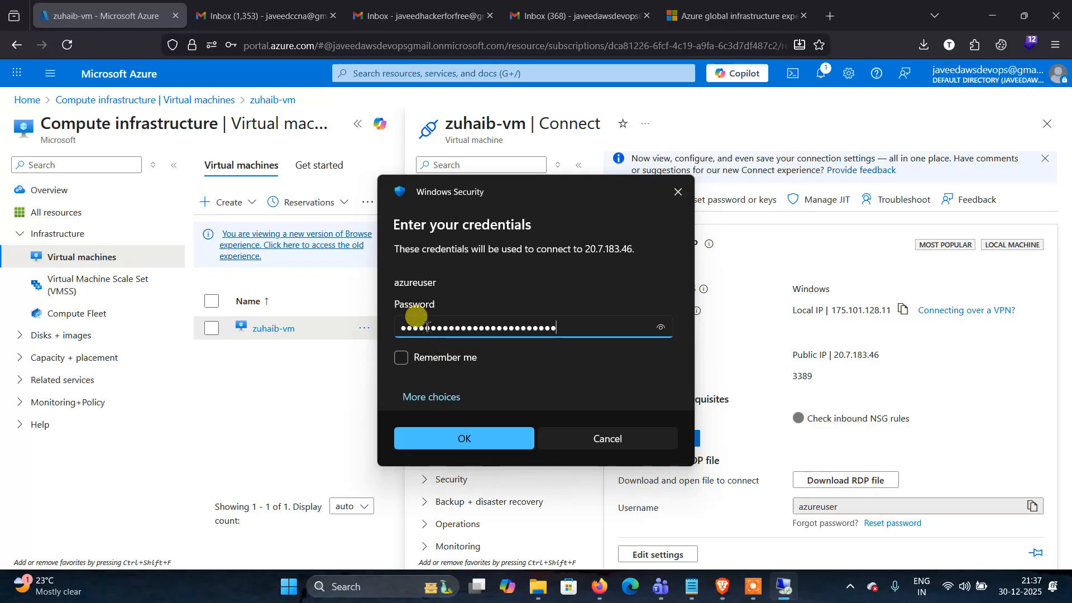
click(491, 436)
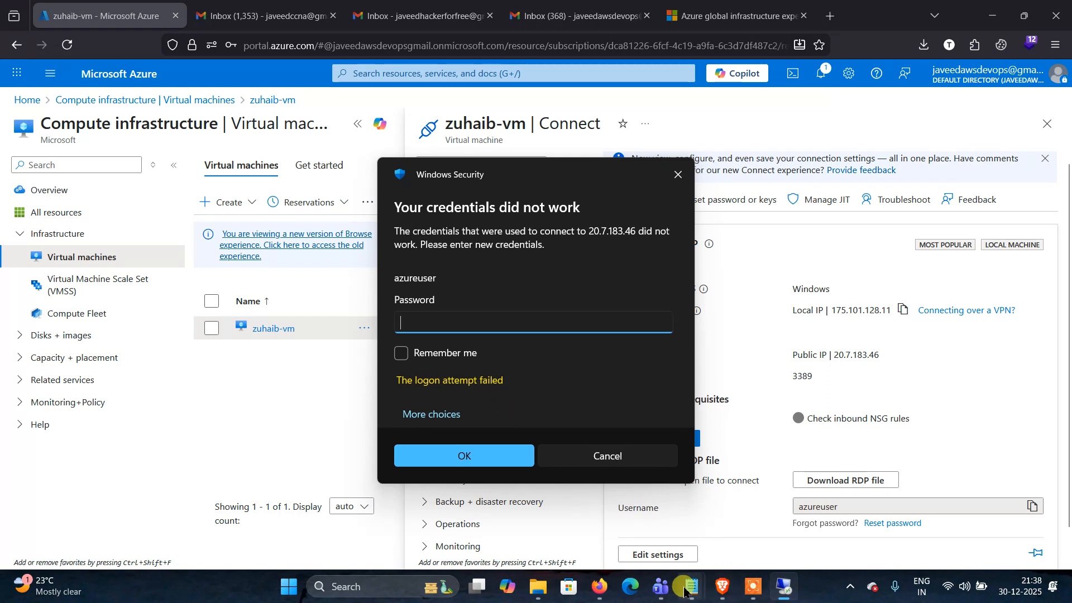
After the rejected logon, re-paste the password, correct its ending, verify it, and resubmit.
mouse_move(688, 595)
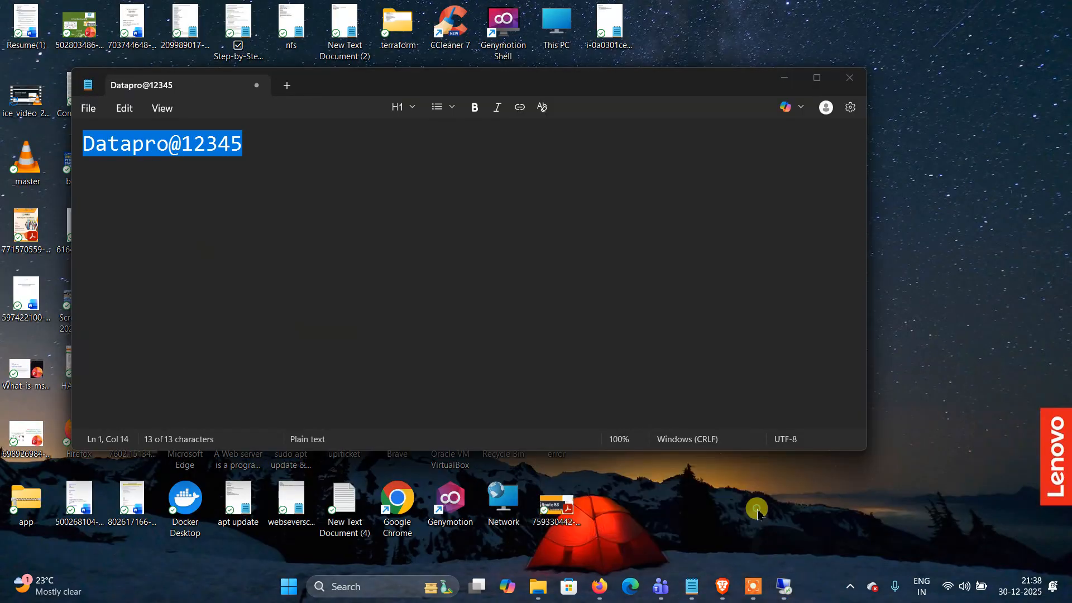
click(757, 510)
right_click(166, 150)
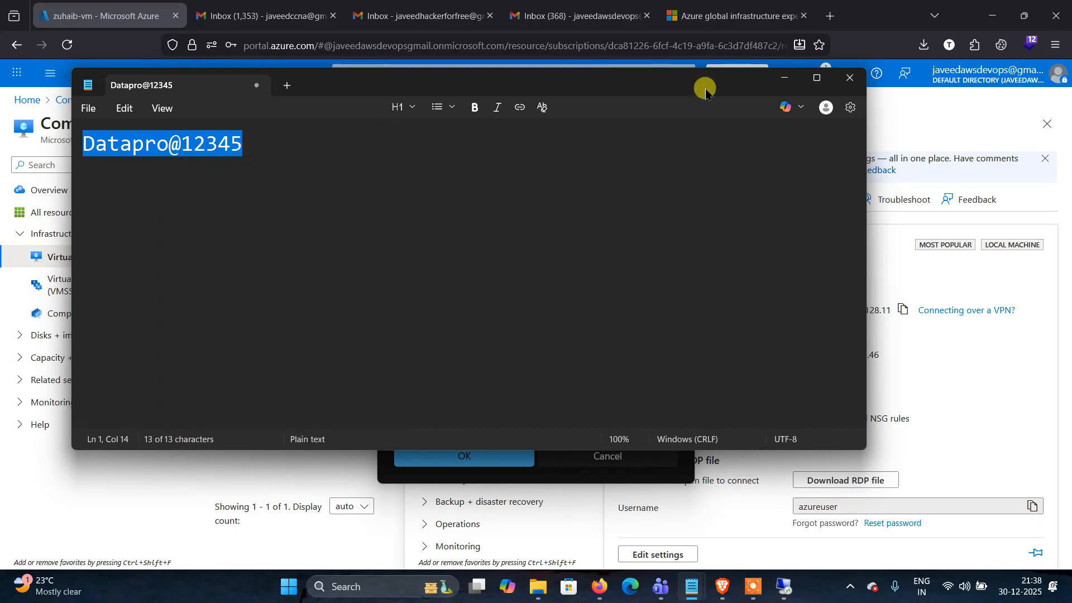
click(784, 77)
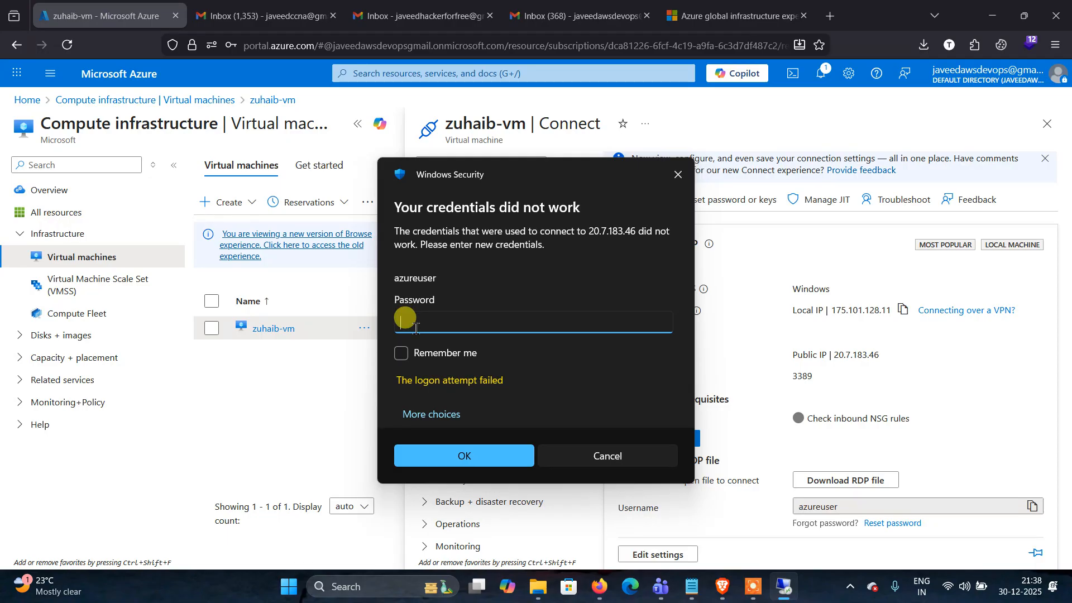
key(ctrl+v)
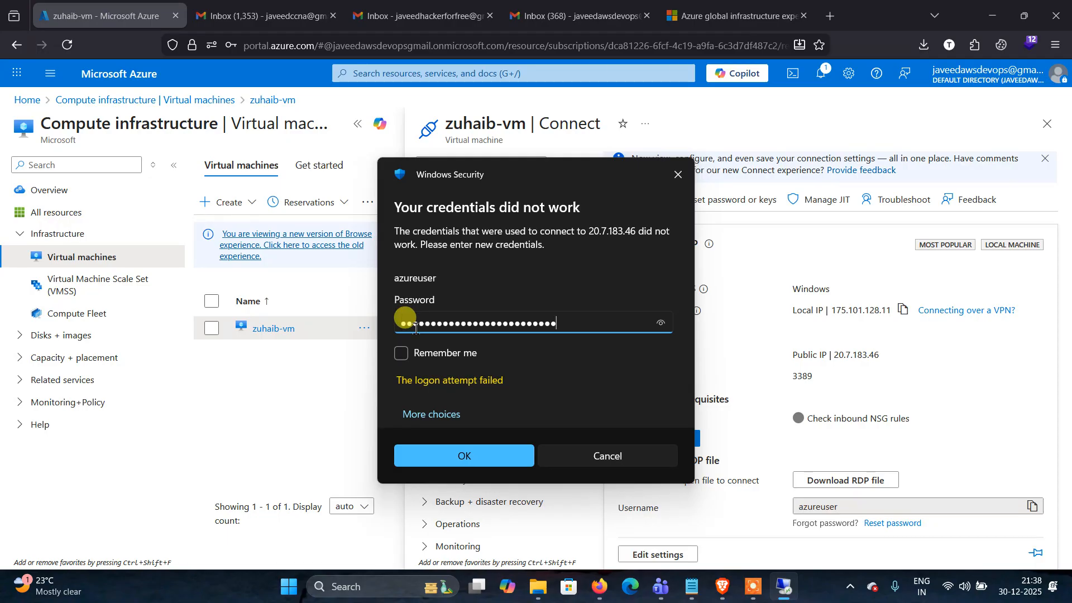
click(663, 331)
key(BackSpace)
key(BackSpace)
key(BackSpace)
key(BackSpace)
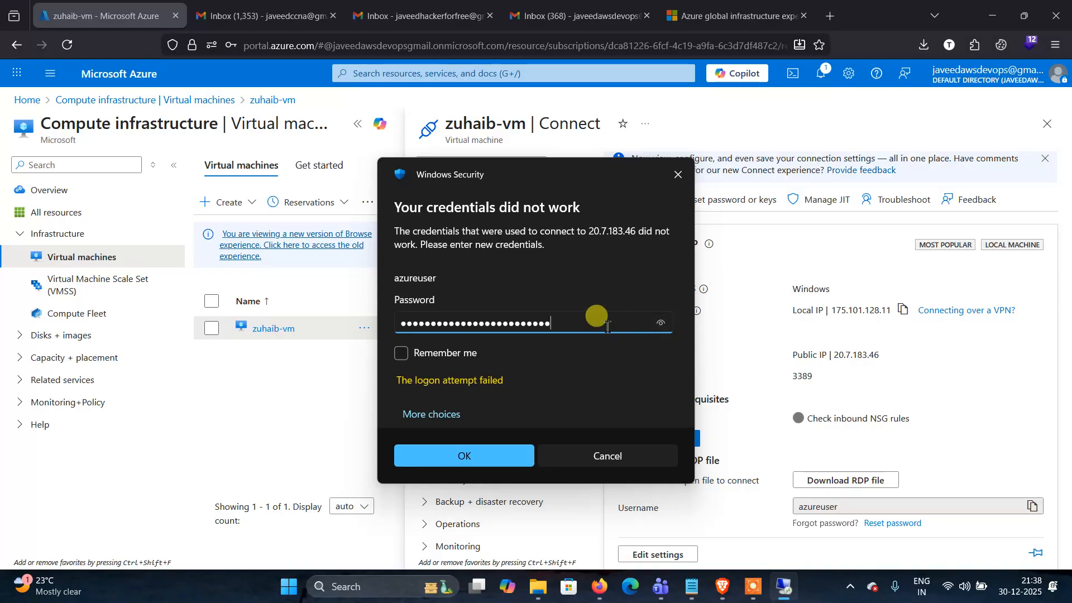
key(BackSpace)
key(BackSpace)
key(BackSpace)
key(BackSpace)
key(BackSpace)
key(BackSpace)
key(BackSpace)
key(BackSpace)
key(BackSpace)
key(BackSpace)
key(BackSpace)
key(BackSpace)
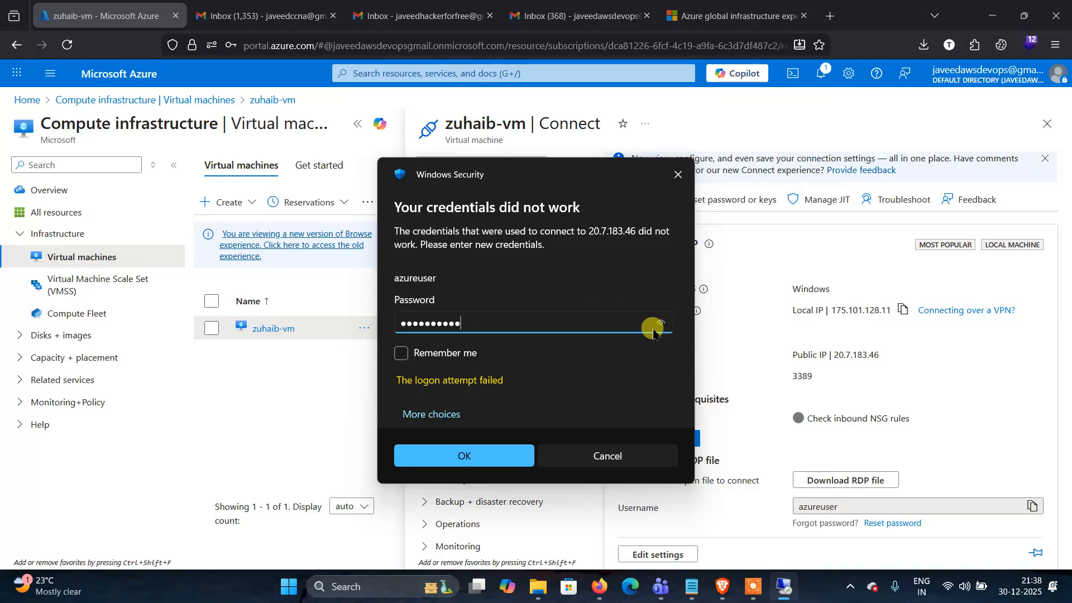
click(660, 326)
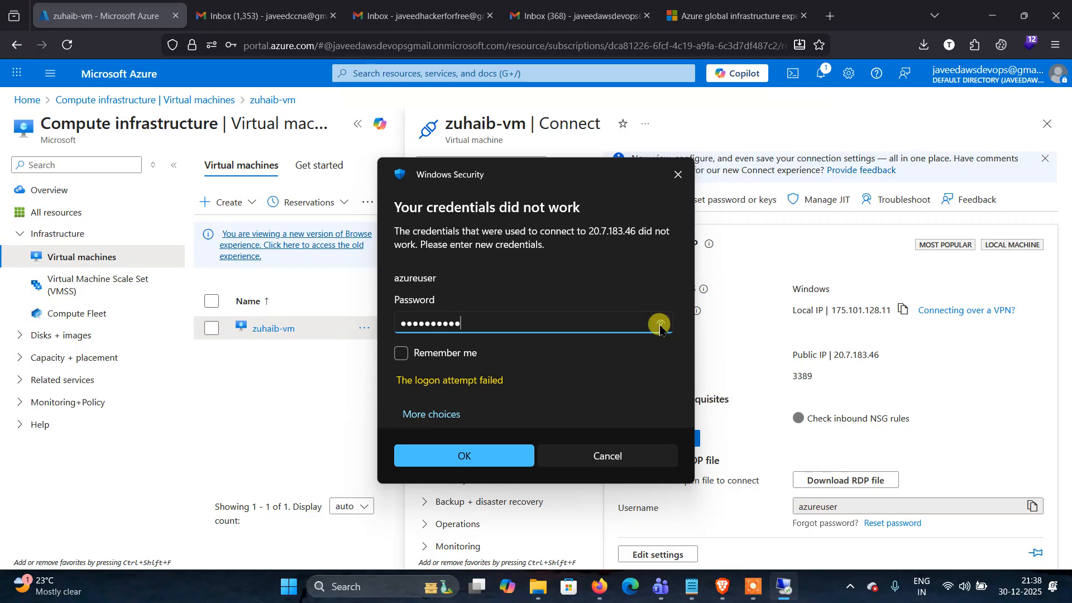
click(661, 326)
click(660, 325)
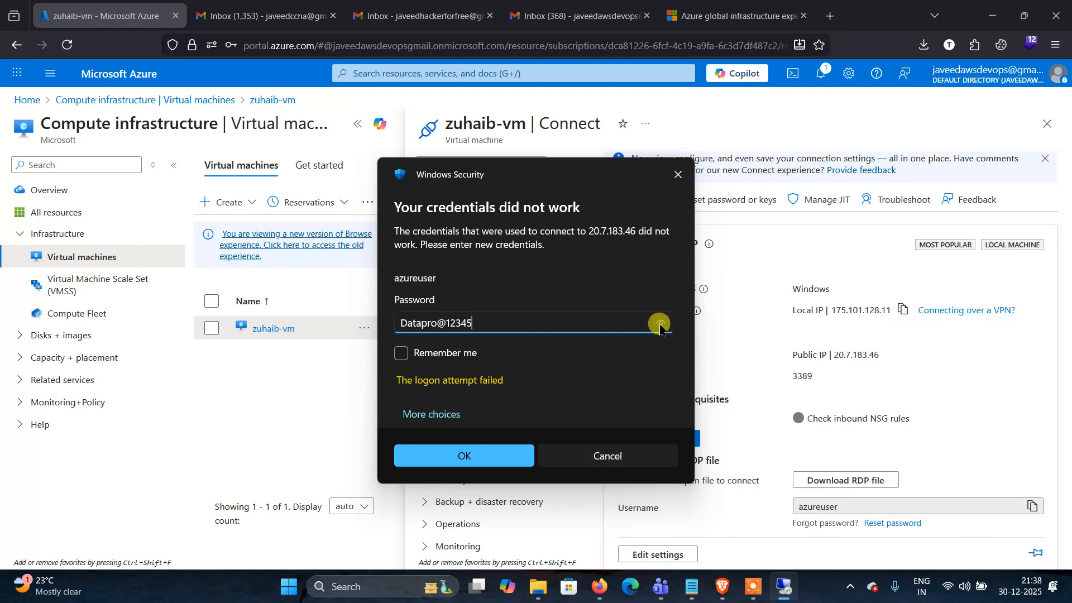
click(481, 451)
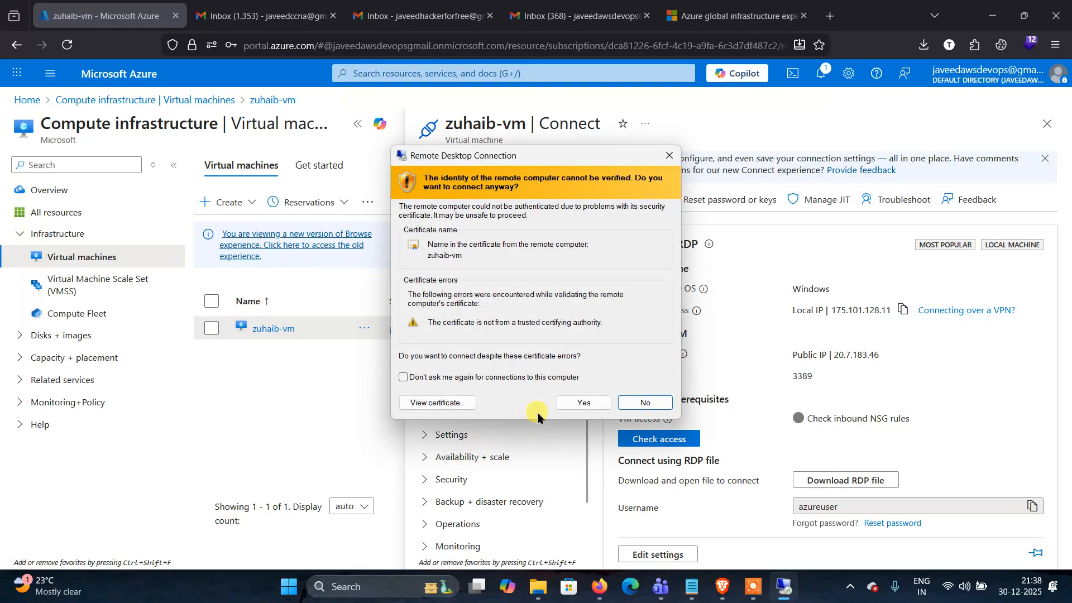
Accept the certificate warning, allow network discovery on the remote desktop, then close the session.
click(584, 403)
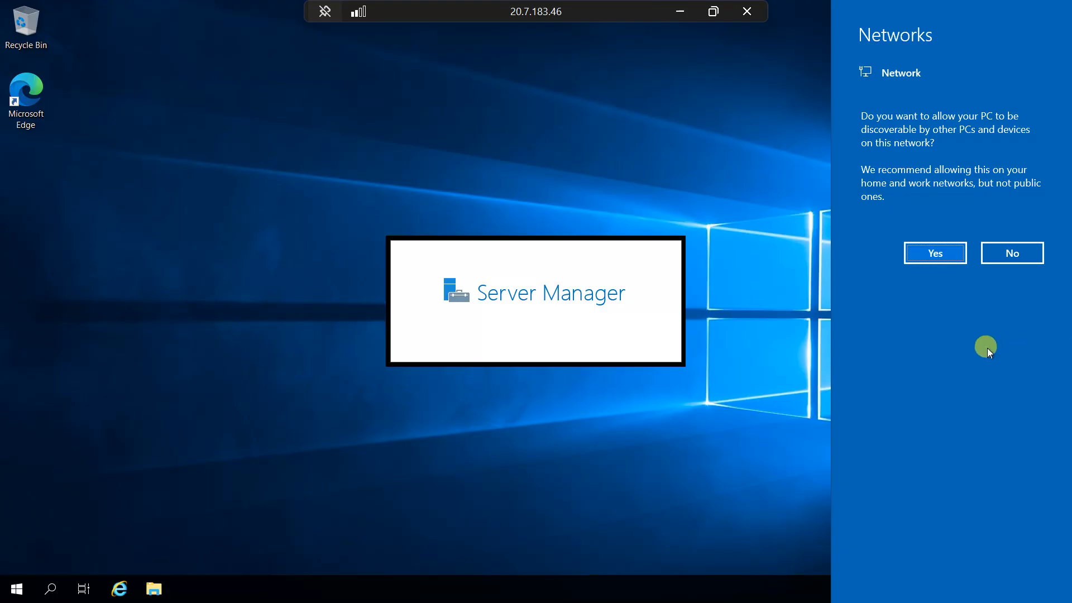
click(936, 254)
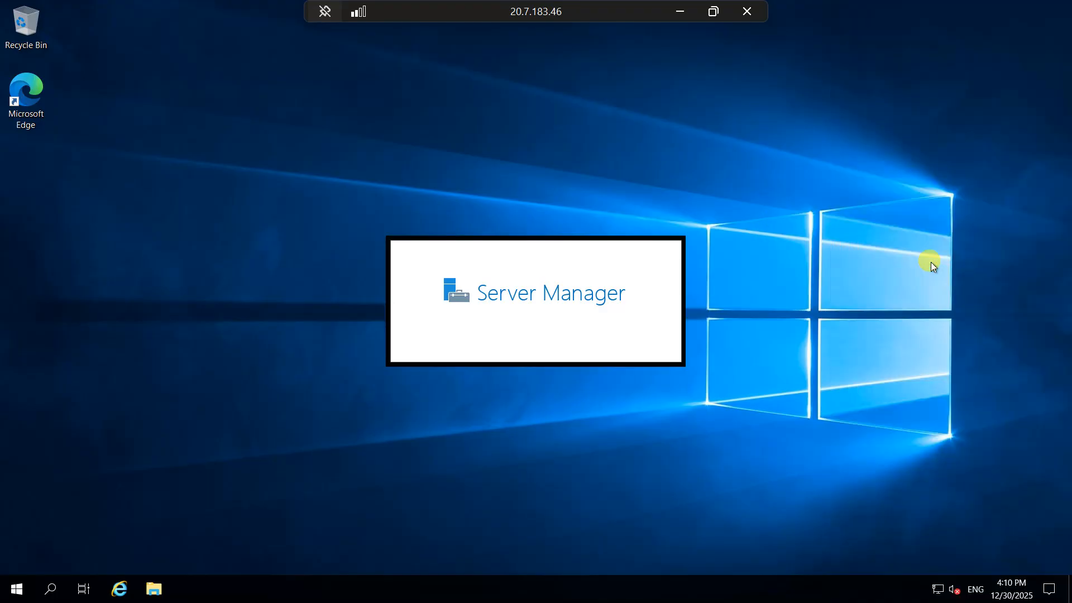
click(749, 12)
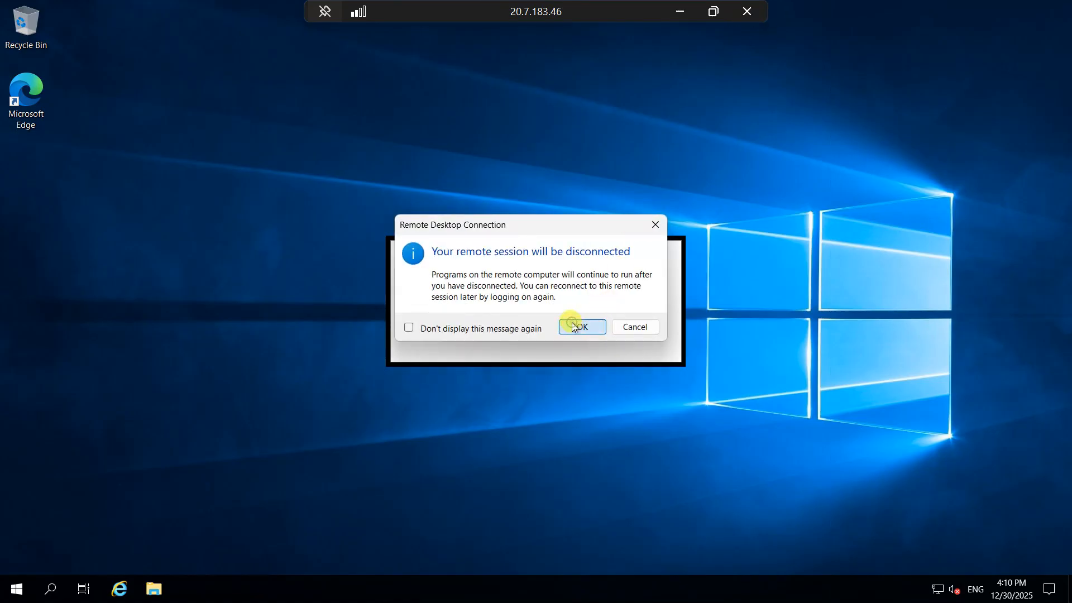
Confirm the RDP disconnect, open the zuhaib-rg resource group, and select all six resources.
click(571, 326)
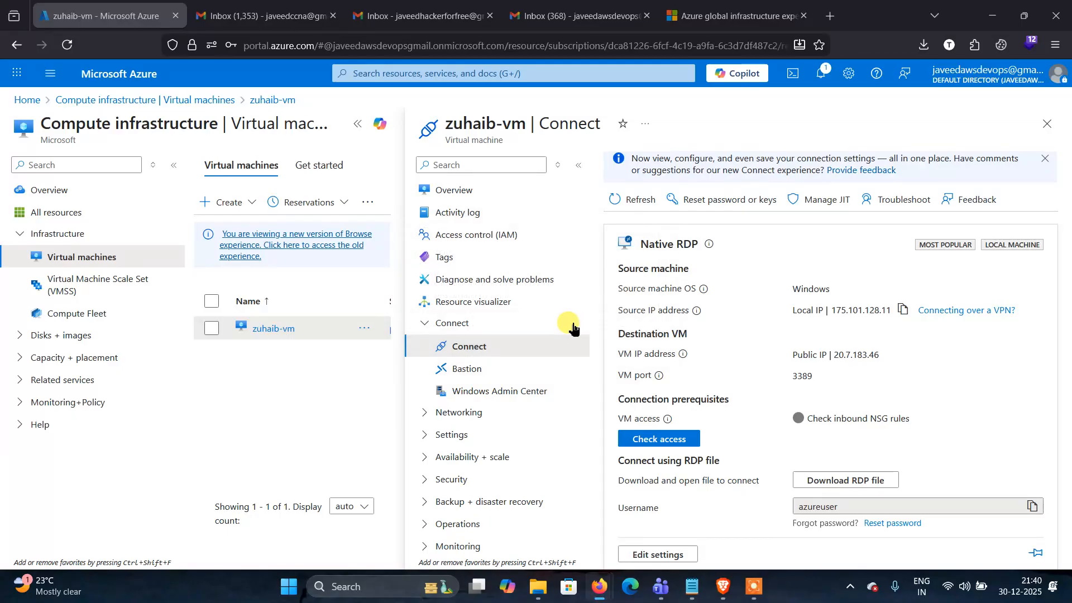
click(23, 100)
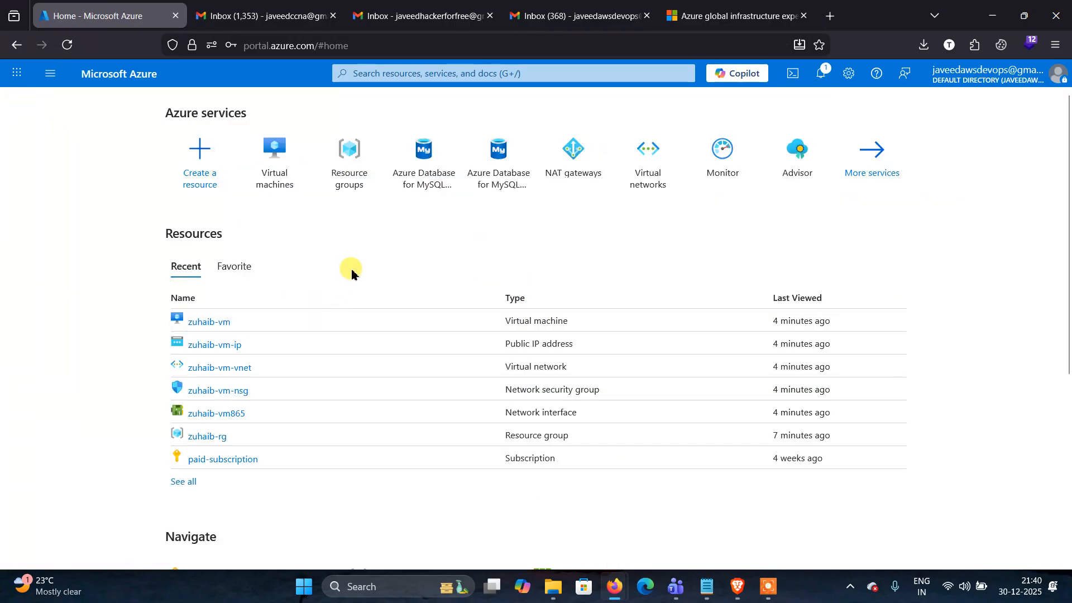
click(355, 163)
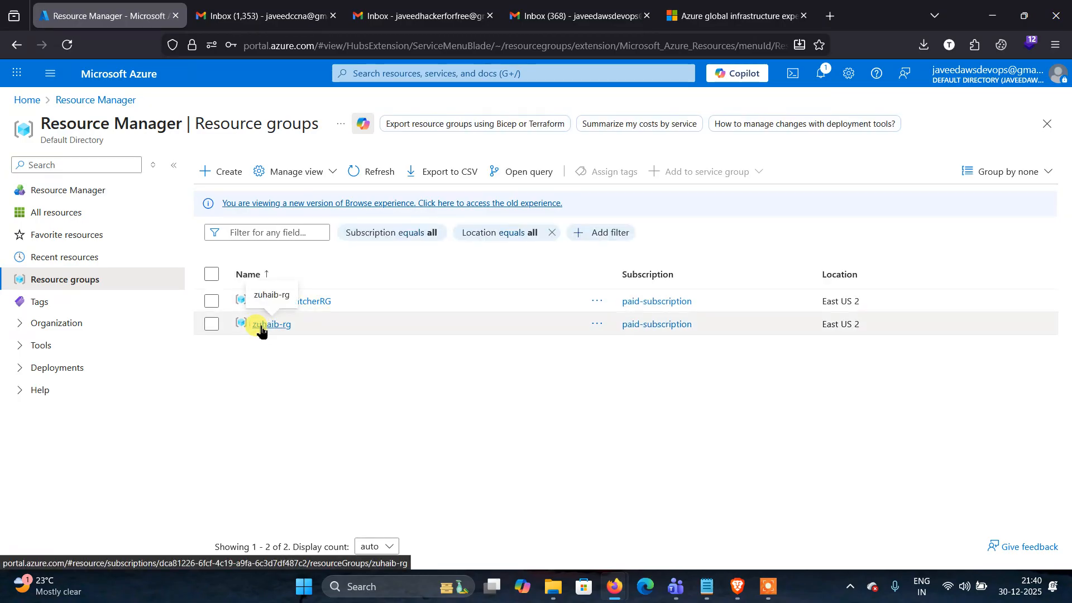
mouse_move(260, 329)
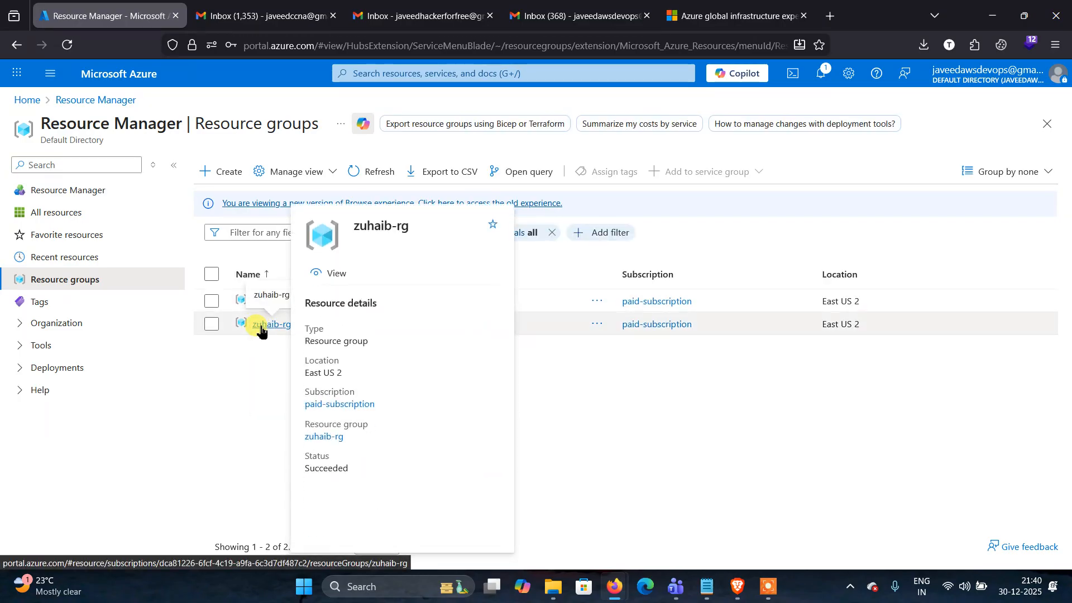
click(267, 326)
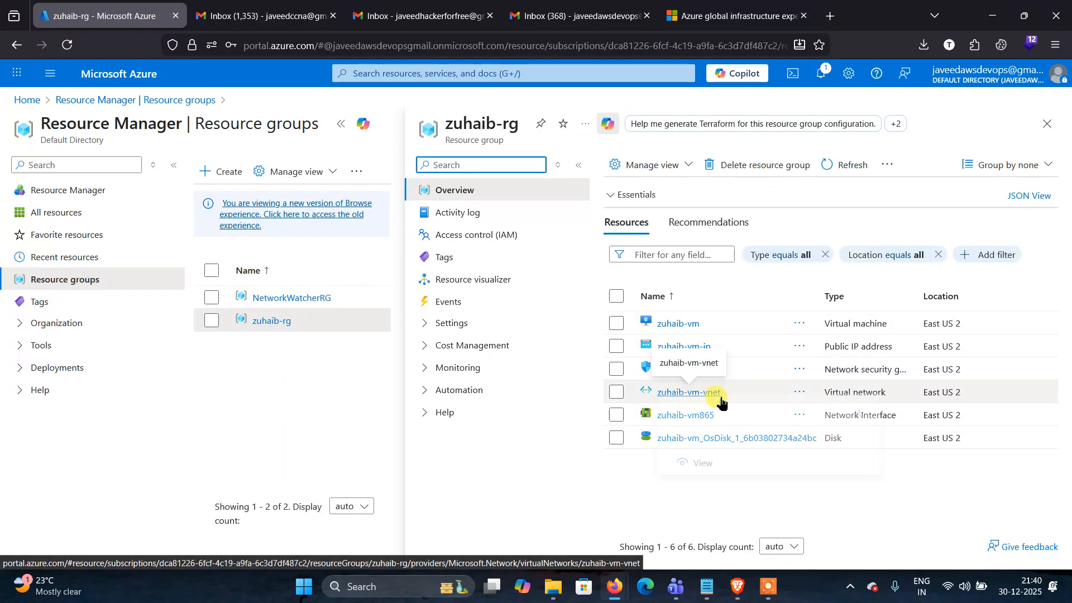
mouse_move(719, 375)
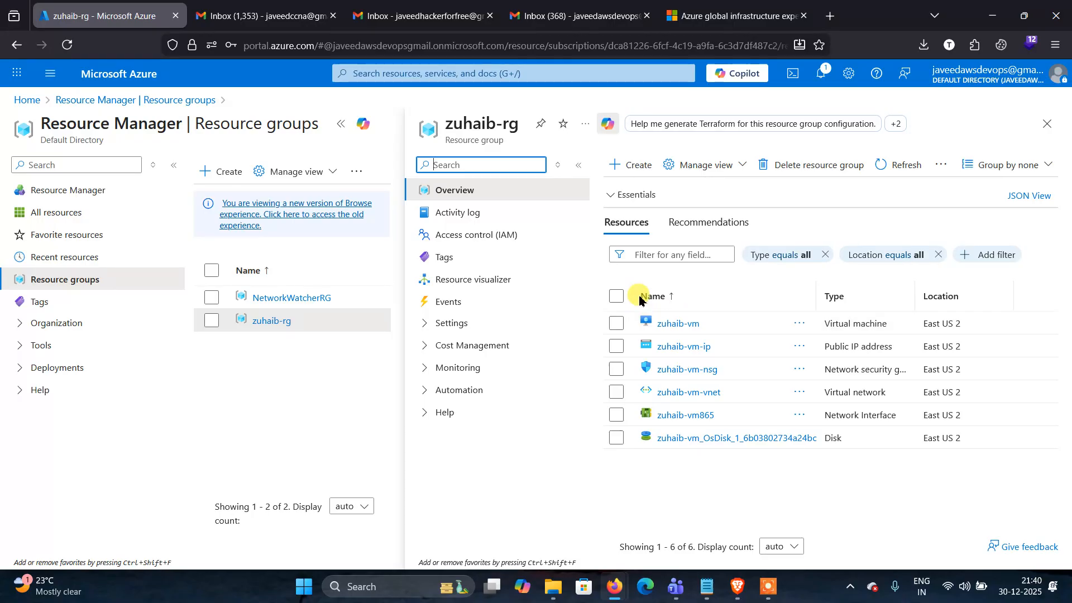
click(618, 296)
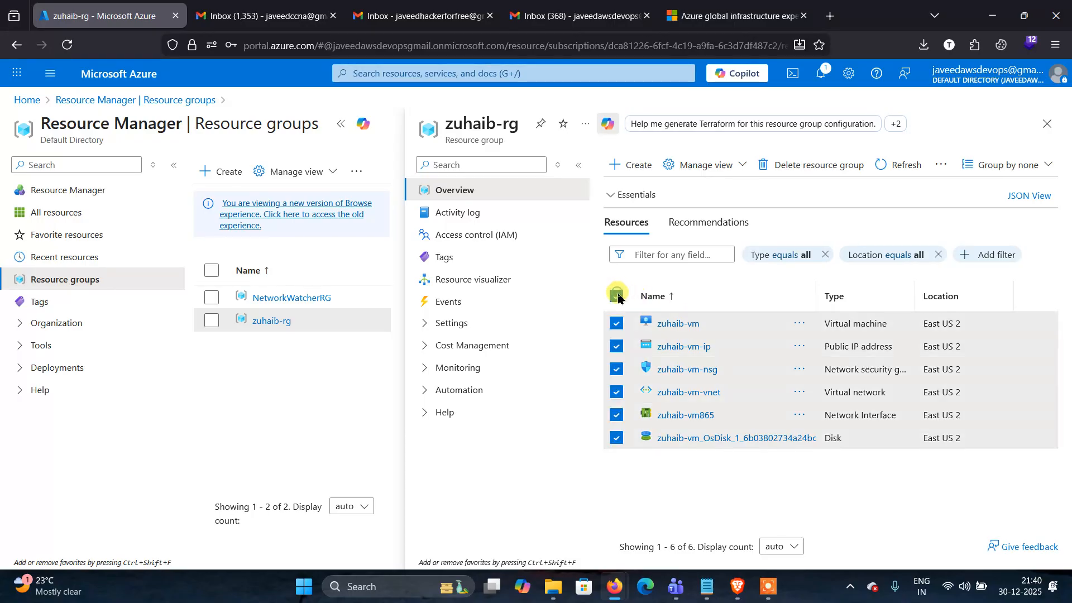
Delete zuhaib-rg with force delete for the VM, confirming the name zuhaib-rg, then check progress.
click(811, 166)
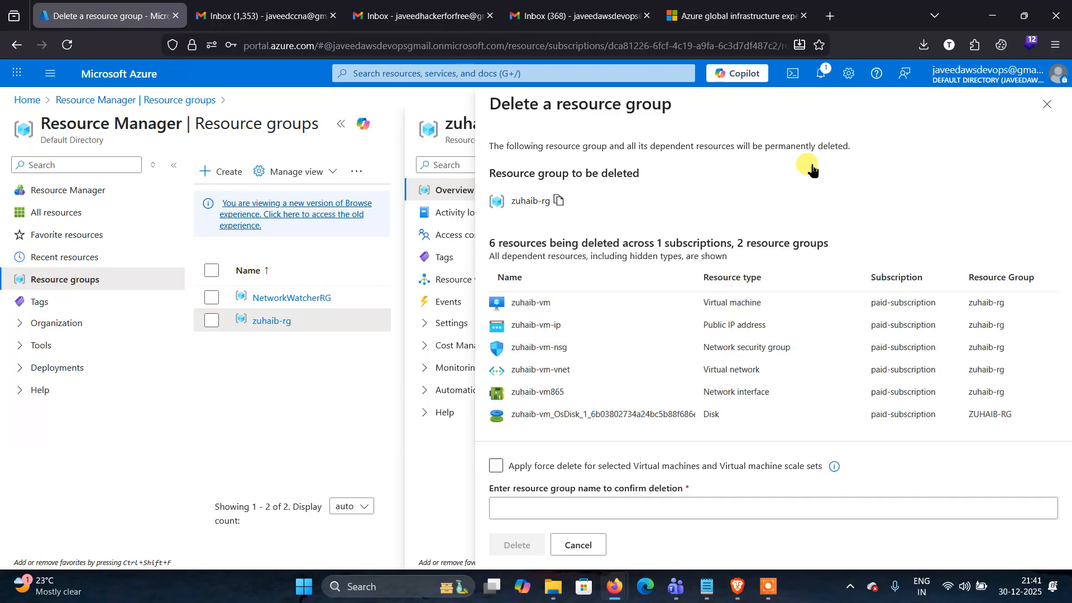
click(560, 201)
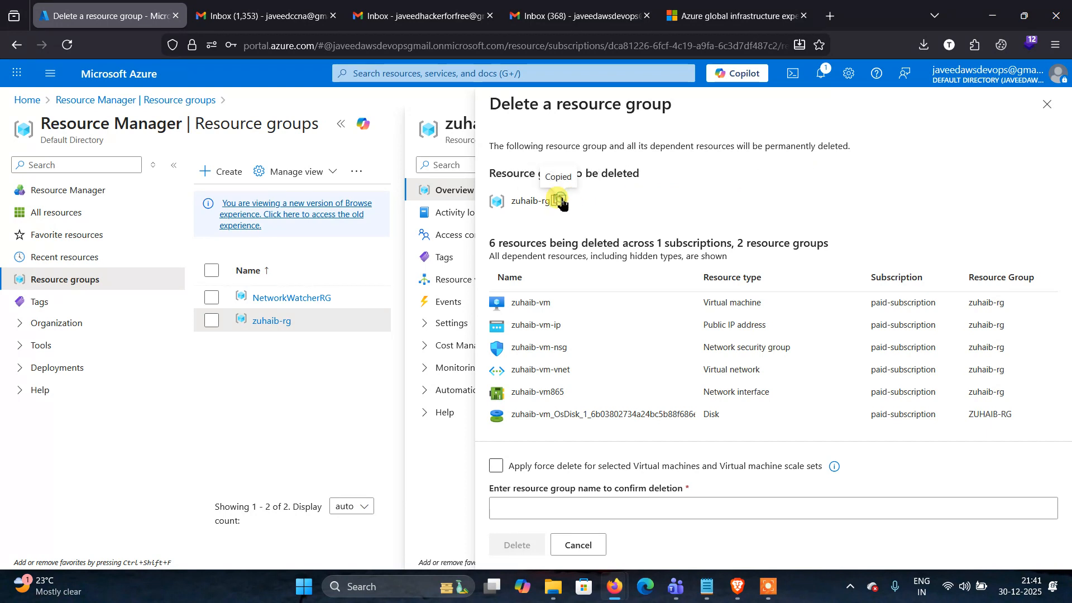
click(496, 468)
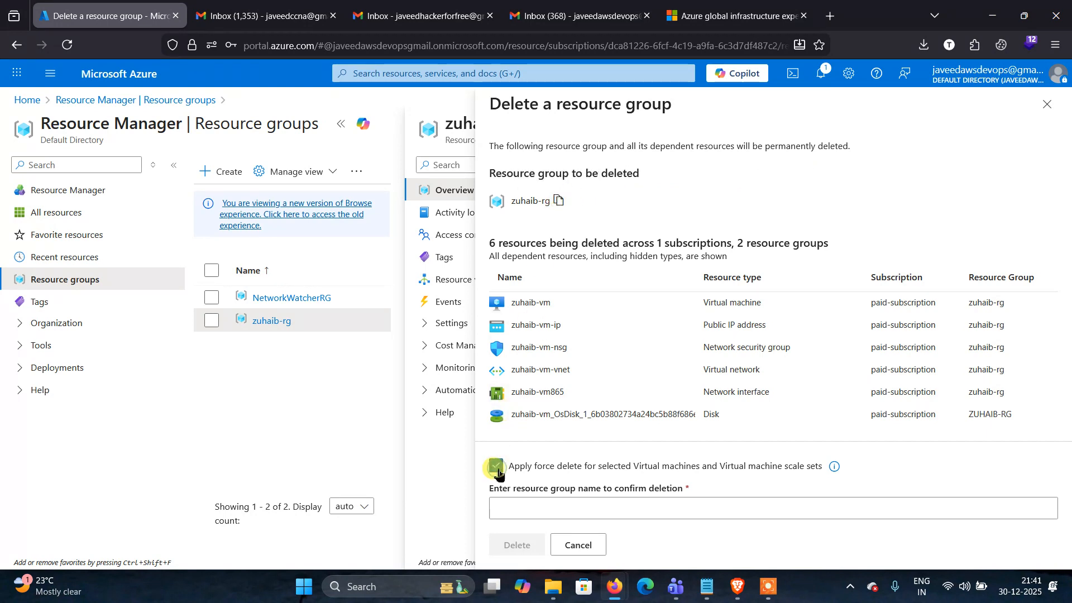
click(504, 508)
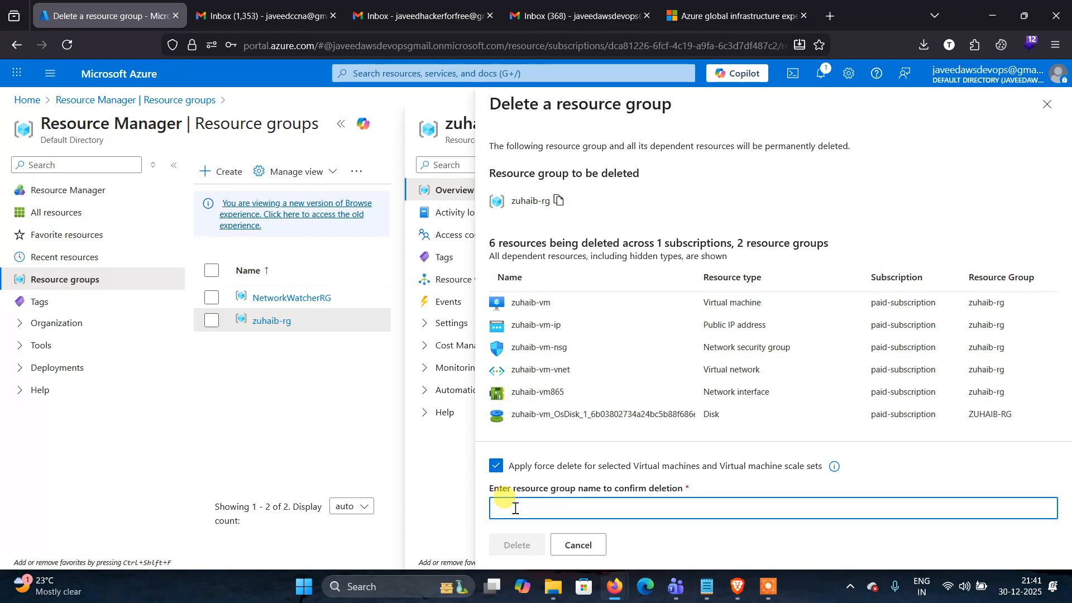
right_click(513, 504)
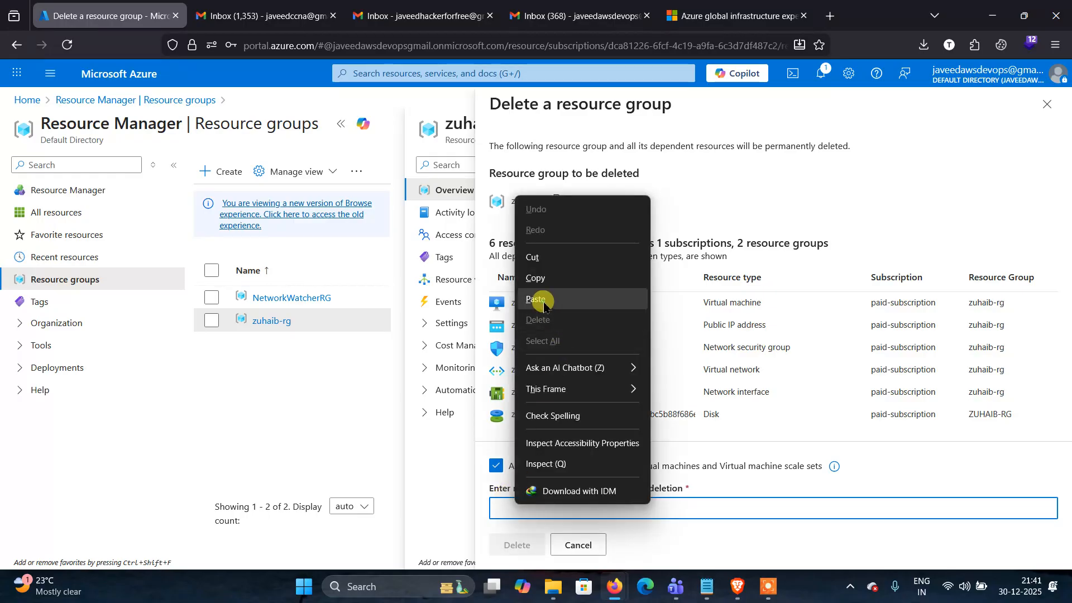
click(547, 301)
click(507, 550)
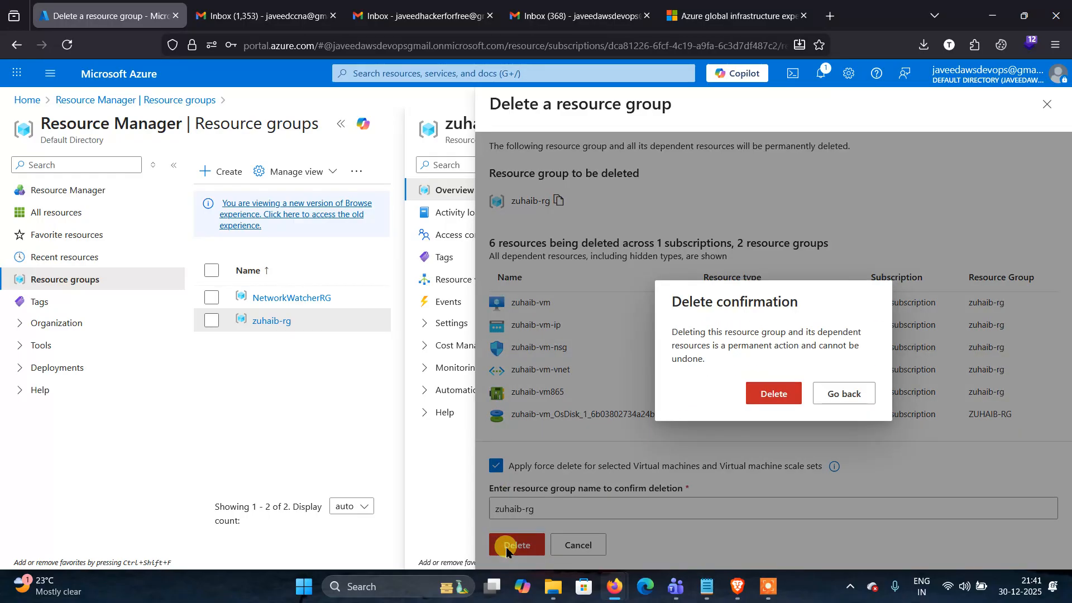
click(773, 394)
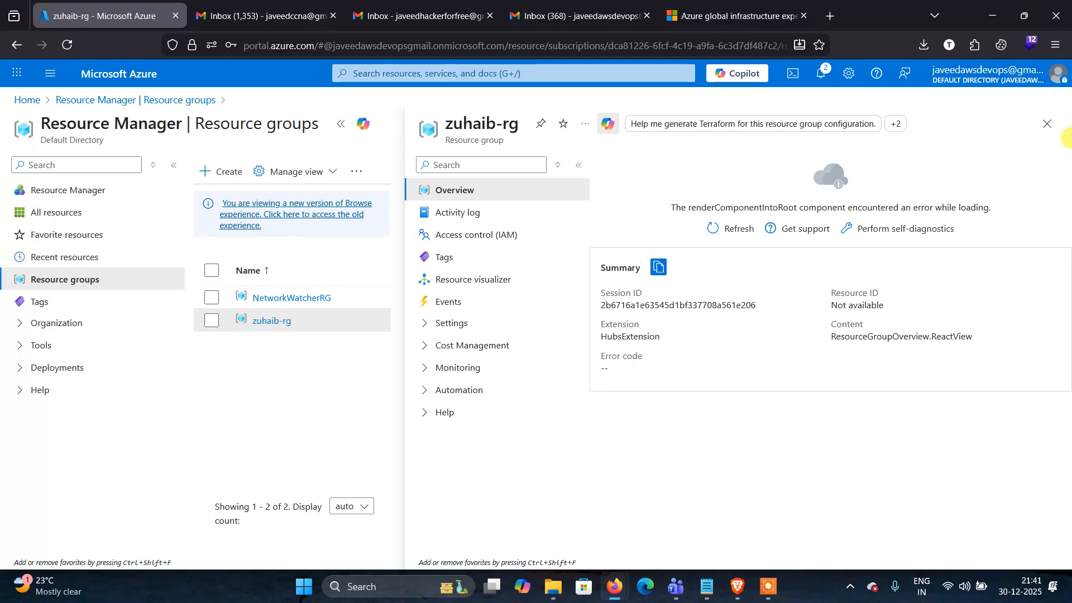
click(830, 73)
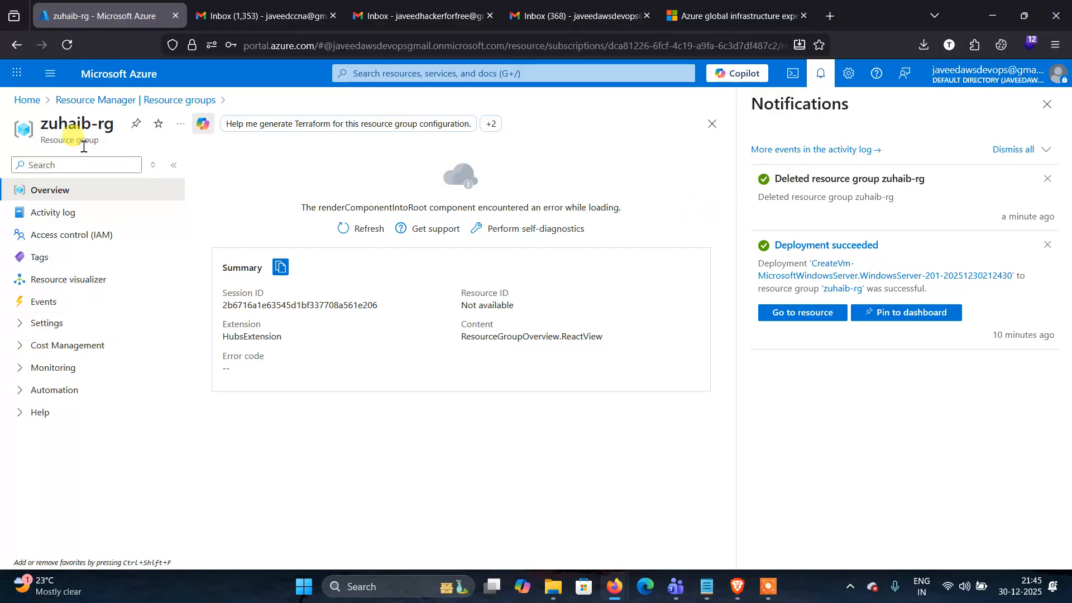
Return to the Azure home page and dismiss the Notifications pane.
click(21, 98)
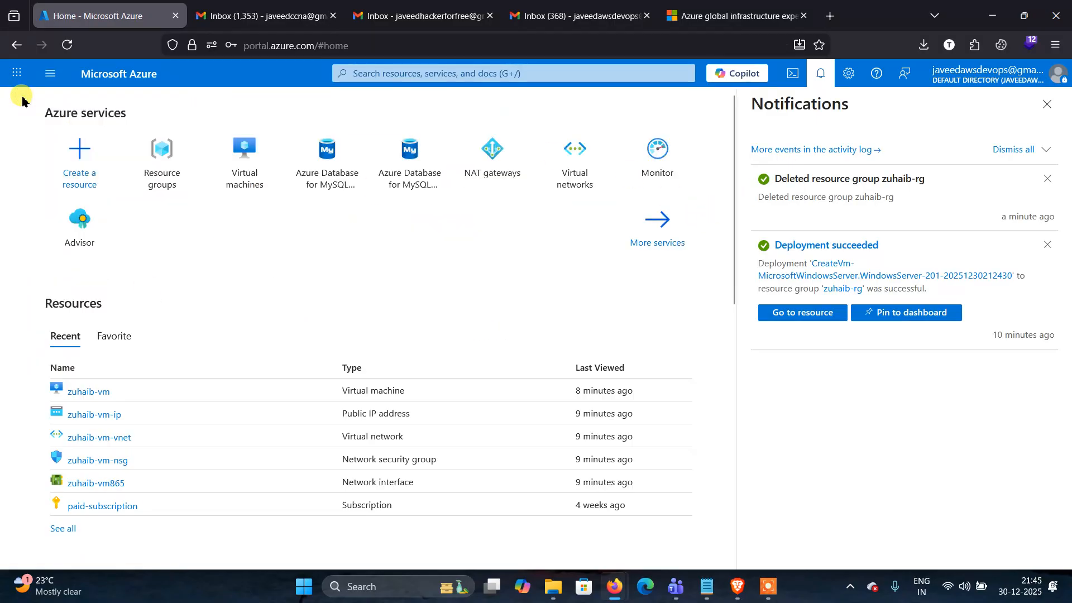
click(1047, 105)
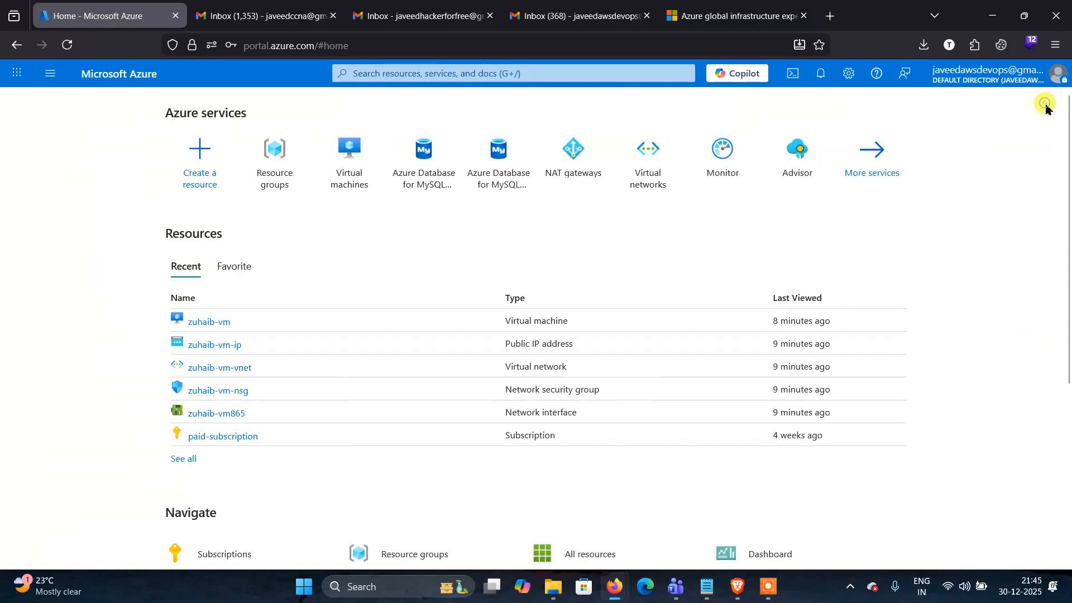
Start a new resource group named briilant-rg and bring up its Review + create validation.
click(281, 155)
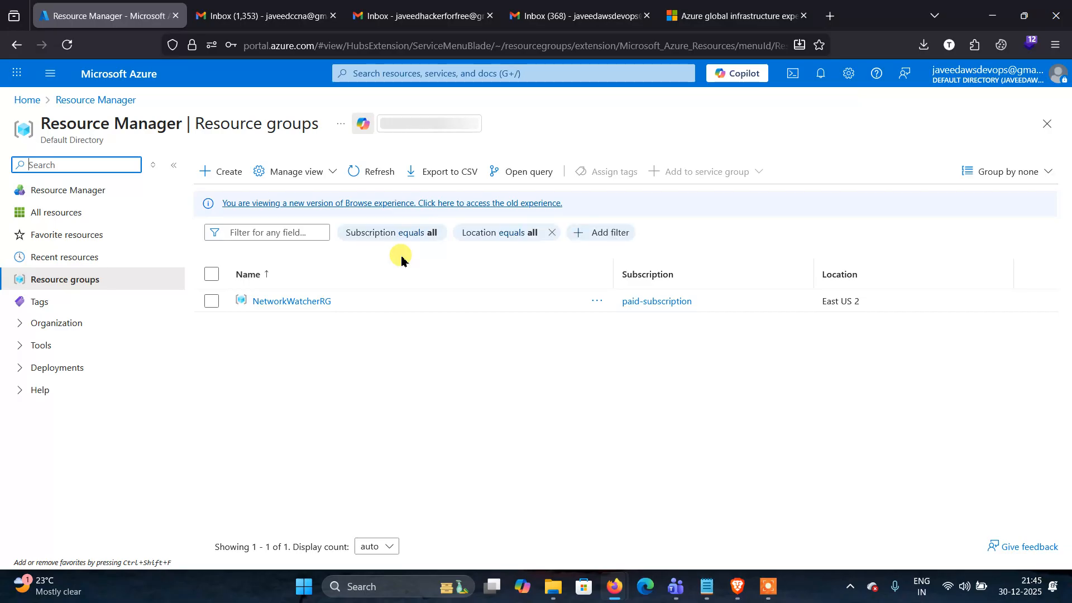
click(214, 177)
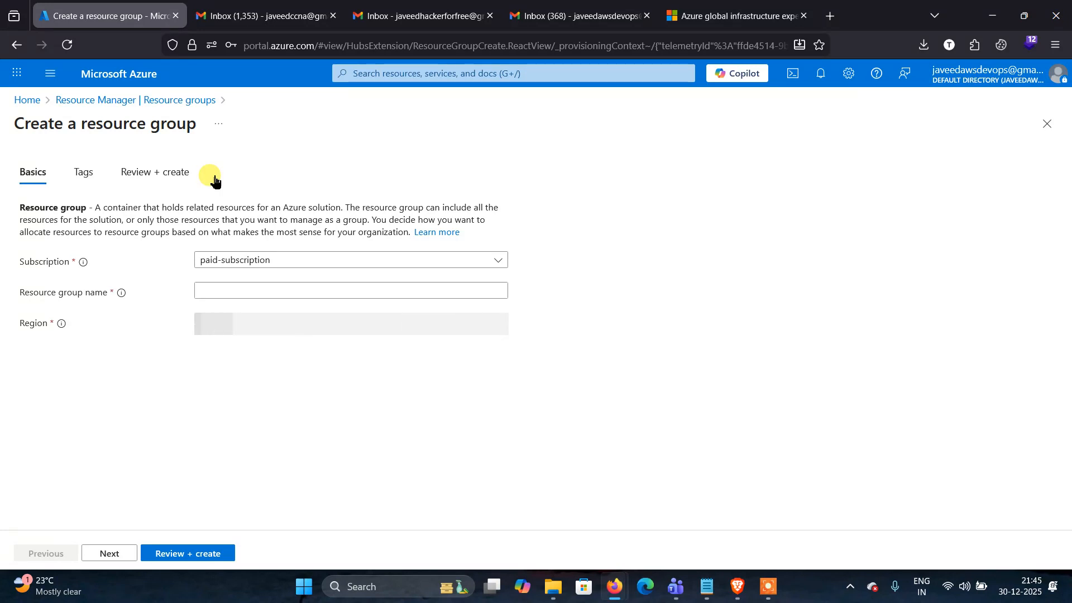
click(257, 287)
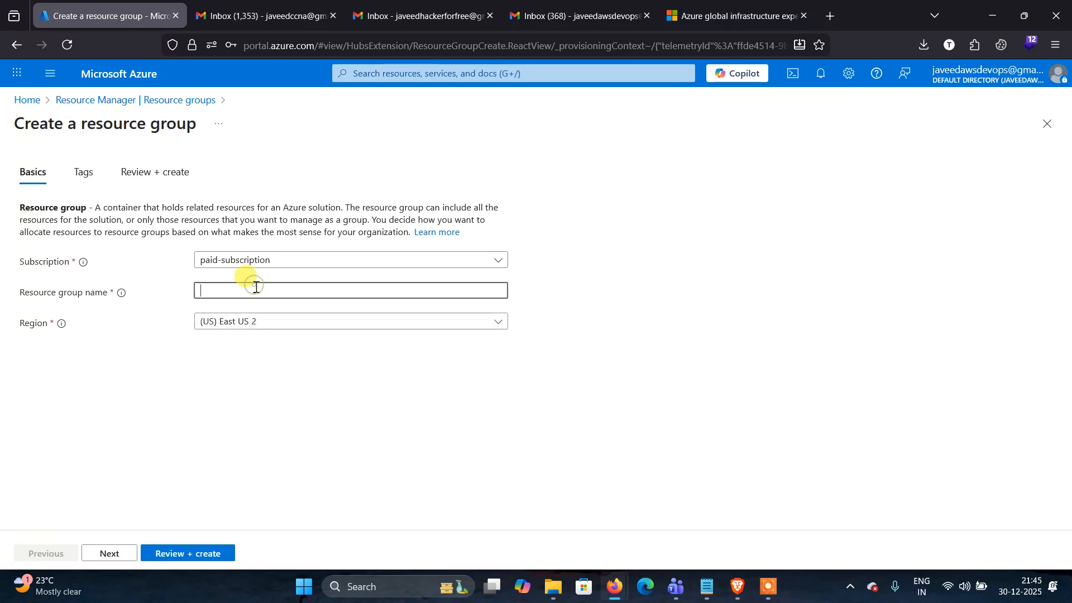
text(briilaina)
key(BackSpace)
key(BackSpace)
key(BackSpace)
key(BackSpace)
key(BackSpace)
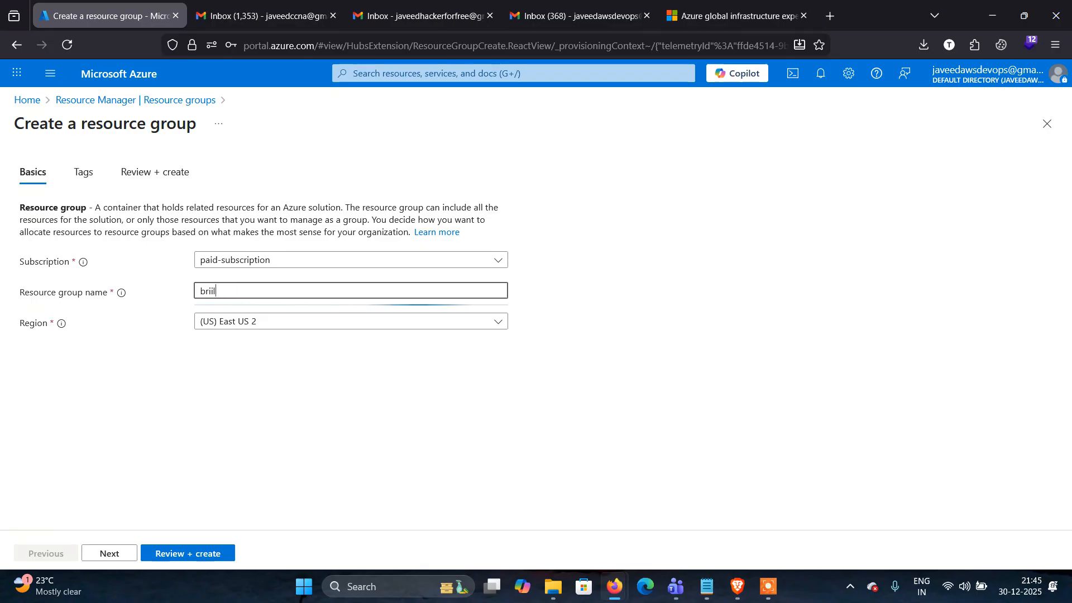
text(ant)
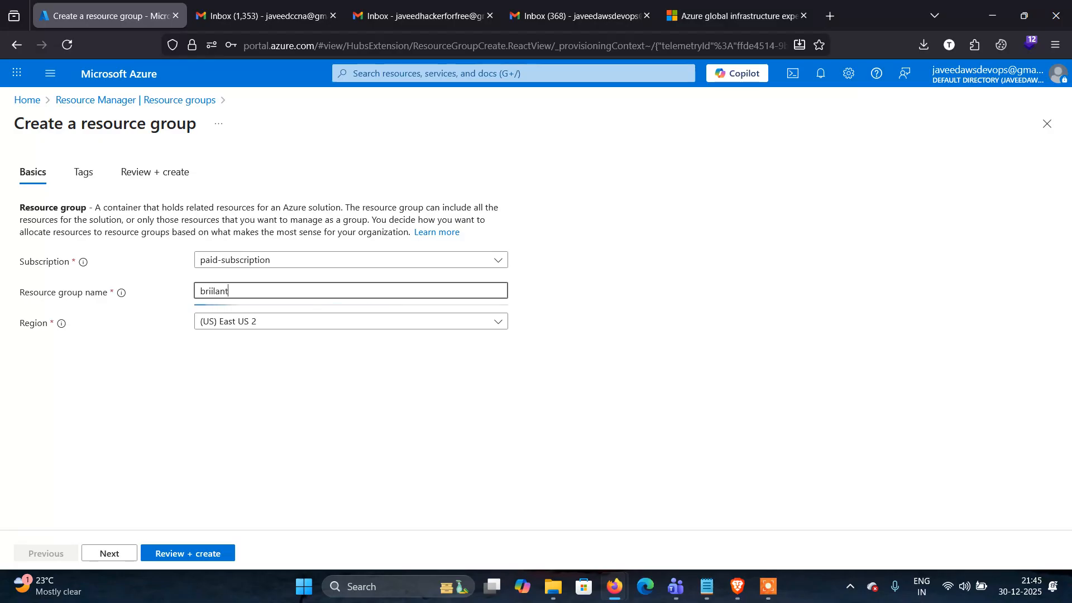
text(-rg)
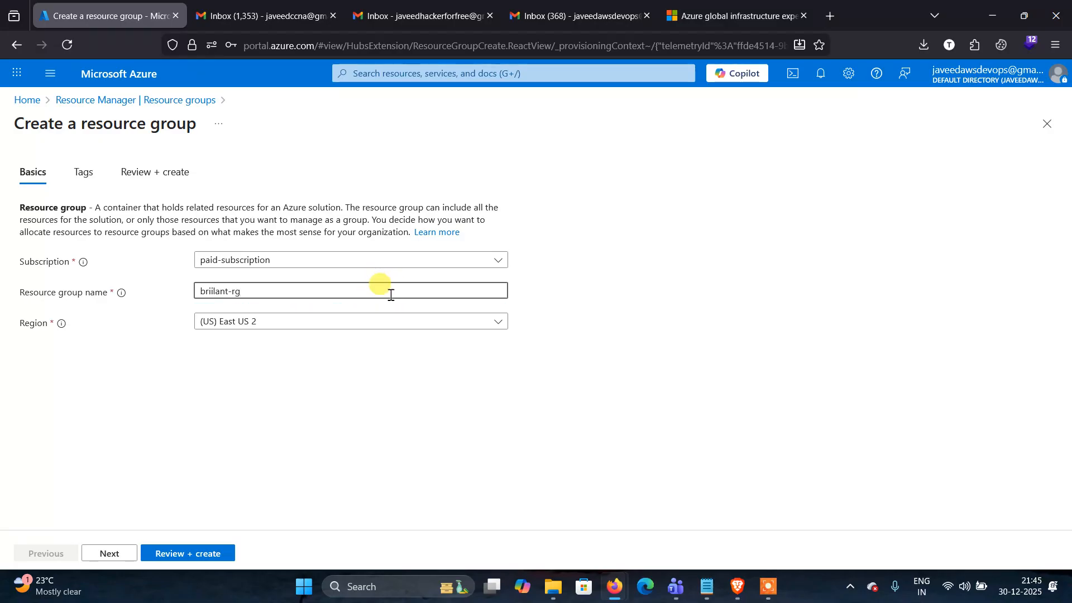
click(186, 549)
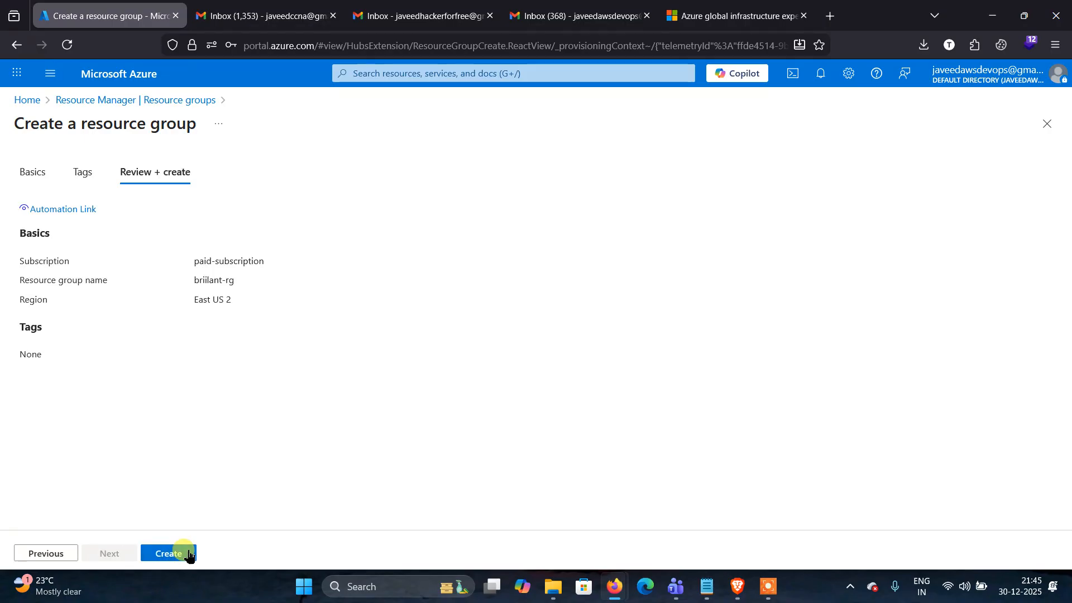
Create briilant-rg, refresh the Resource groups list to confirm it, then return Home.
click(187, 554)
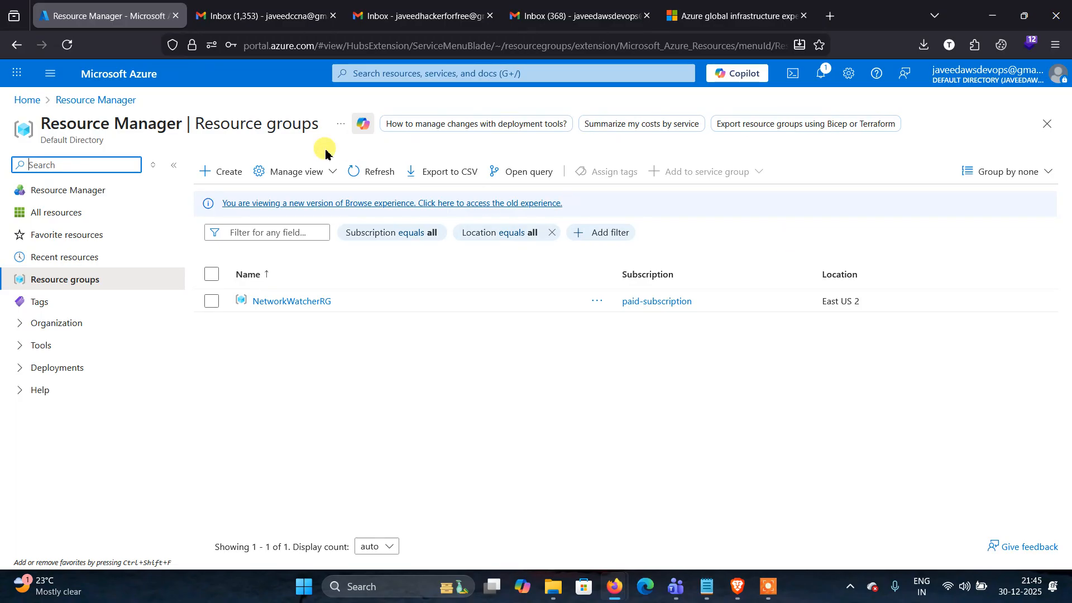
click(68, 44)
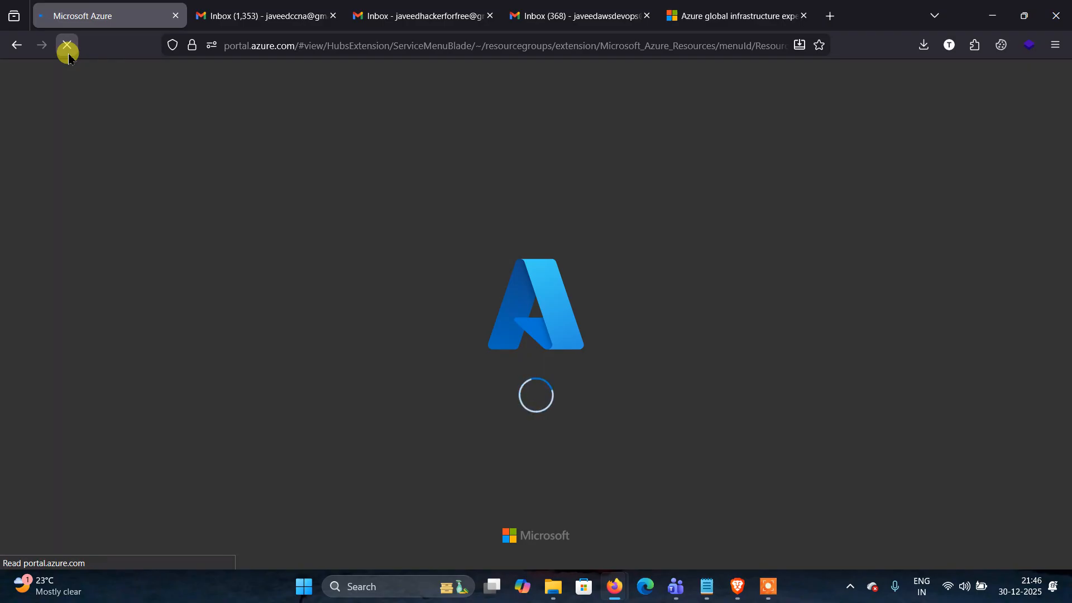
click(68, 47)
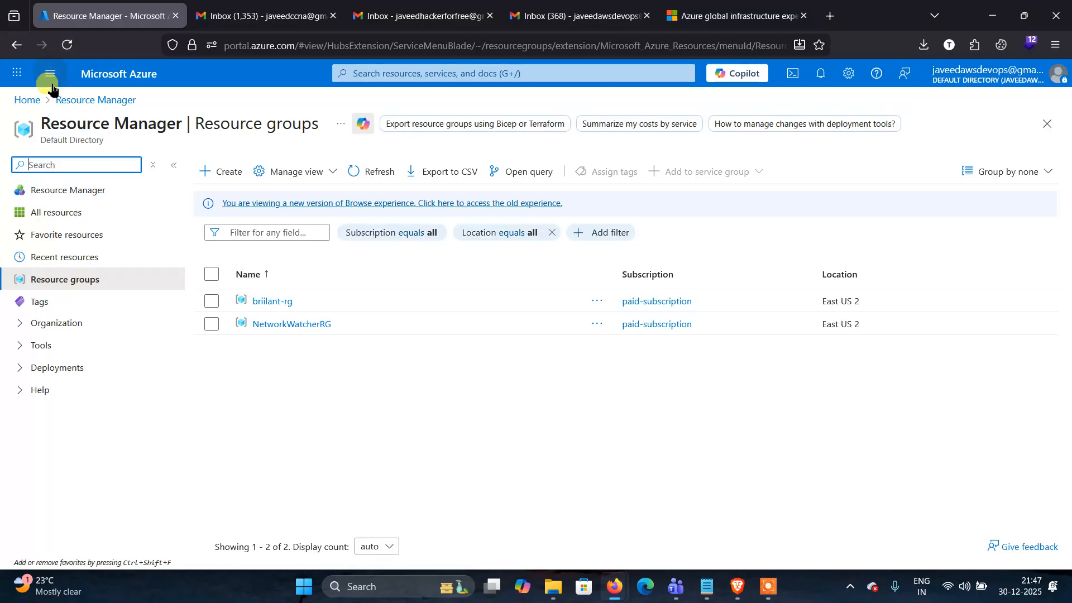
click(32, 100)
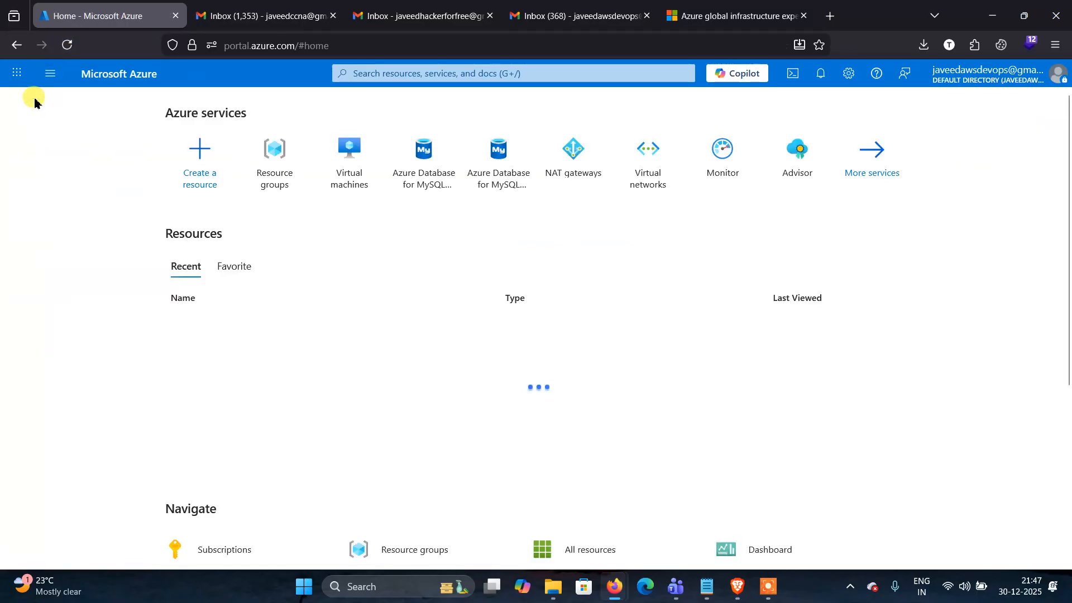
From the Virtual machines list, choose Create > Virtual machine.
click(339, 174)
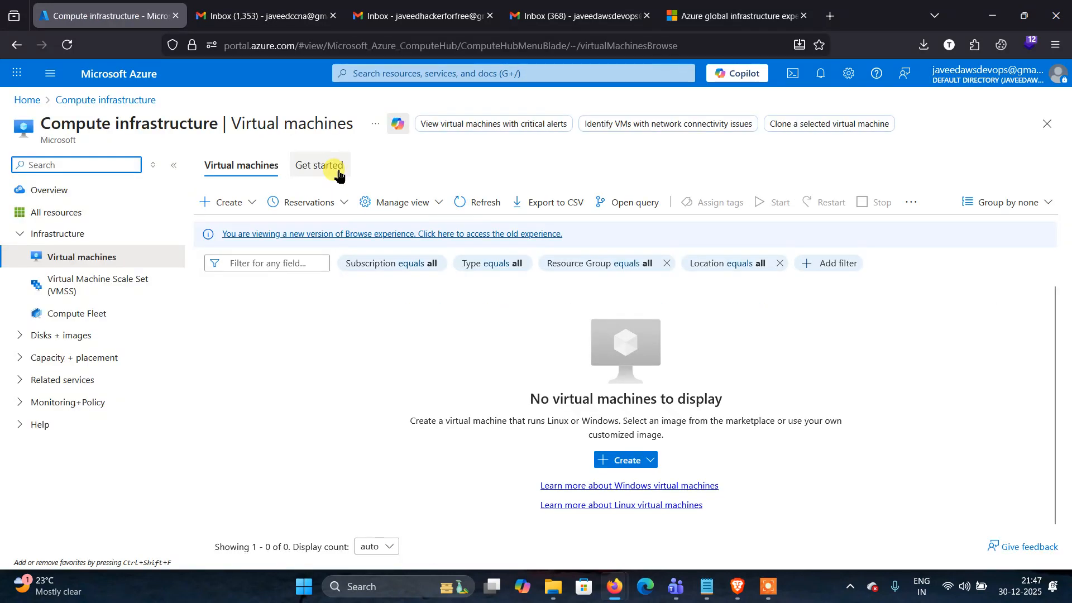
click(247, 204)
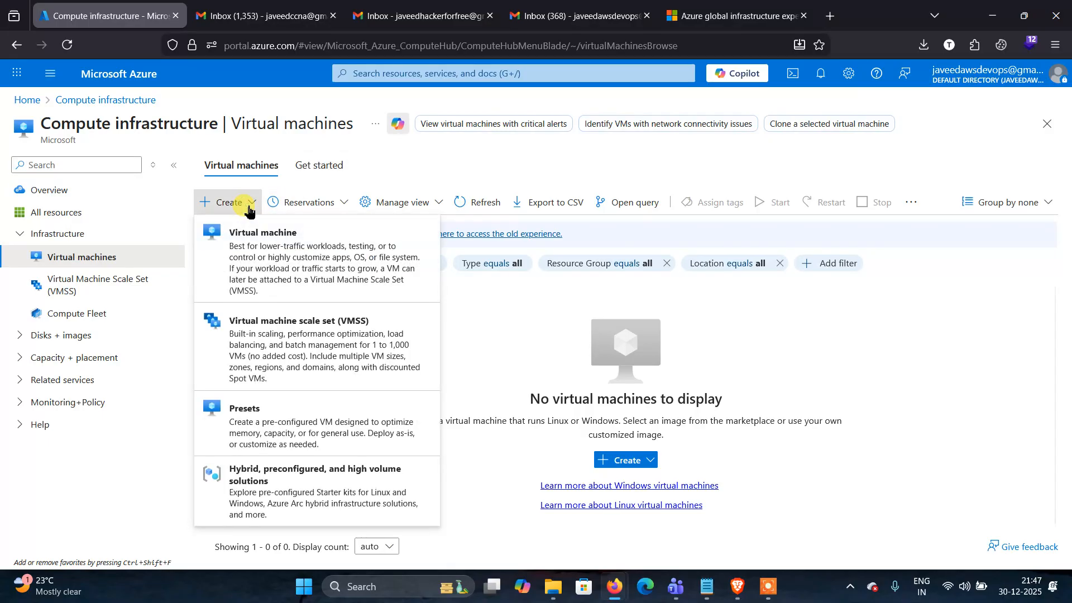
click(256, 257)
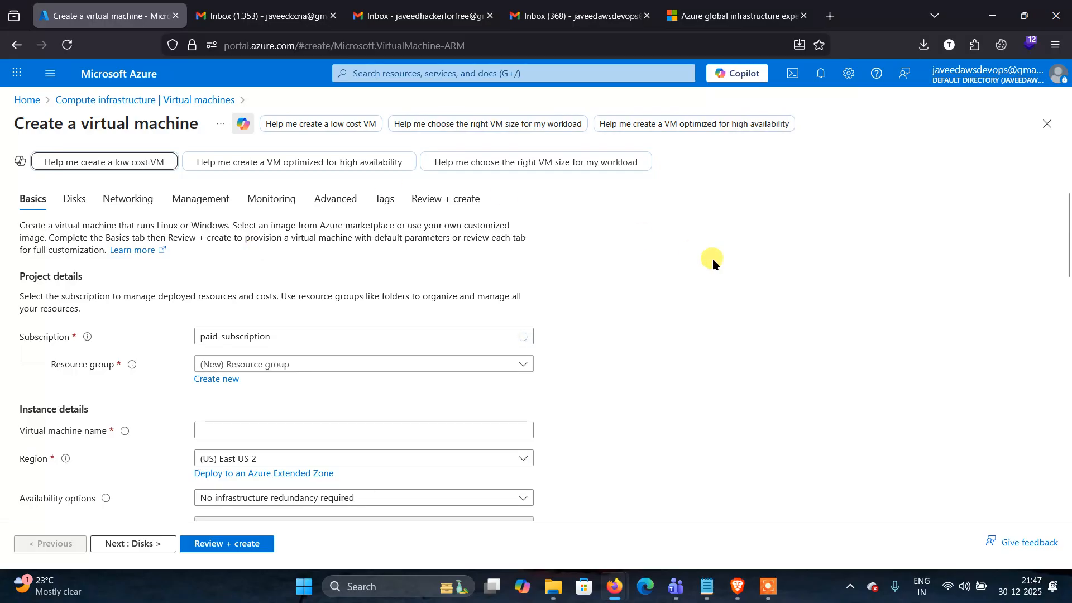
Place the new VM in resource group briilant-rg and name it javeedvm.
scroll(726, 262, down, 1)
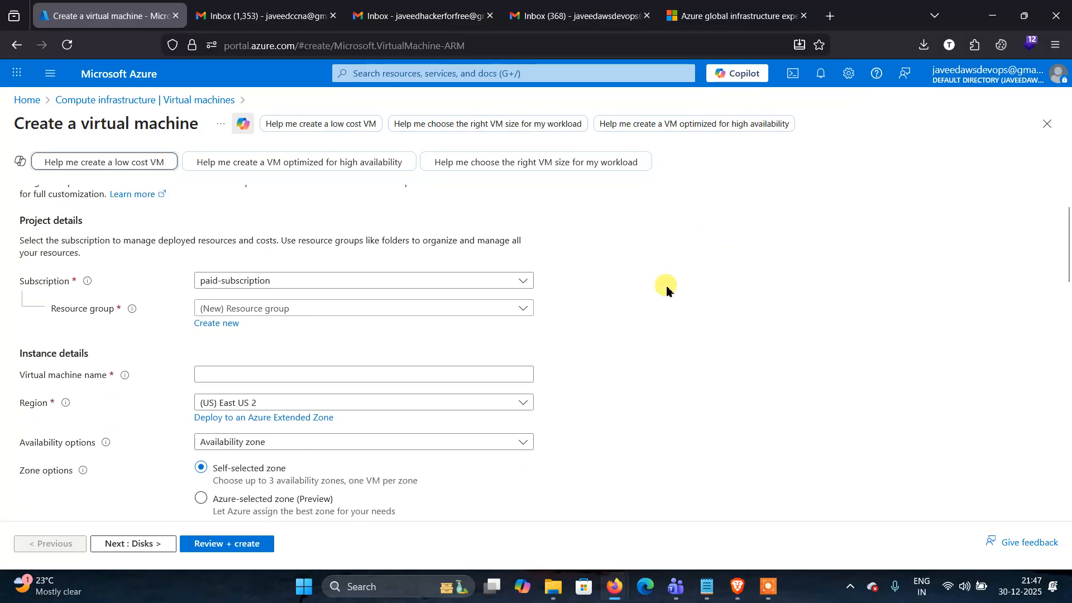
click(521, 308)
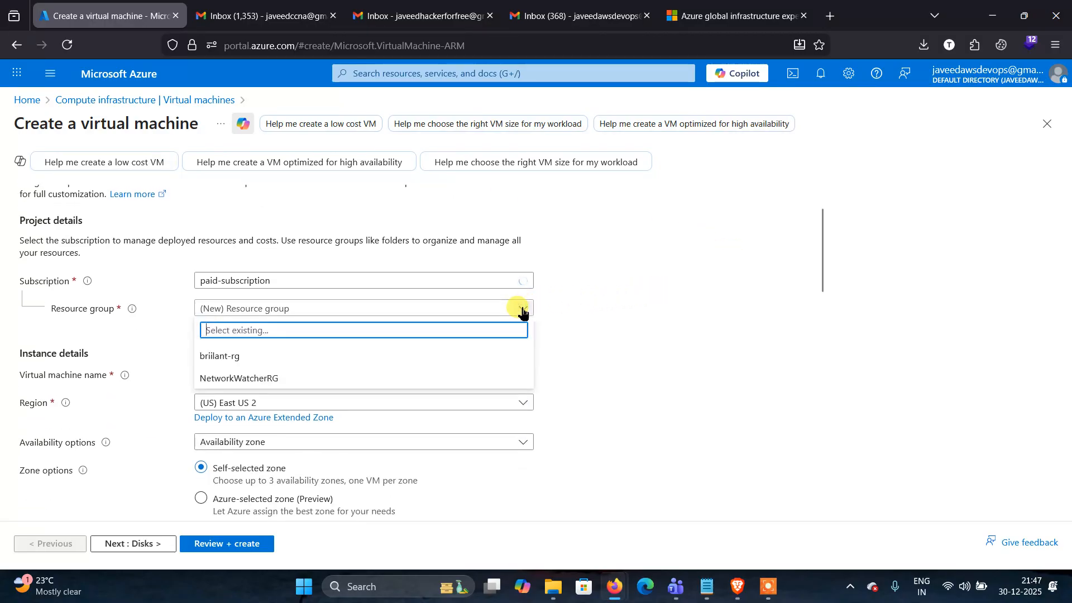
click(202, 357)
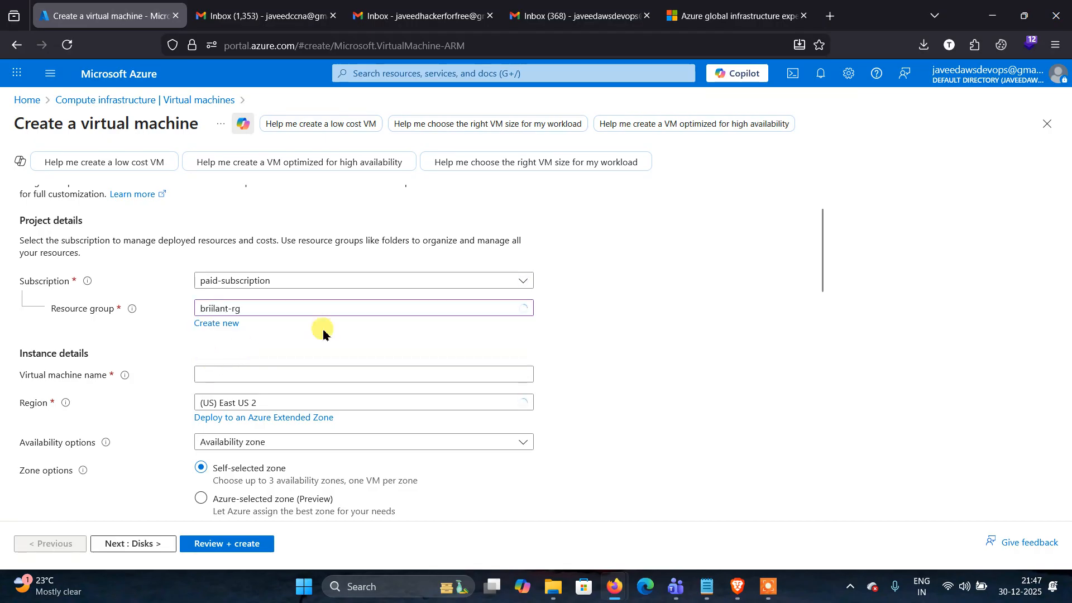
click(304, 374)
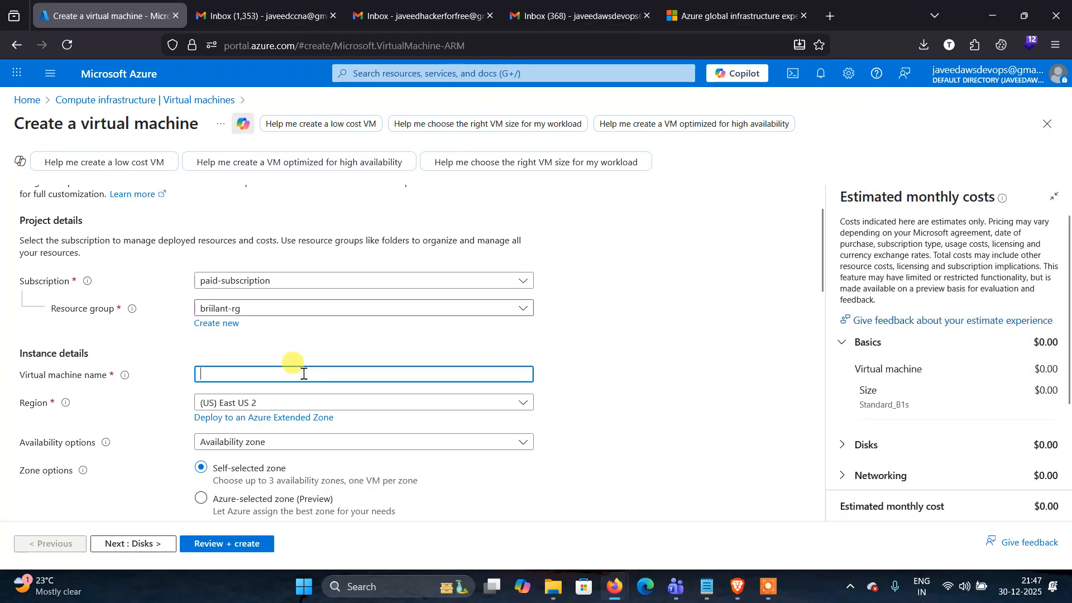
text(ja)
text(ved)
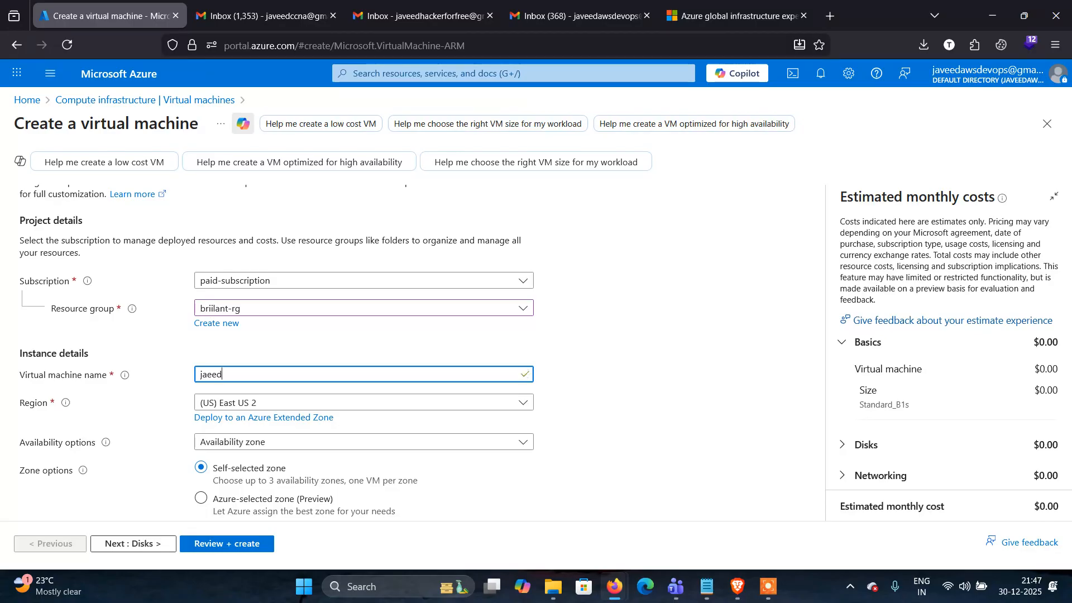
key(BackSpace)
key(BackSpace)
key(BackSpace)
text(veed)
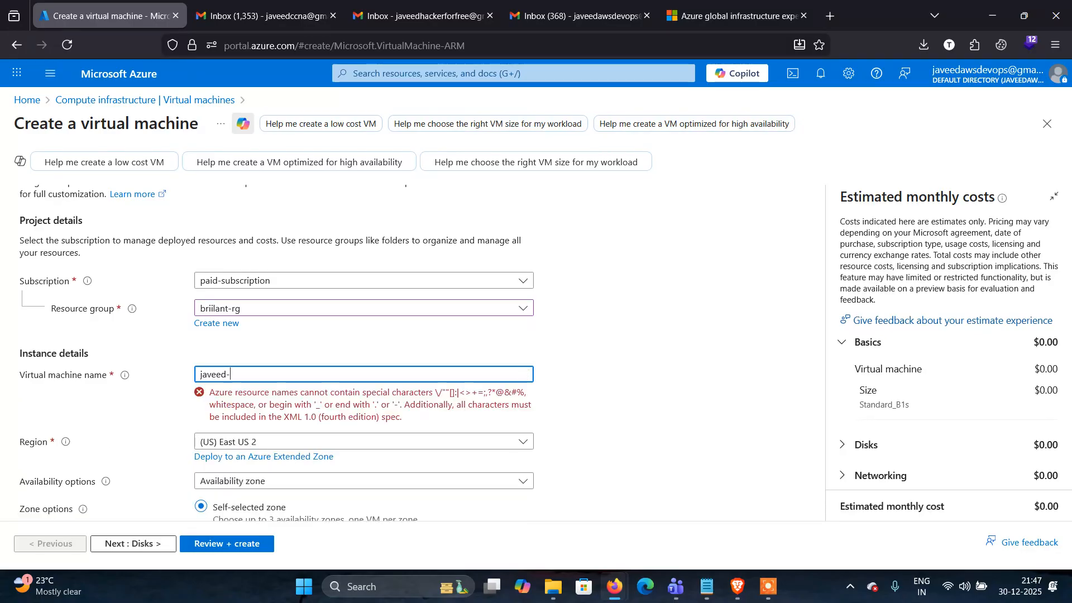
key(BackSpace)
text(v)
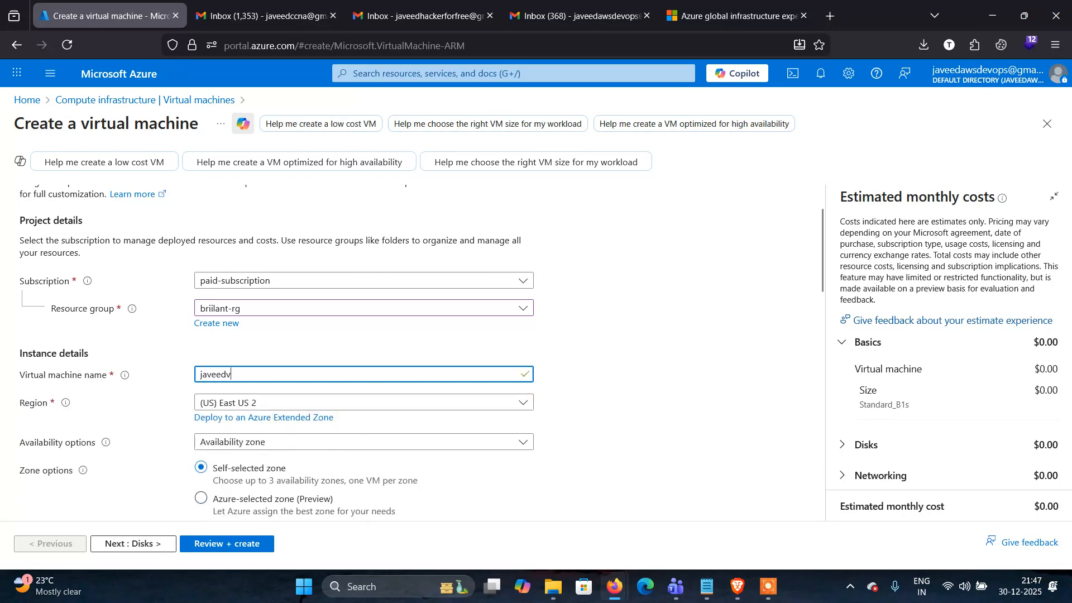
text(m)
Set Availability options to No infrastructure redundancy required.
scroll(638, 353, down, 2)
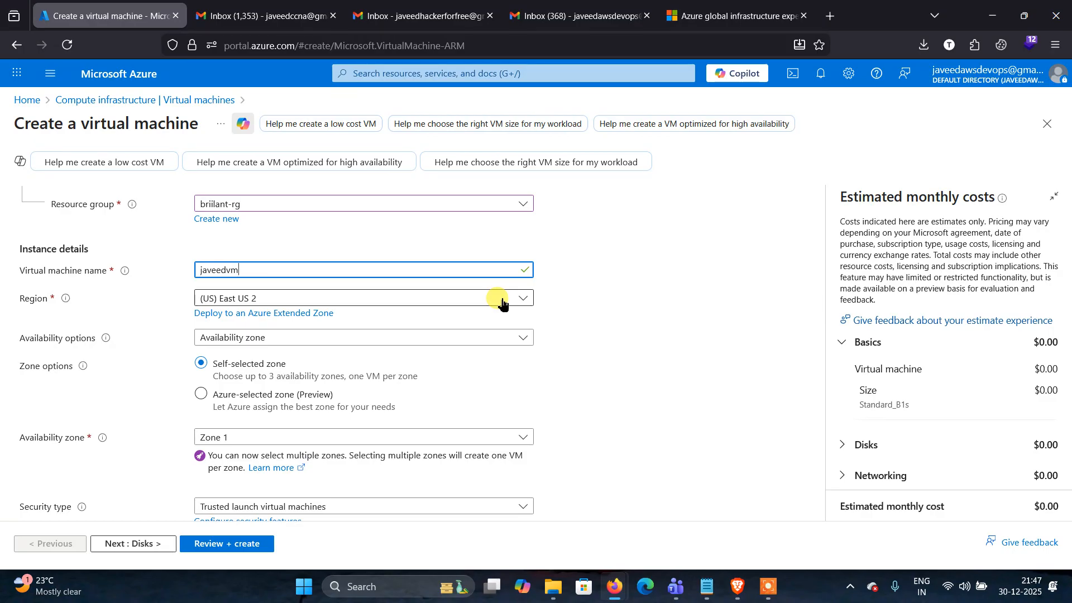
click(524, 339)
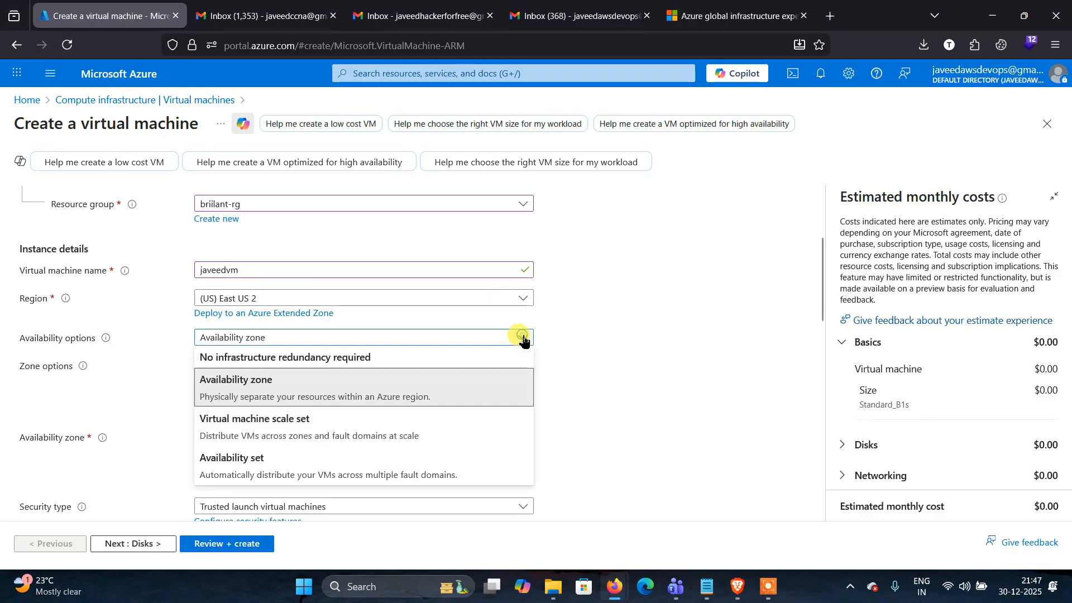
click(346, 362)
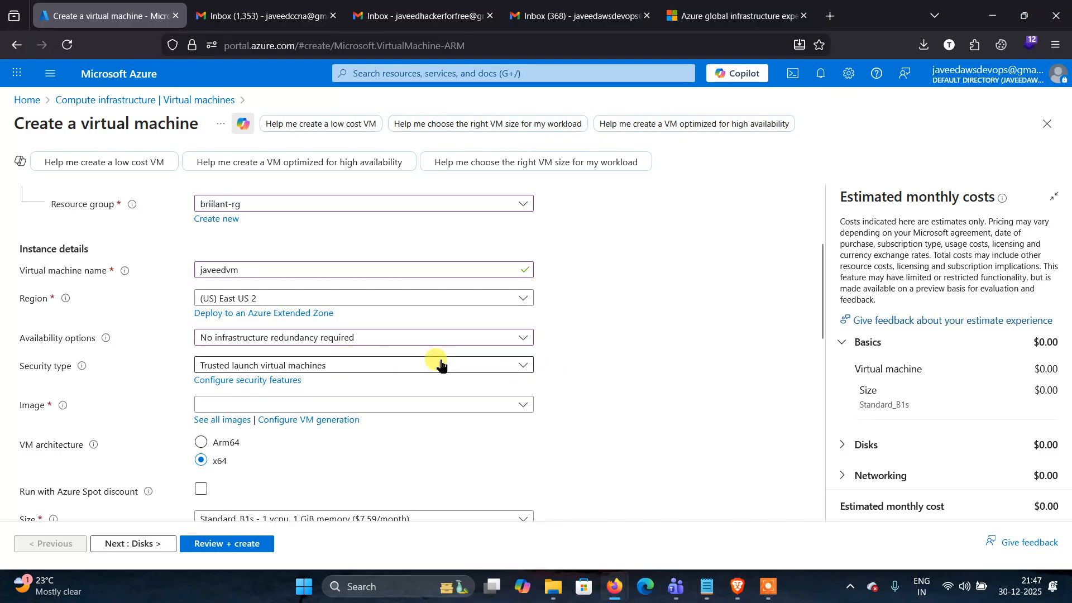
click(518, 367)
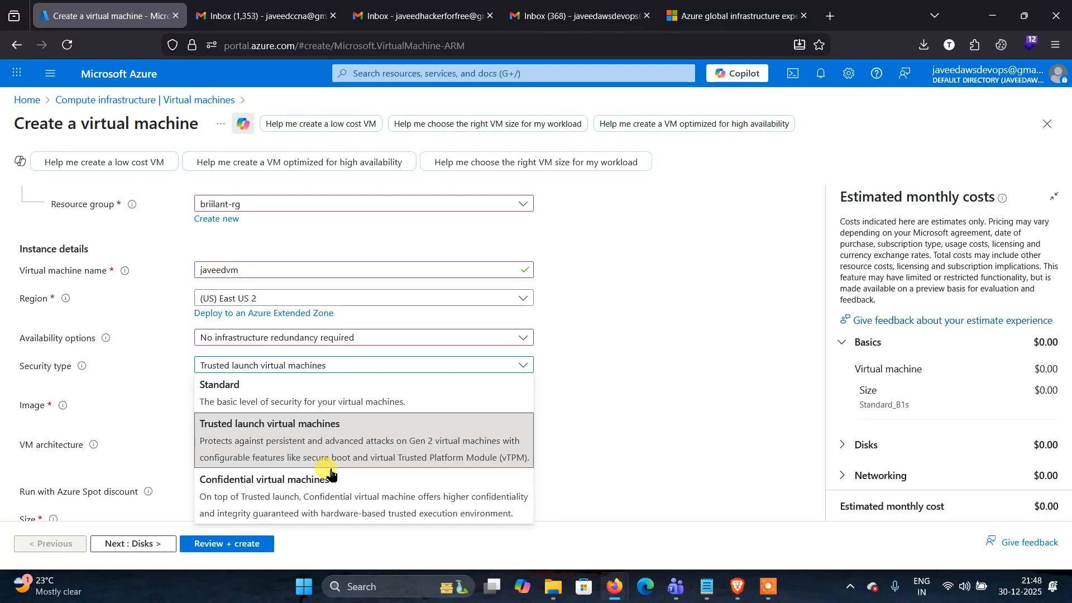
Set security type to Standard and the image to Ubuntu Server 24.04 LTS - x64 Gen2.
click(229, 392)
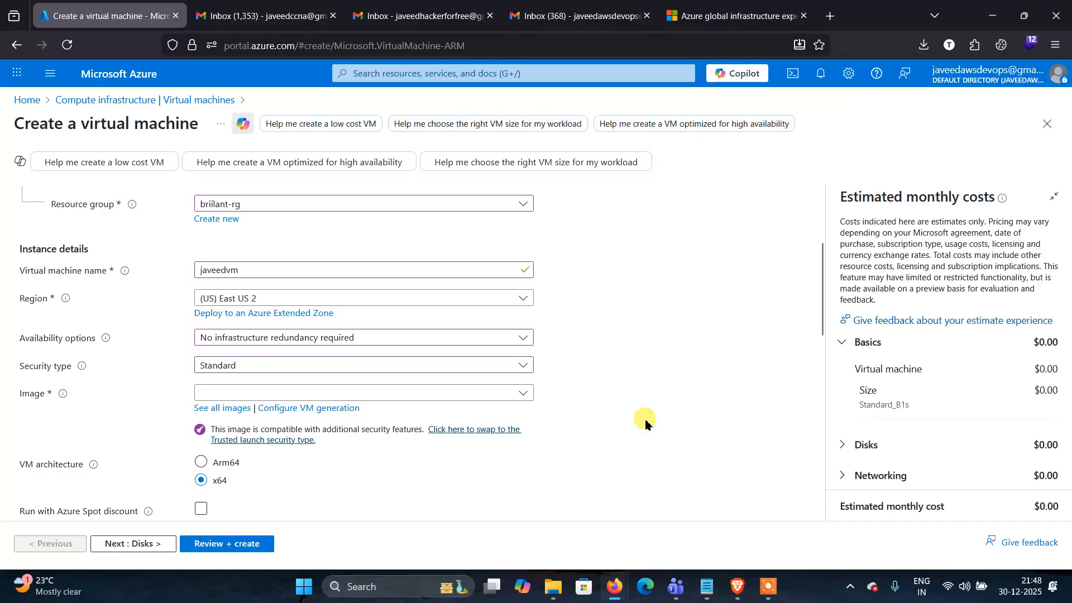
scroll(631, 413, down, 1)
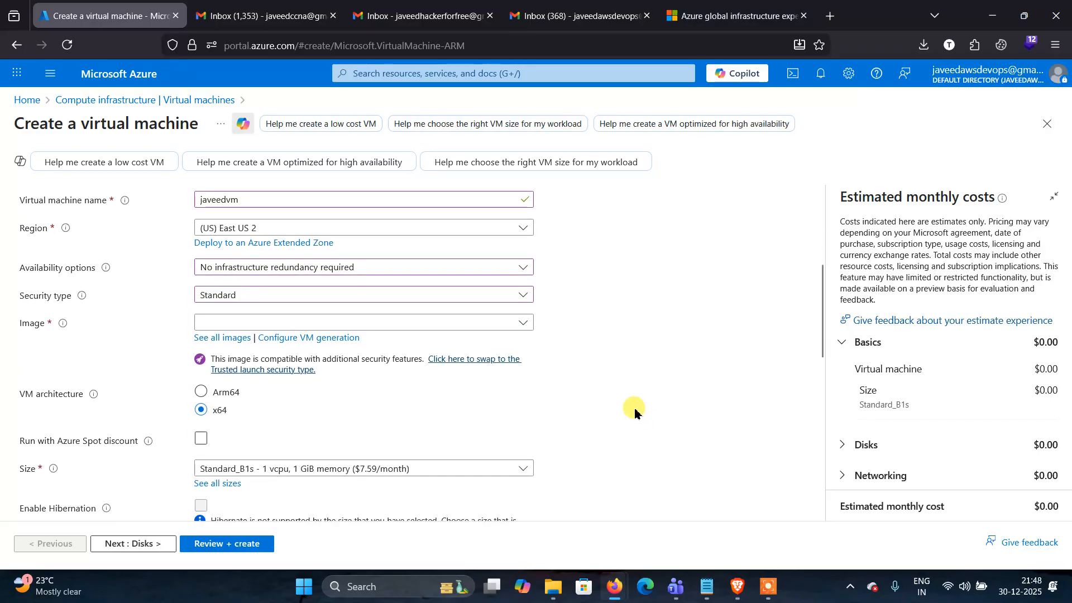
click(522, 328)
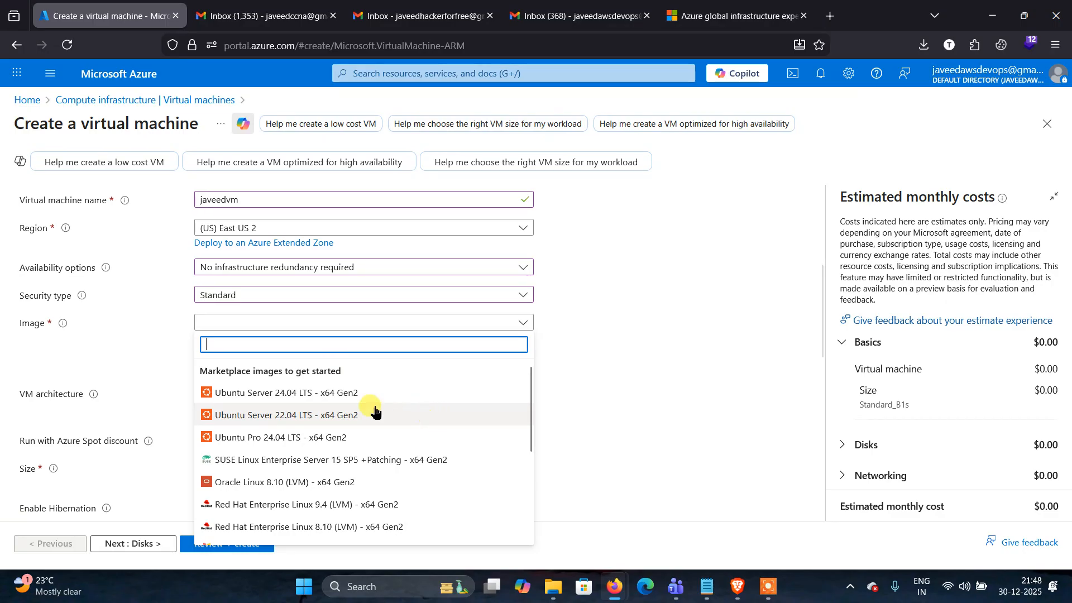
click(329, 392)
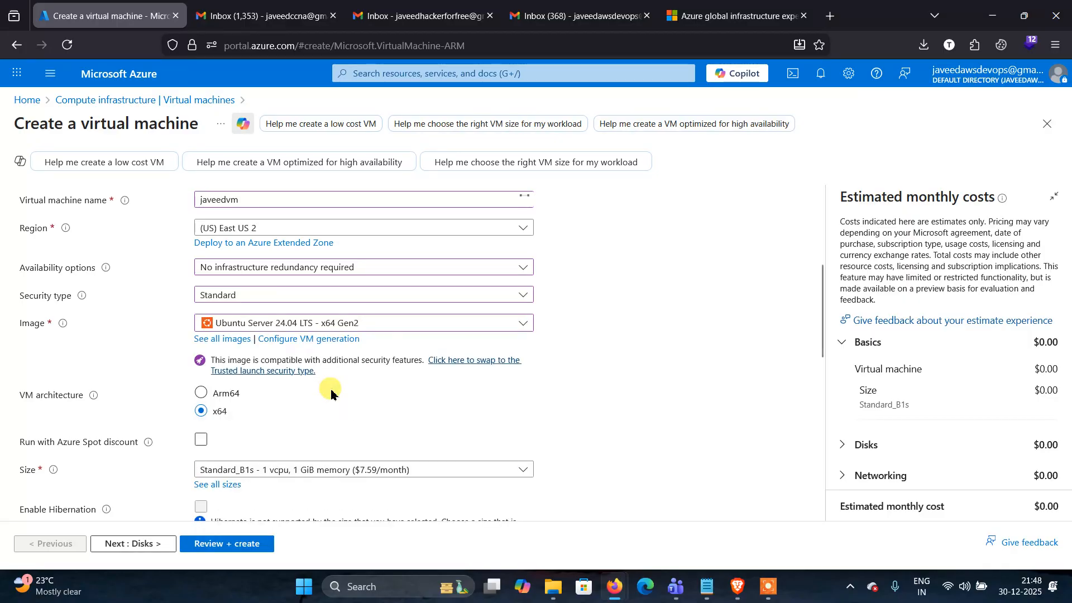
scroll(630, 394, down, 2)
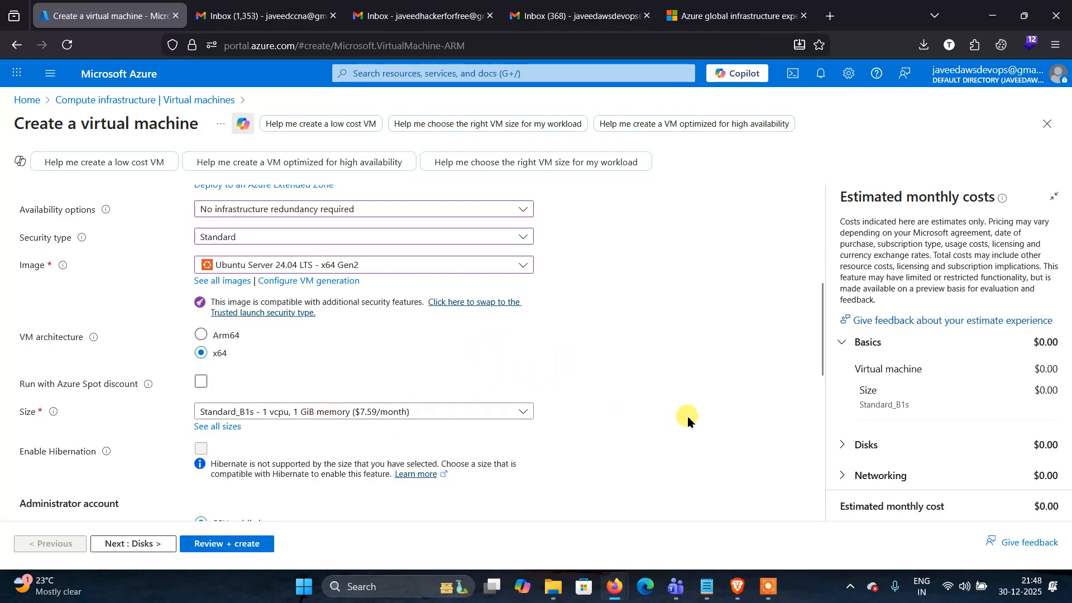
Check the SSH public key source, keeping Generate new key pair selected.
scroll(687, 416, down, 5)
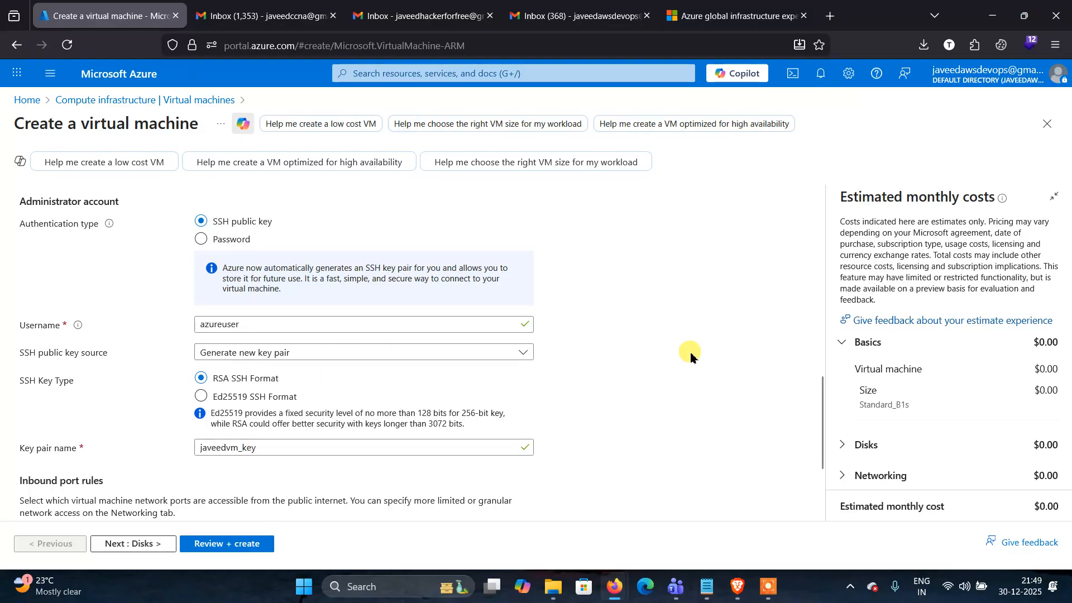
click(514, 351)
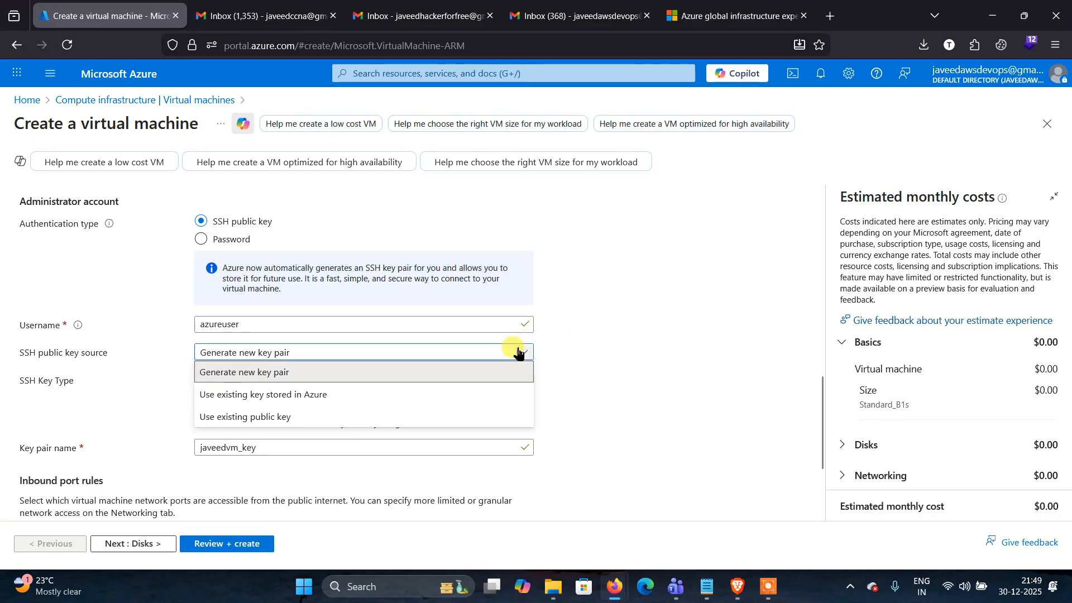
click(681, 310)
scroll(548, 342, down, 1)
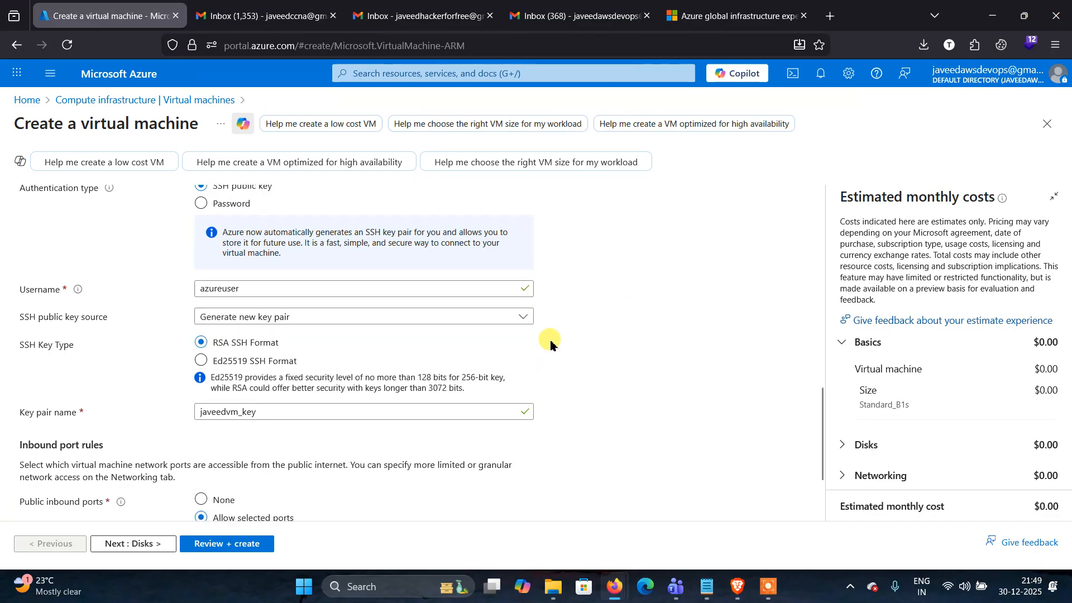
scroll(550, 345, down, 2)
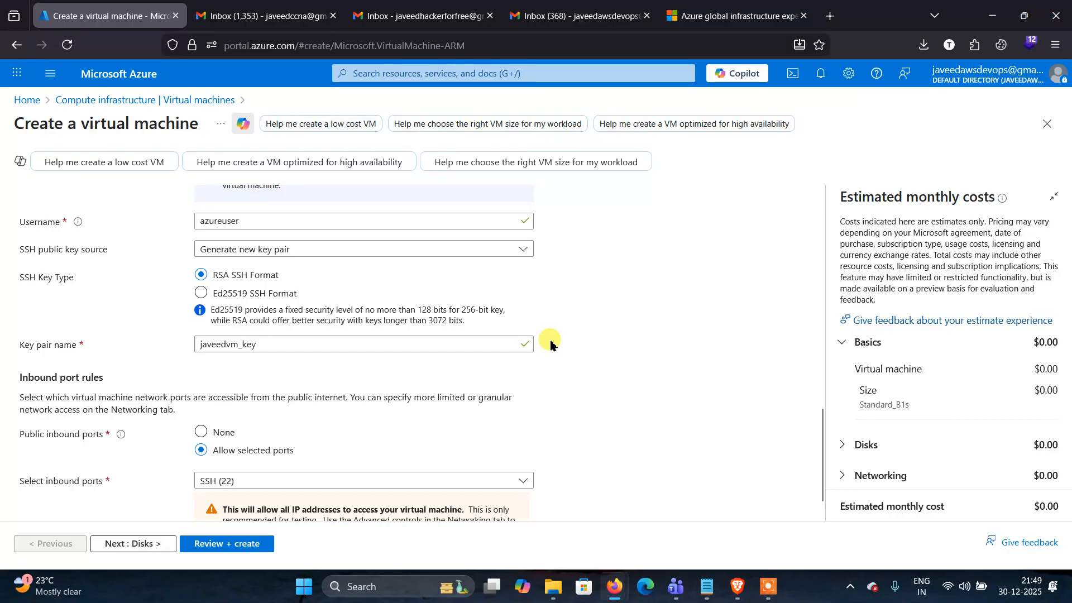
click(529, 251)
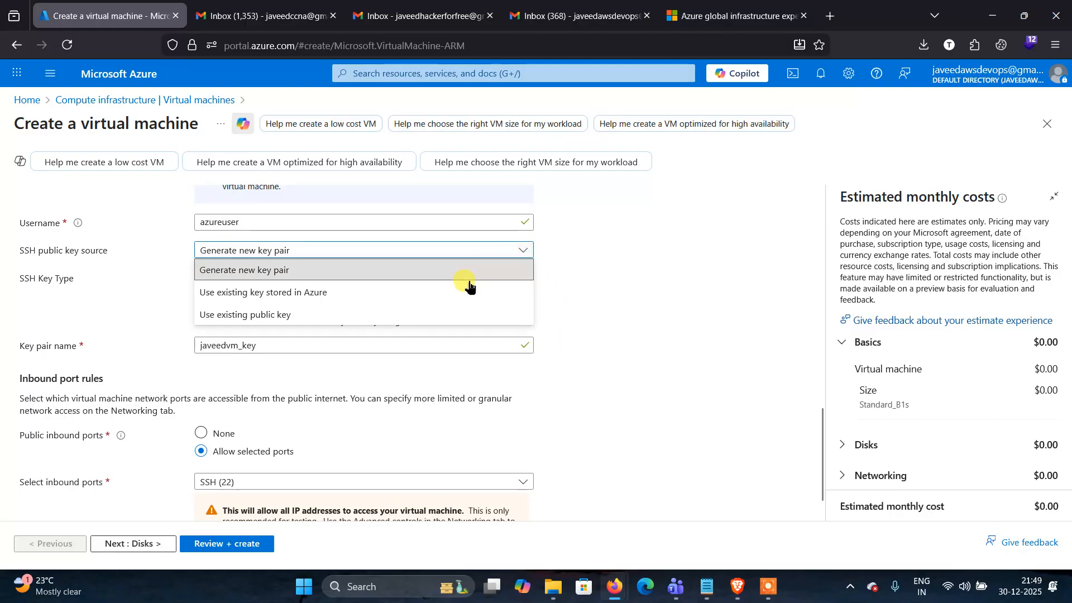
click(609, 308)
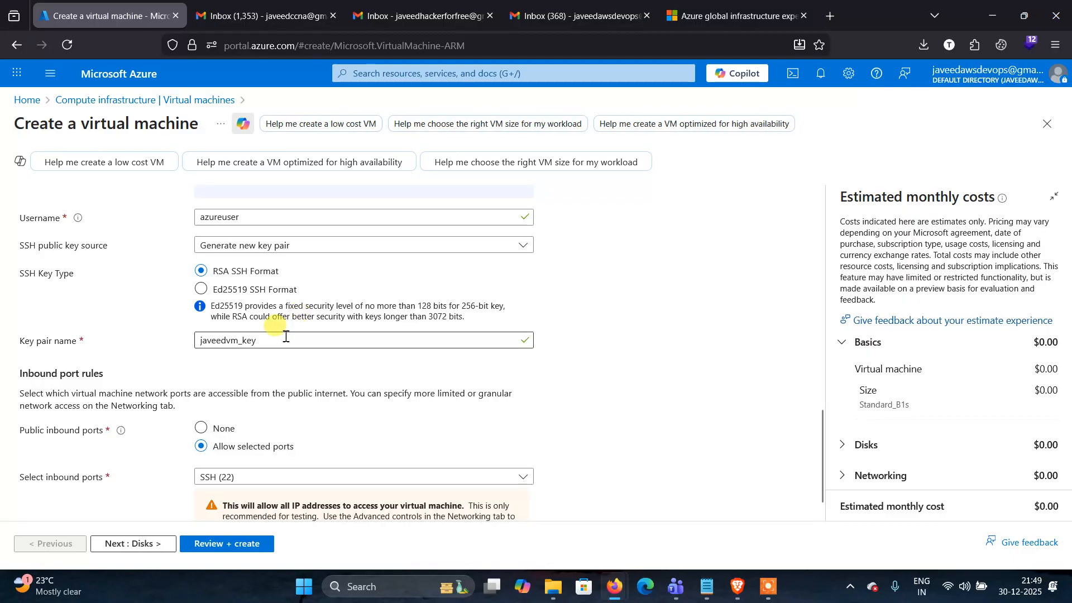
click(267, 338)
Change the administrator account's authentication type to Password.
scroll(591, 350, up, 1)
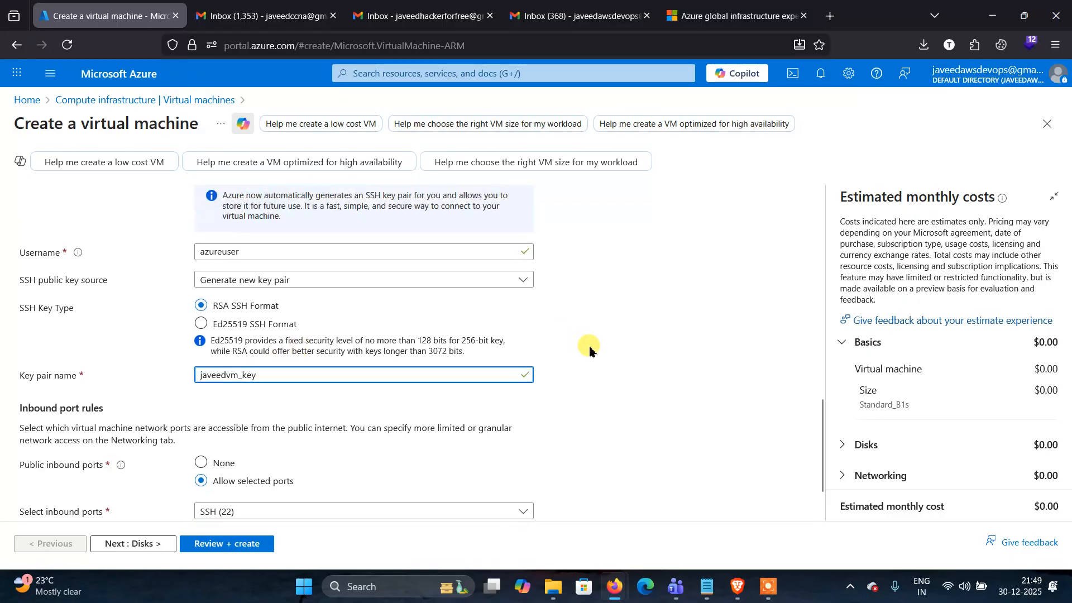
scroll(590, 350, up, 1)
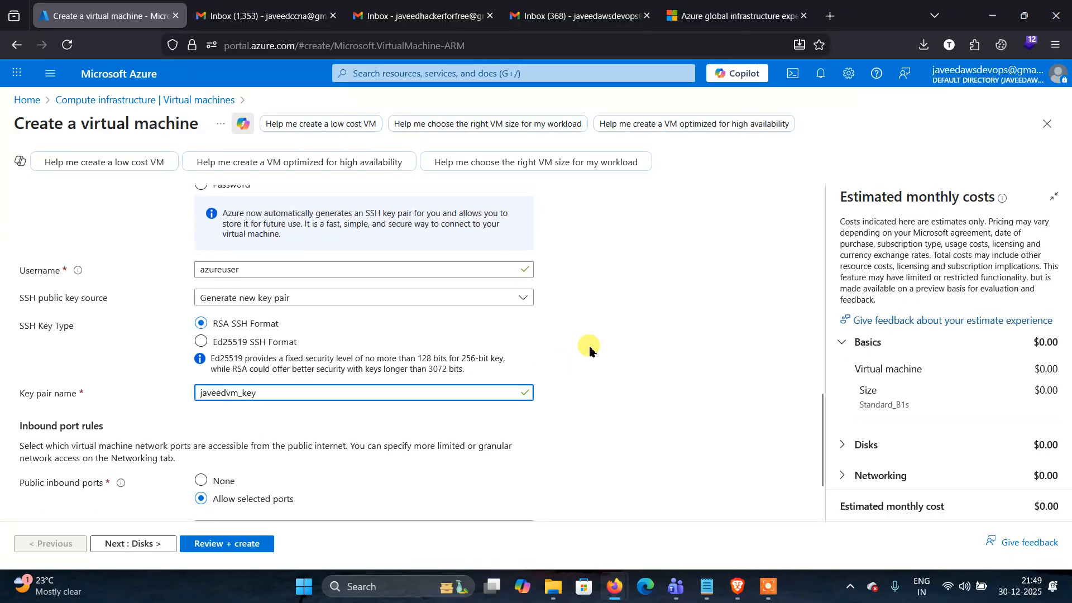
scroll(591, 351, up, 2)
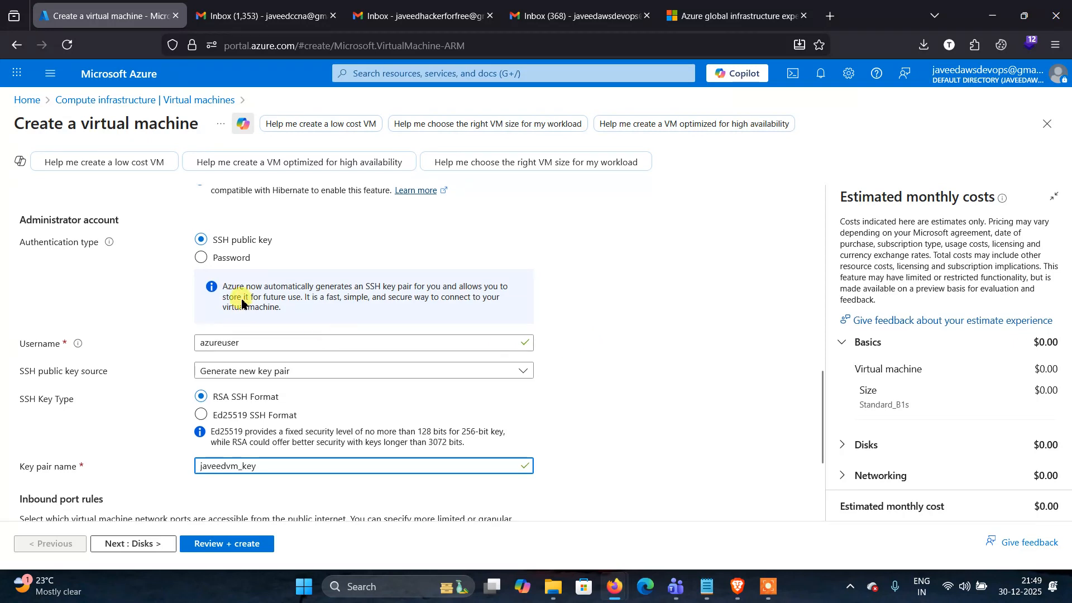
click(202, 257)
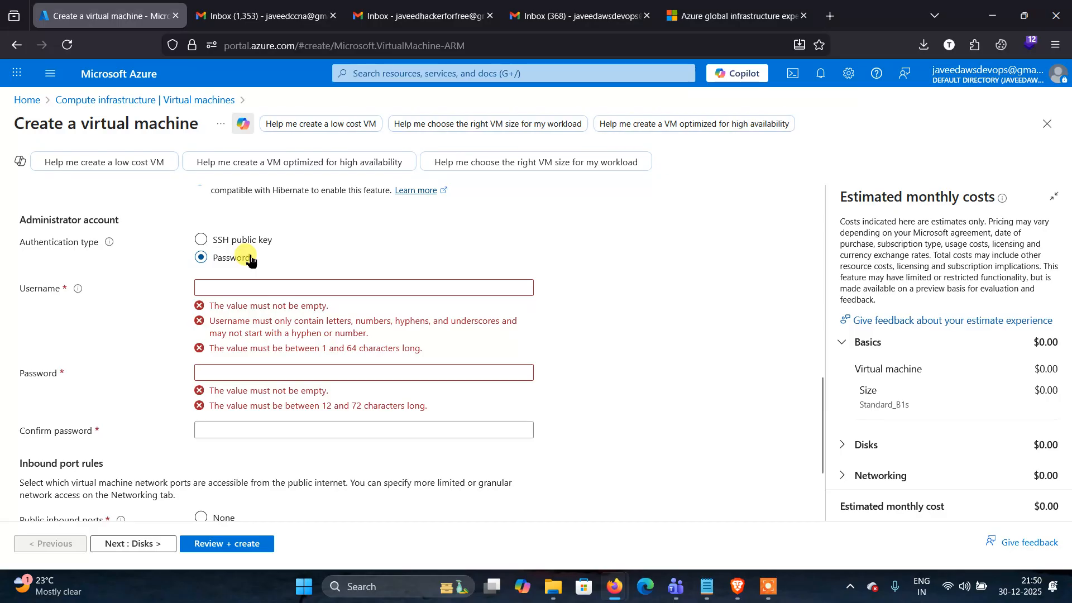
Use SSH public key with a new Ed25519 key pair named javeedazure, allowing inbound SSH (22).
click(228, 244)
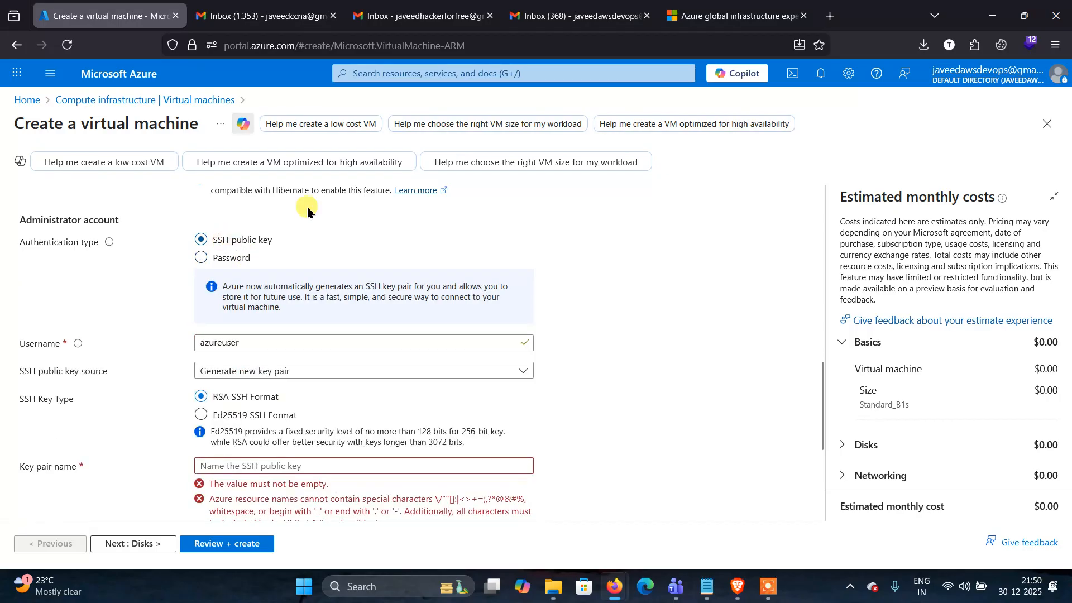
scroll(595, 346, down, 2)
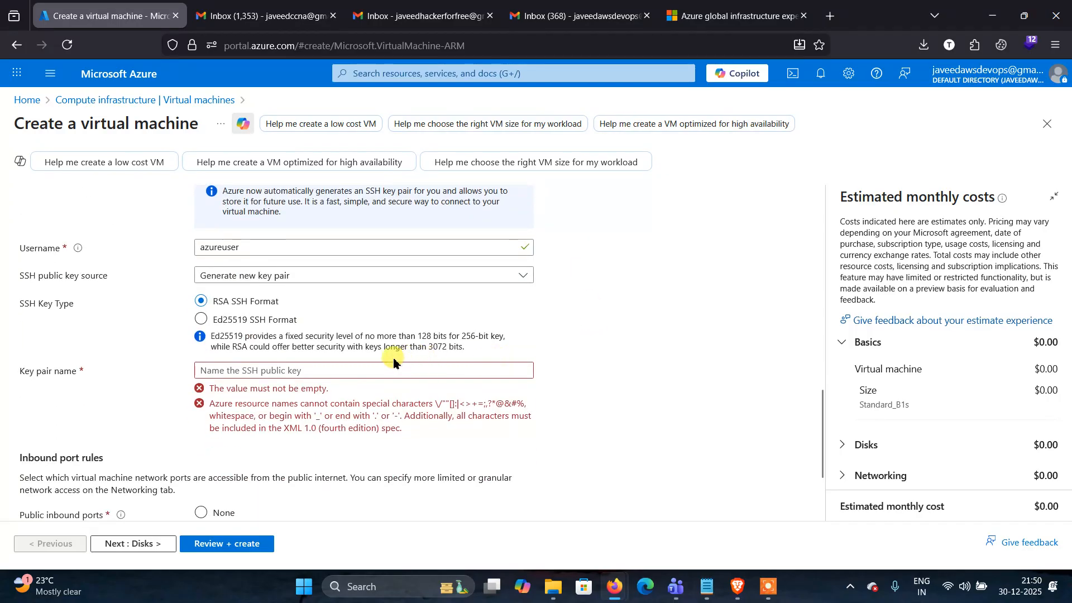
click(205, 319)
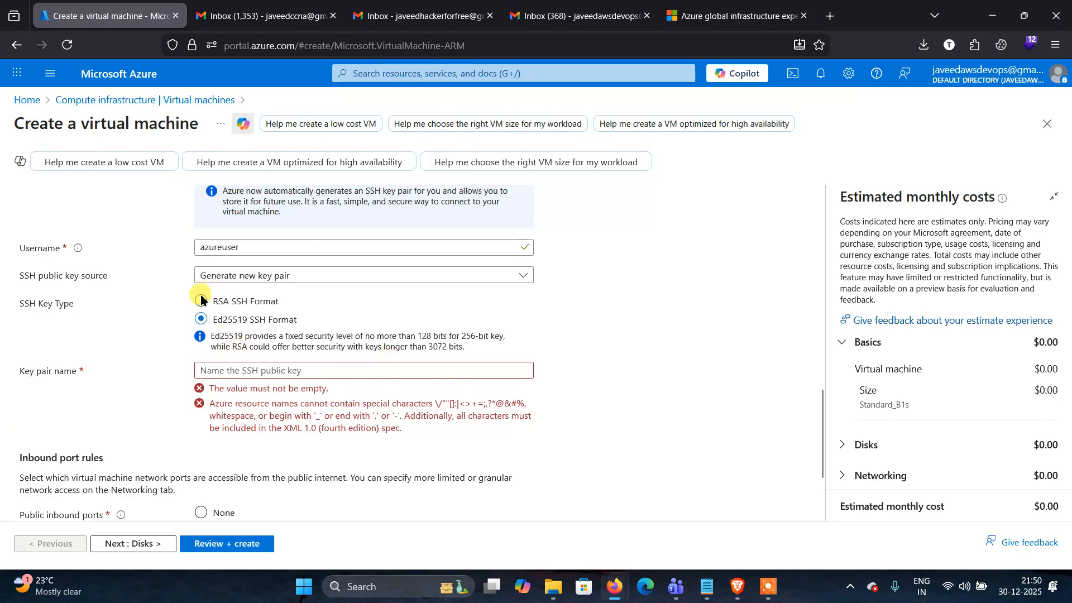
click(271, 371)
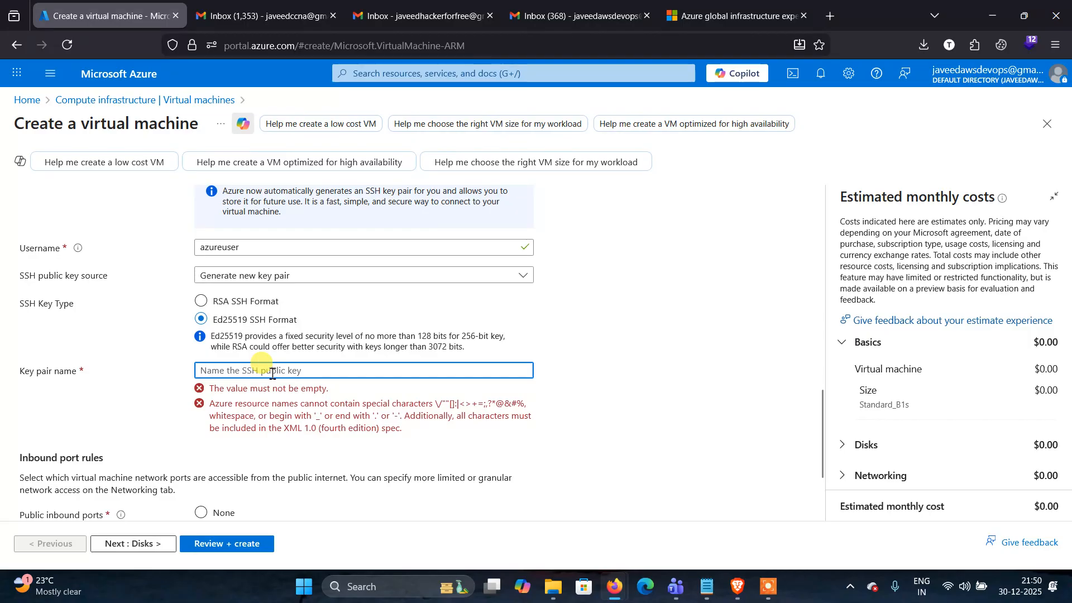
text(jave)
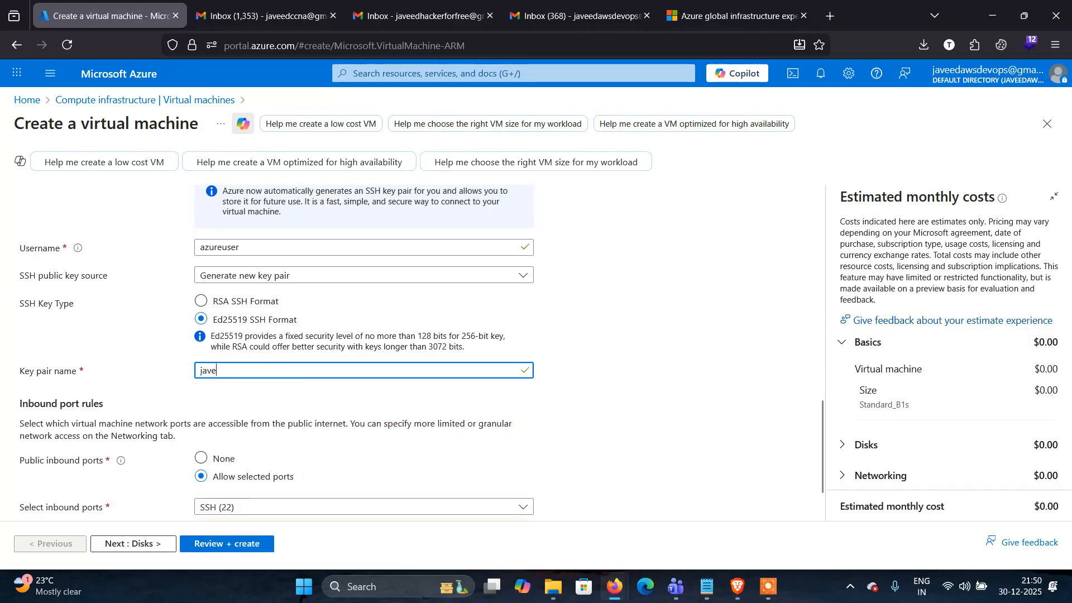
text(ed)
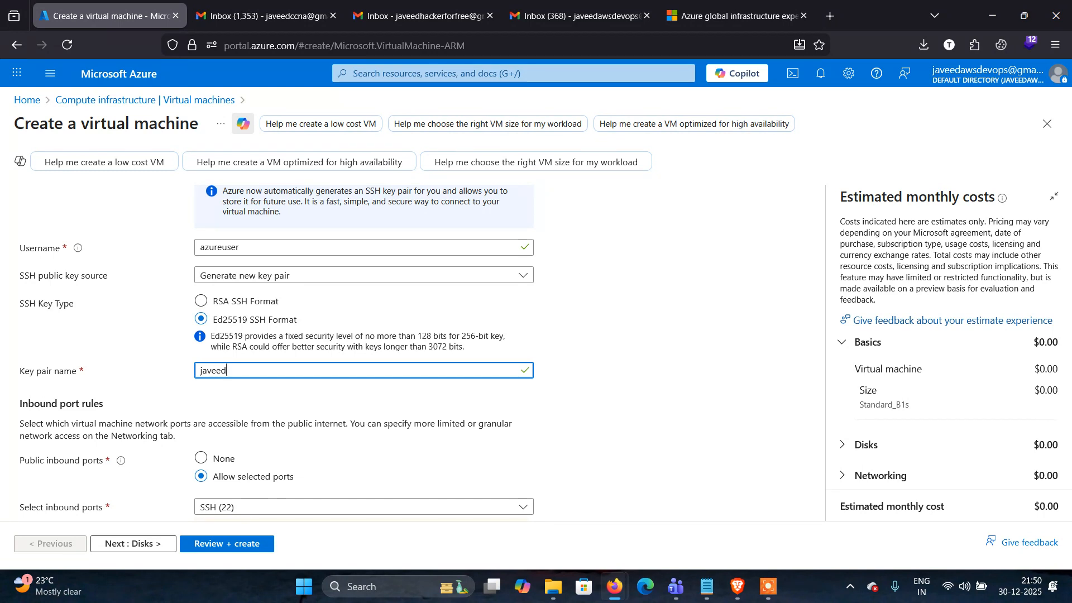
text(azure)
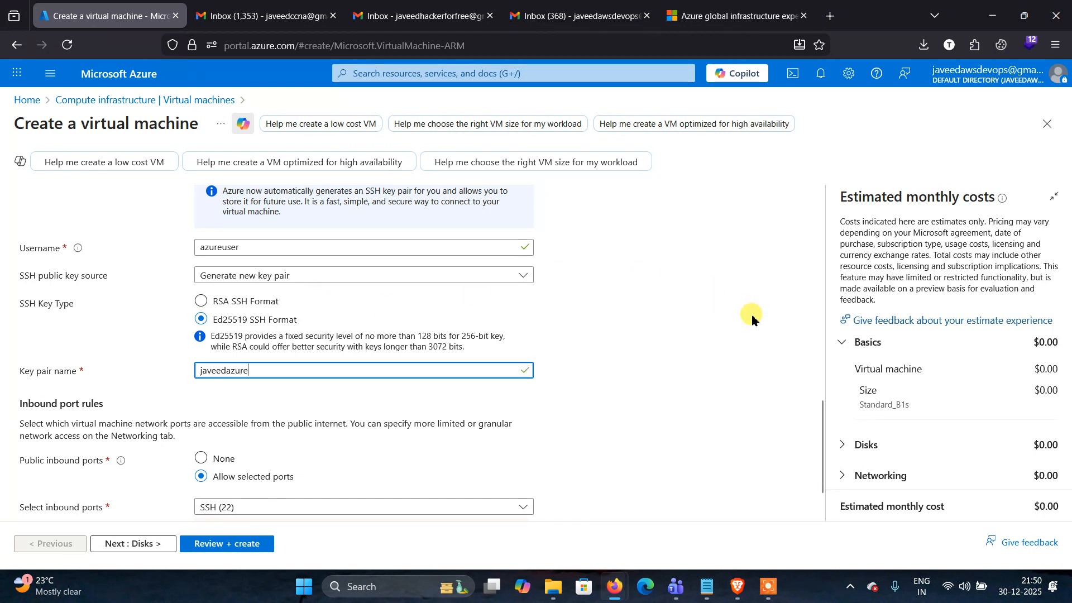
scroll(751, 316, down, 1)
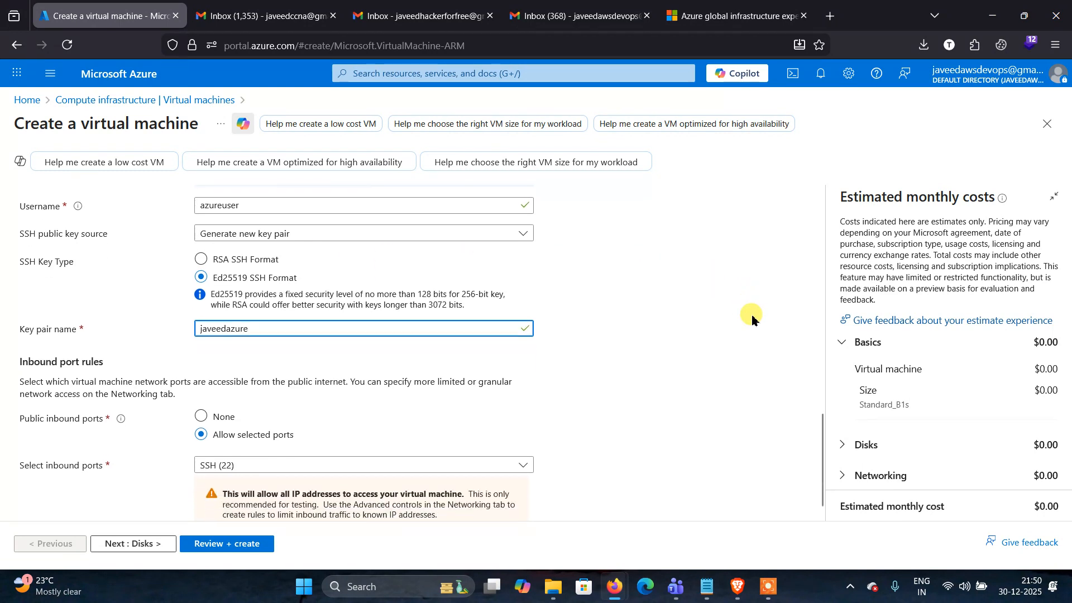
click(523, 444)
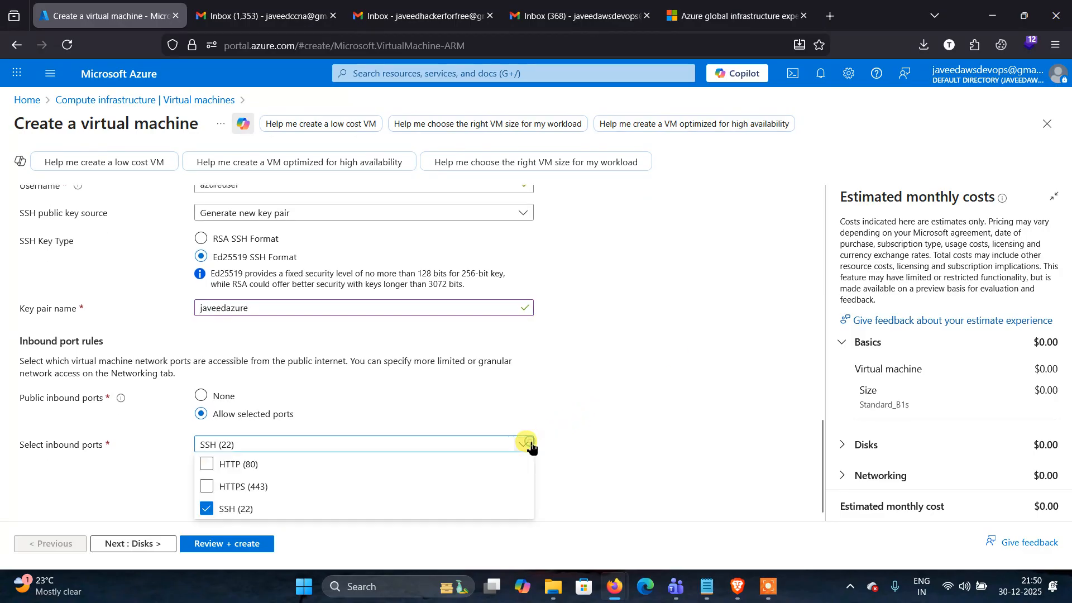
Run Review + create, and after validation passes, submit the VM with Create.
click(245, 545)
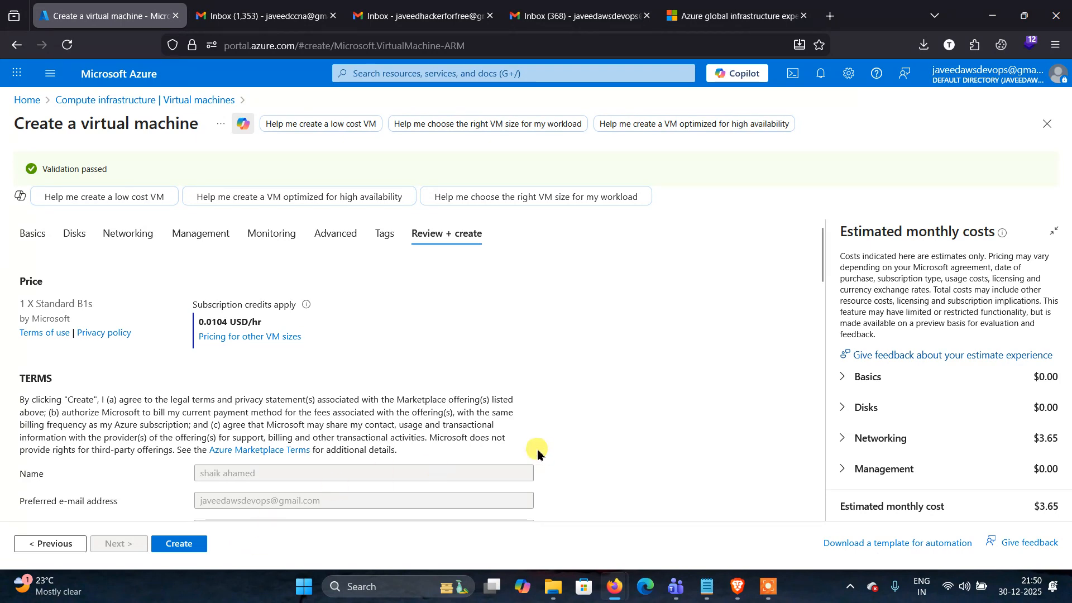
click(166, 543)
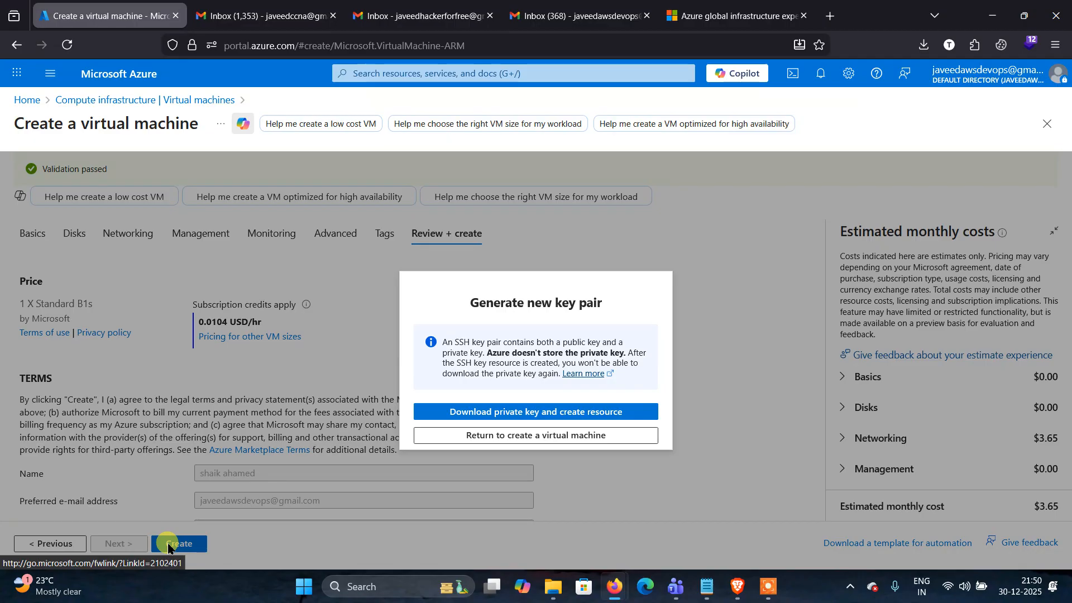
Download the javeedazure.pem private key while creating the VM, then show it in its folder.
click(542, 413)
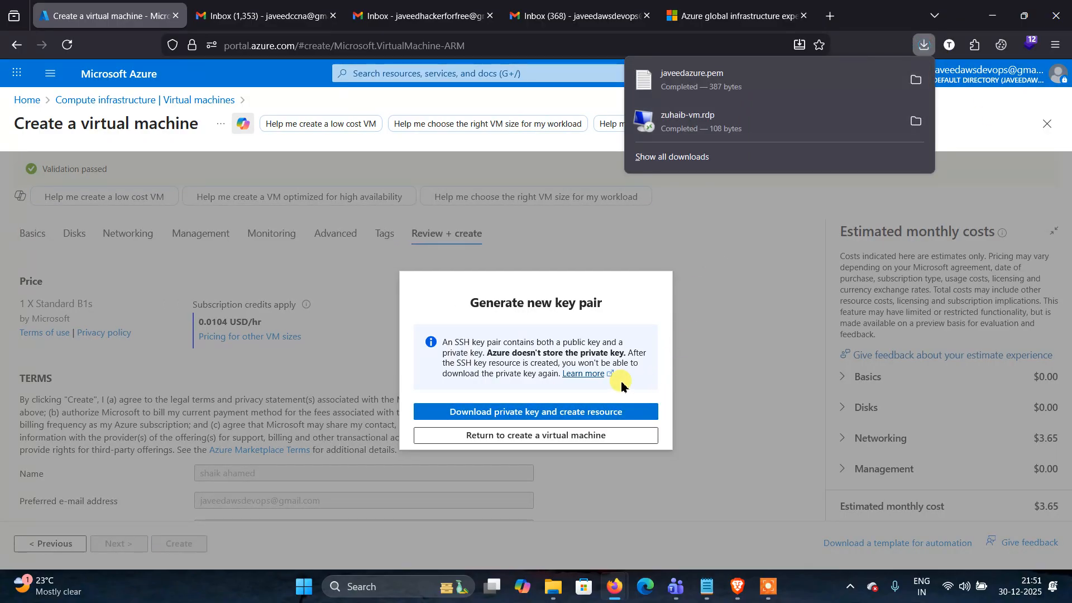
click(532, 437)
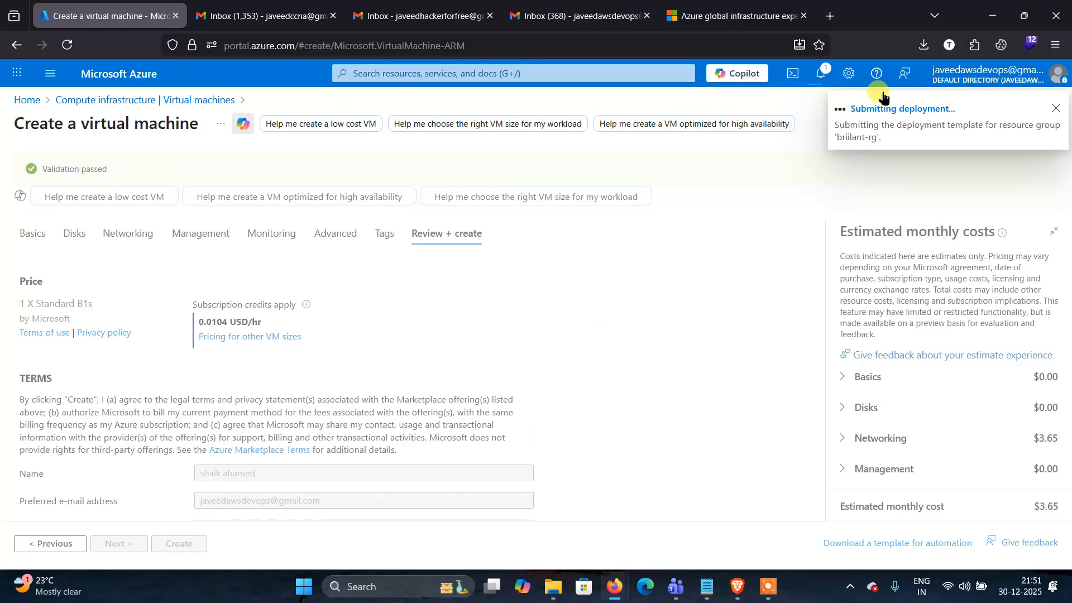
click(924, 44)
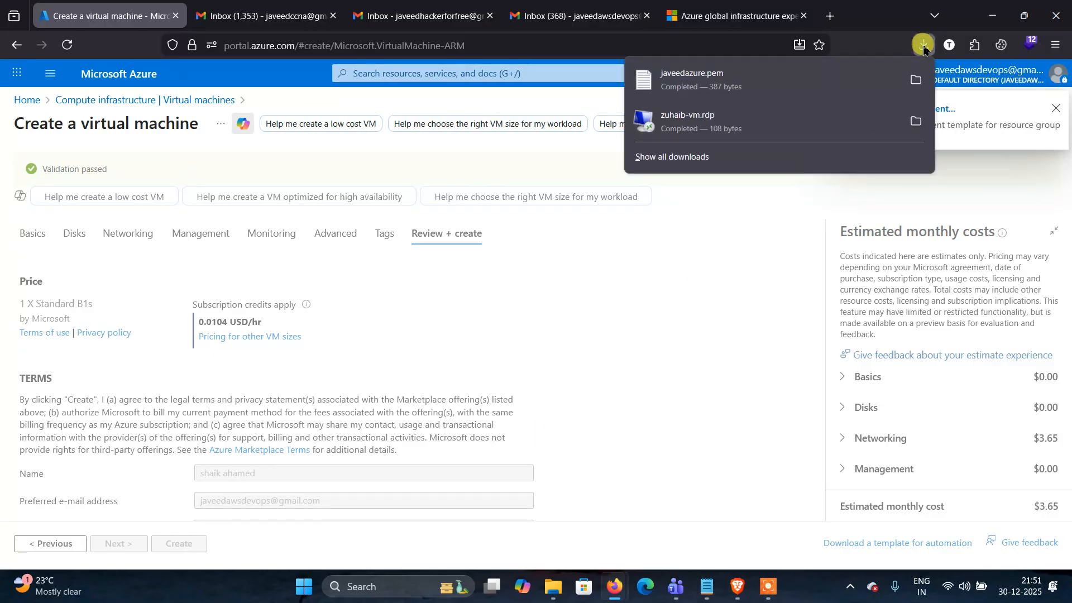
right_click(683, 85)
click(721, 116)
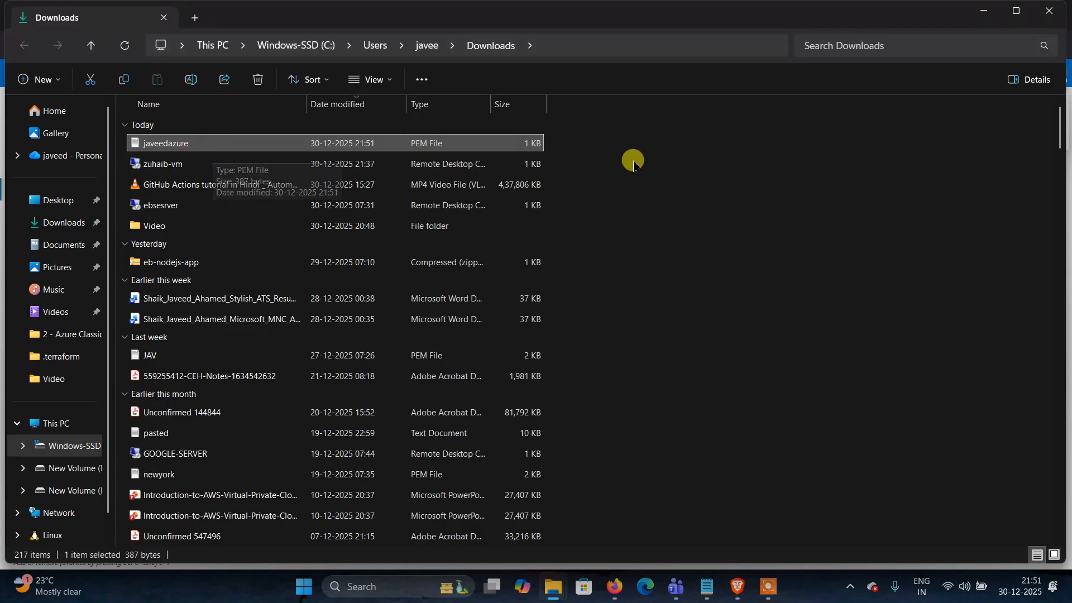
Minimise File Explorer after confirming javeedazure is in Downloads.
click(984, 15)
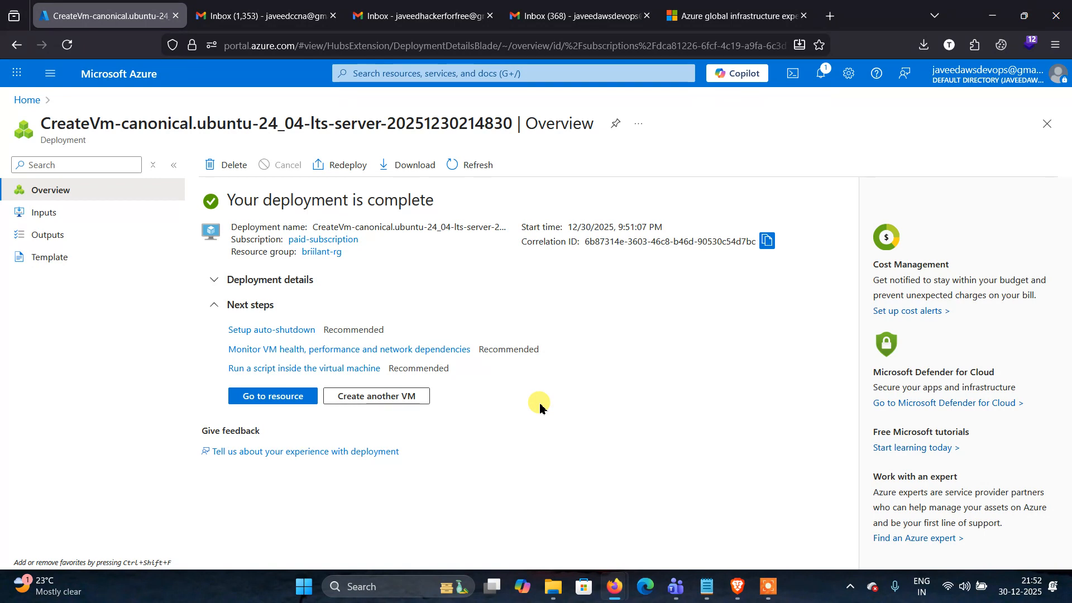
Go to the javeedvm resource, review its Overview (public IP 40.75.97.248), and open Connect.
click(288, 397)
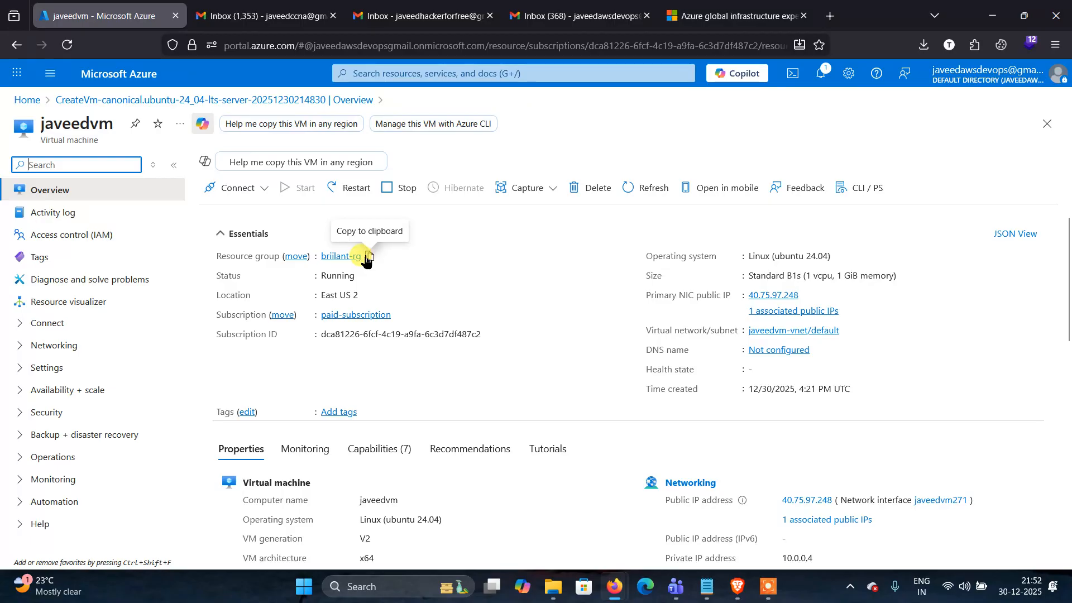
scroll(443, 283, down, 3)
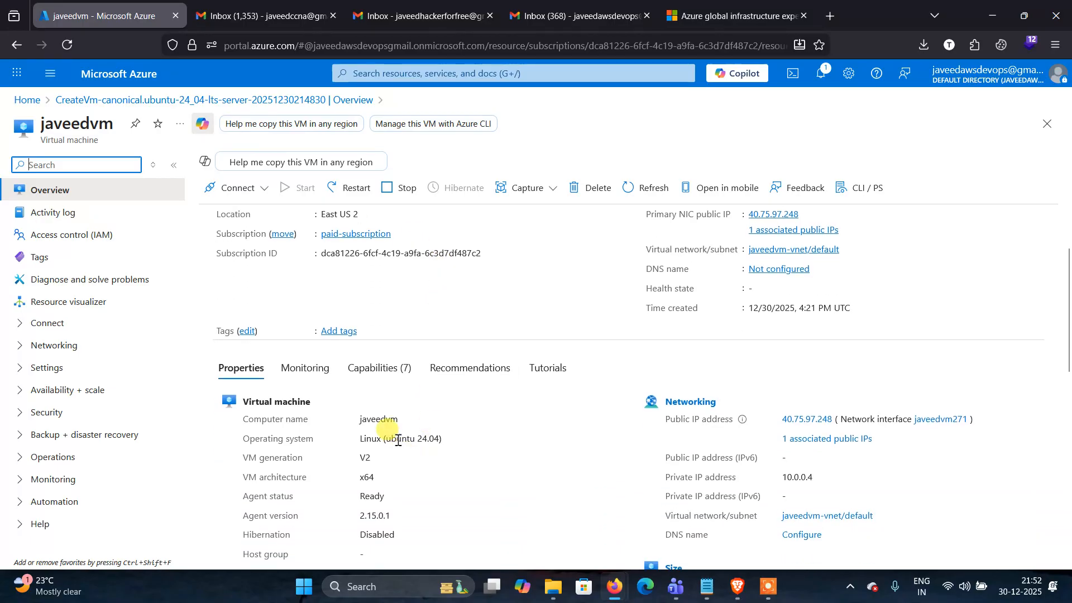
scroll(461, 435, down, 1)
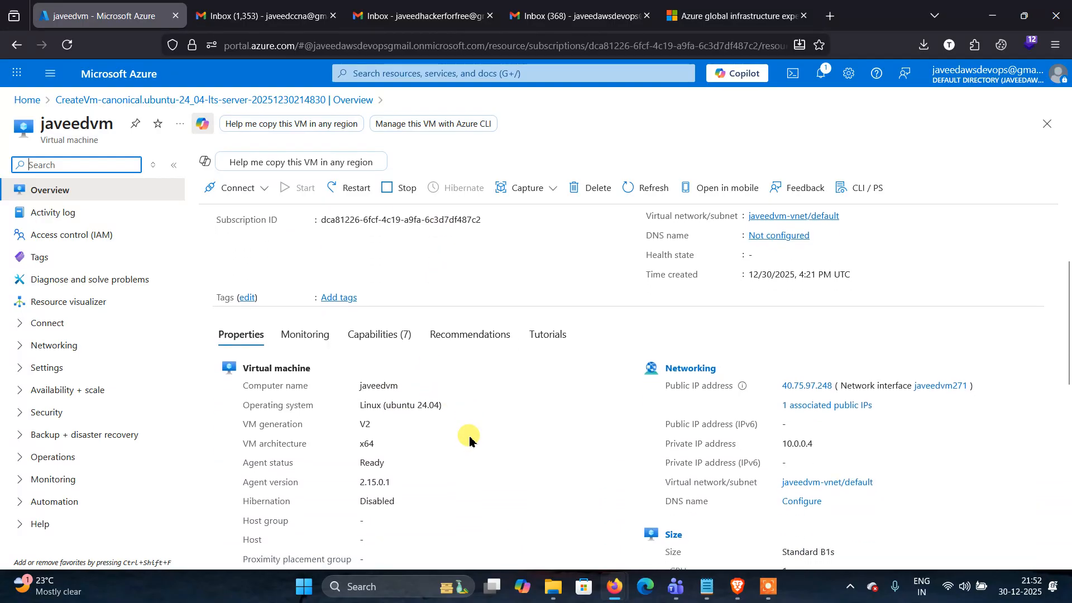
scroll(469, 440, down, 1)
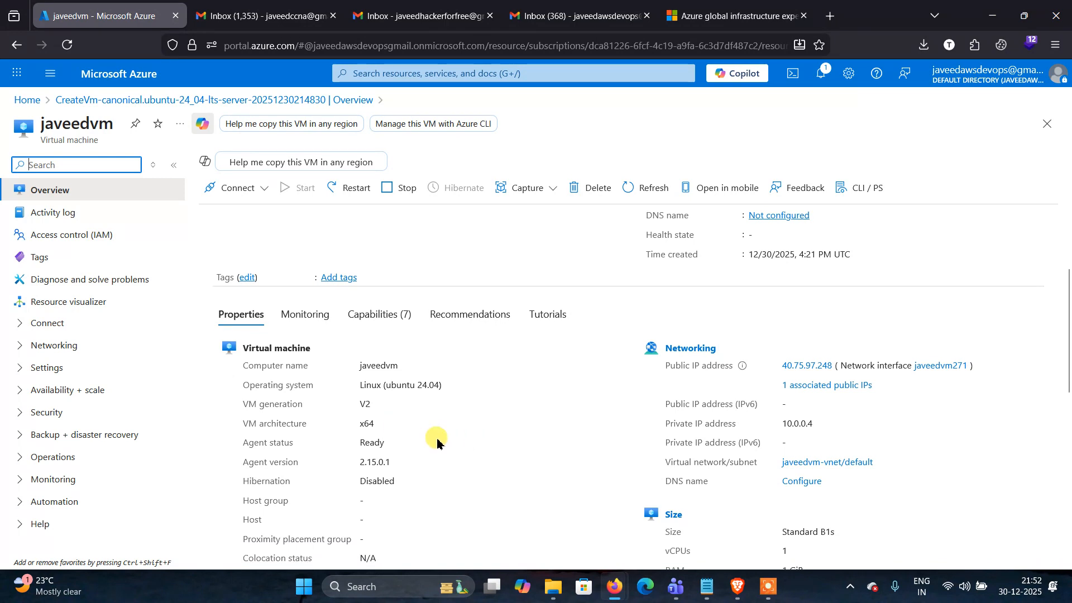
click(862, 444)
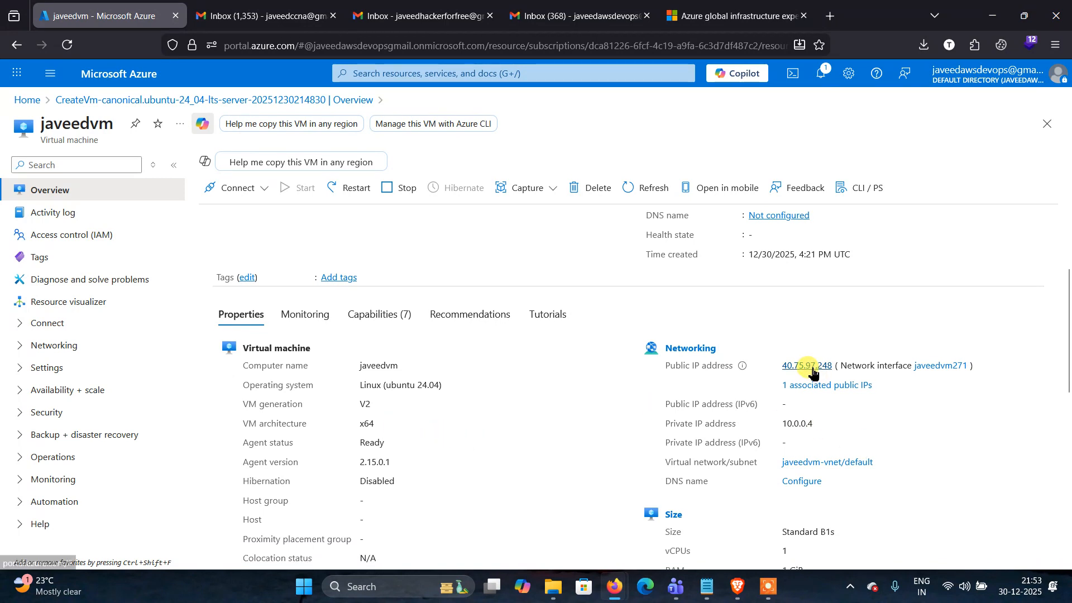
scroll(955, 306, up, 1)
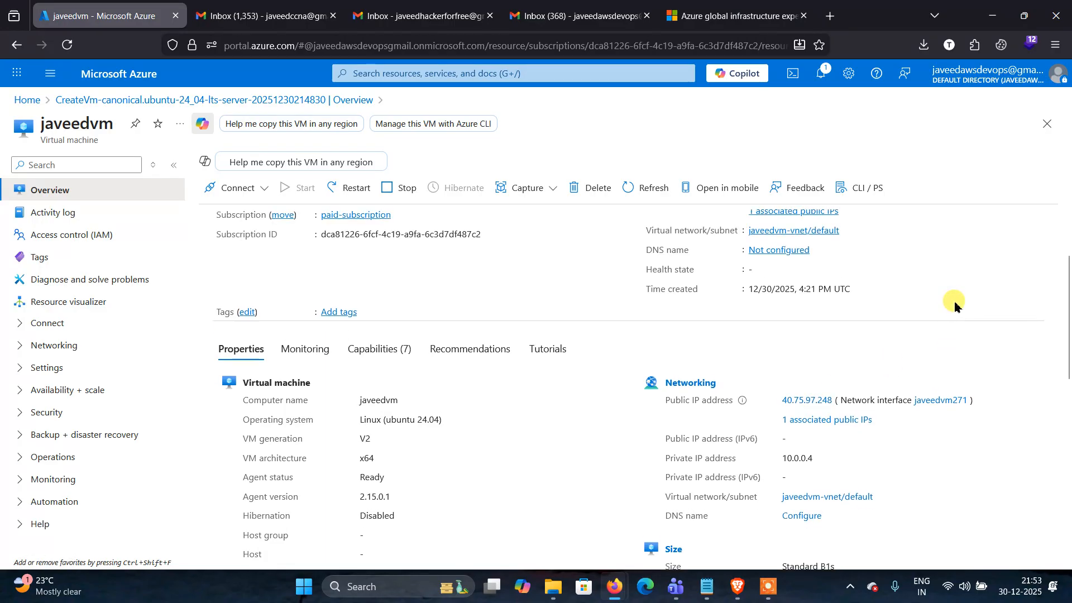
scroll(955, 304, up, 3)
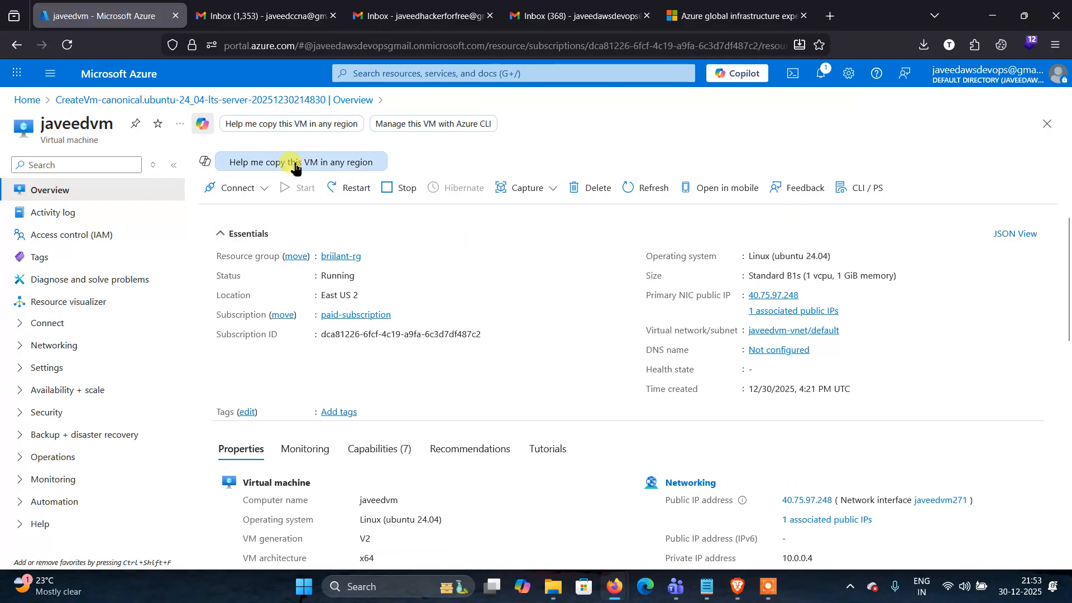
click(267, 188)
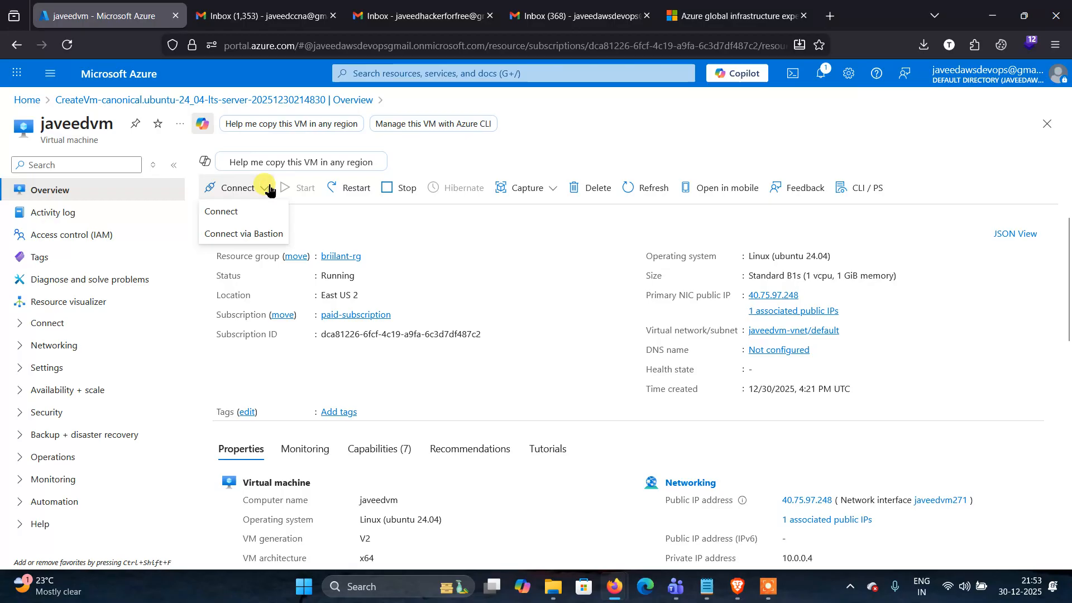
Copy javeedvm's SSH connection command, then bring the Downloads folder window forward.
click(227, 213)
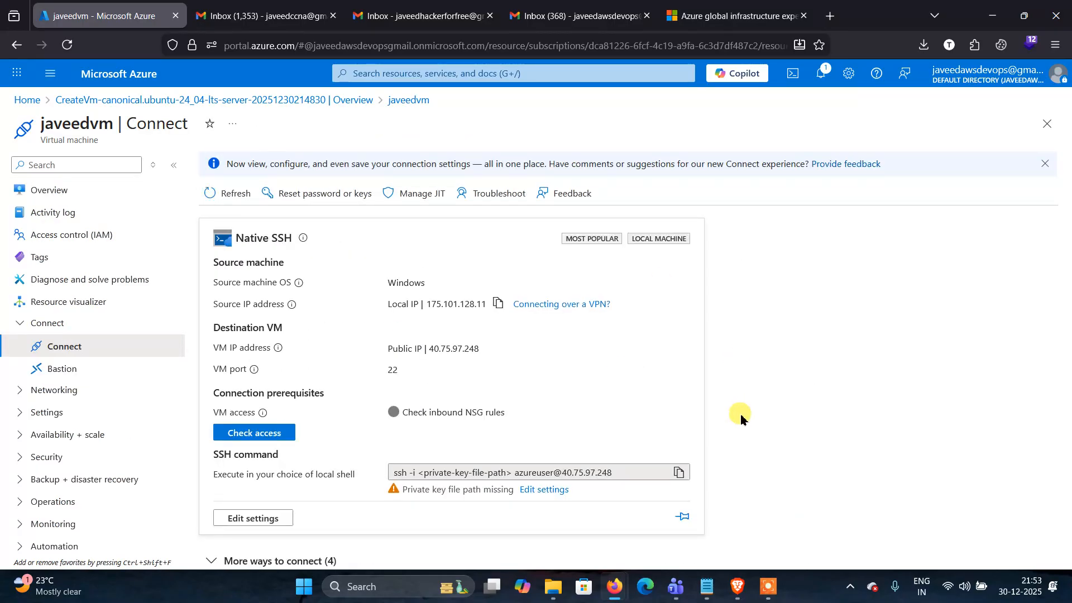
click(679, 474)
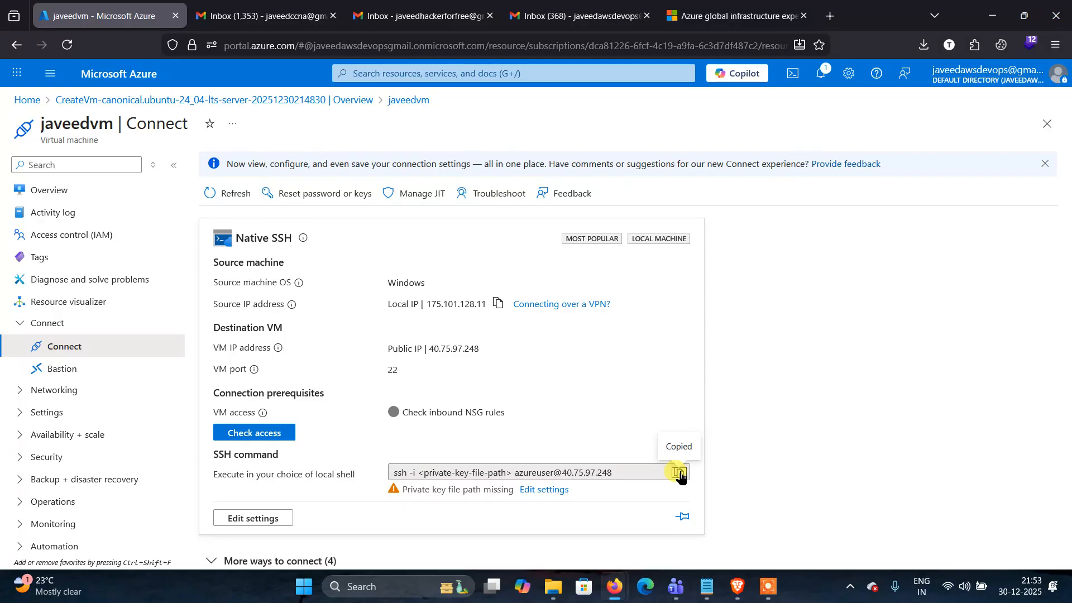
mouse_move(557, 583)
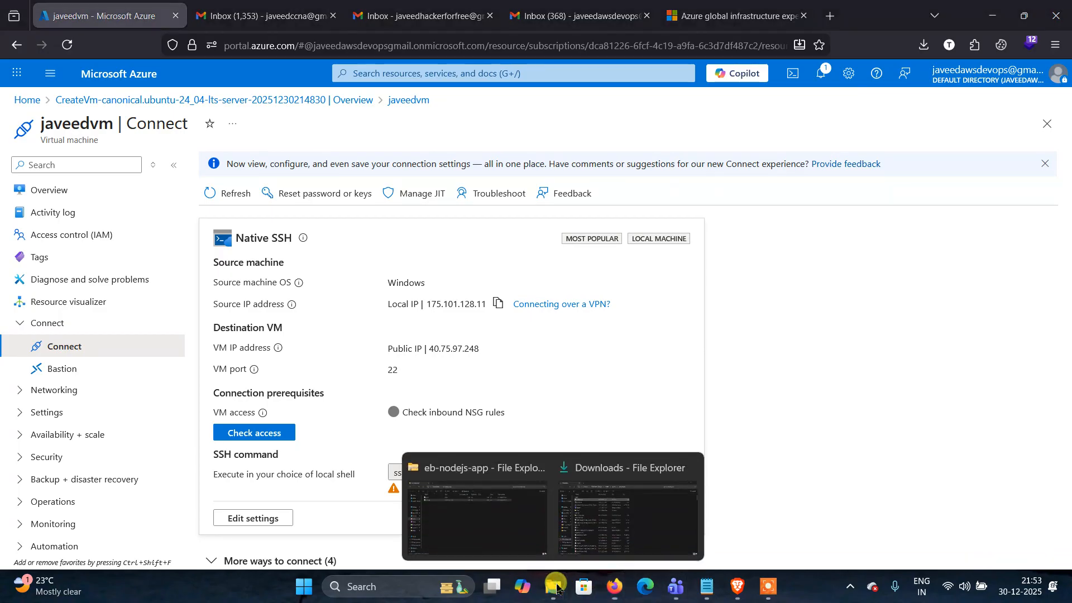
click(620, 527)
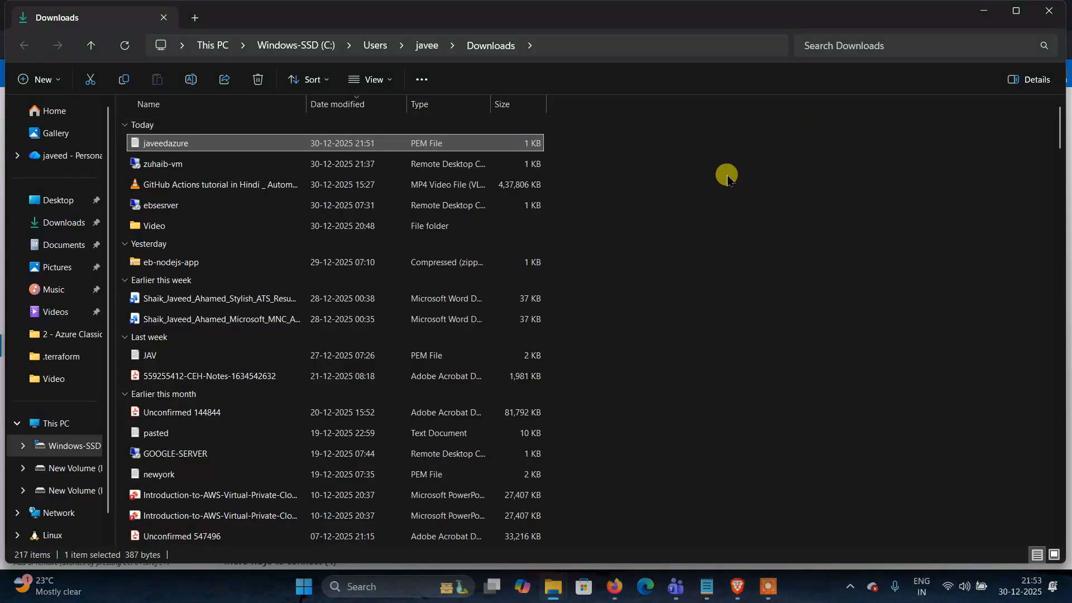
click(726, 172)
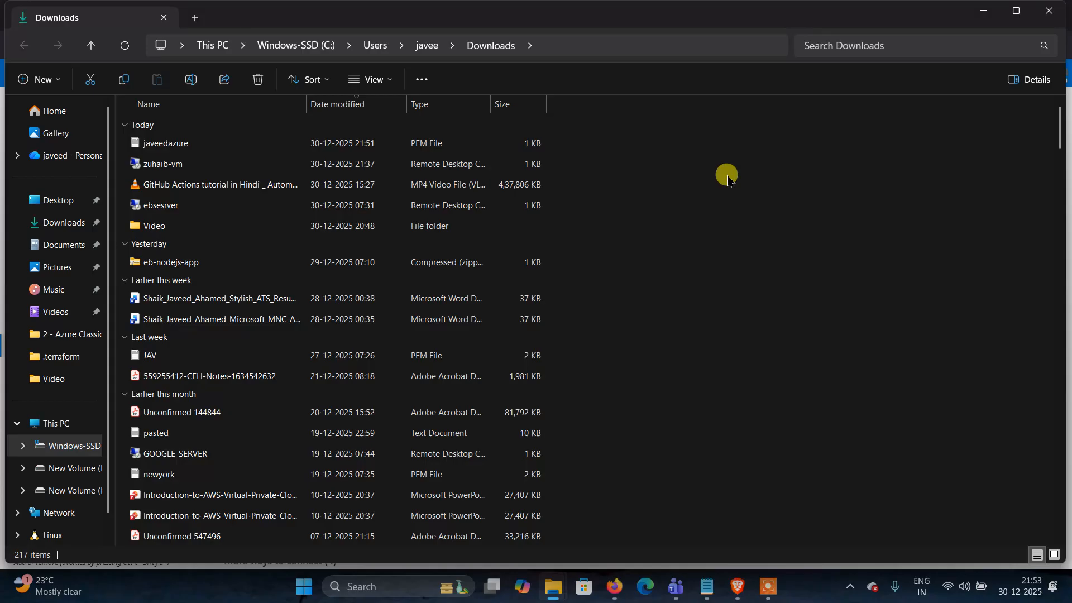
right_click(727, 176)
click(787, 362)
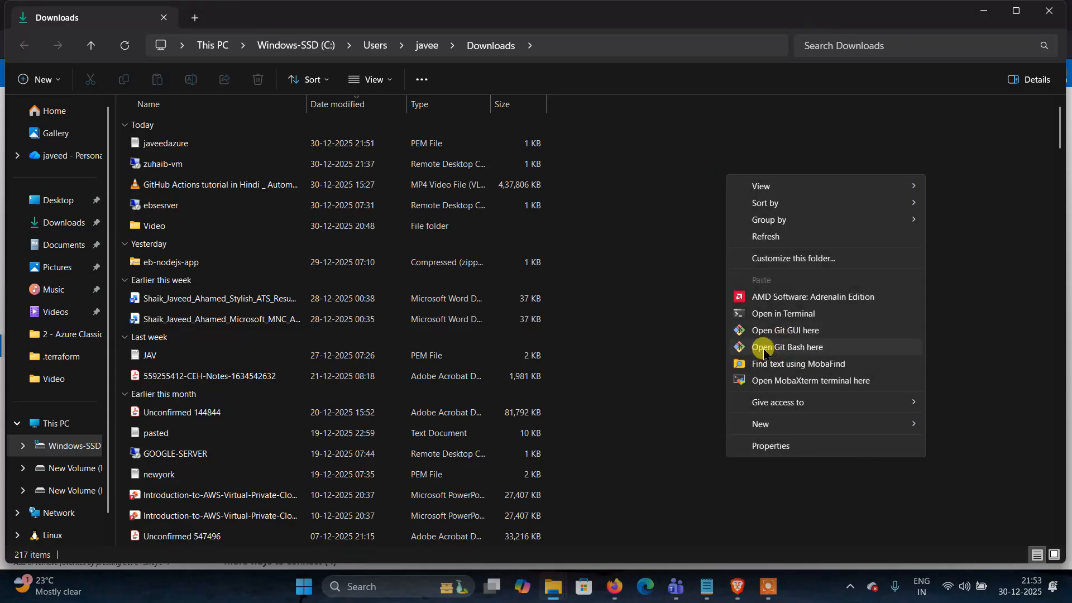
click(764, 349)
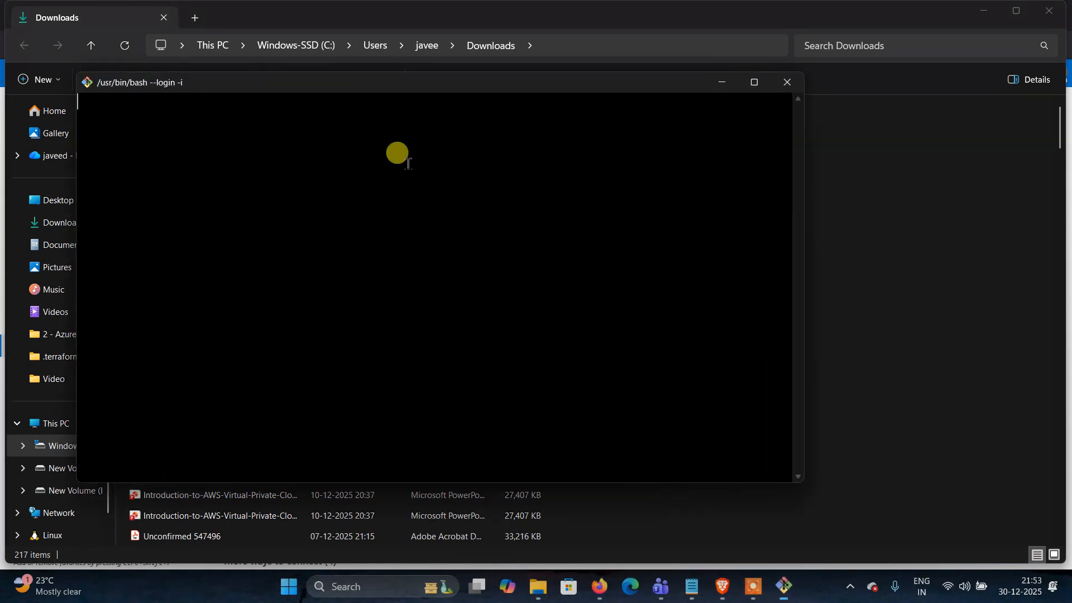
right_click(291, 157)
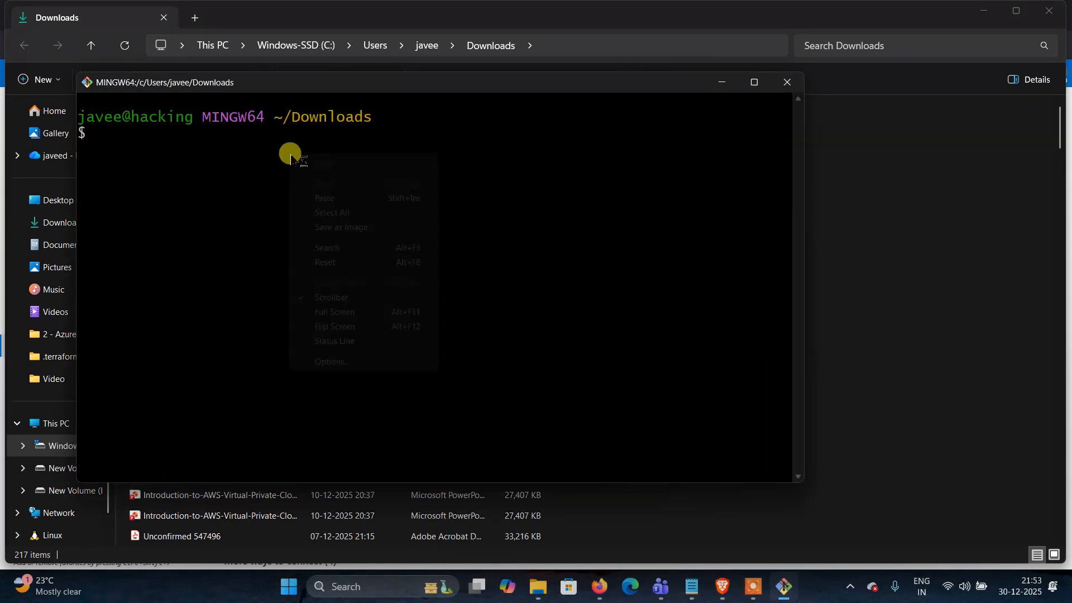
click(321, 200)
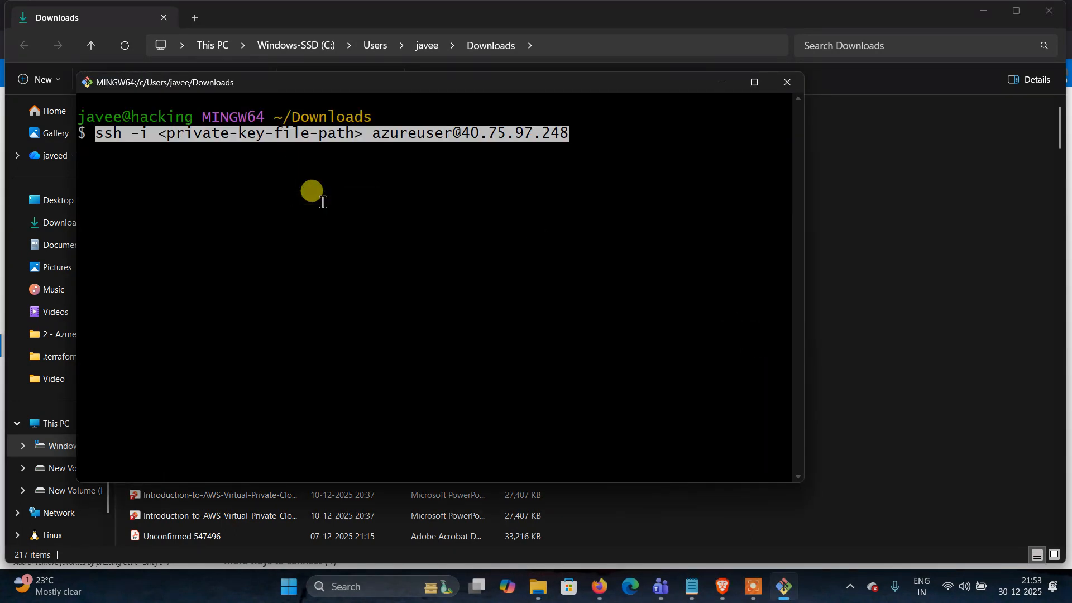
key(Return)
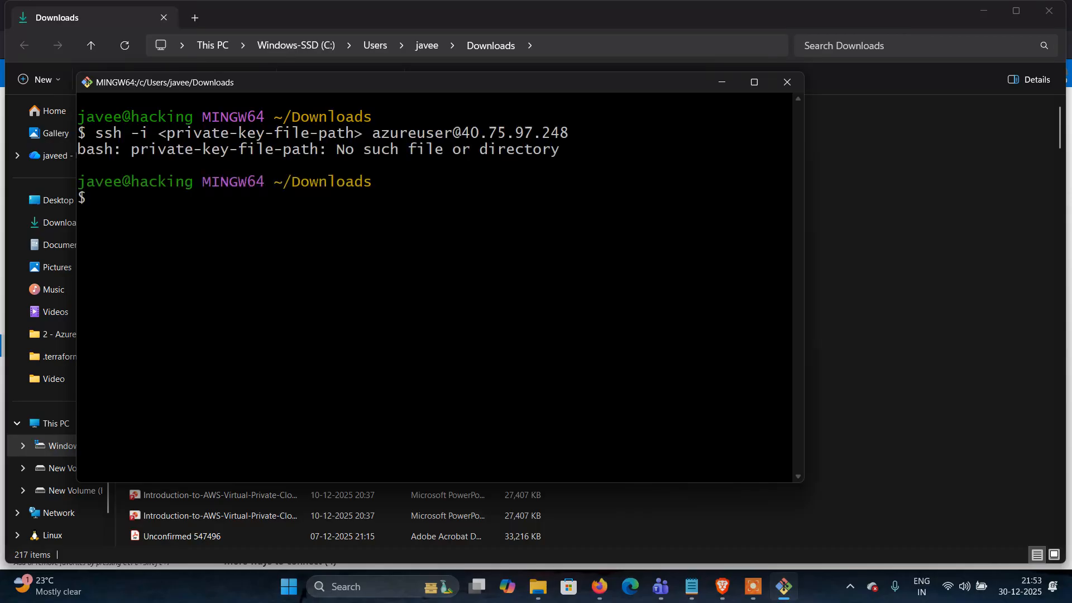
click(787, 84)
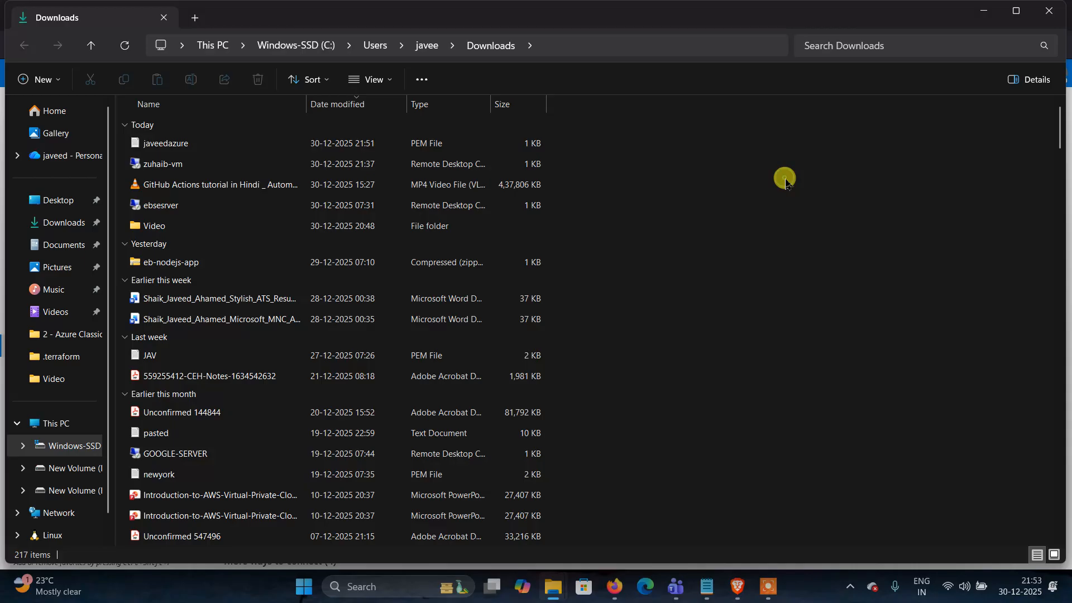
Open Git Bash in the Downloads folder and paste the copied SSH command.
right_click(796, 149)
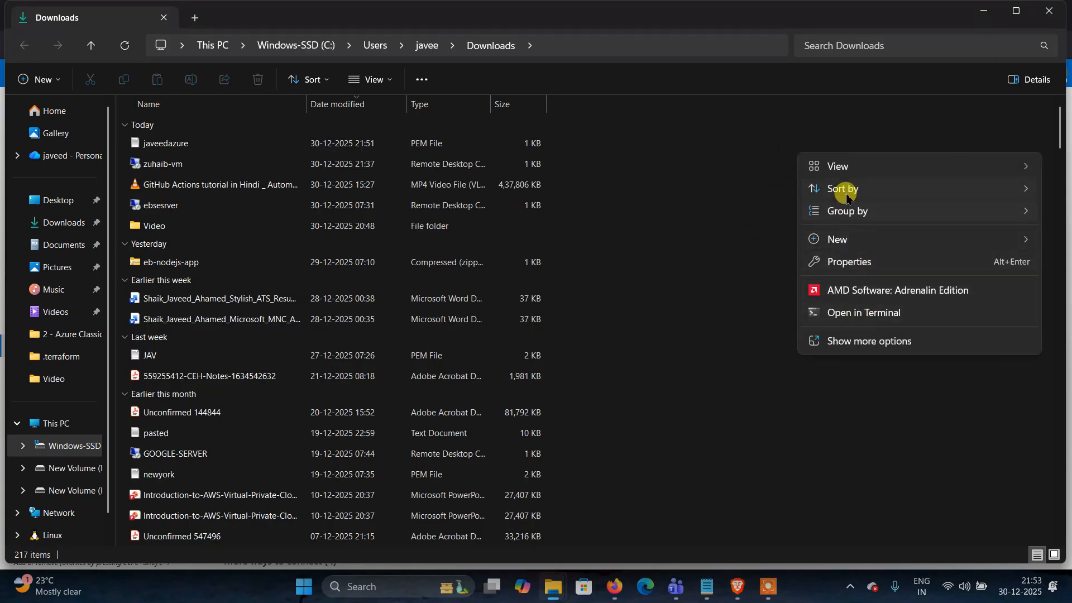
click(844, 341)
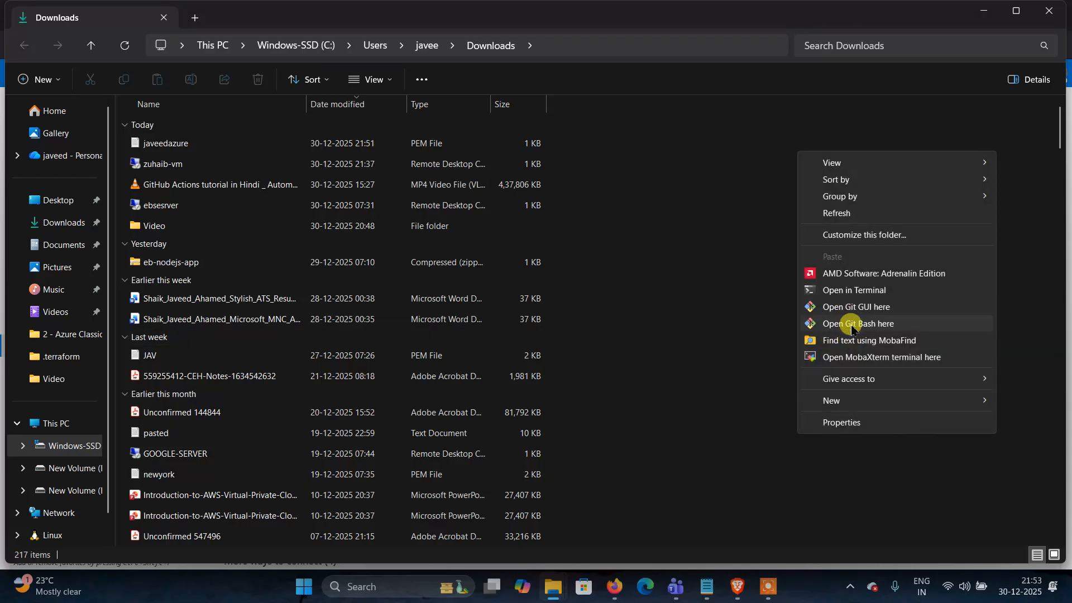
click(853, 324)
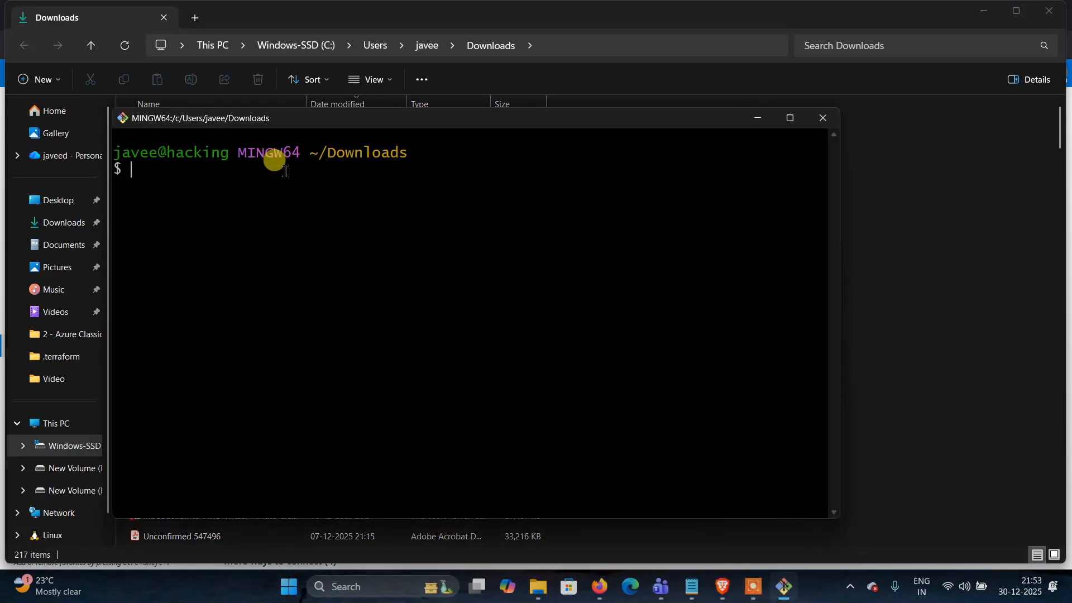
right_click(282, 167)
click(312, 212)
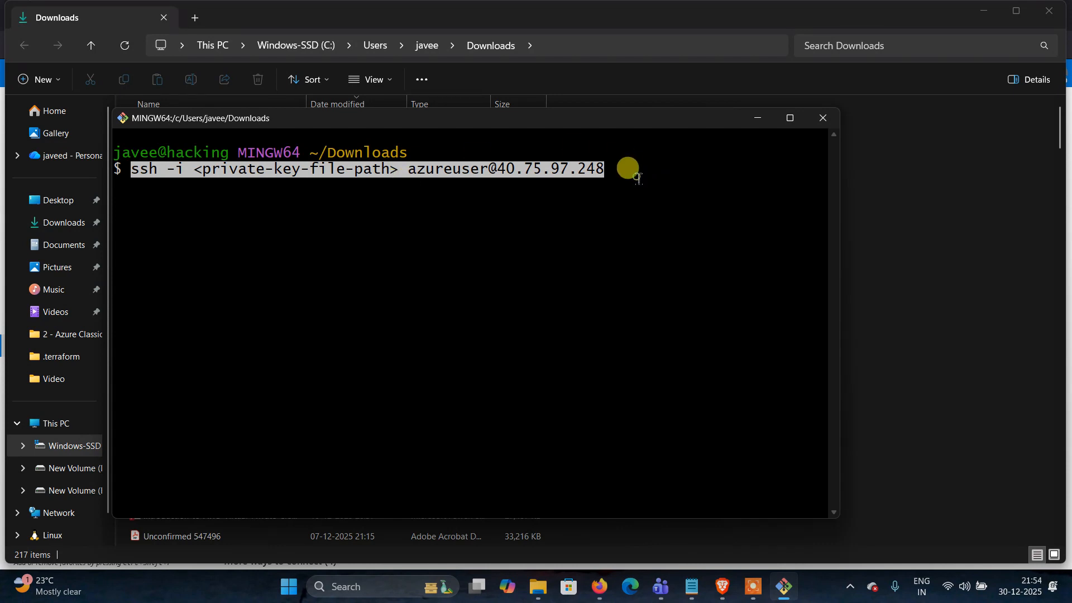
Replace the key-path placeholder with javeedazure, accept the host key, then close the denied session.
key(Left)
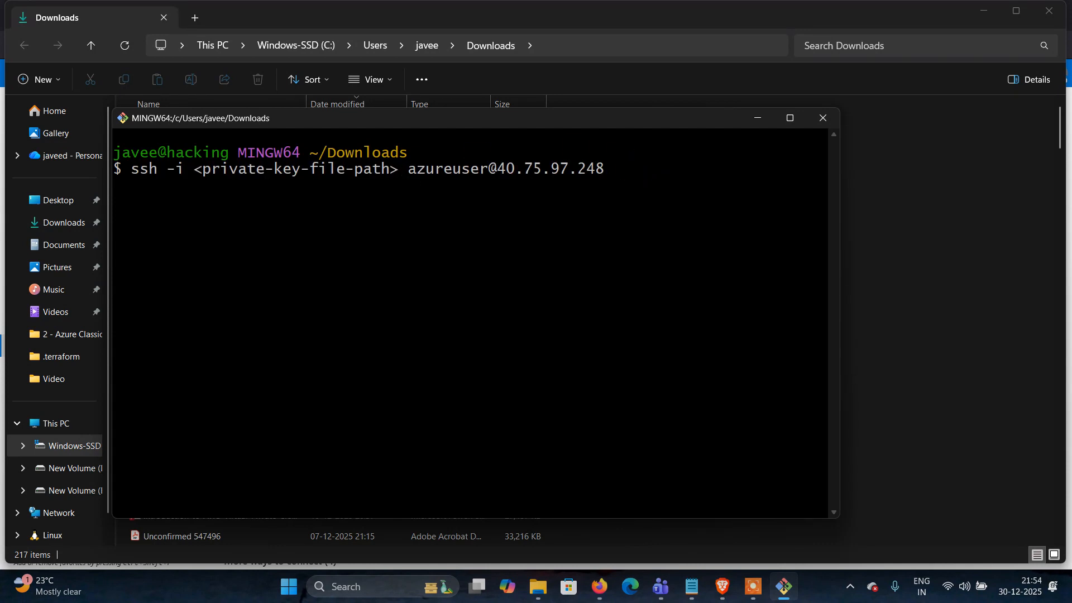
key(BackSpace)
key(BackSpace)
key(BackSpace)
key(BackSpace)
key(BackSpace)
key(BackSpace)
key(BackSpace)
key(BackSpace)
key(BackSpace)
key(BackSpace)
key(BackSpace)
key(BackSpace)
key(BackSpace)
key(BackSpace)
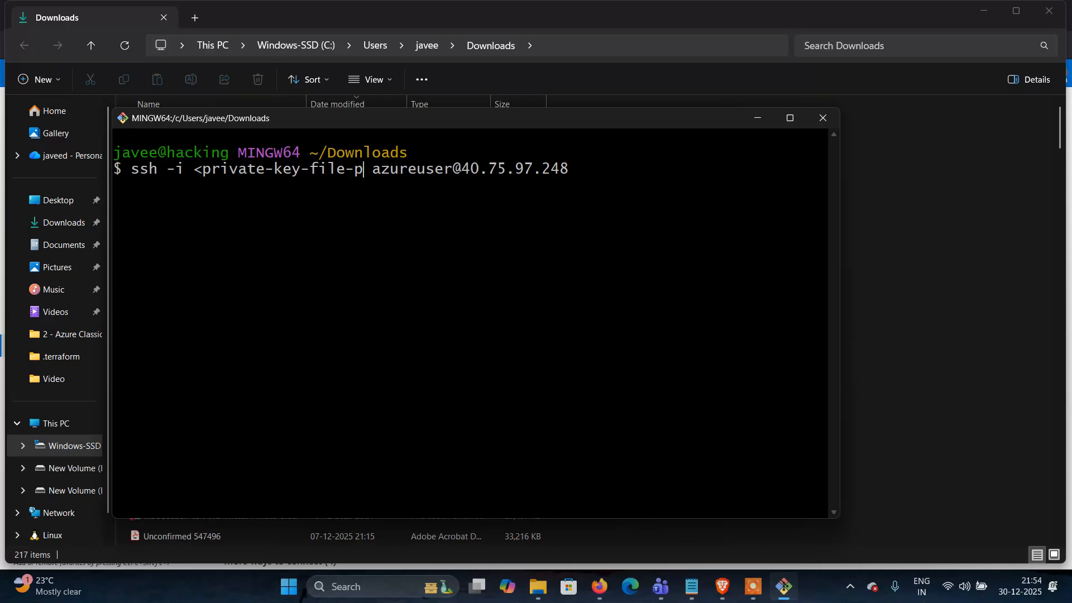
key(BackSpace)
key(BackSpace)
key(BackSpace)
key(BackSpace)
key(BackSpace)
key(BackSpace)
key(BackSpace)
key(BackSpace)
key(BackSpace)
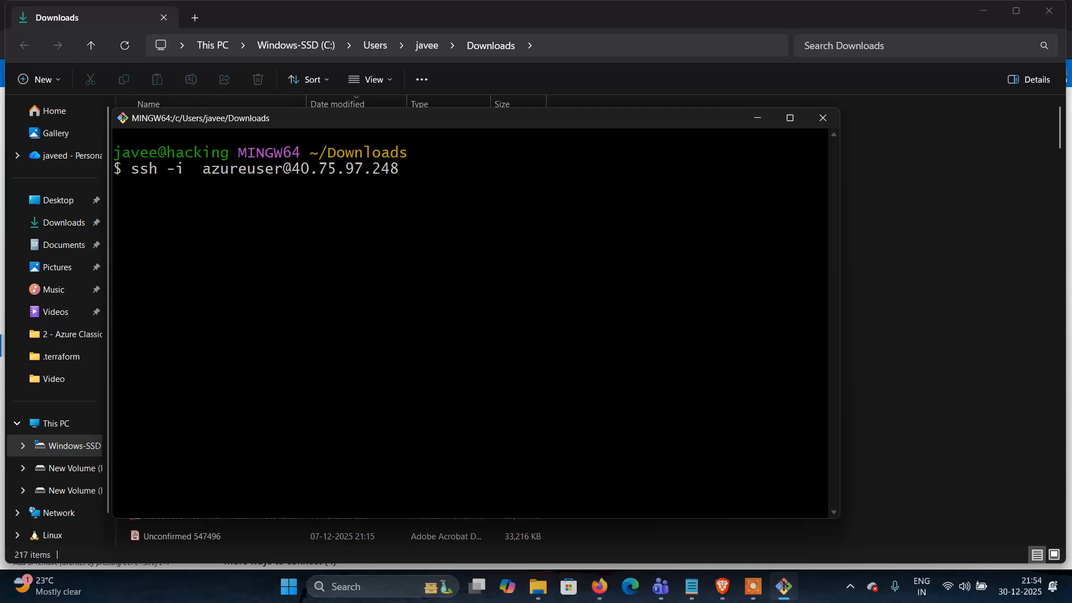
drag(510, 115, 538, 228)
text(j)
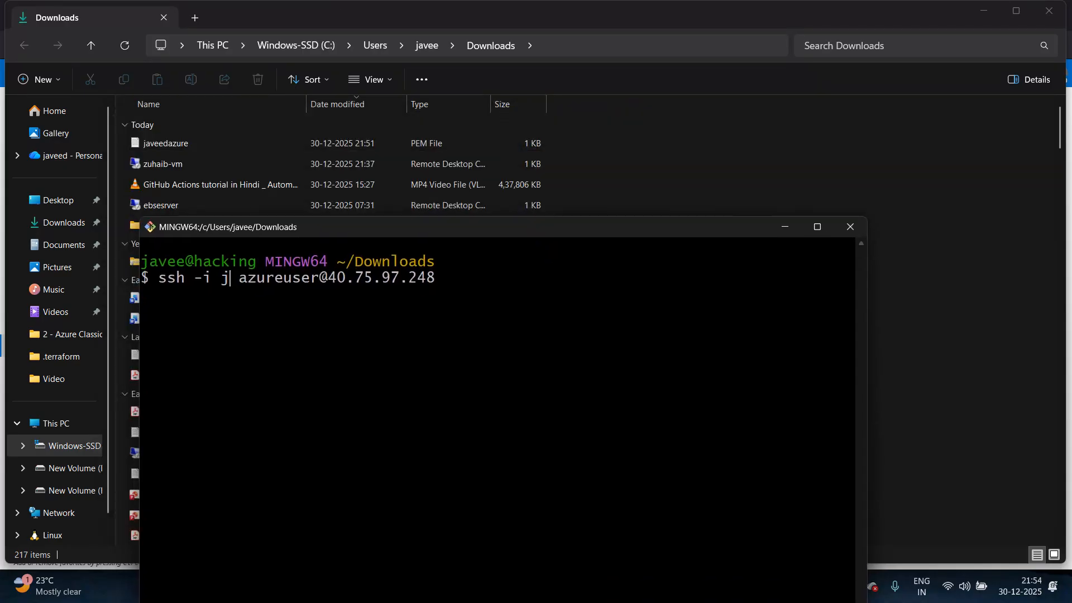
text(aveed)
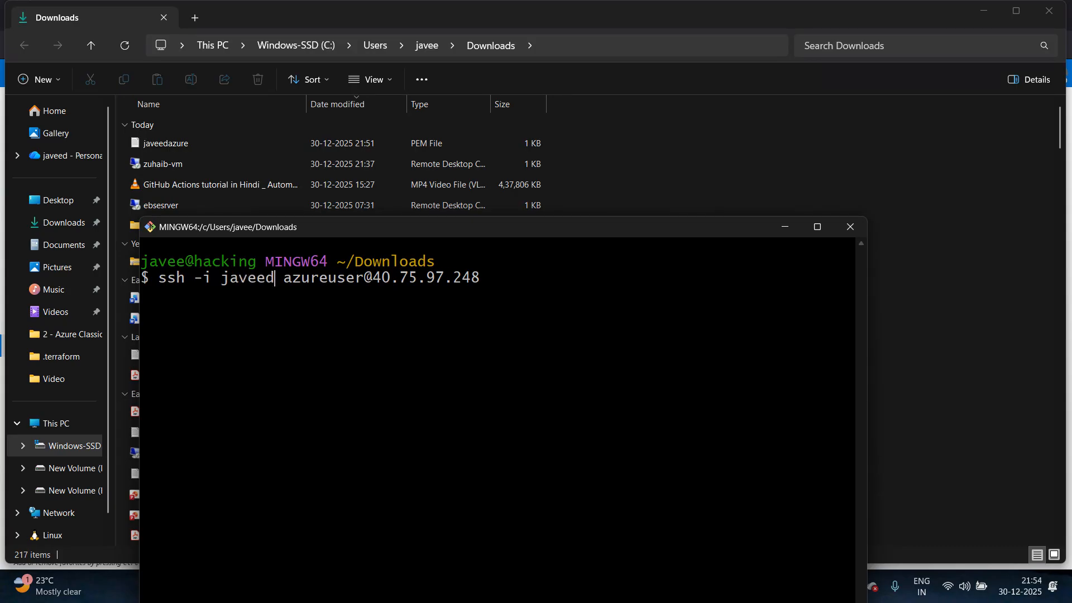
text(az)
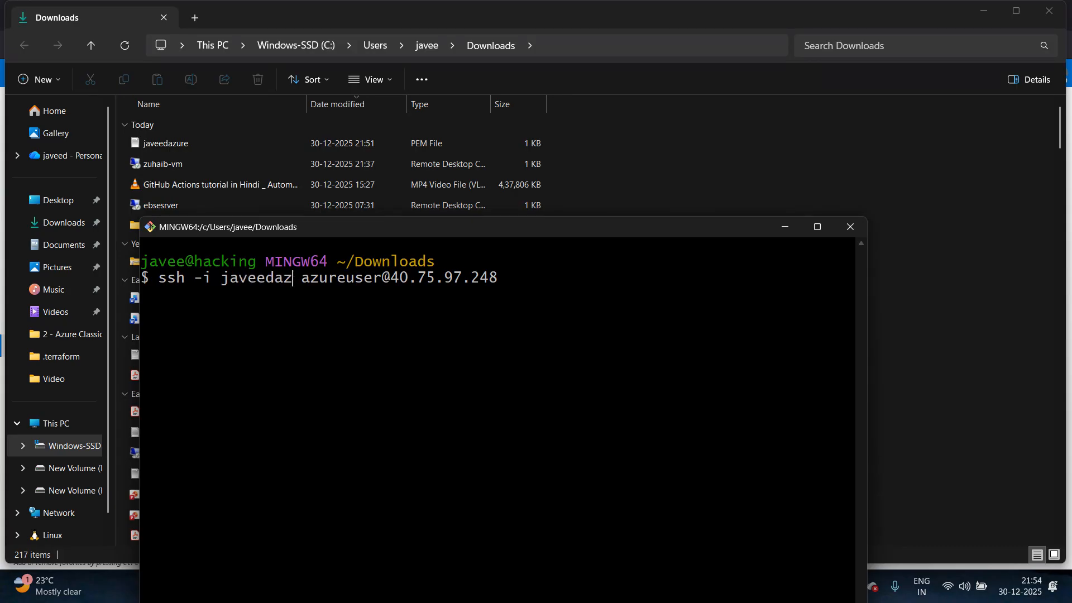
text(ure)
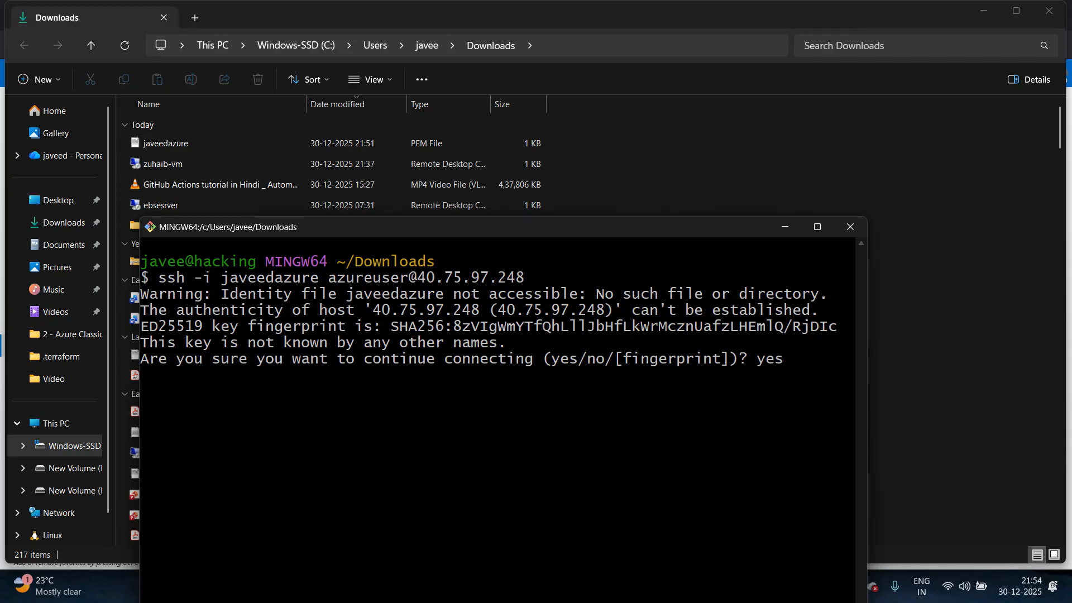
key(Return)
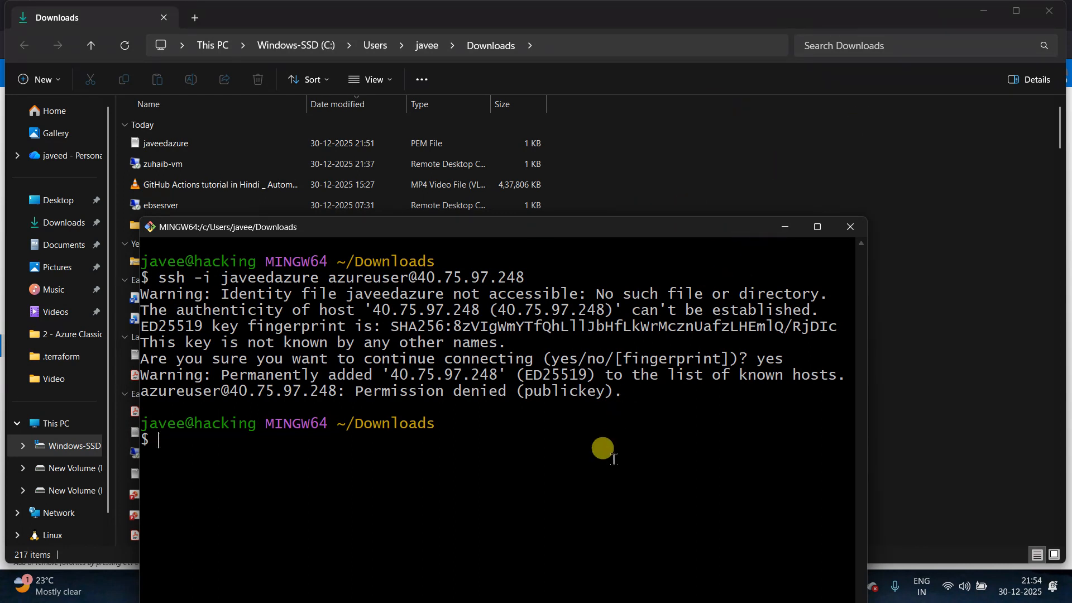
click(851, 228)
Open a fresh Git Bash terminal in the Downloads folder.
click(190, 147)
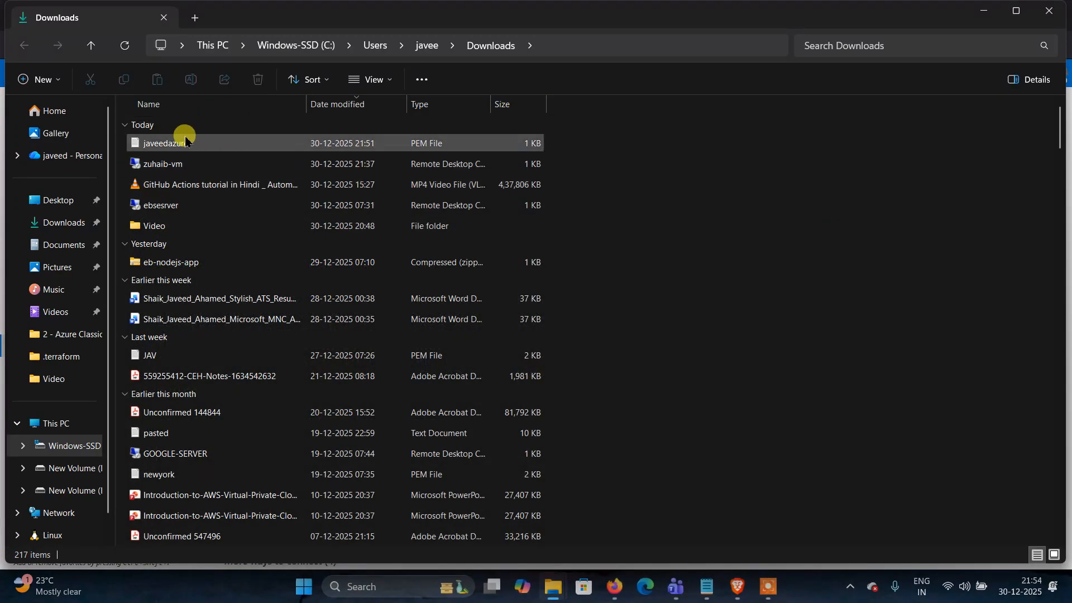
right_click(191, 146)
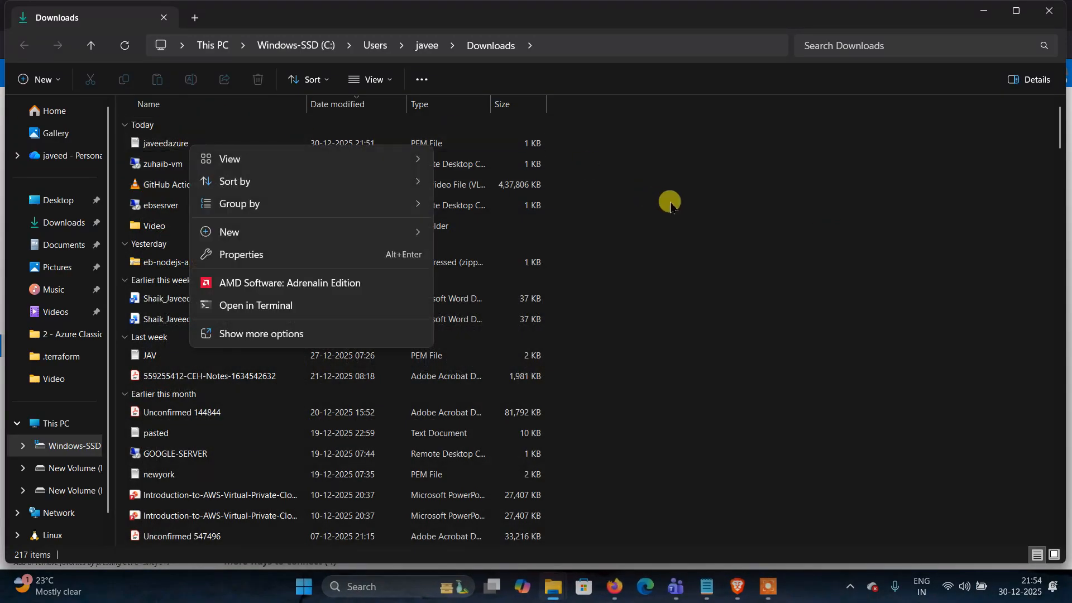
click(693, 206)
right_click(694, 205)
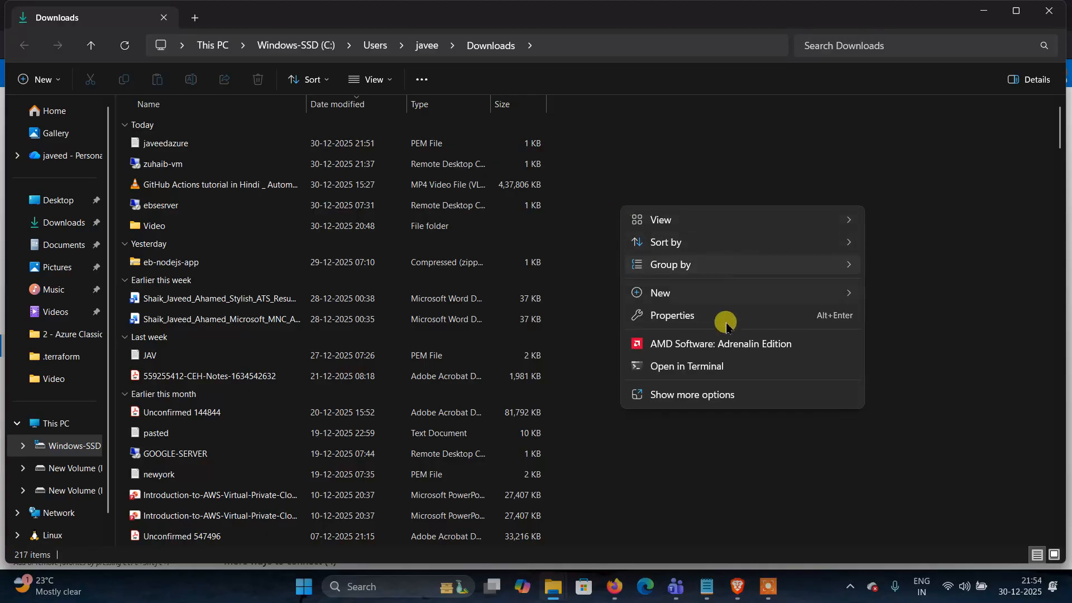
click(701, 400)
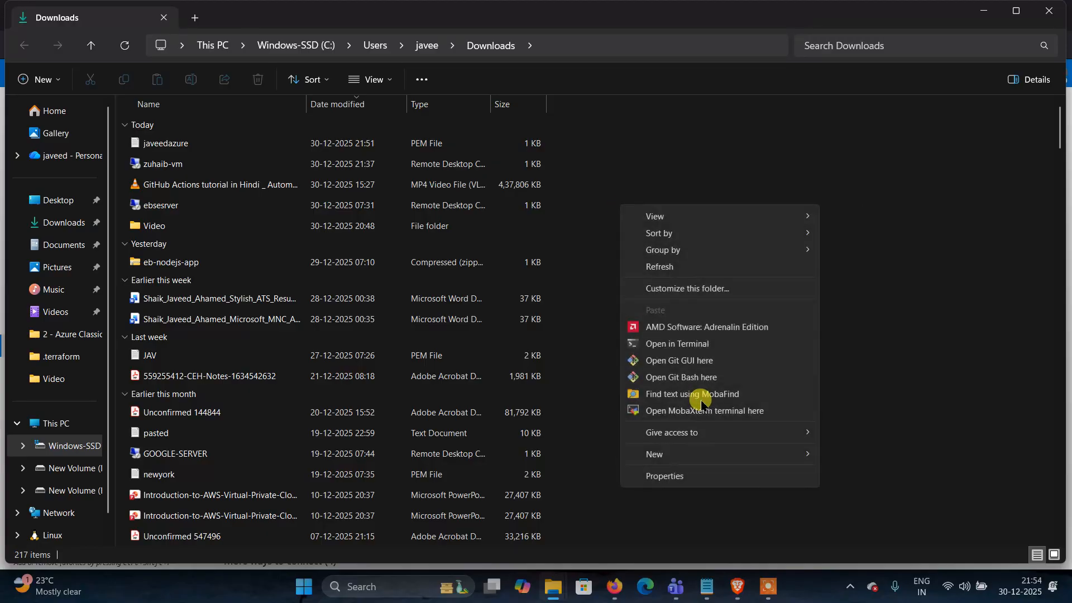
click(684, 378)
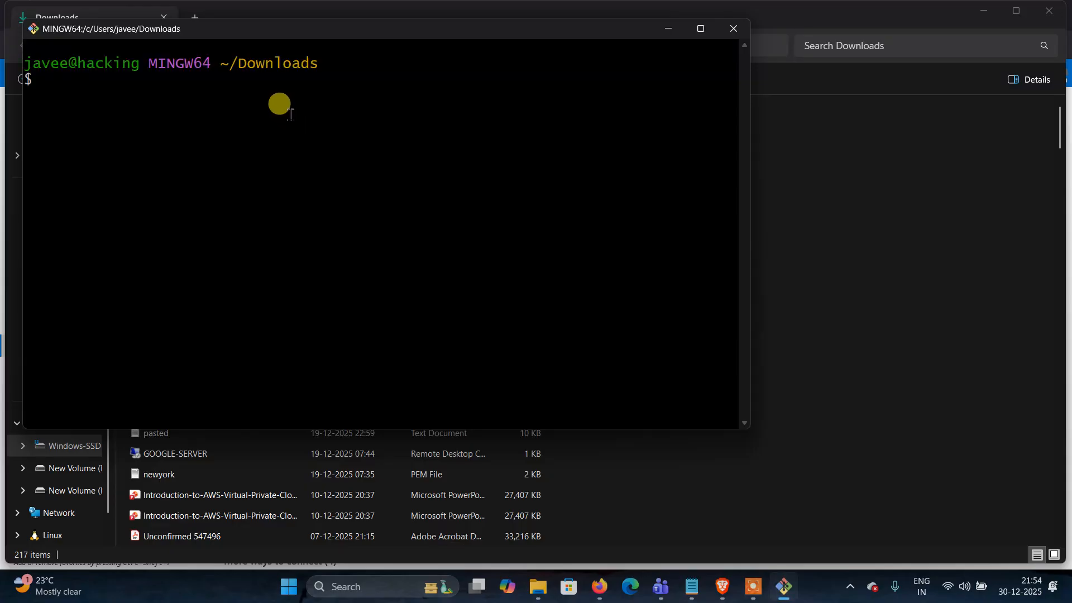
right_click(288, 112)
click(328, 158)
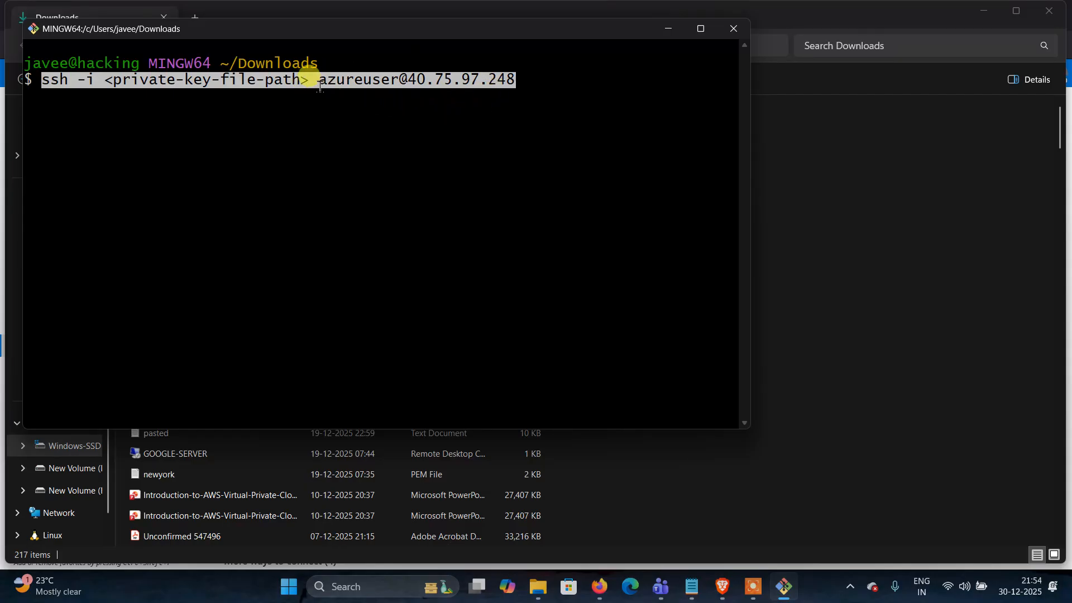
key(Left)
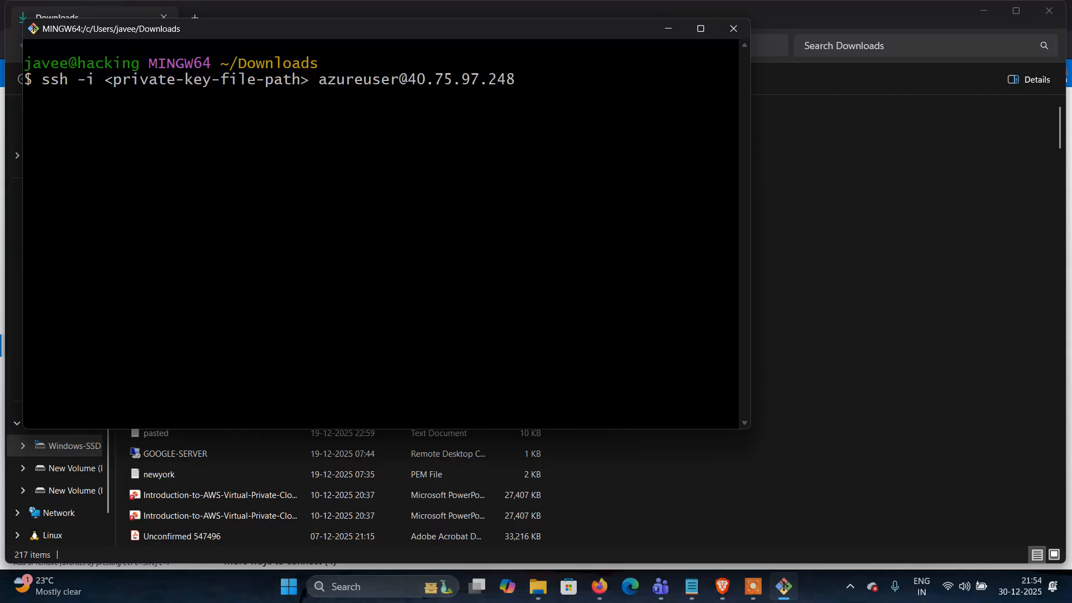
key(Left)
key(Left)
key(Left)
key(Left)
key(Left)
key(Left)
key(Left)
key(Left)
key(Left)
key(Left)
key(Left)
key(Left)
key(Left)
key(Left)
key(Left)
key(Left)
key(Left)
key(Left)
key(Left)
key(Left)
key(Left)
key(BackSpace)
key(BackSpace)
key(BackSpace)
key(BackSpace)
key(BackSpace)
key(BackSpace)
key(BackSpace)
key(BackSpace)
key(BackSpace)
key(BackSpace)
key(BackSpace)
key(BackSpace)
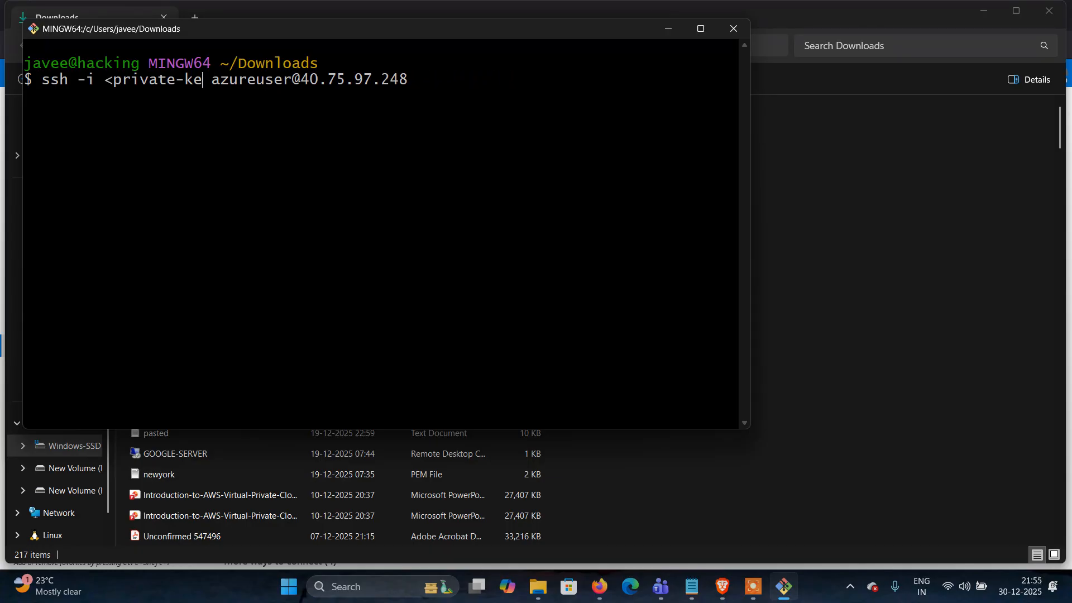
key(BackSpace)
key(BackSpace)
key(BackSpace)
key(BackSpace)
key(BackSpace)
key(BackSpace)
key(BackSpace)
key(BackSpace)
key(BackSpace)
key(BackSpace)
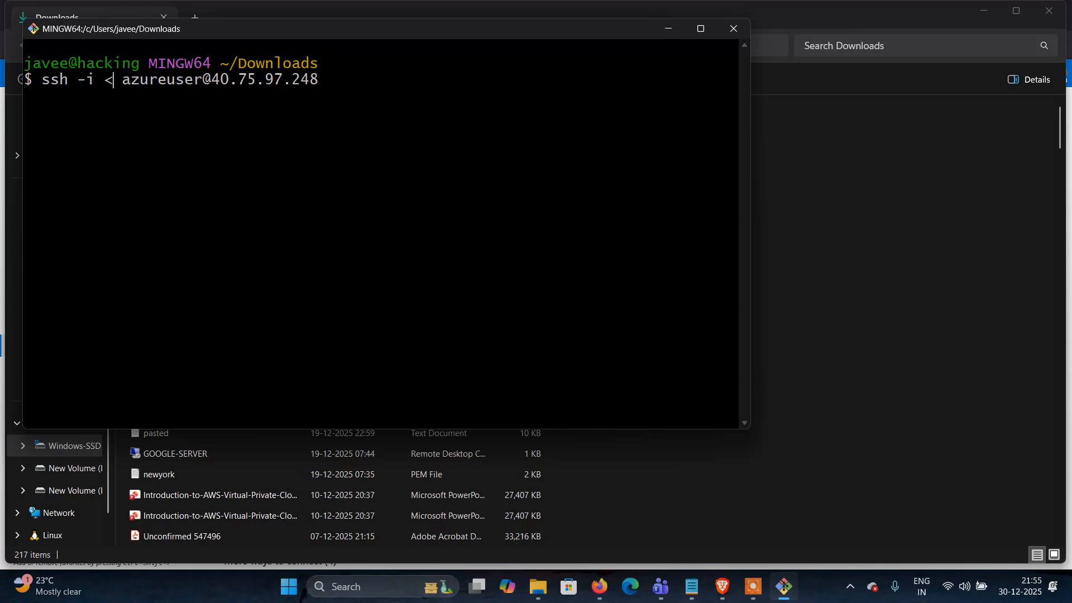
key(BackSpace)
text(jave)
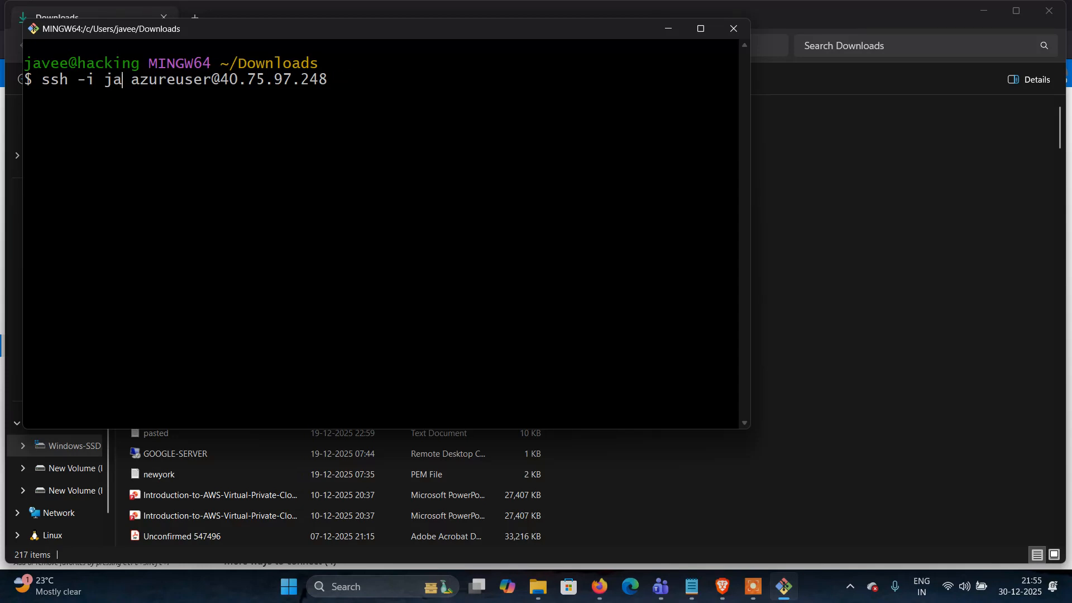
text(ed)
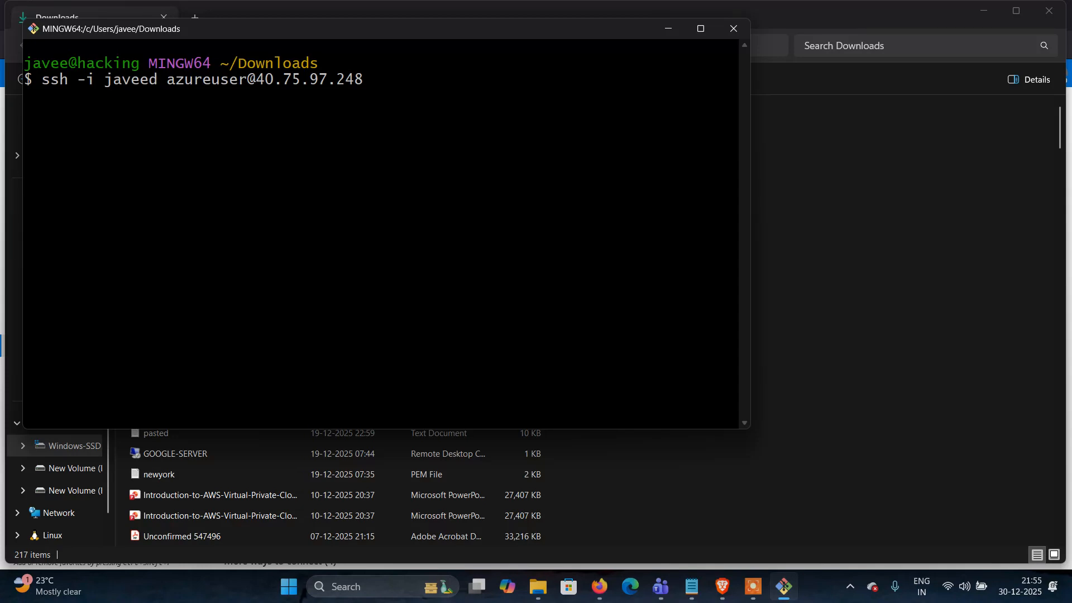
text(azure)
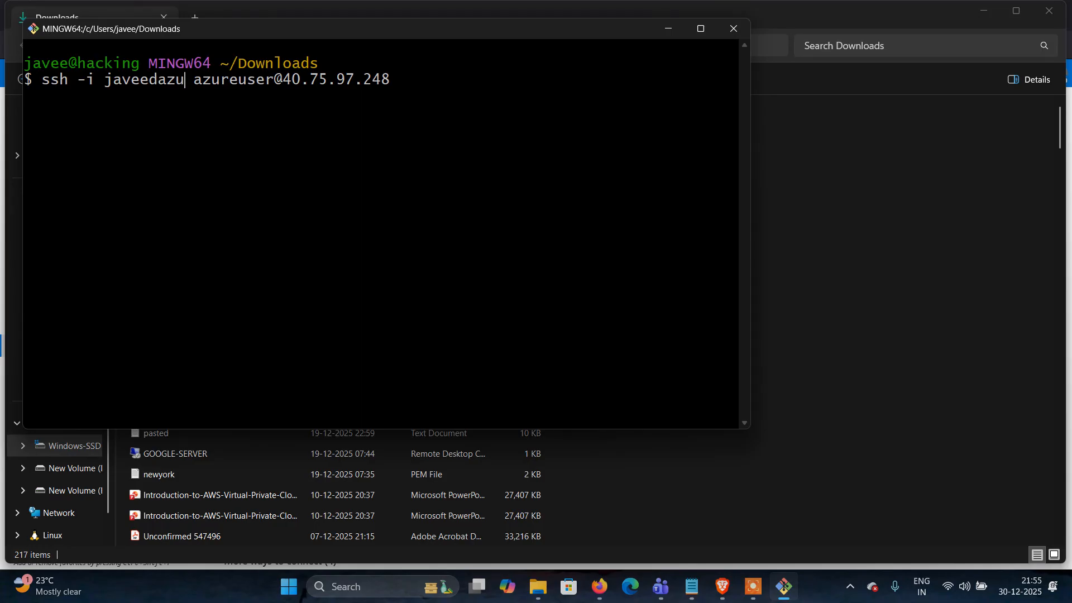
text(.p)
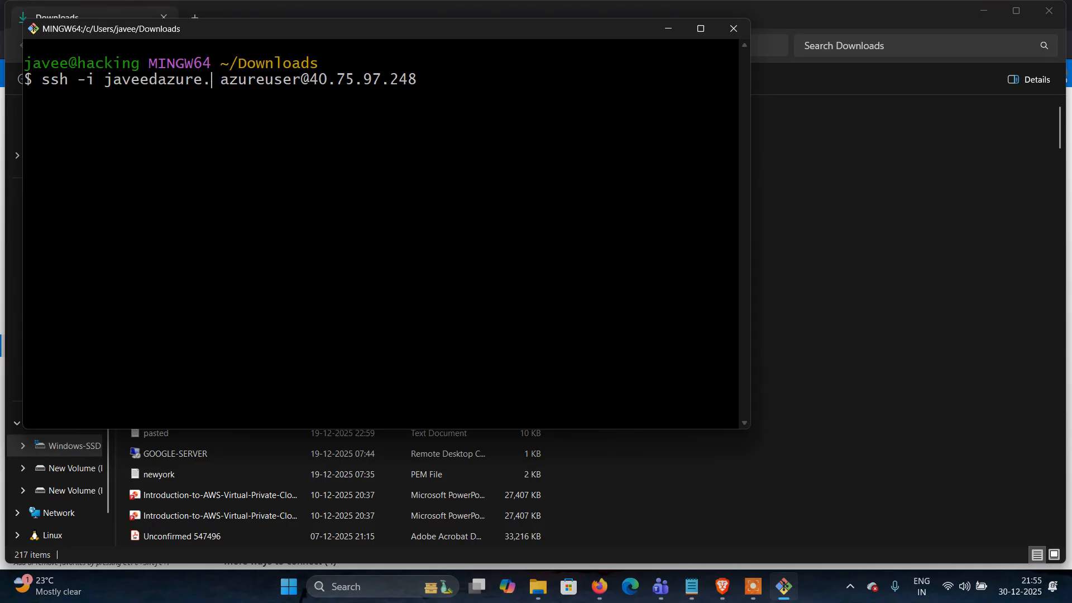
text(e)
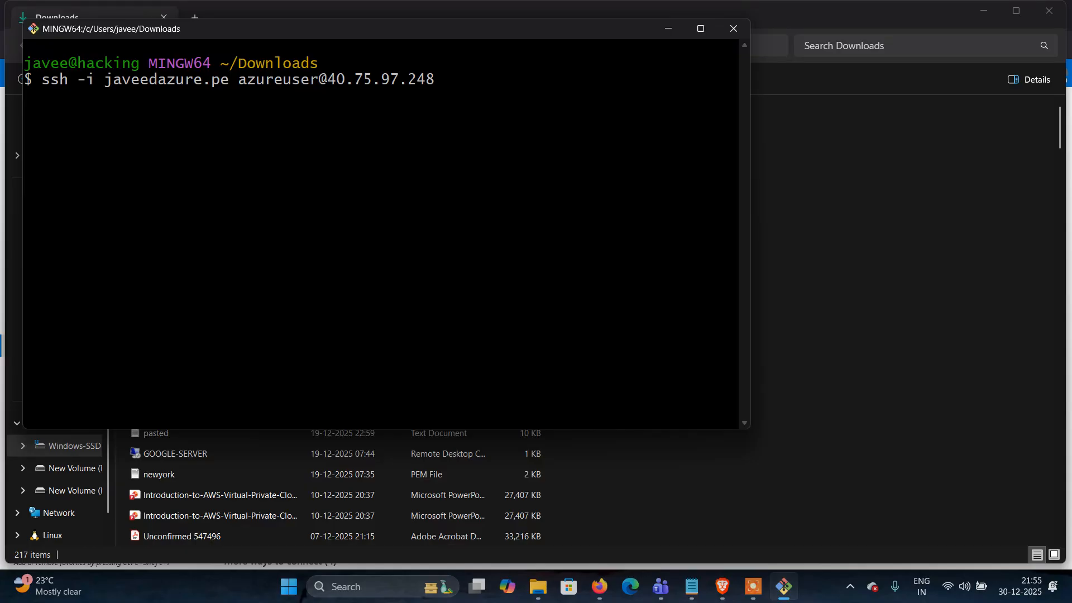
text(m)
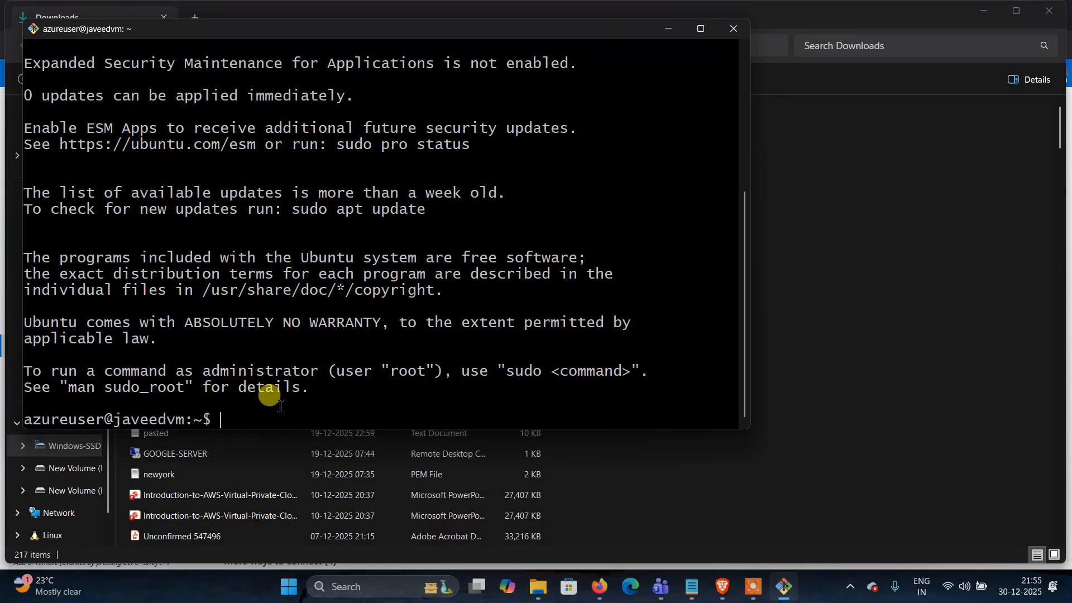
Switch to root with sudo su, then close Git Bash anyway and the Downloads window.
text(su)
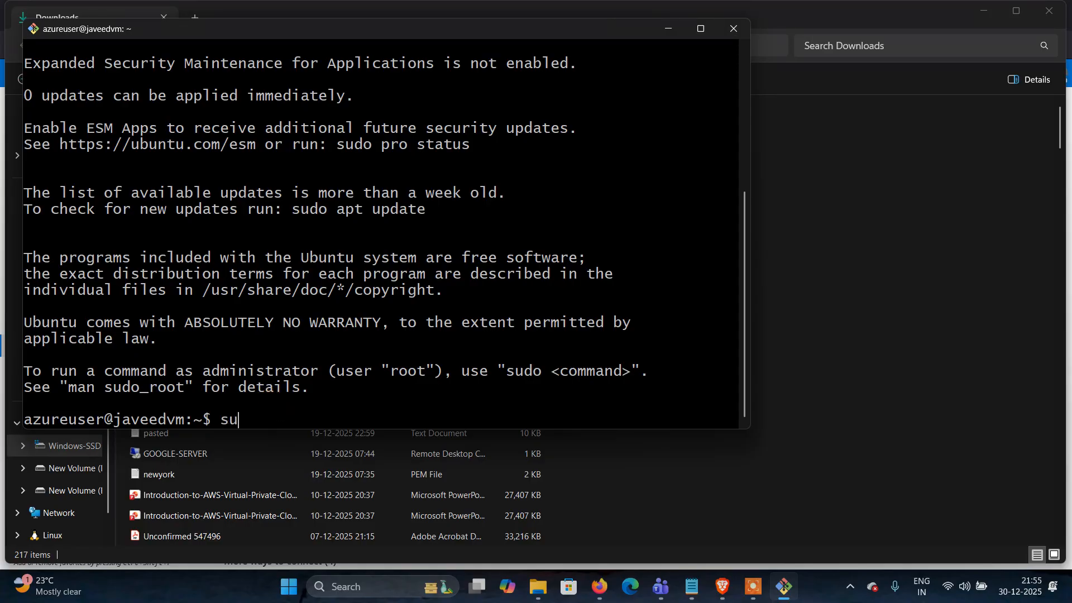
text(do su)
key(Return)
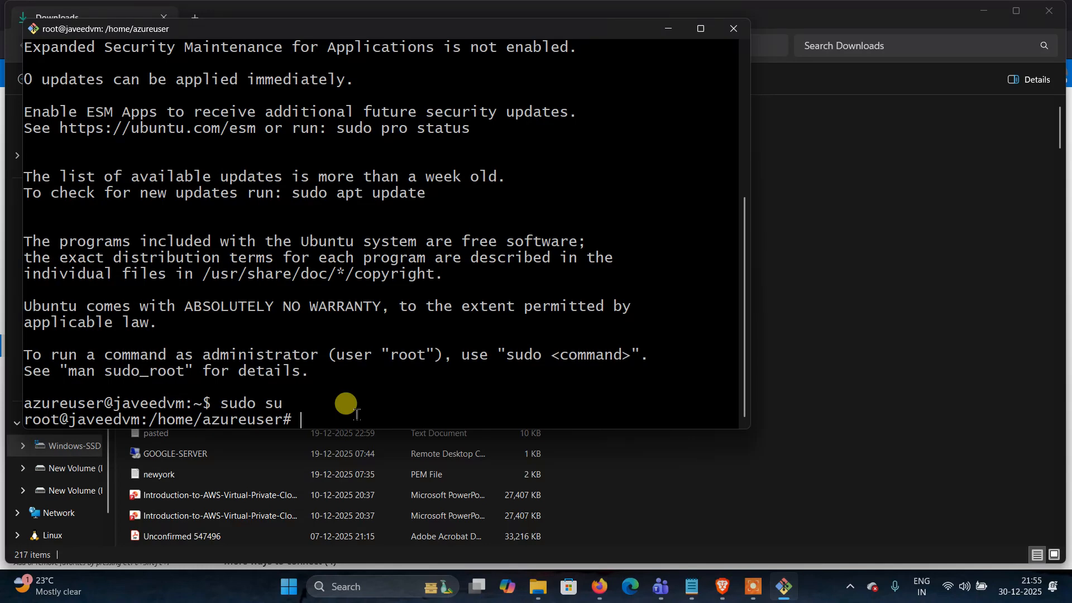
click(734, 28)
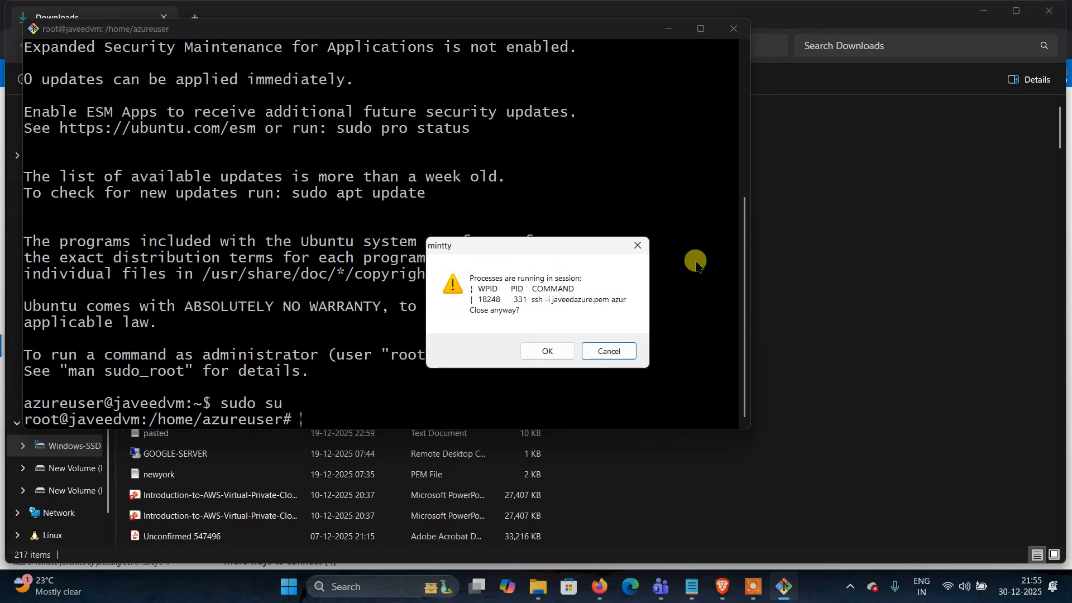
click(609, 350)
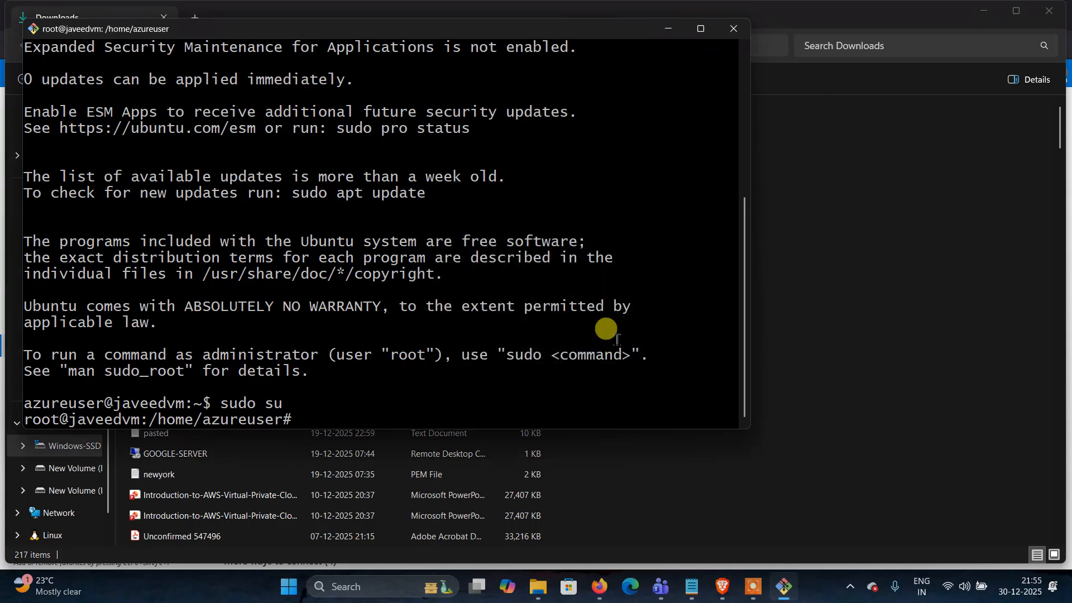
click(736, 29)
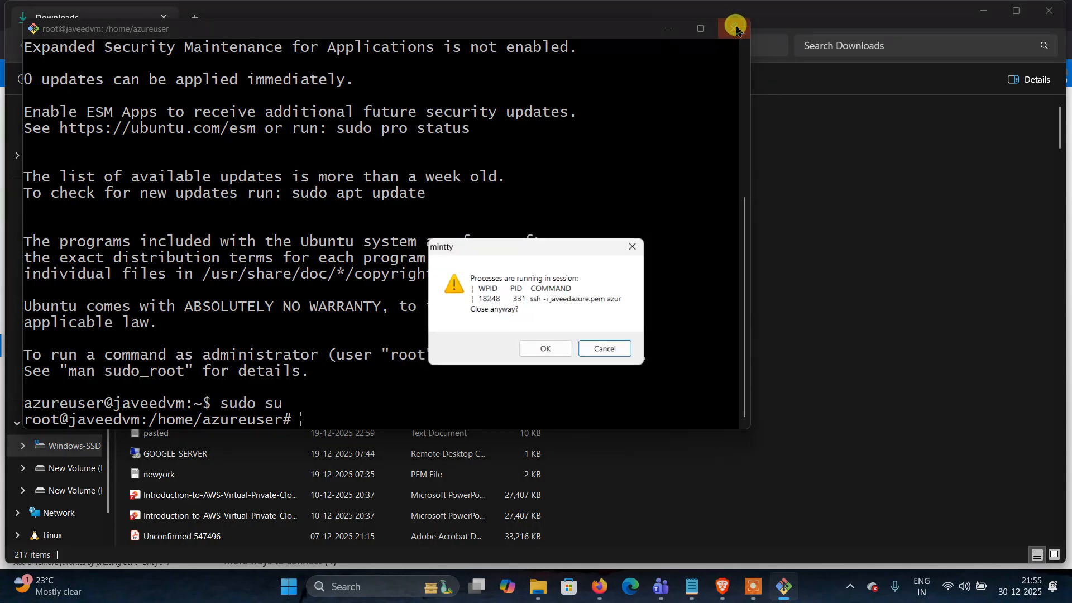
click(621, 351)
click(733, 28)
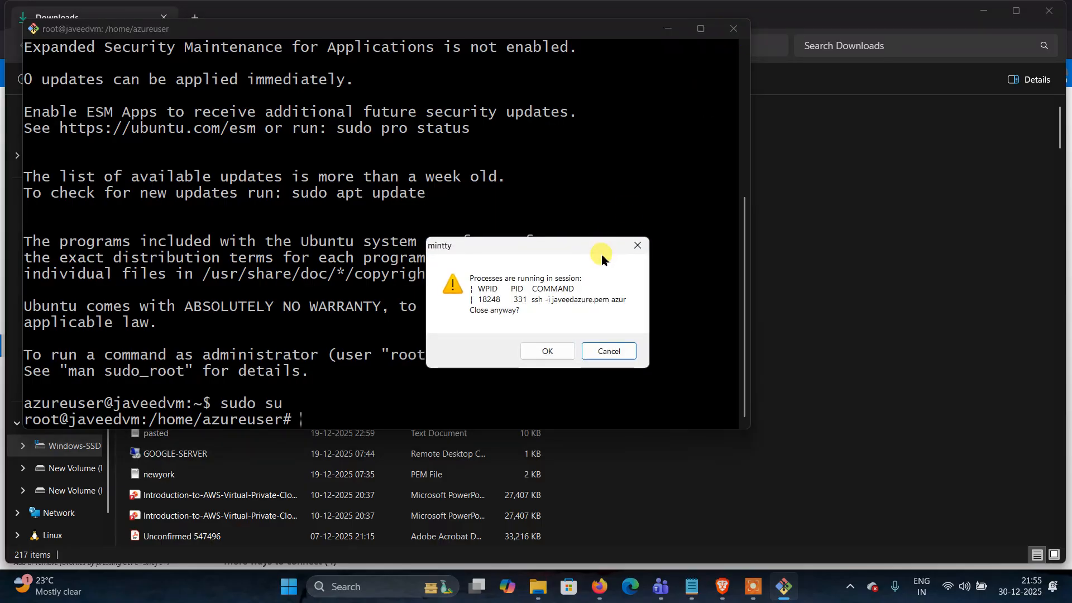
click(547, 350)
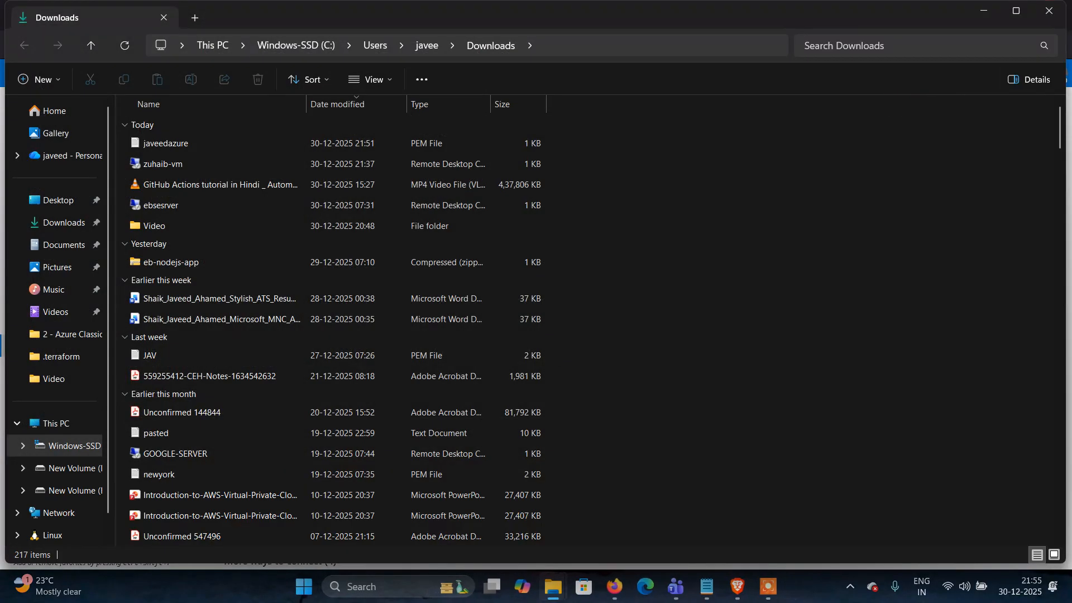
click(1049, 10)
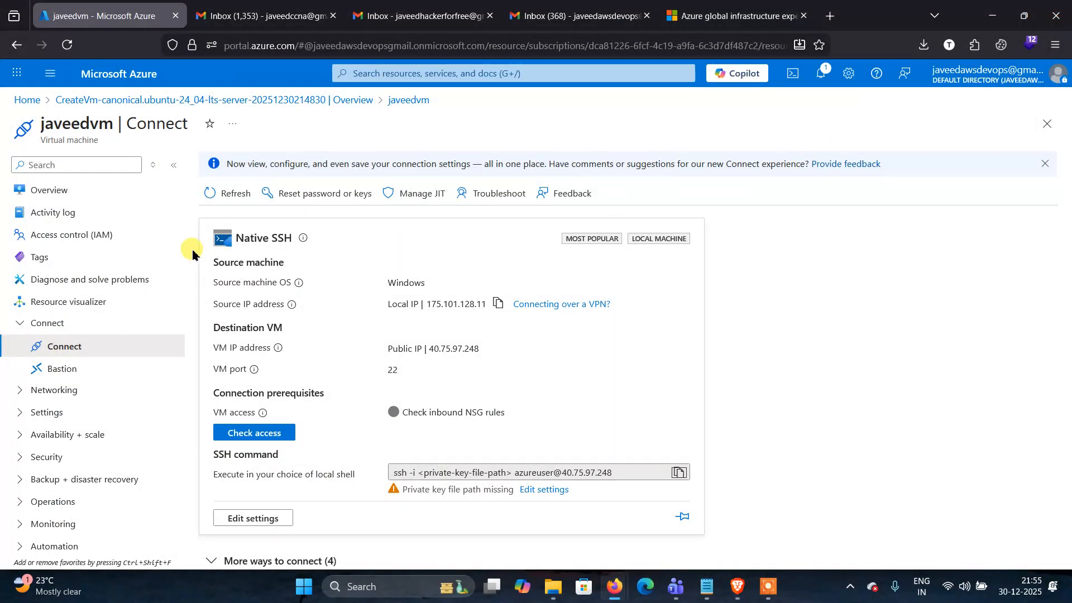
From Home, open Resource groups, enter briilant-rg and select all seven of its resources.
click(29, 102)
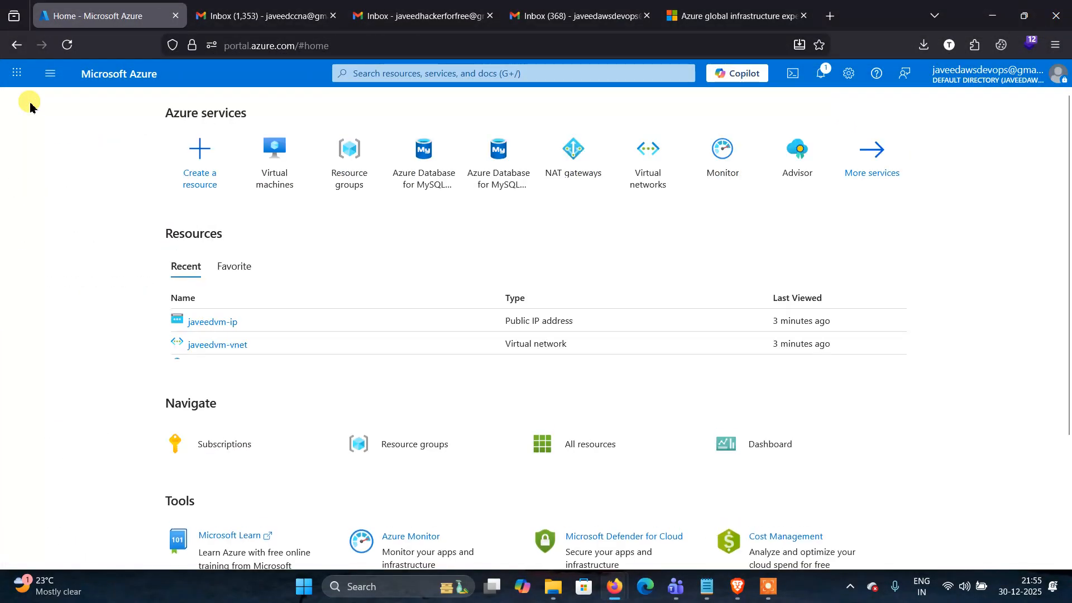
click(335, 158)
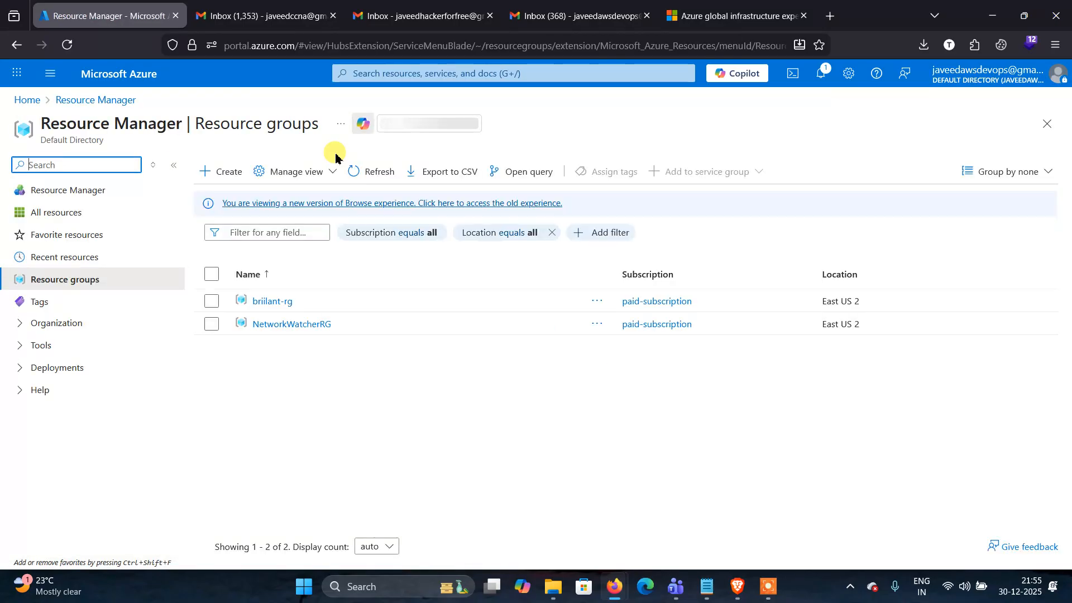
click(212, 302)
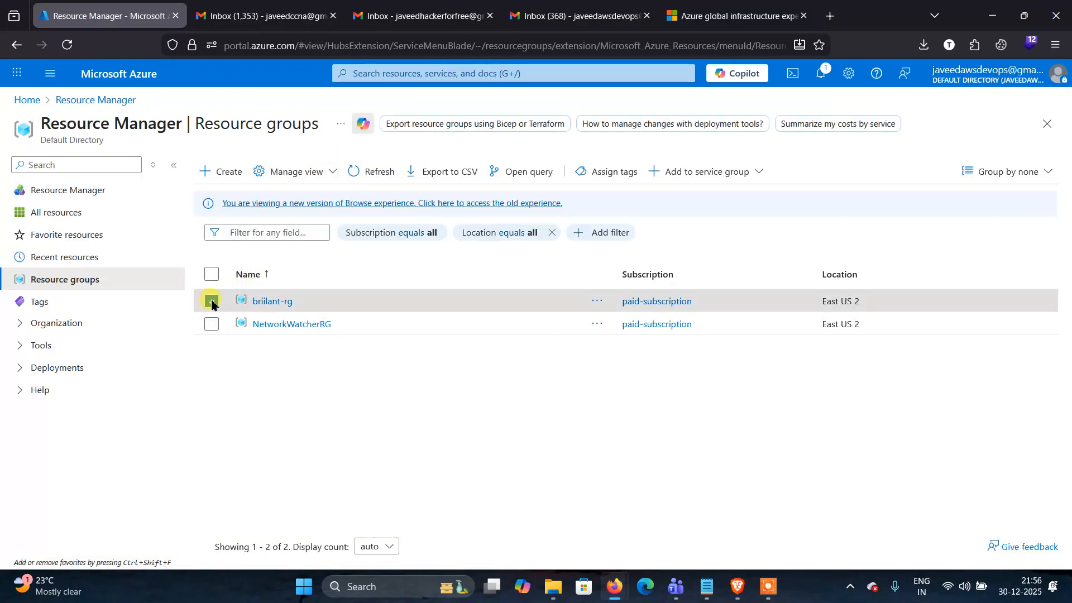
click(272, 301)
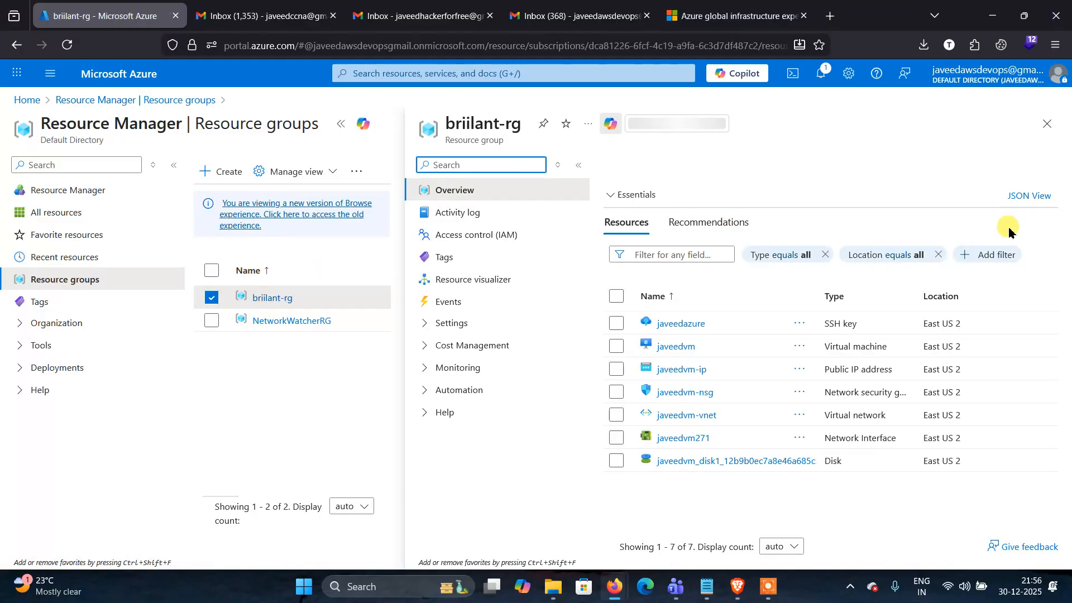
click(617, 294)
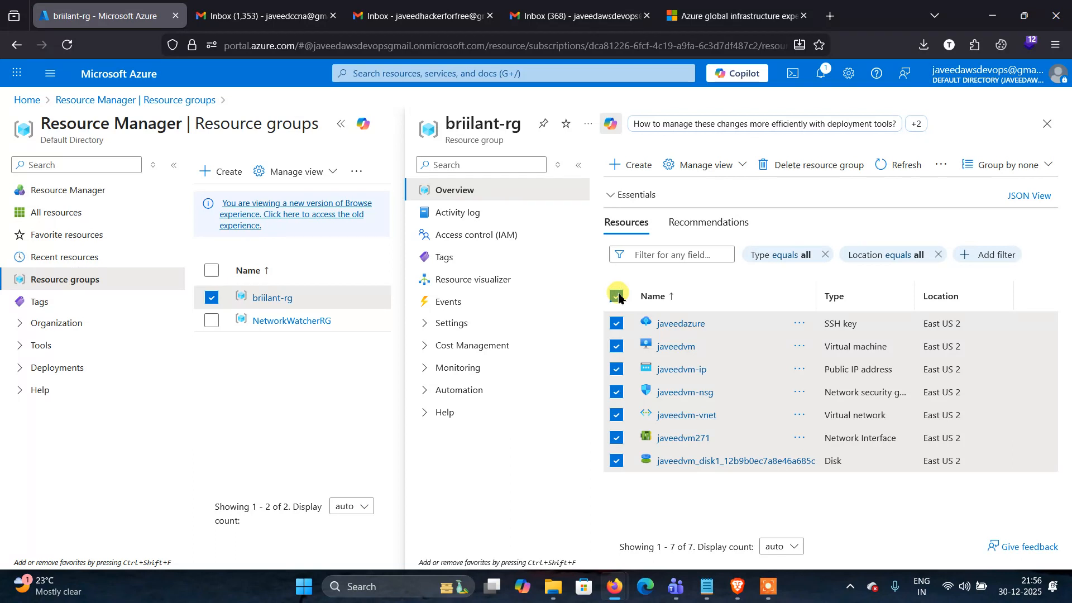
Start deleting briilant-rg with Apply force delete on and the name briilant-rg pasted for confirmation.
click(817, 163)
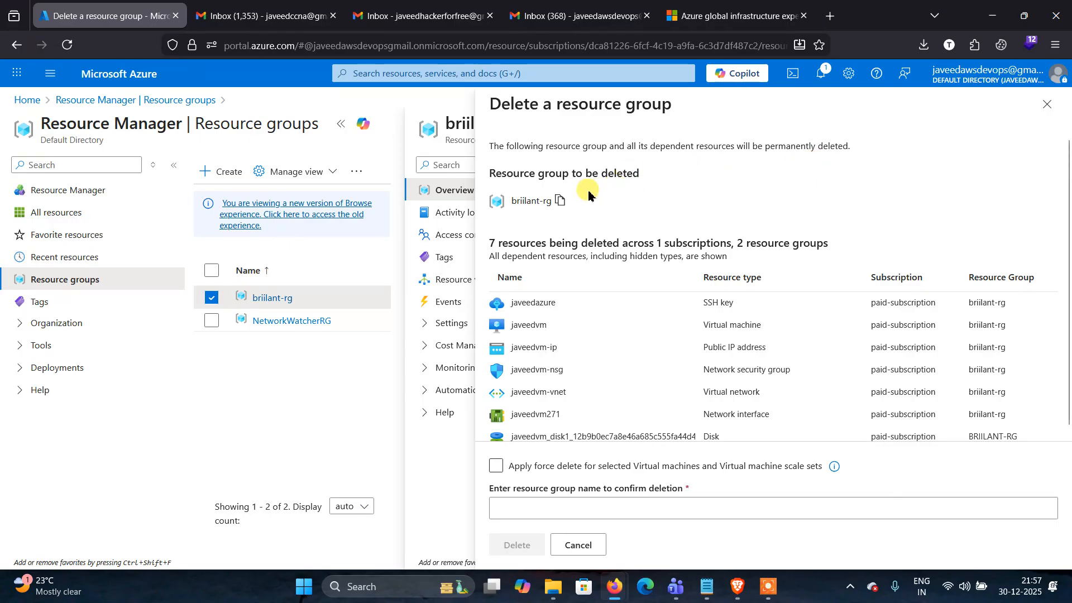
scroll(531, 335, down, 1)
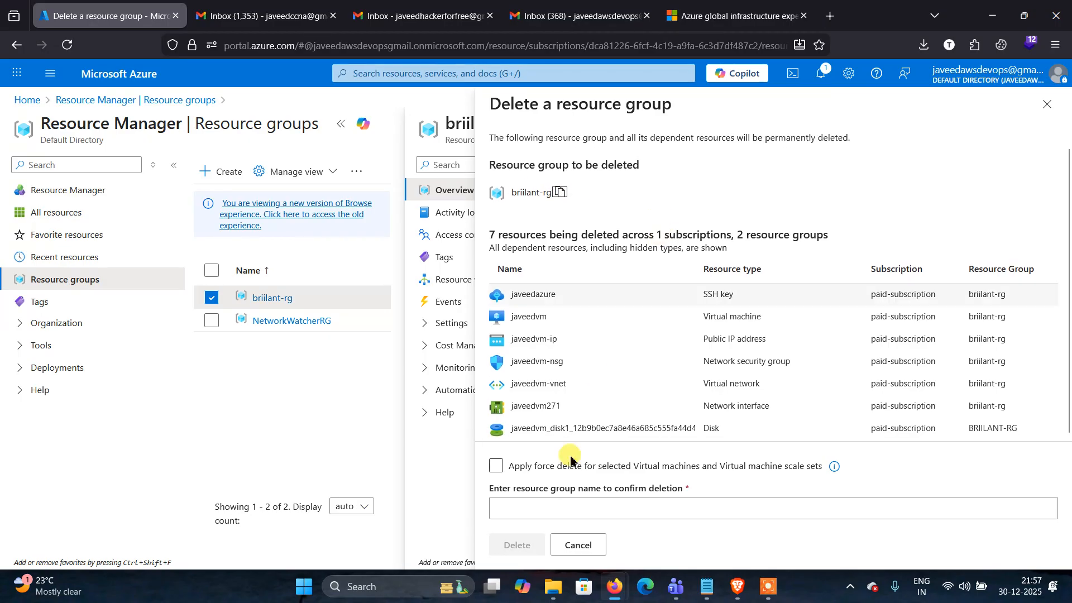
click(497, 467)
click(511, 508)
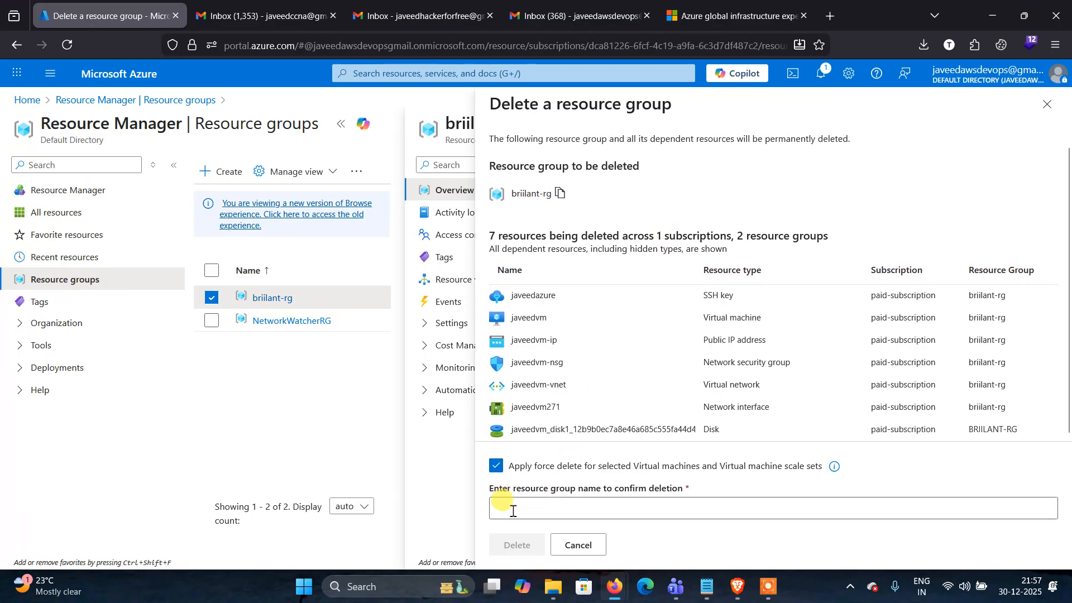
right_click(512, 509)
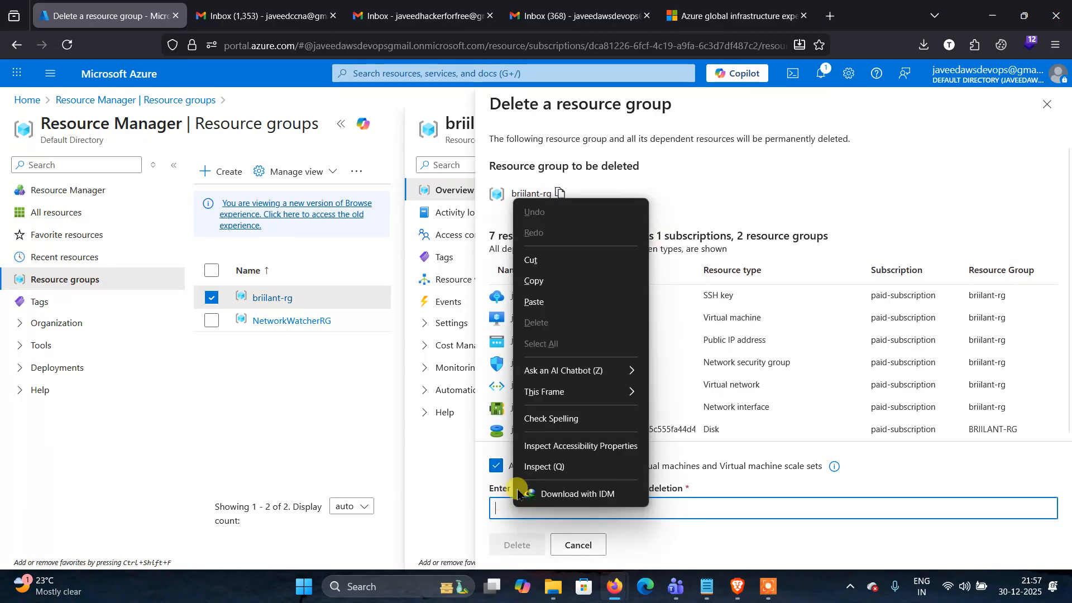
click(543, 300)
click(517, 545)
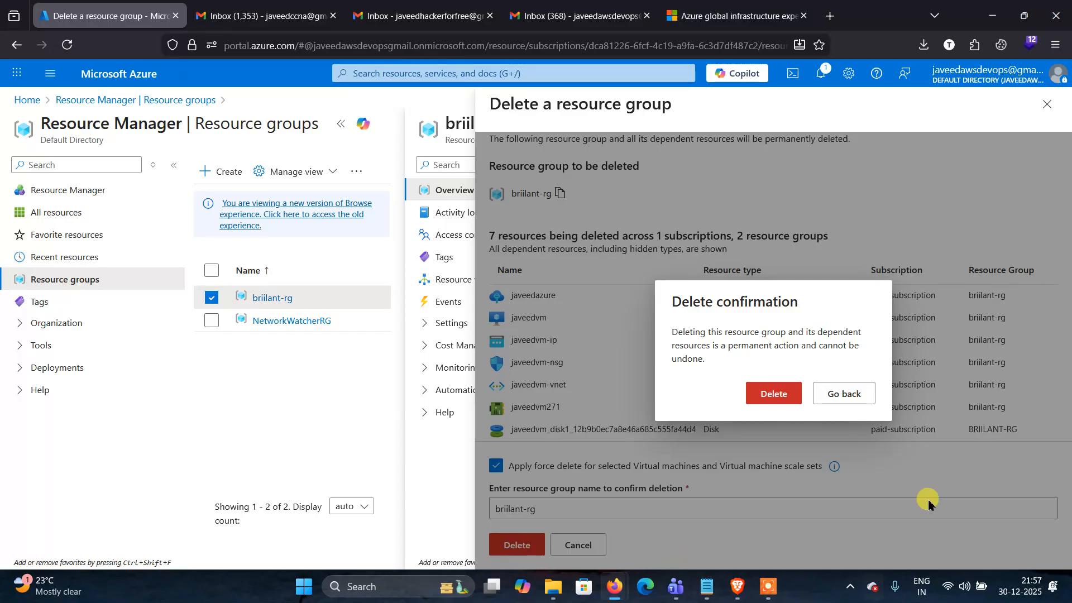
Confirm the briilant-rg deletion, then check Resource groups and notifications for its progress.
click(774, 394)
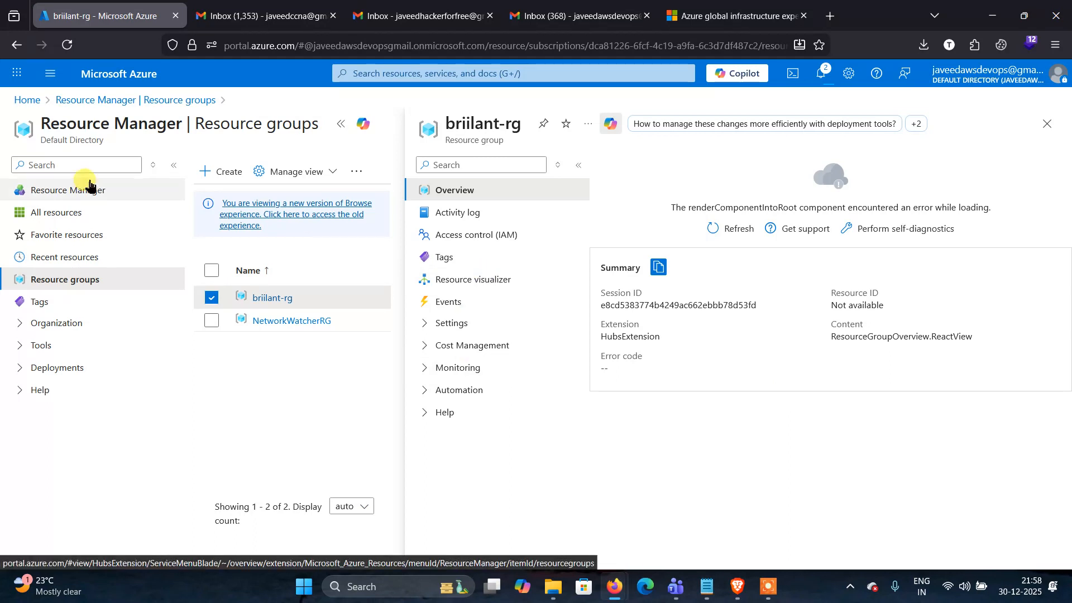
click(28, 103)
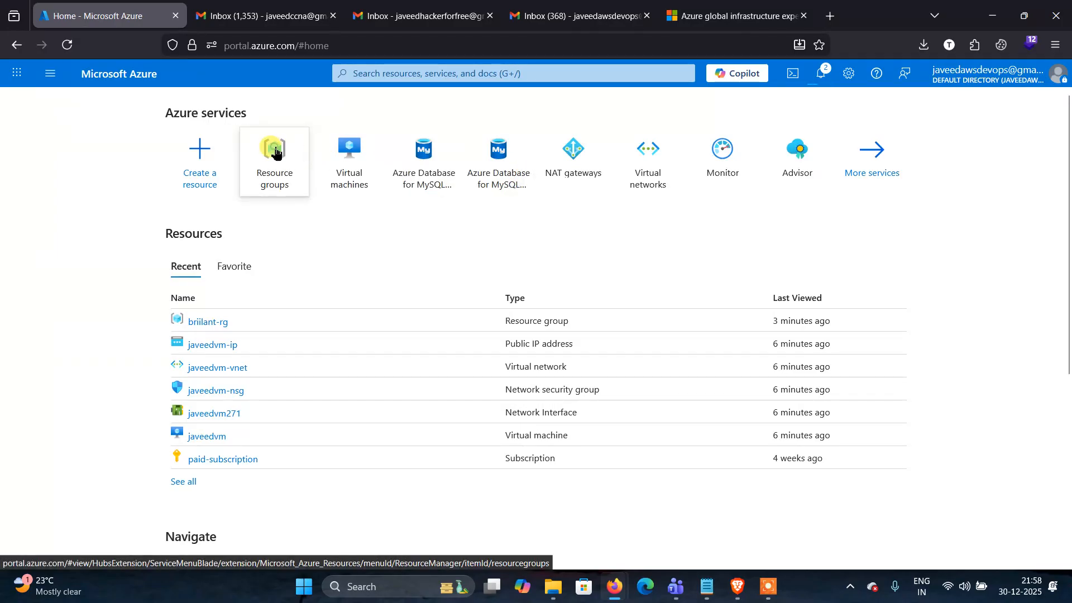
click(275, 148)
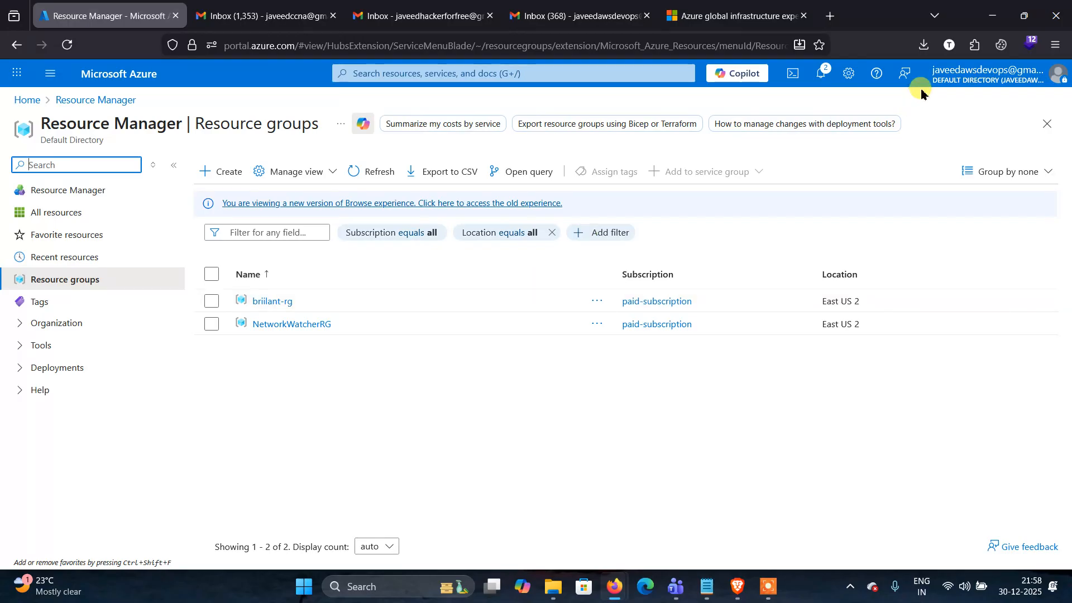
click(824, 73)
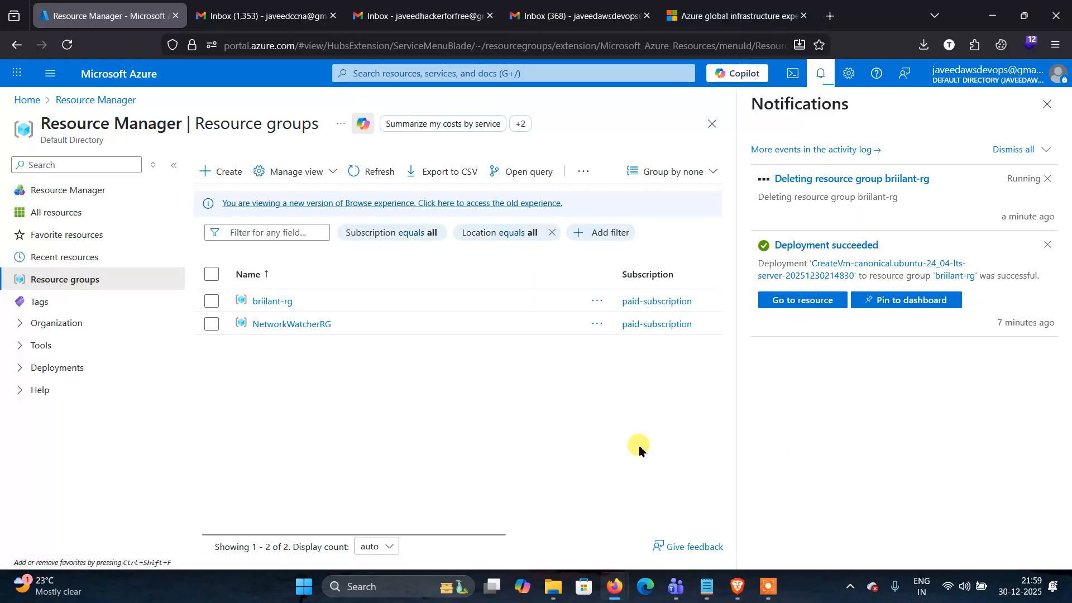
click(780, 590)
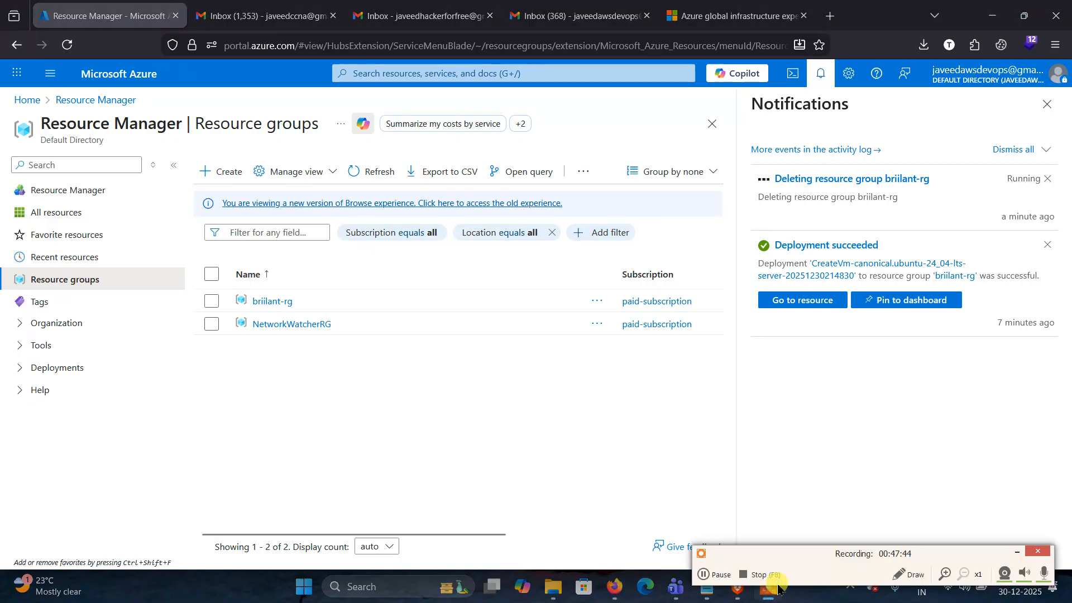